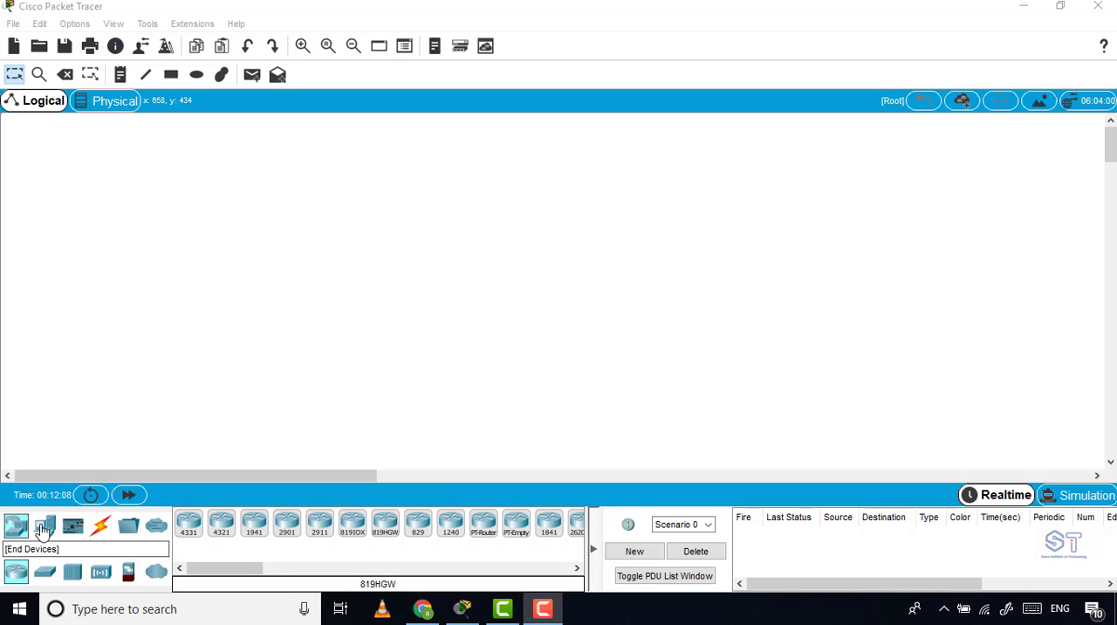
Place a 3504 wireless LAN controller in the workspace and two LAP-PT lightweight access points to its right.
{"action": "left_click", "coordinate": [101, 574]}
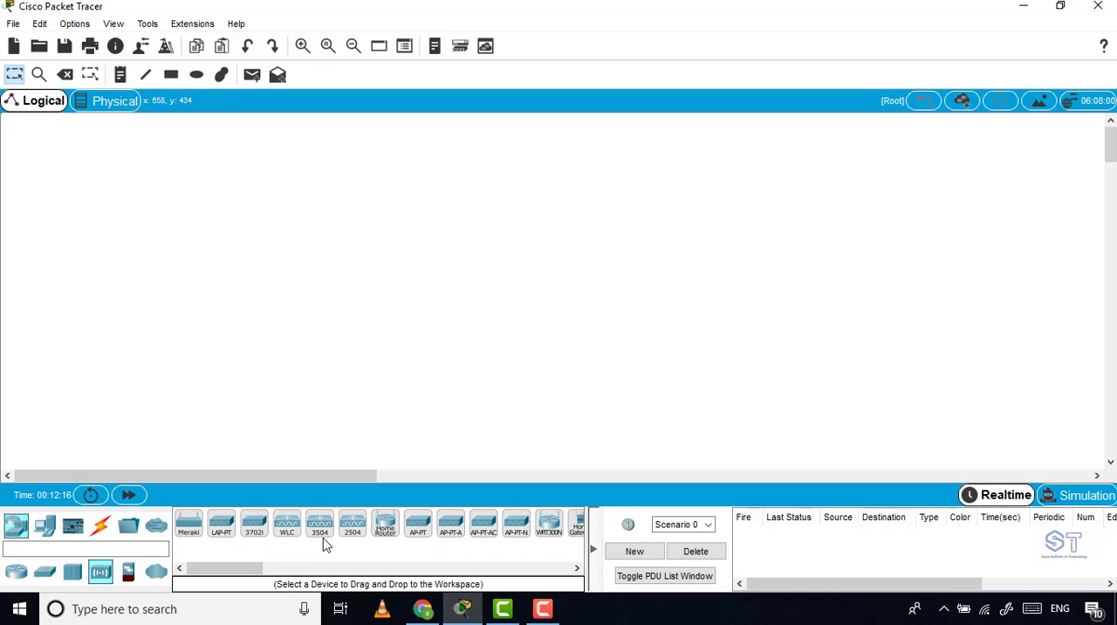
{"action": "left_click_drag", "start_coordinate": [323, 537], "coordinate": [207, 271]}
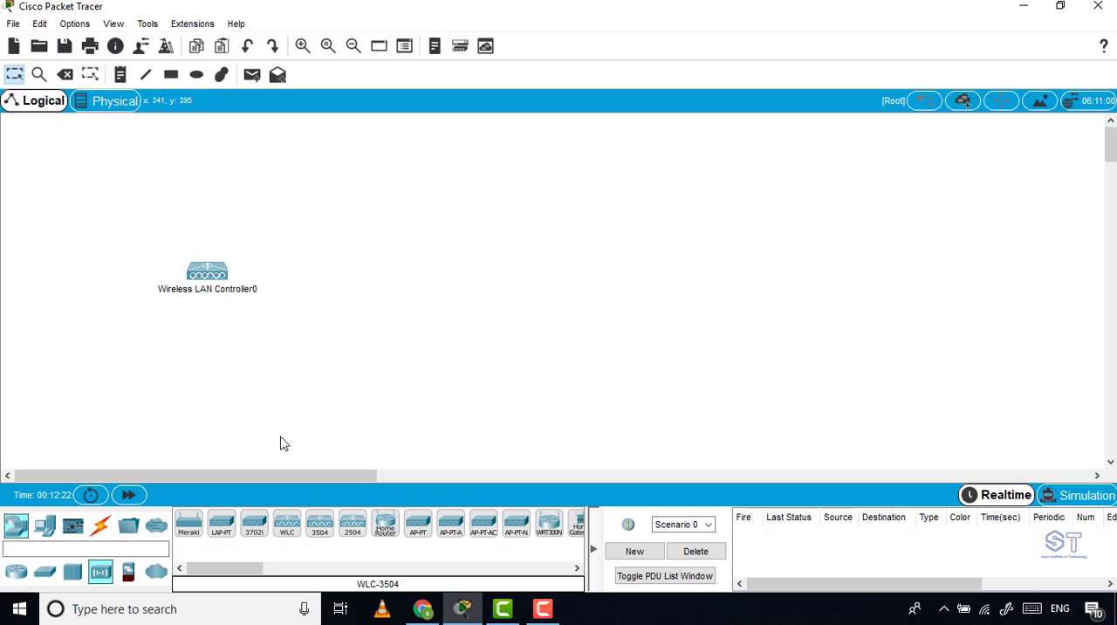
{"action": "left_click", "coordinate": [221, 532]}
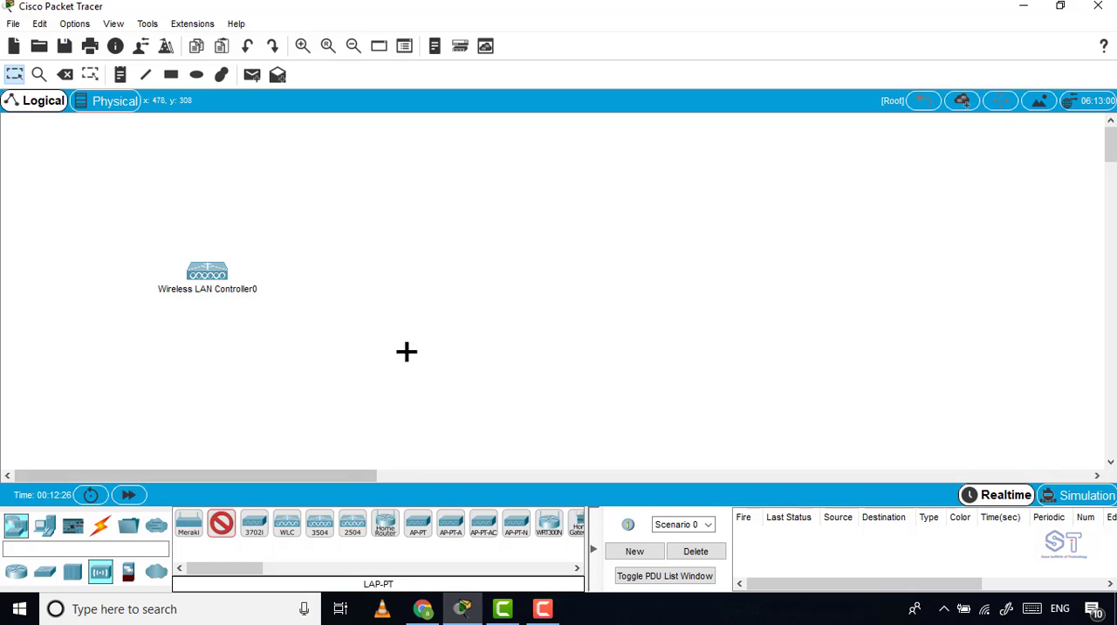
{"action": "left_click", "coordinate": [577, 239]}
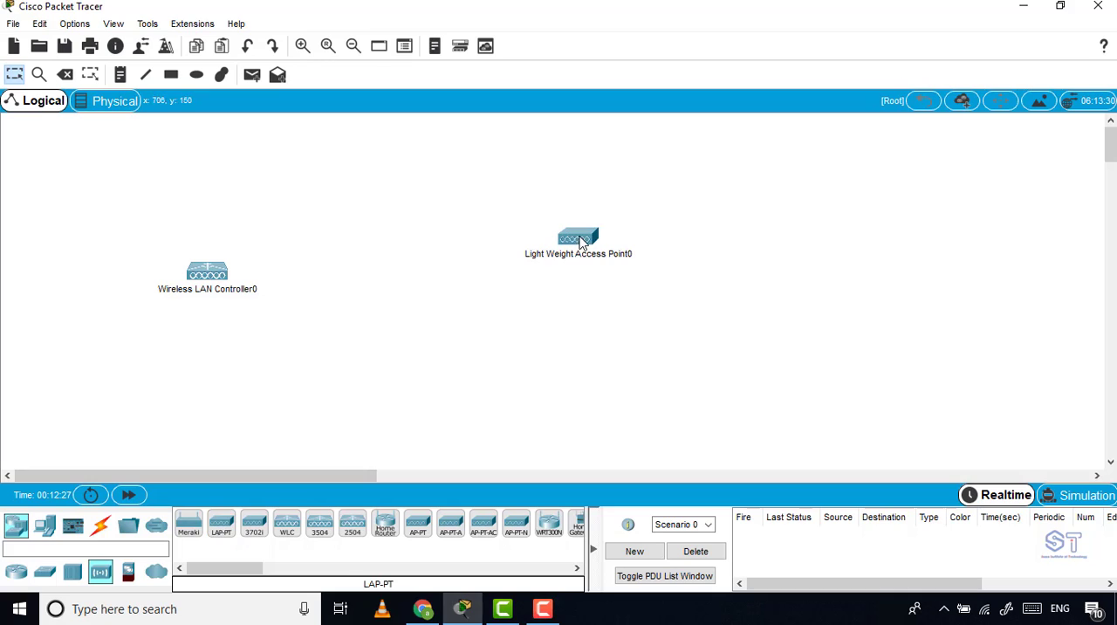
{"action": "left_click", "coordinate": [221, 532]}
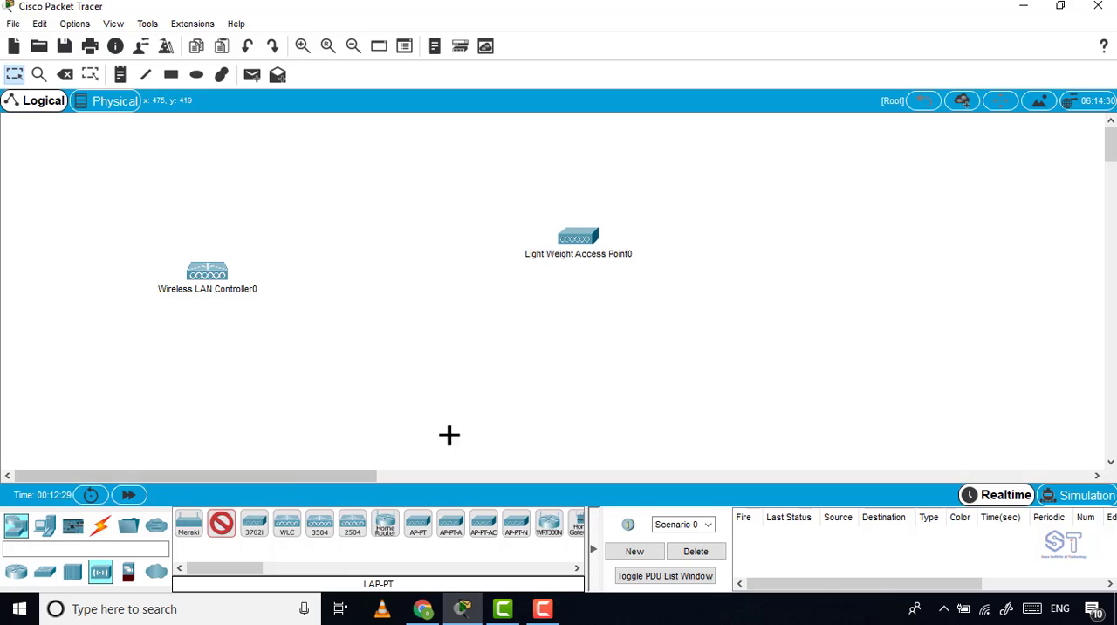
{"action": "left_click", "coordinate": [551, 321]}
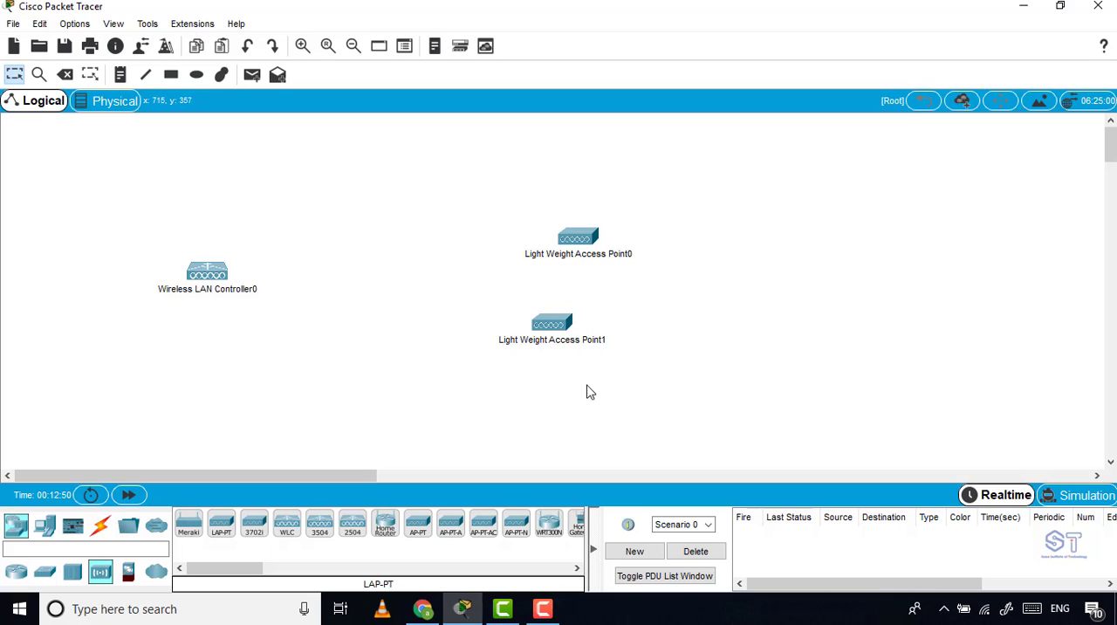
Arrange the two lightweight access points one above the other and shift the wireless LAN controller slightly.
{"action": "left_click_drag", "start_coordinate": [574, 237], "coordinate": [575, 203]}
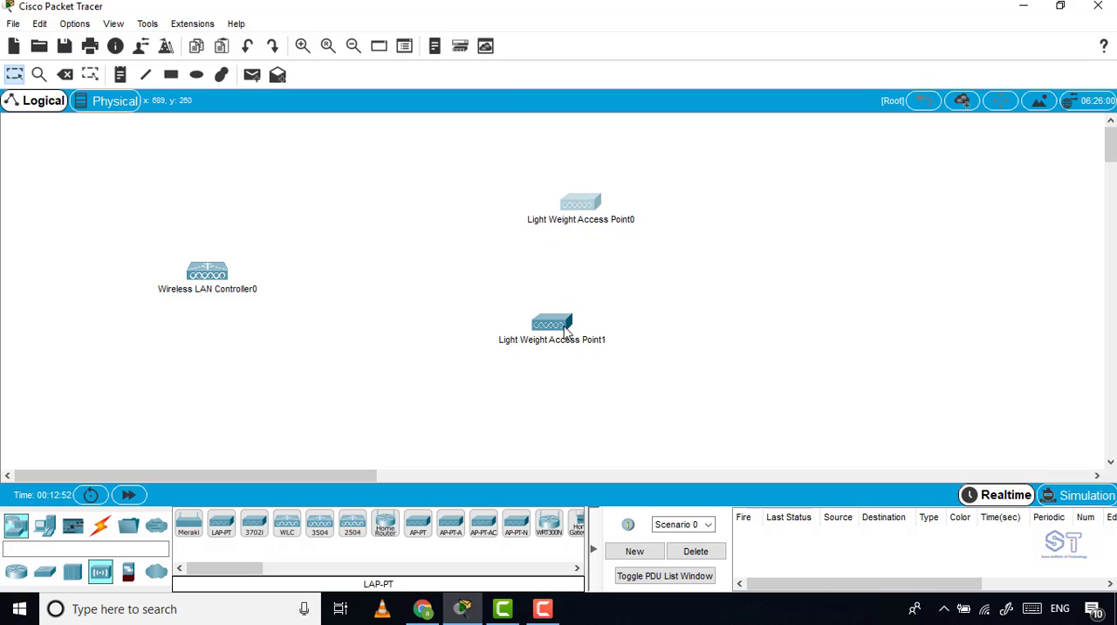
{"action": "left_click_drag", "start_coordinate": [563, 326], "coordinate": [585, 323]}
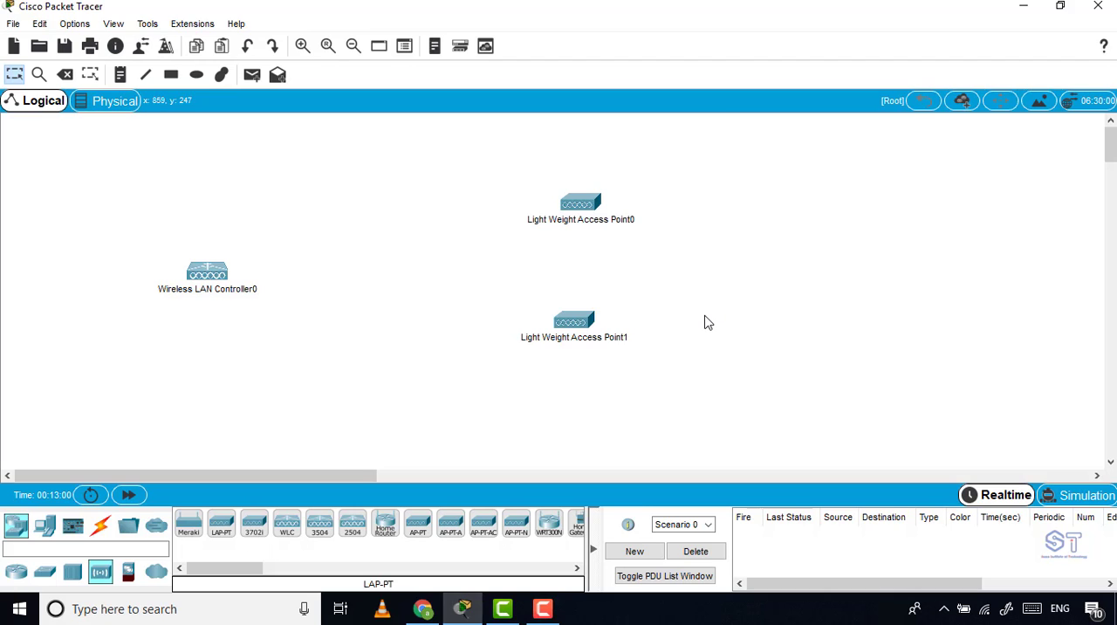
{"action": "left_click_drag", "start_coordinate": [582, 203], "coordinate": [586, 255]}
{"action": "left_click_drag", "start_coordinate": [208, 272], "coordinate": [218, 274]}
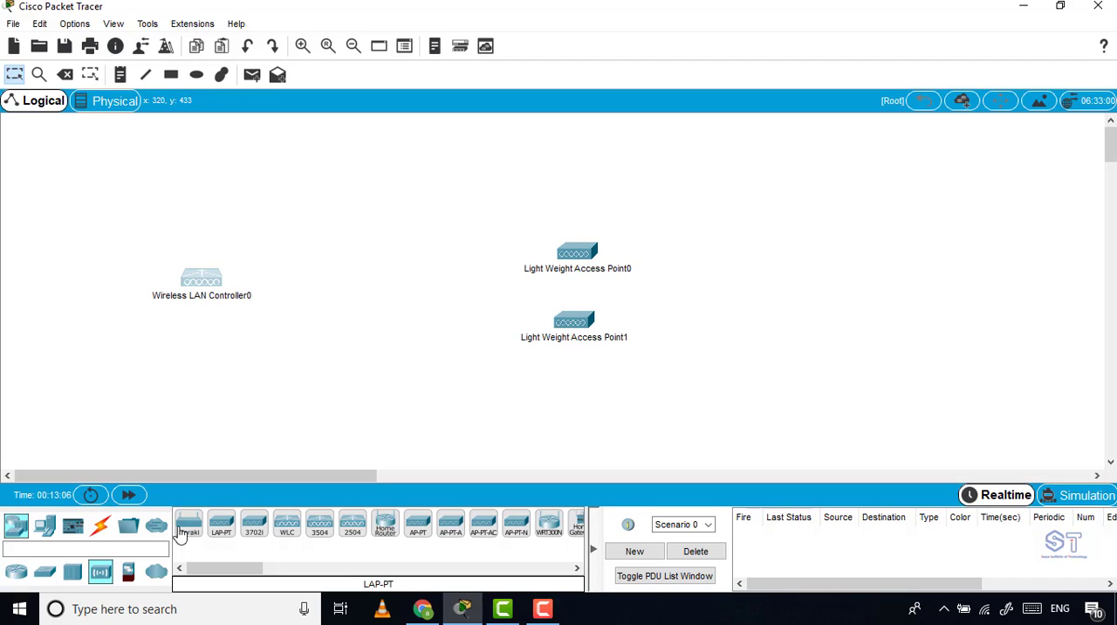
Add a 3560-24PS multilayer switch between the controller and the access points, and spread the access points farther apart.
{"action": "left_click", "coordinate": [44, 572]}
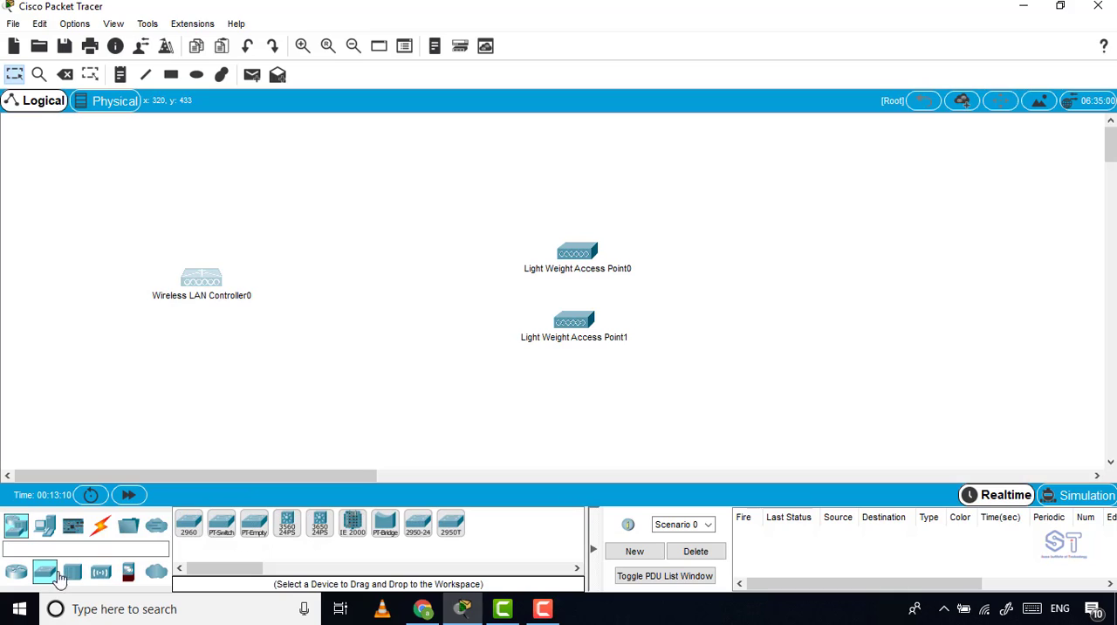
{"action": "left_click", "coordinate": [289, 525]}
{"action": "left_click", "coordinate": [377, 268]}
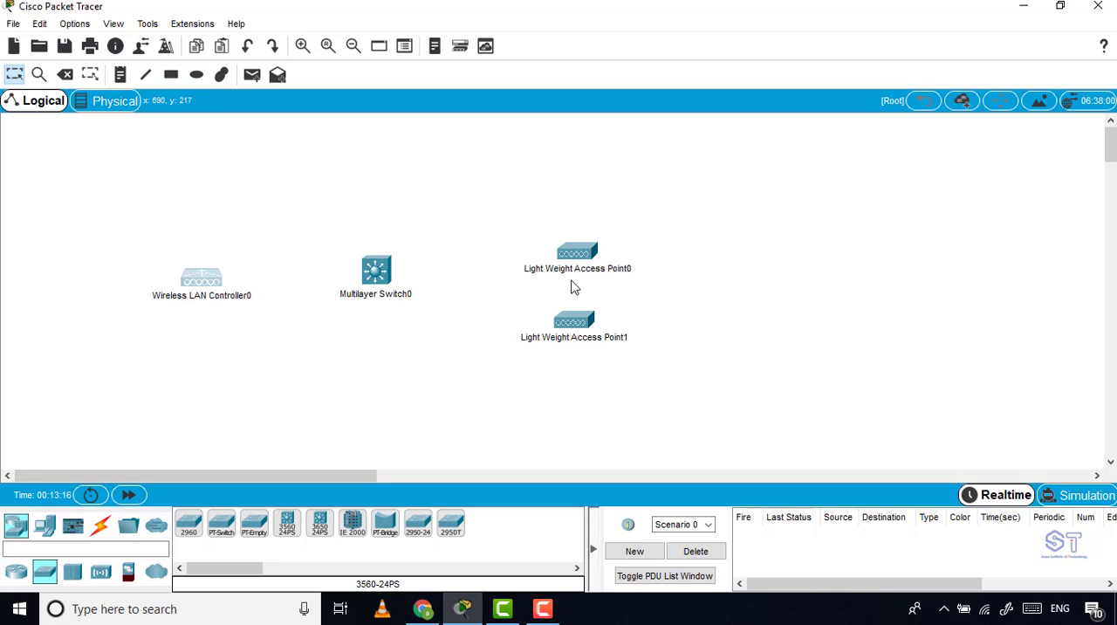
{"action": "left_click_drag", "start_coordinate": [585, 259], "coordinate": [599, 213]}
{"action": "left_click_drag", "start_coordinate": [573, 323], "coordinate": [610, 339]}
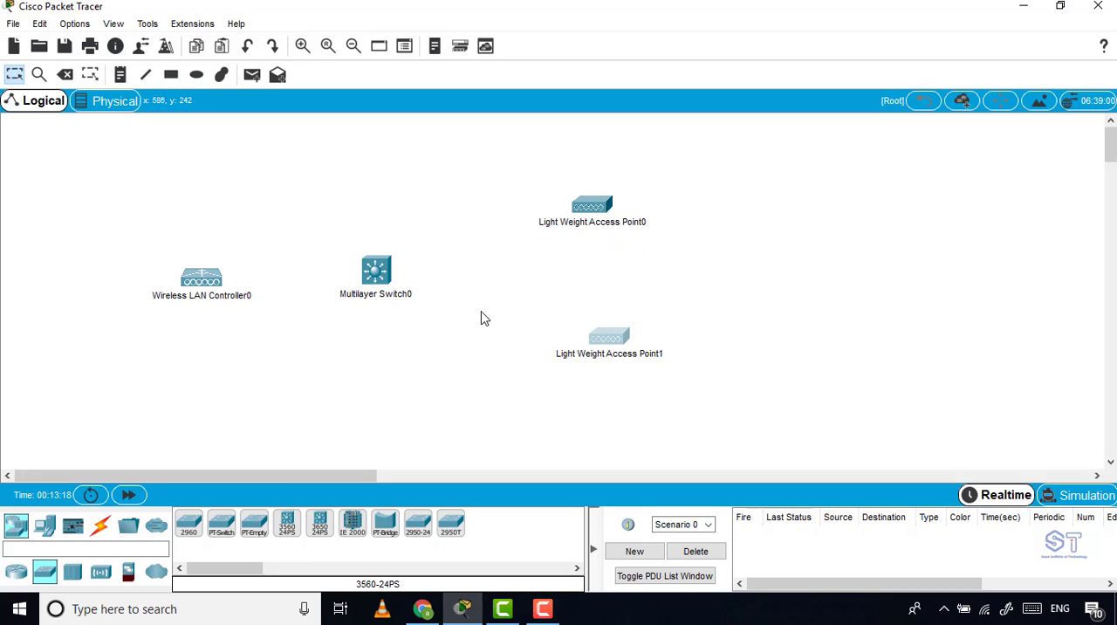
{"action": "left_click_drag", "start_coordinate": [382, 278], "coordinate": [403, 275]}
Add a PC end device below the multilayer switch.
{"action": "left_click", "coordinate": [44, 525]}
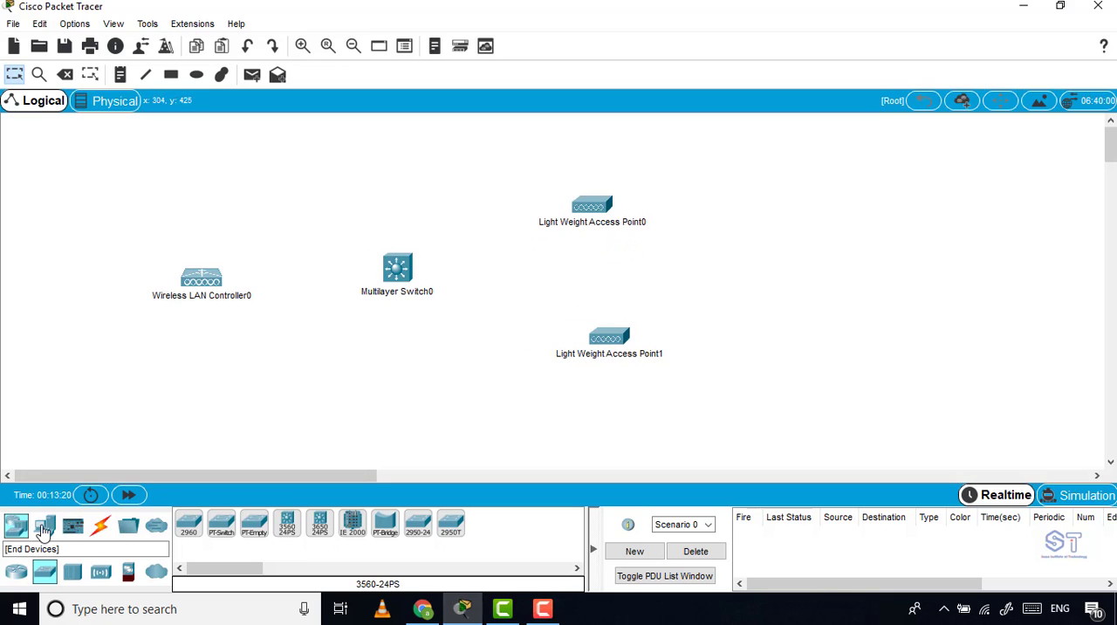
{"action": "left_click", "coordinate": [189, 524]}
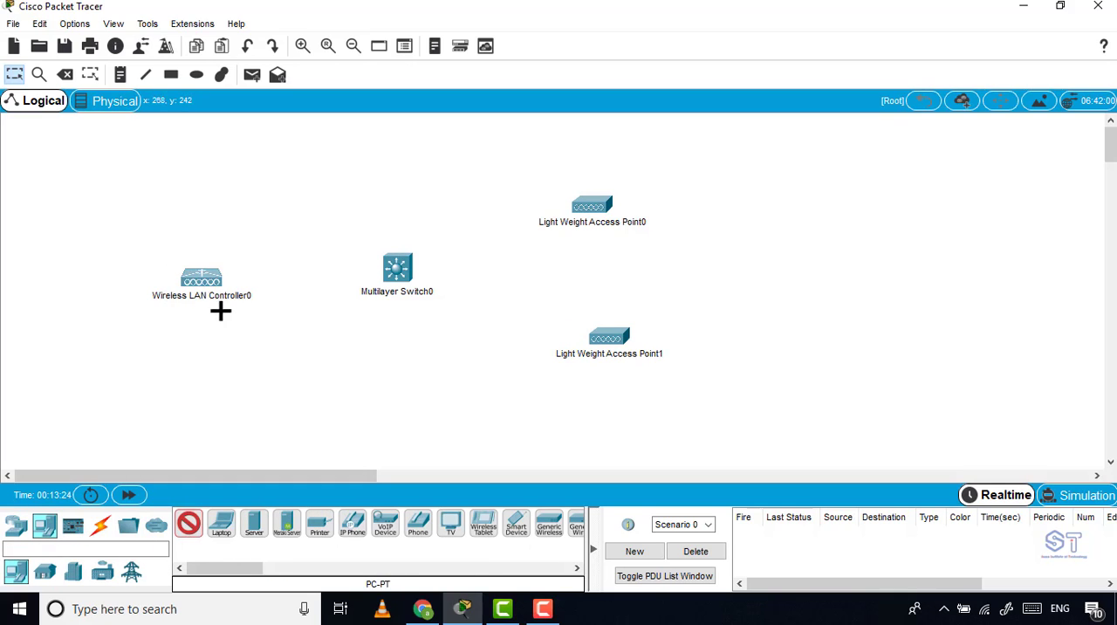
{"action": "left_click", "coordinate": [354, 373]}
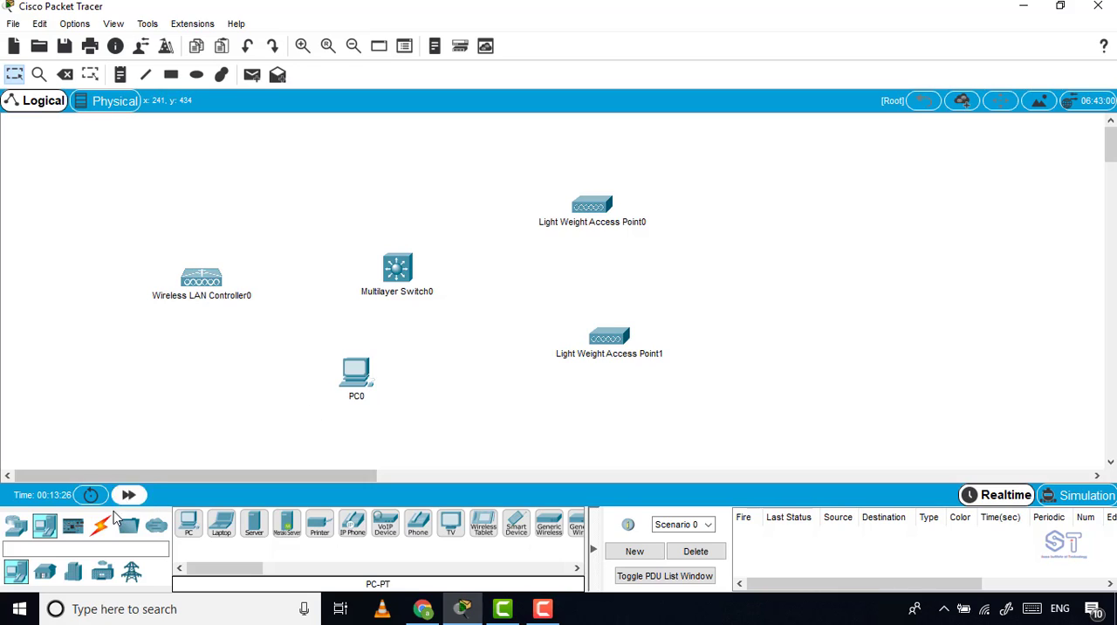
Connect PC0 to FastEthernet0/17 on the multilayer switch with a copper straight-through cable.
{"action": "left_click", "coordinate": [100, 529]}
{"action": "left_click", "coordinate": [254, 526]}
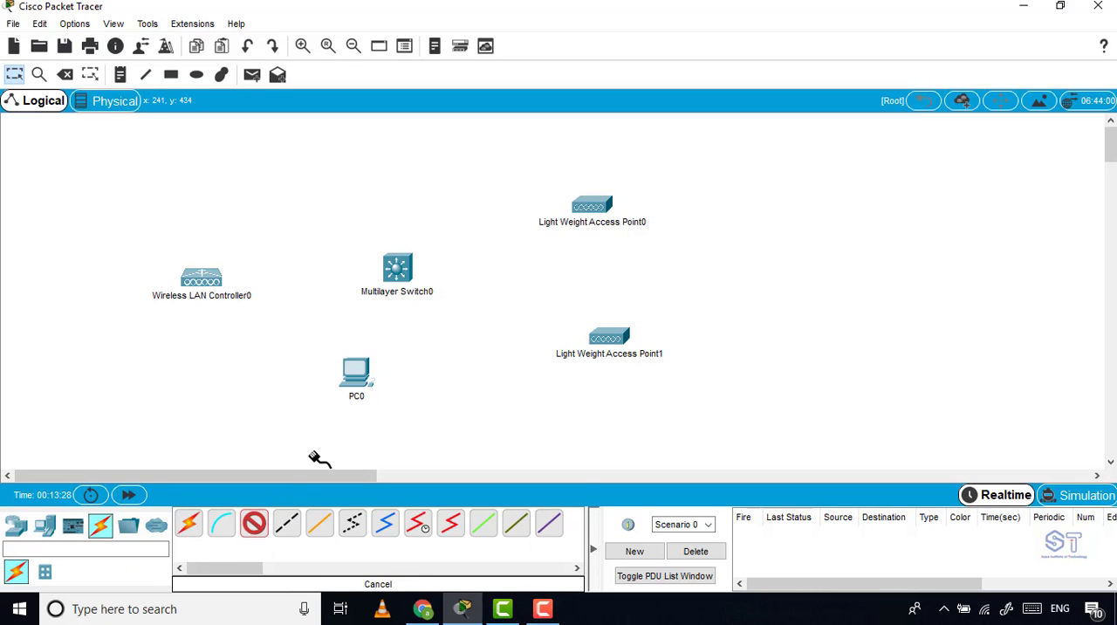
{"action": "left_click", "coordinate": [356, 373]}
{"action": "left_click", "coordinate": [399, 436]}
{"action": "left_click", "coordinate": [396, 273]}
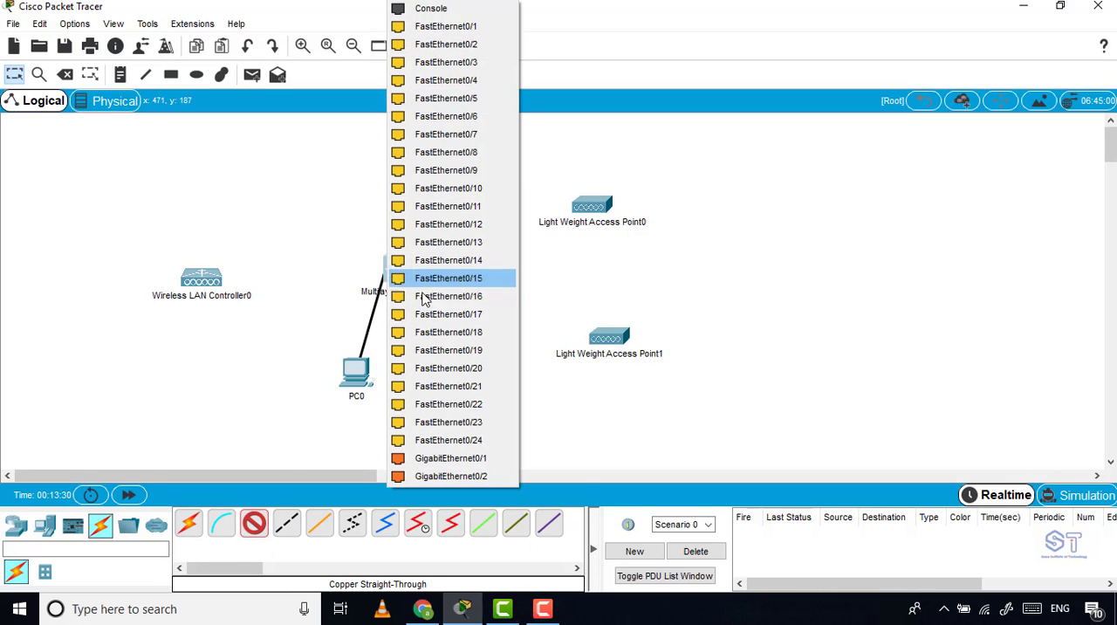
{"action": "left_click", "coordinate": [445, 314]}
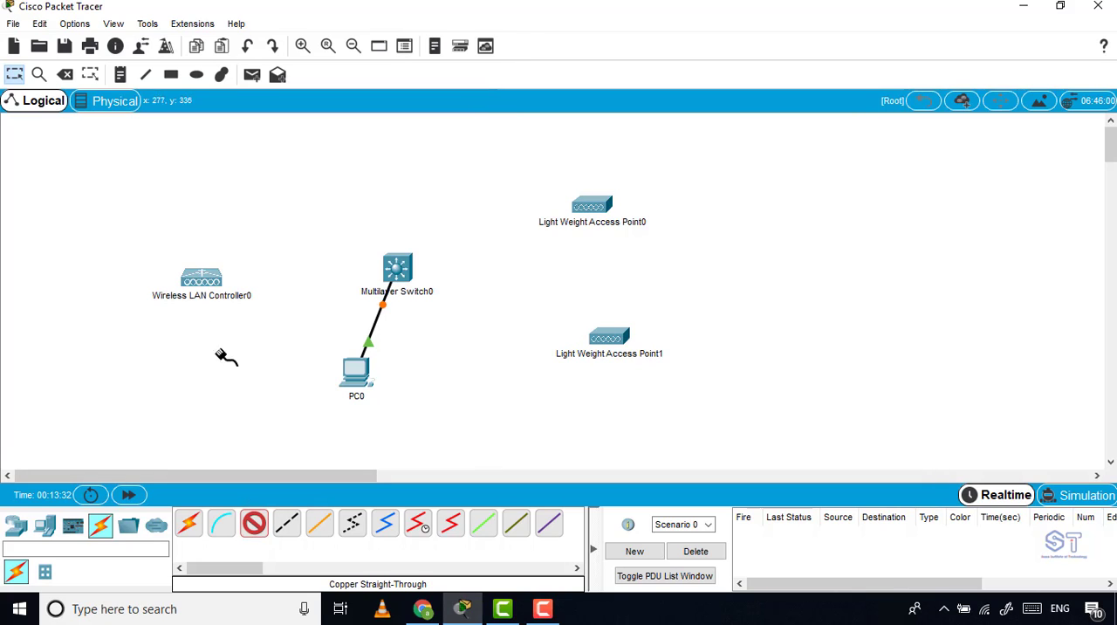
{"action": "left_click", "coordinate": [201, 284]}
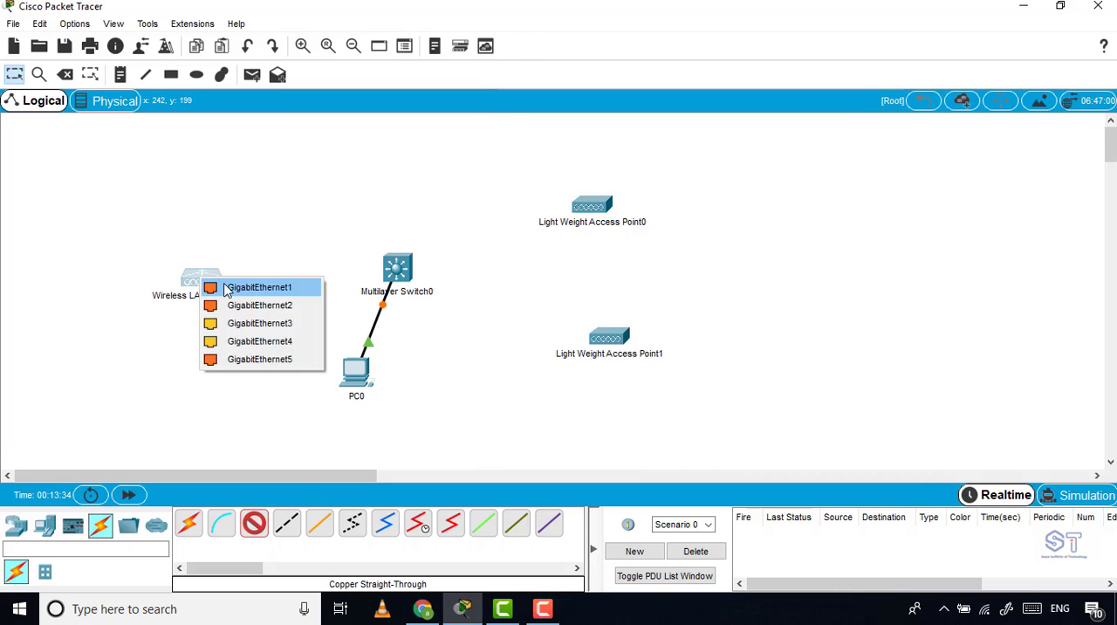
{"action": "left_click", "coordinate": [229, 288]}
{"action": "left_click", "coordinate": [396, 271]}
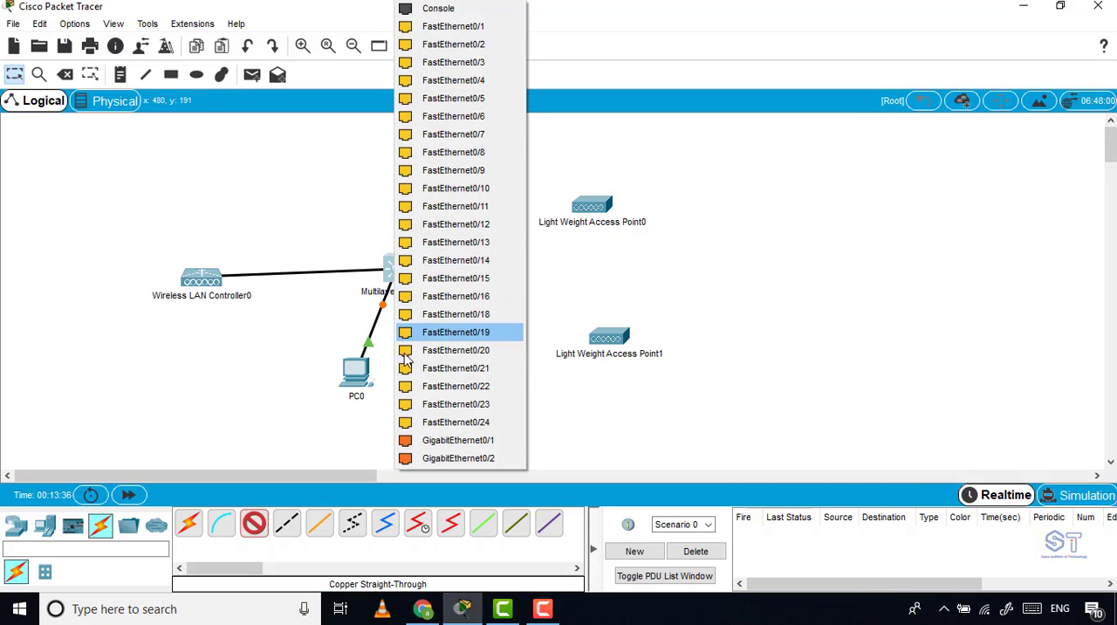
{"action": "left_click", "coordinate": [195, 350]}
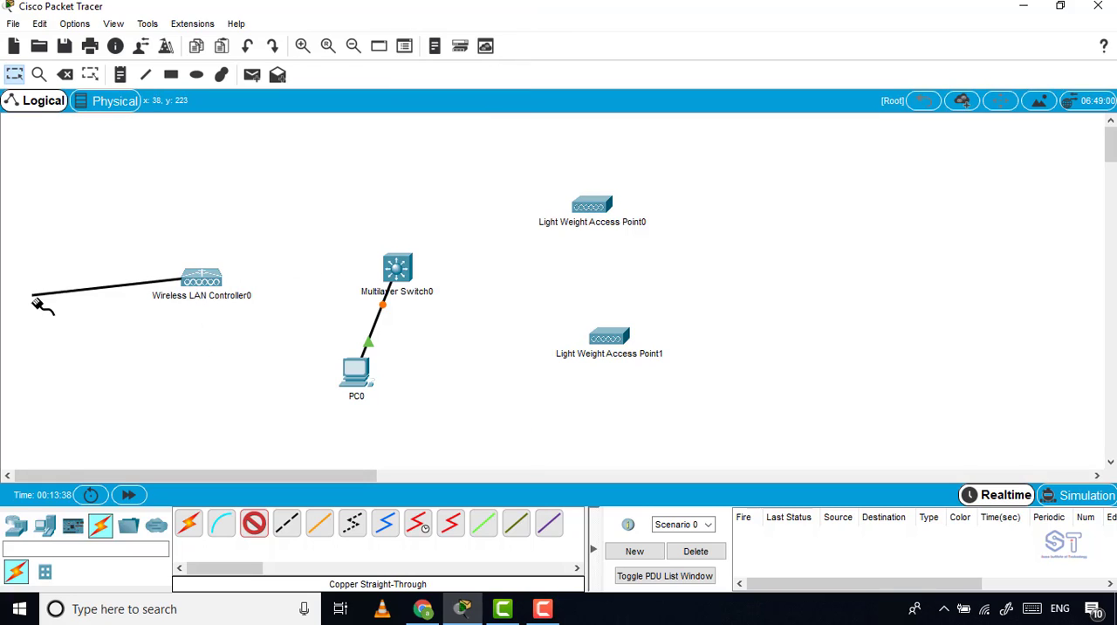
{"action": "left_click", "coordinate": [251, 525]}
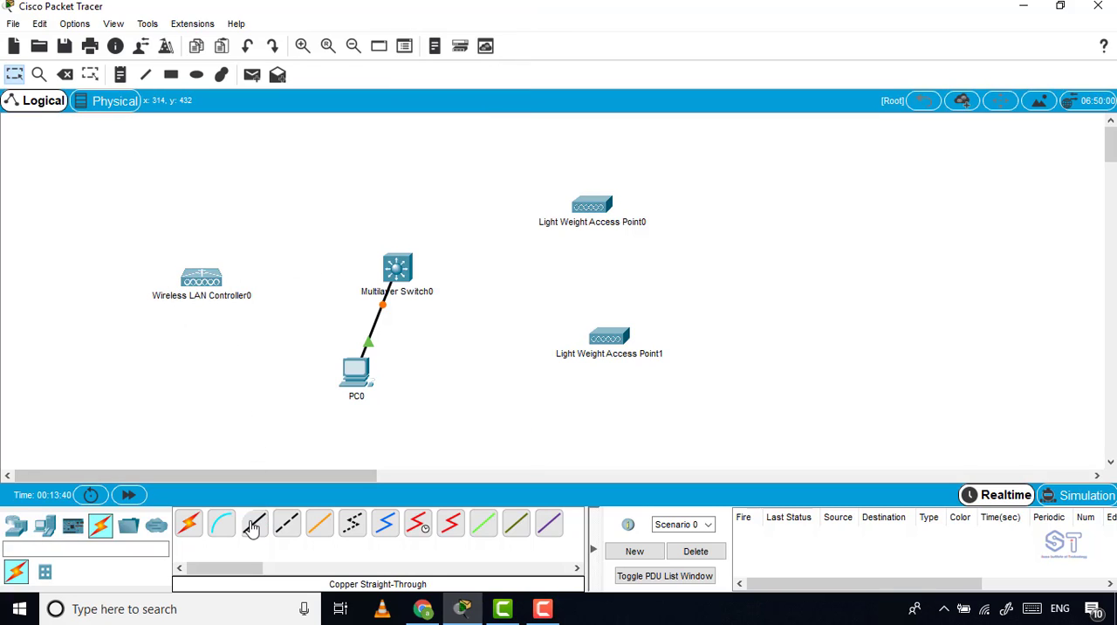
Connect GigabitEthernet1 on the wireless LAN controller to GigabitEthernet0/1 on the multilayer switch with a copper straight-through cable.
{"action": "left_click", "coordinate": [251, 525]}
{"action": "left_click", "coordinate": [210, 278]}
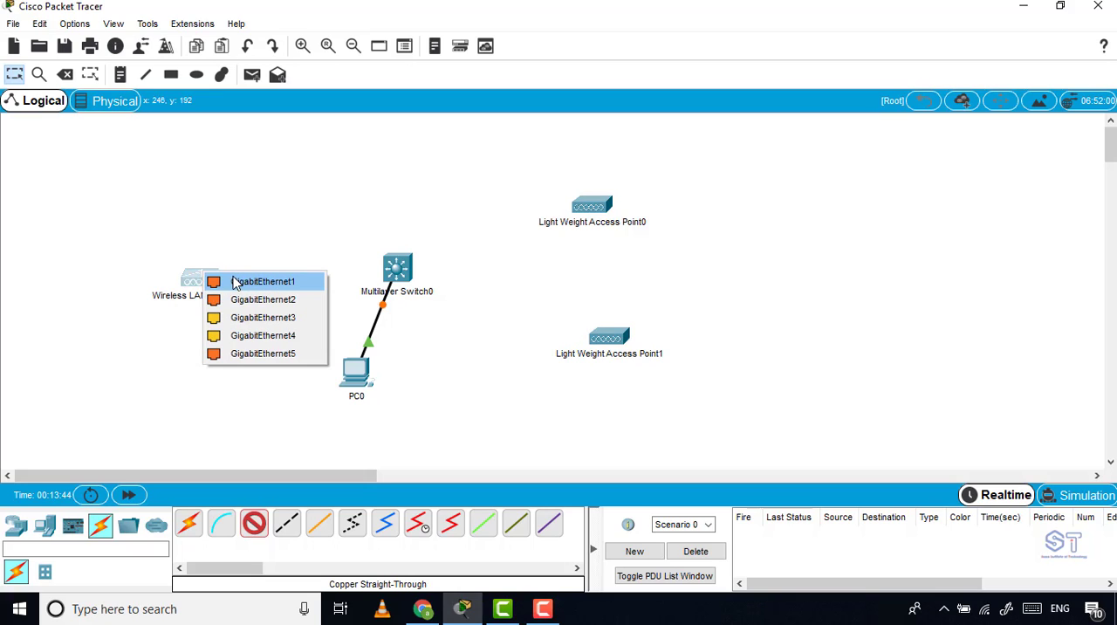
{"action": "left_click", "coordinate": [297, 285]}
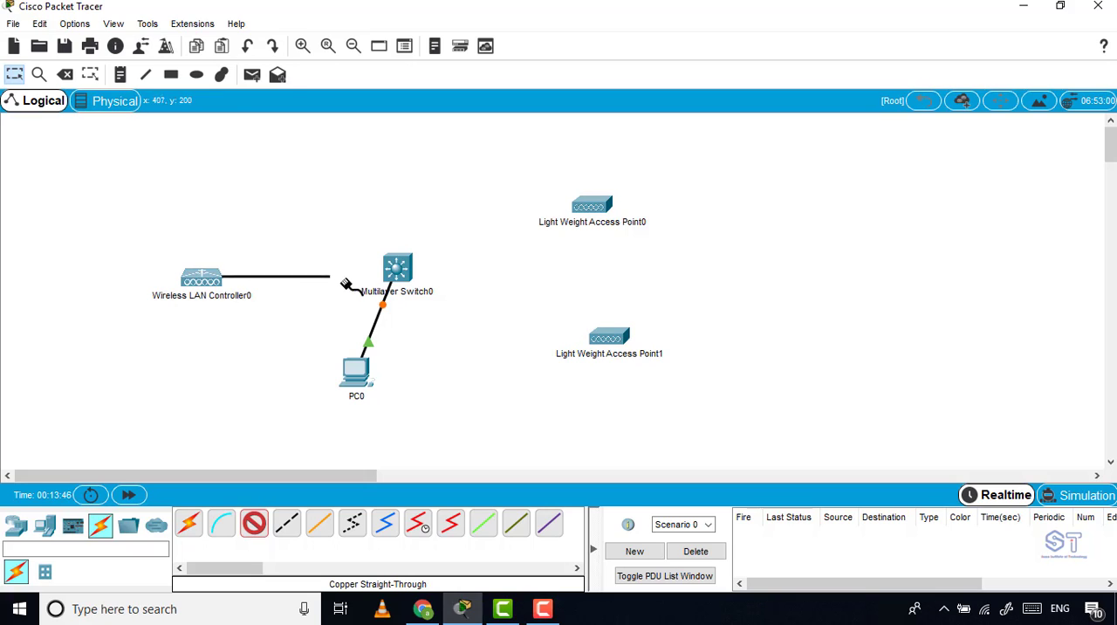
{"action": "left_click", "coordinate": [394, 267]}
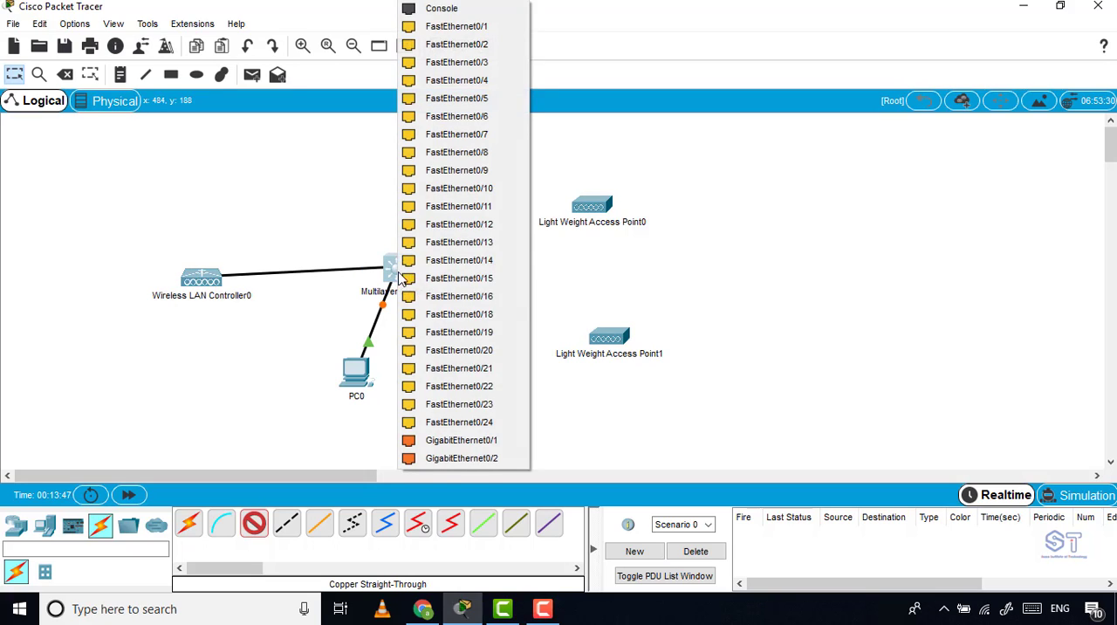
{"action": "left_click", "coordinate": [454, 441]}
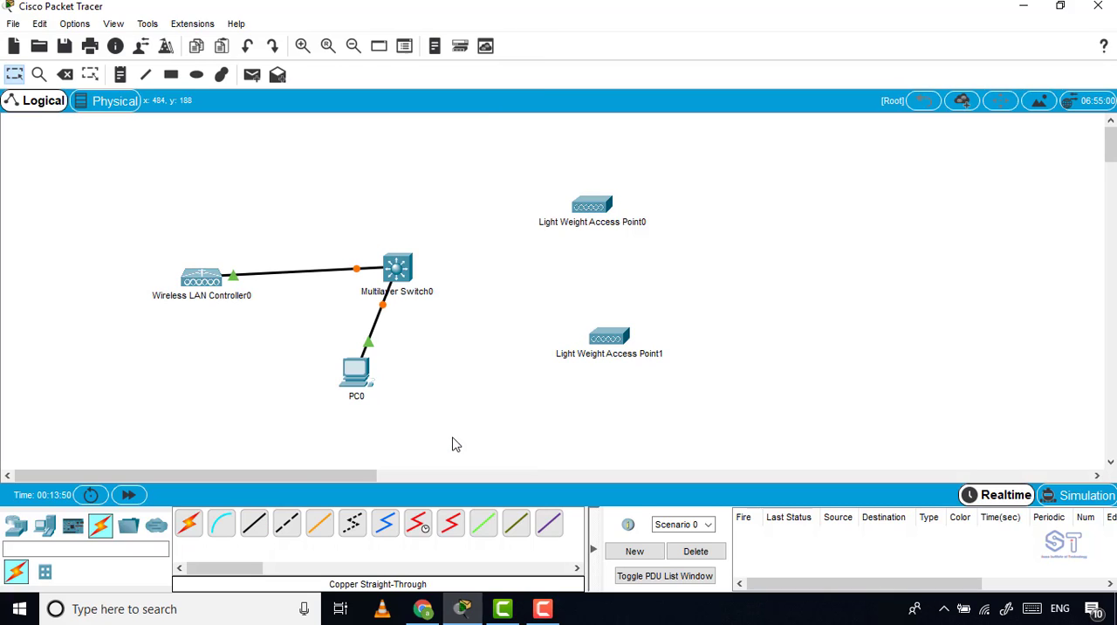
Connect GigabitEthernet0/2 on the multilayer switch to Light Weight Access Point0 with a copper straight-through cable.
{"action": "left_click", "coordinate": [254, 523]}
{"action": "left_click", "coordinate": [399, 271]}
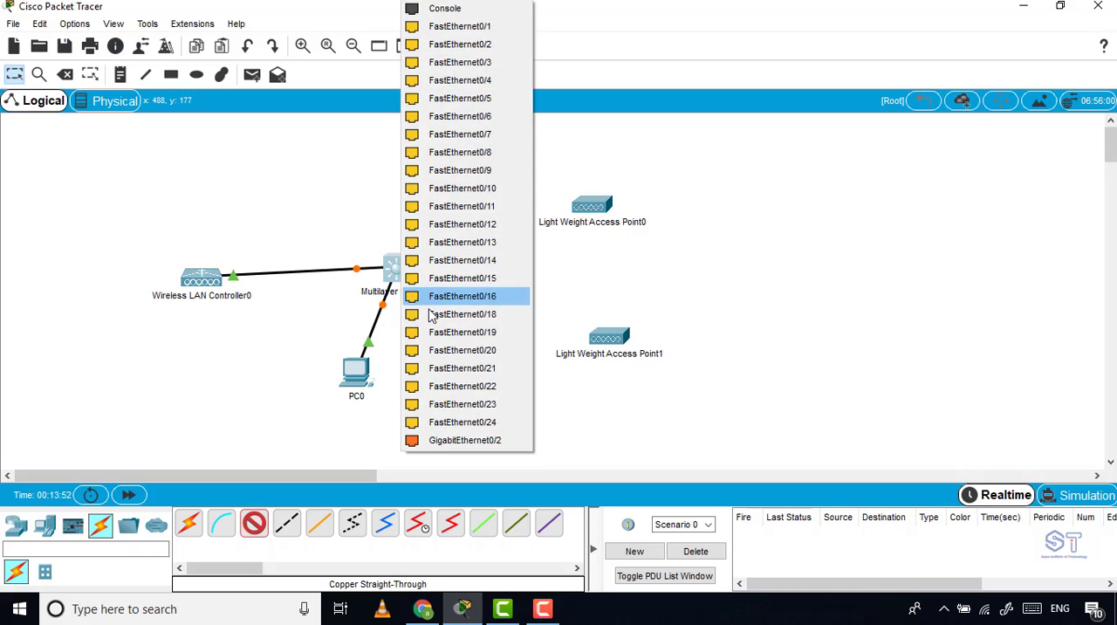
{"action": "left_click", "coordinate": [508, 441]}
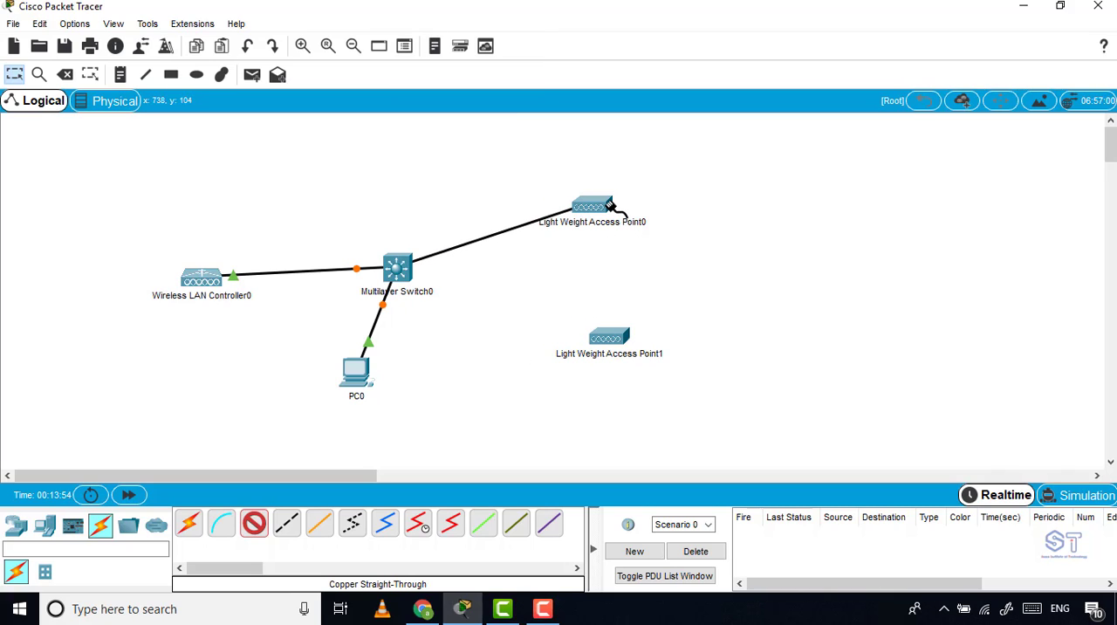
{"action": "left_click", "coordinate": [607, 208]}
{"action": "left_click", "coordinate": [630, 211]}
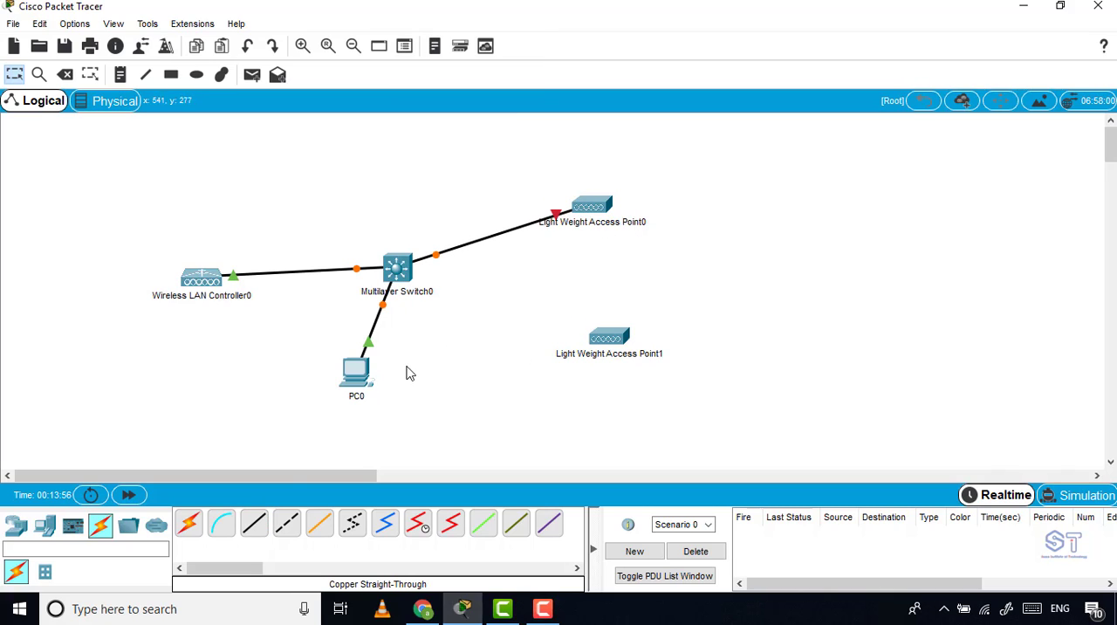
Connect FastEthernet0/1 on the multilayer switch to GigabitEthernet0 on Light Weight Access Point1 with a copper straight-through cable.
{"action": "left_click", "coordinate": [258, 524]}
{"action": "left_click", "coordinate": [397, 266]}
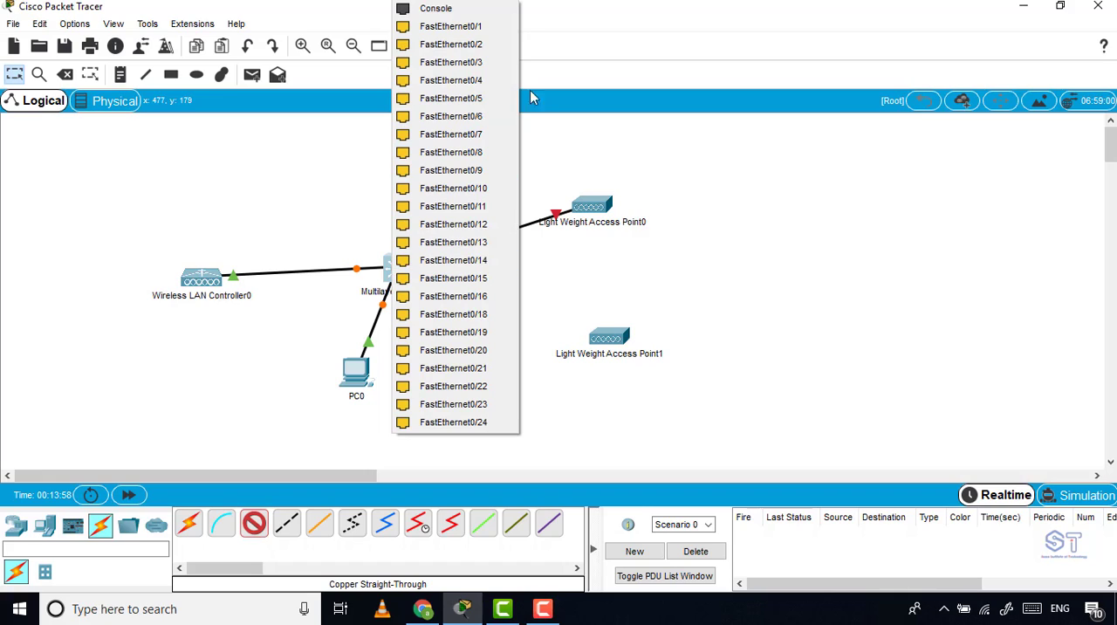
{"action": "left_click", "coordinate": [484, 36]}
{"action": "left_click", "coordinate": [602, 337]}
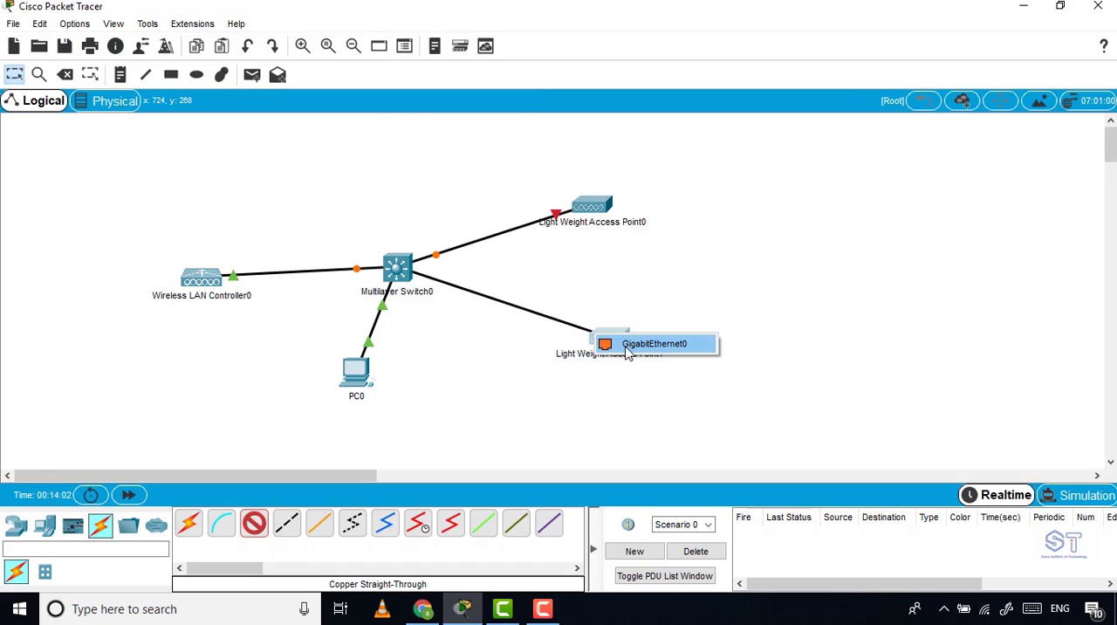
{"action": "left_click", "coordinate": [631, 346]}
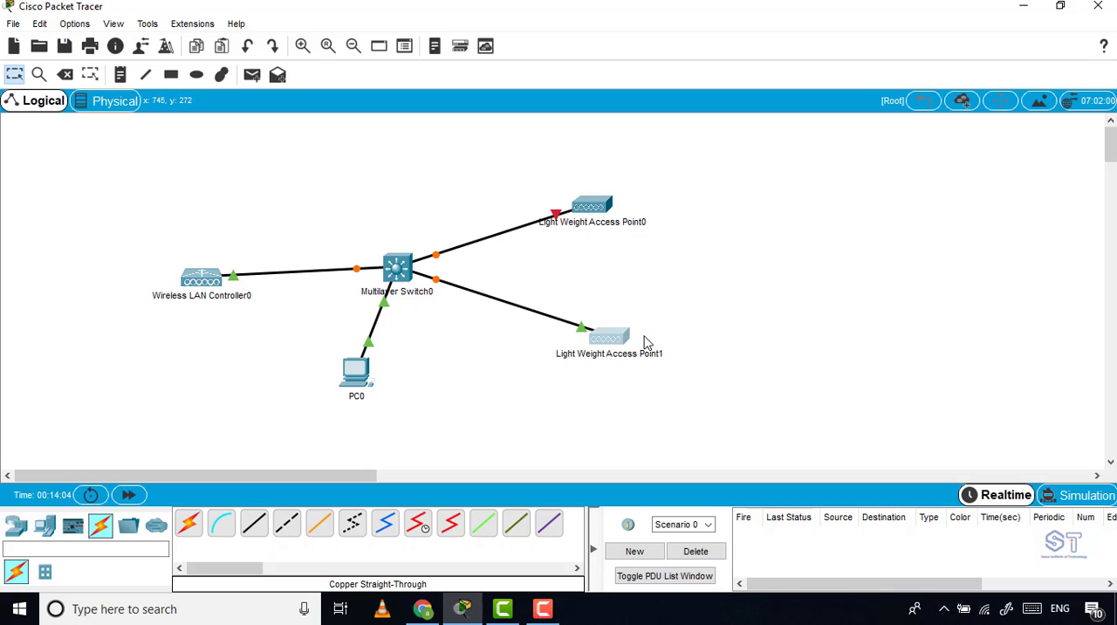
Shift Light Weight Access Point1 to the right and PC0 slightly down and right, and fast-forward the network time.
{"action": "left_click_drag", "start_coordinate": [647, 343], "coordinate": [697, 343]}
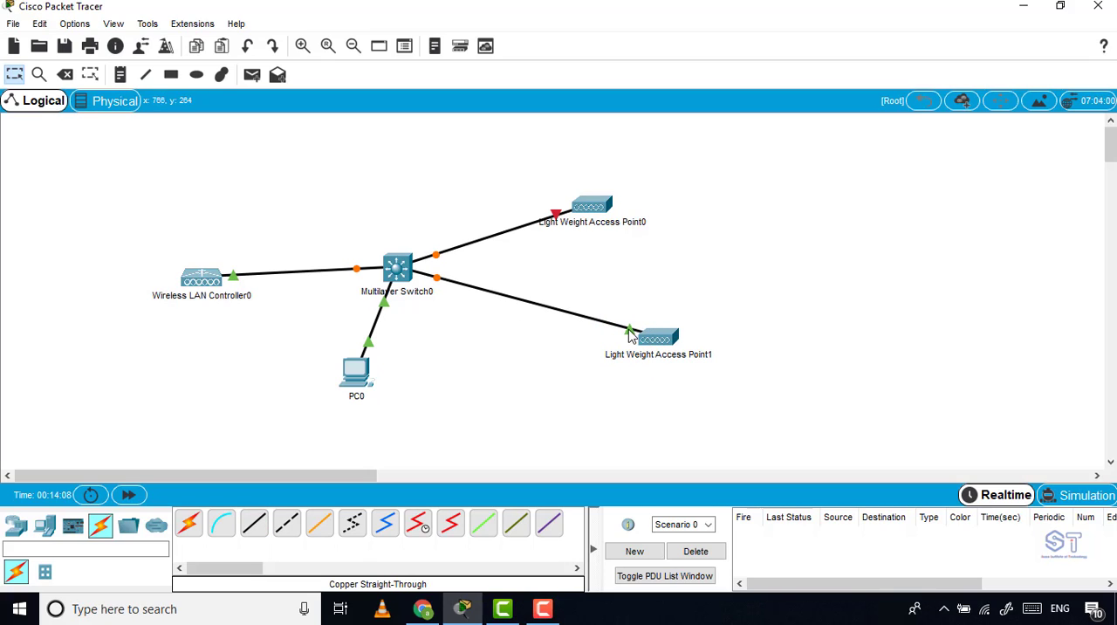
{"action": "mouse_move", "coordinate": [632, 337]}
{"action": "left_click_drag", "start_coordinate": [359, 374], "coordinate": [379, 391]}
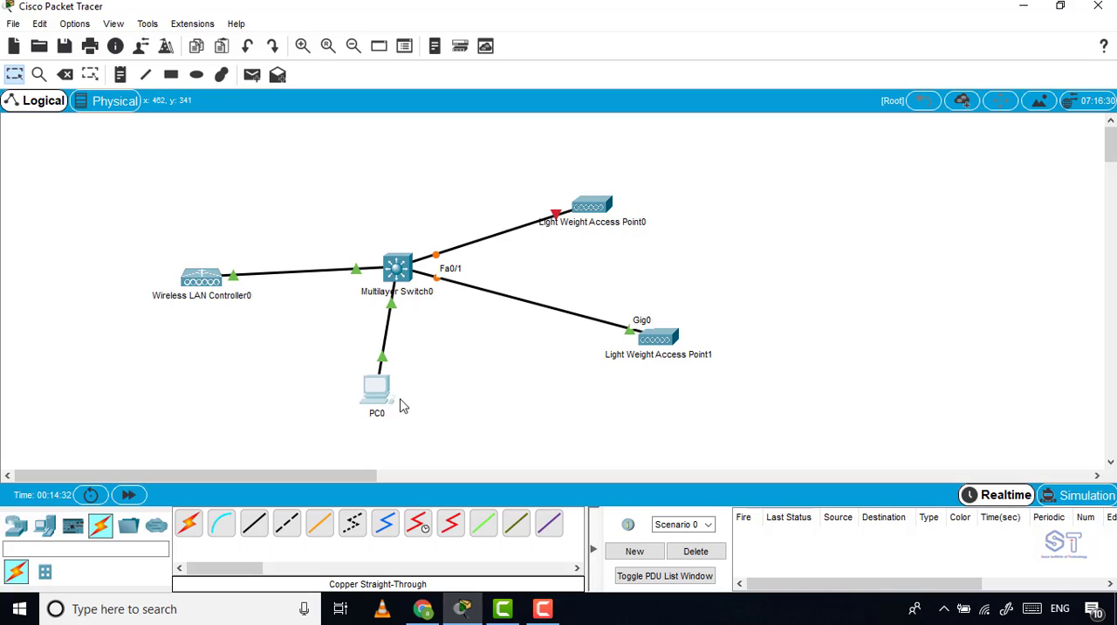
{"action": "left_click", "coordinate": [129, 495]}
Plug the power adapter into Light Weight Access Point0 and fast-forward the network time.
{"action": "left_click", "coordinate": [600, 211]}
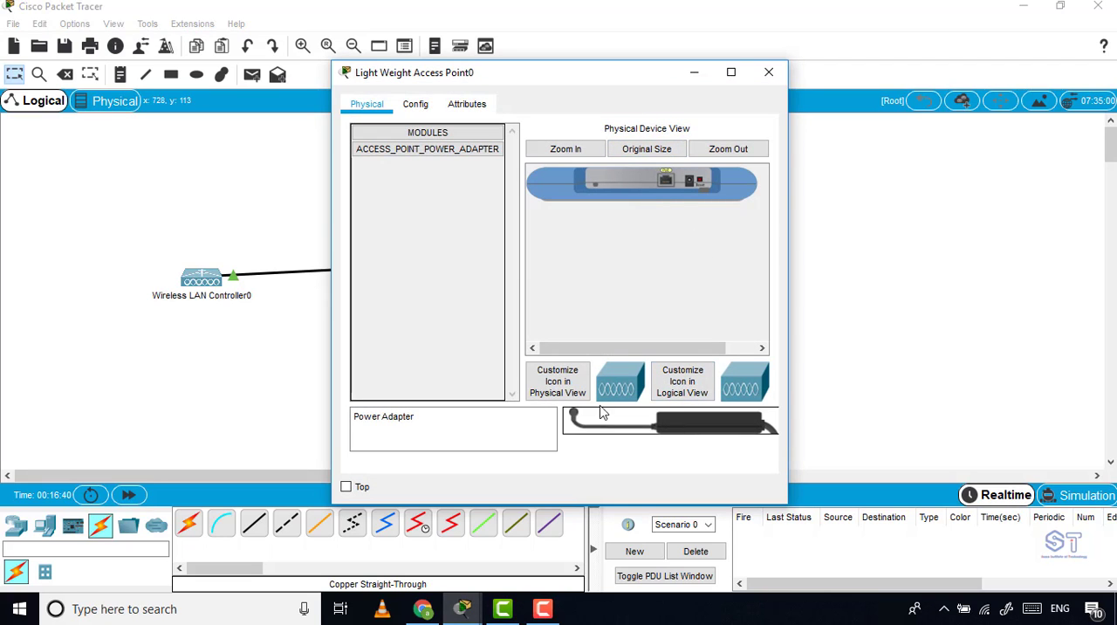
{"action": "left_click", "coordinate": [732, 74]}
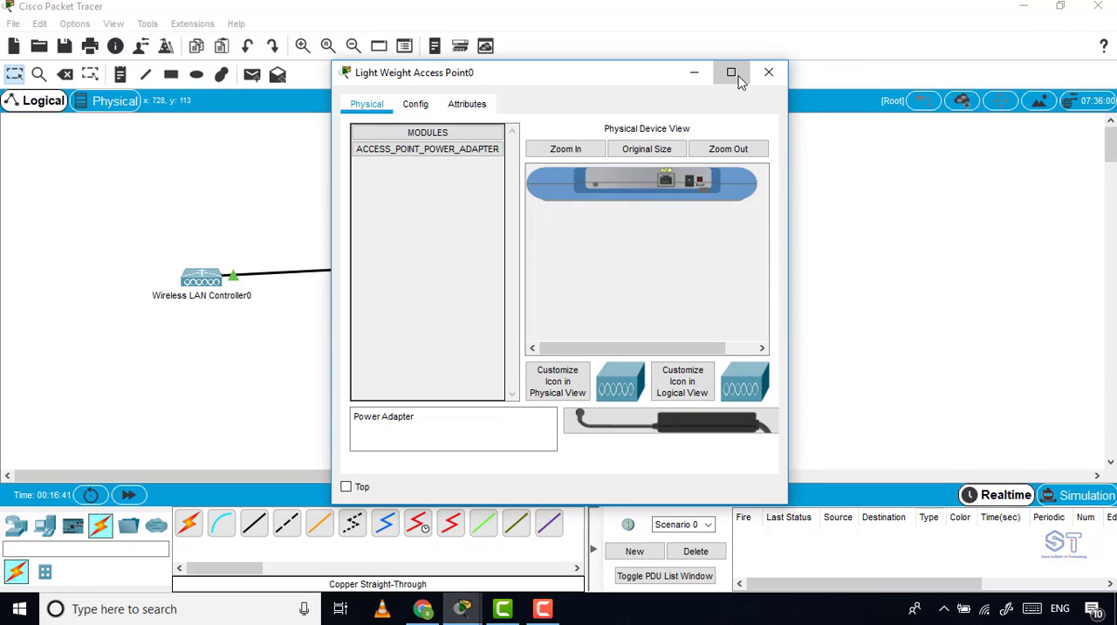
{"action": "left_click_drag", "start_coordinate": [1047, 520], "coordinate": [360, 111]}
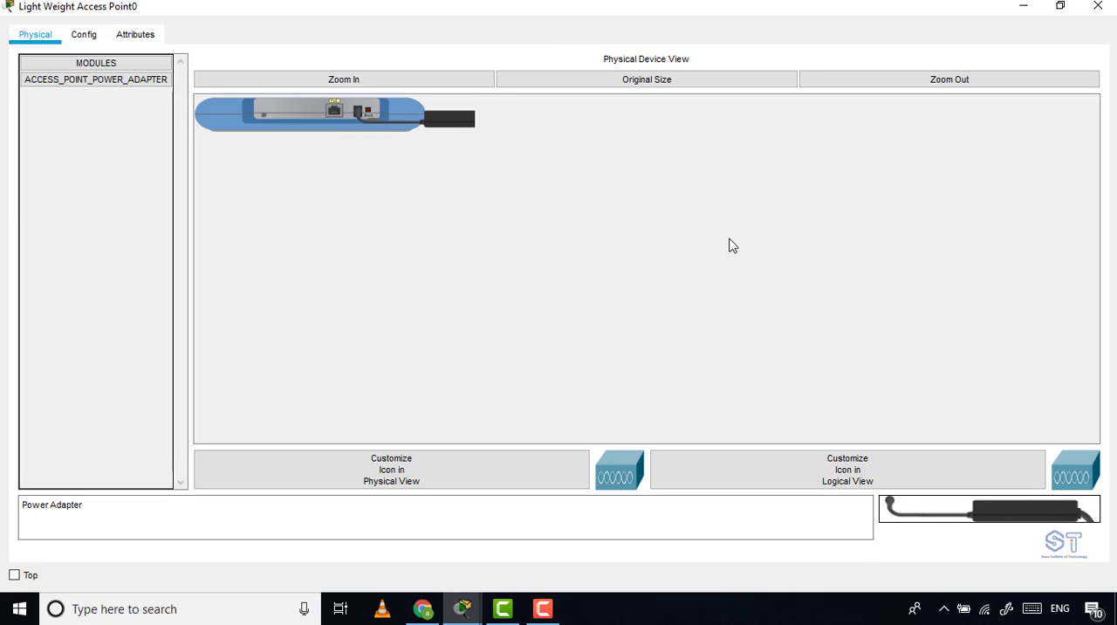
{"action": "left_click", "coordinate": [1098, 6]}
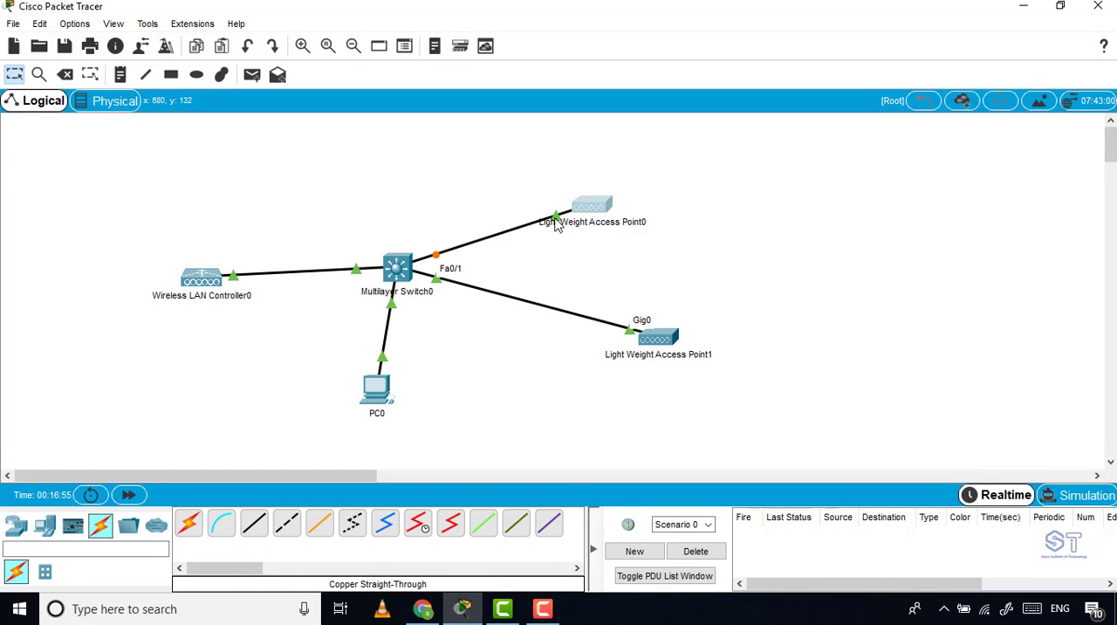
{"action": "left_click", "coordinate": [128, 496]}
{"action": "left_click", "coordinate": [128, 496]}
Check the power connection in Light Weight Access Point1's physical device view.
{"action": "left_click_drag", "start_coordinate": [665, 343], "coordinate": [646, 347]}
{"action": "left_click", "coordinate": [646, 346]}
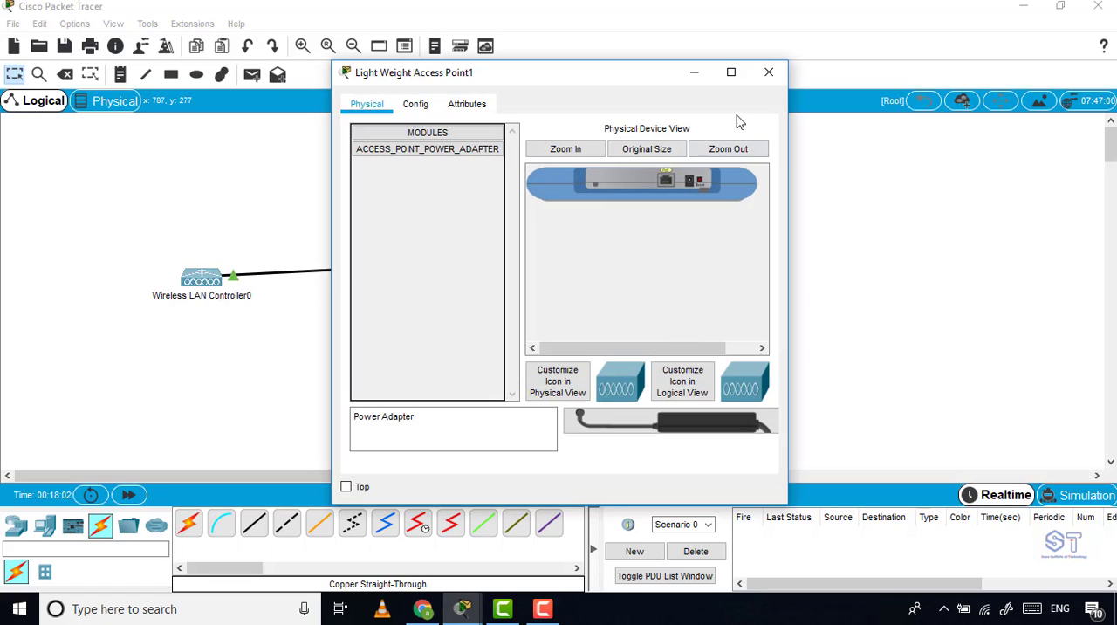
{"action": "left_click", "coordinate": [731, 73]}
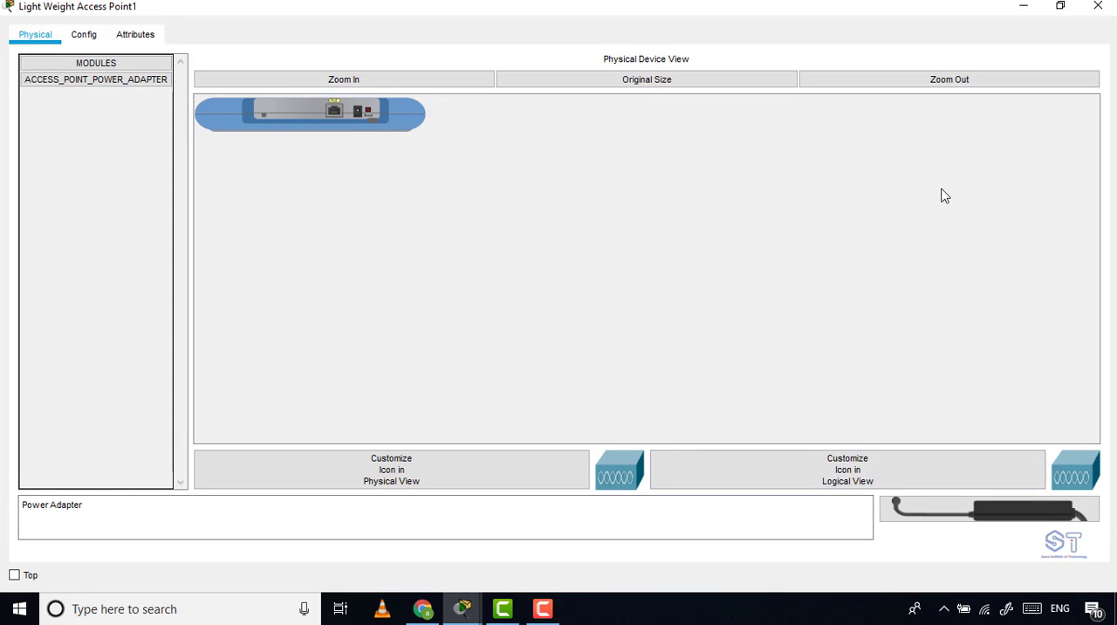
{"action": "left_click", "coordinate": [1031, 8]}
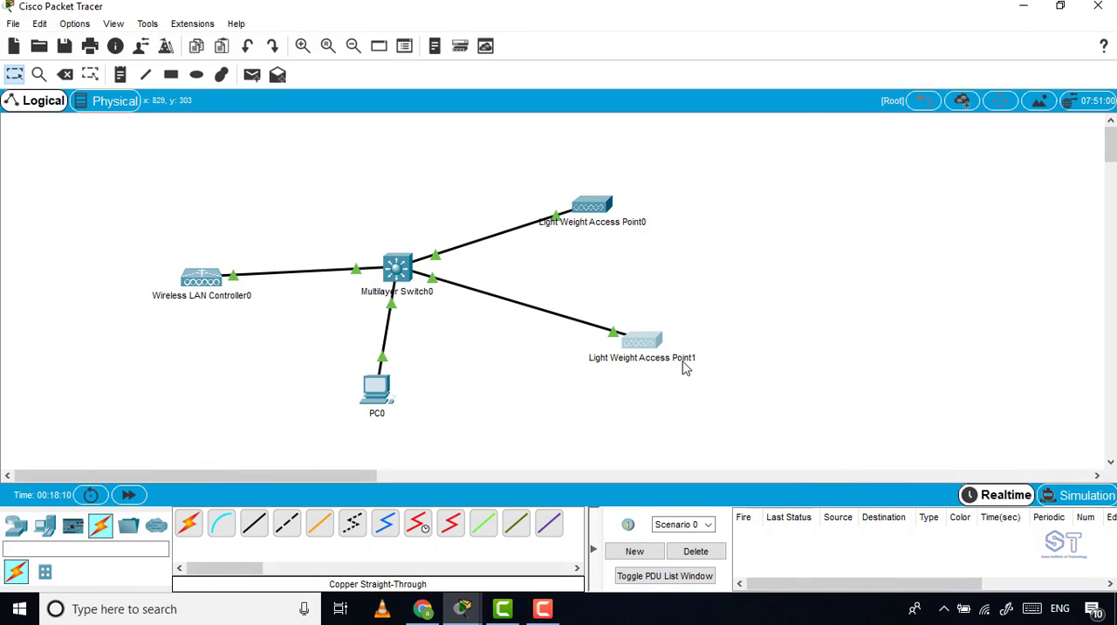
Move Light Weight Access Point1 directly below Light Weight Access Point0, and PC0 directly below the multilayer switch.
{"action": "left_click_drag", "start_coordinate": [640, 348], "coordinate": [585, 327]}
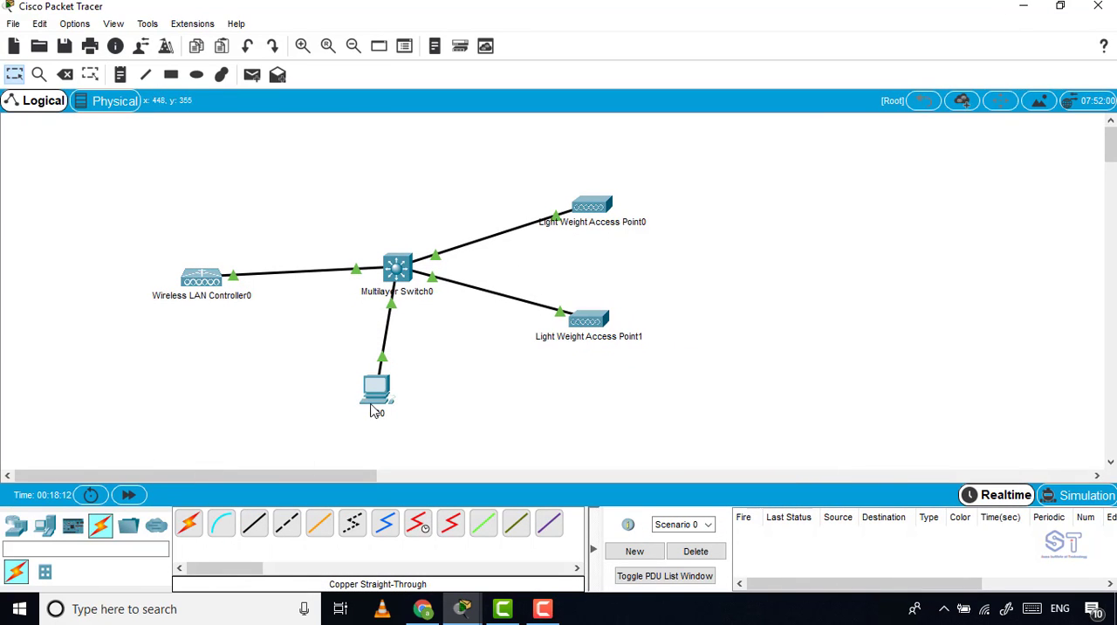
{"action": "left_click_drag", "start_coordinate": [371, 411], "coordinate": [405, 422]}
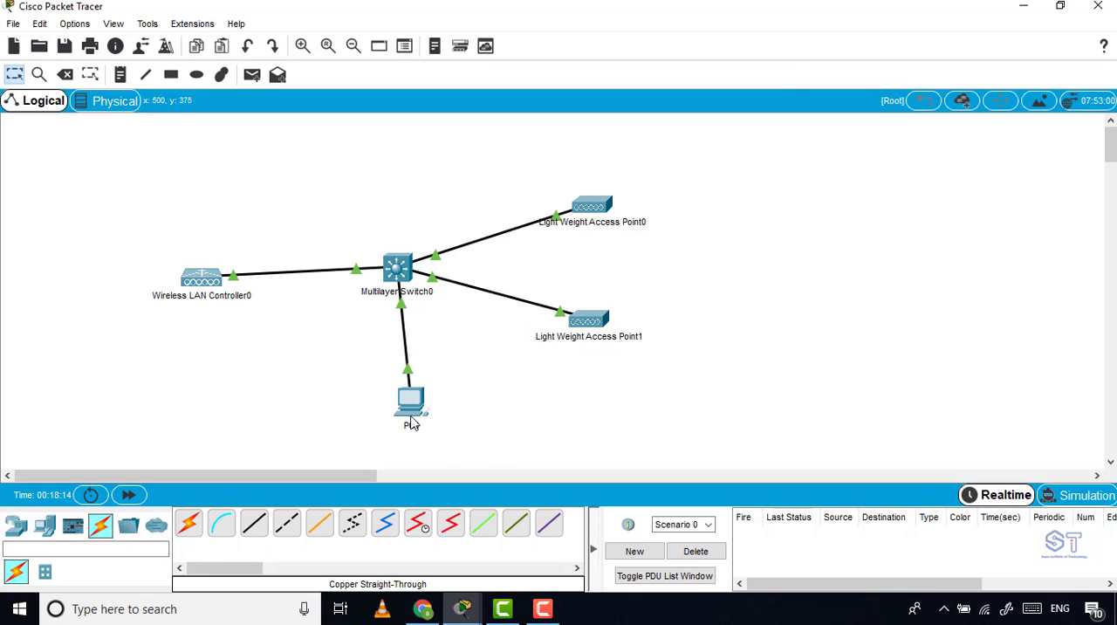
Give PC0 the static IPv4 address 172.16.1.10 with subnet mask 255.255.255.0.
{"action": "left_click", "coordinate": [412, 402]}
{"action": "left_click", "coordinate": [463, 103]}
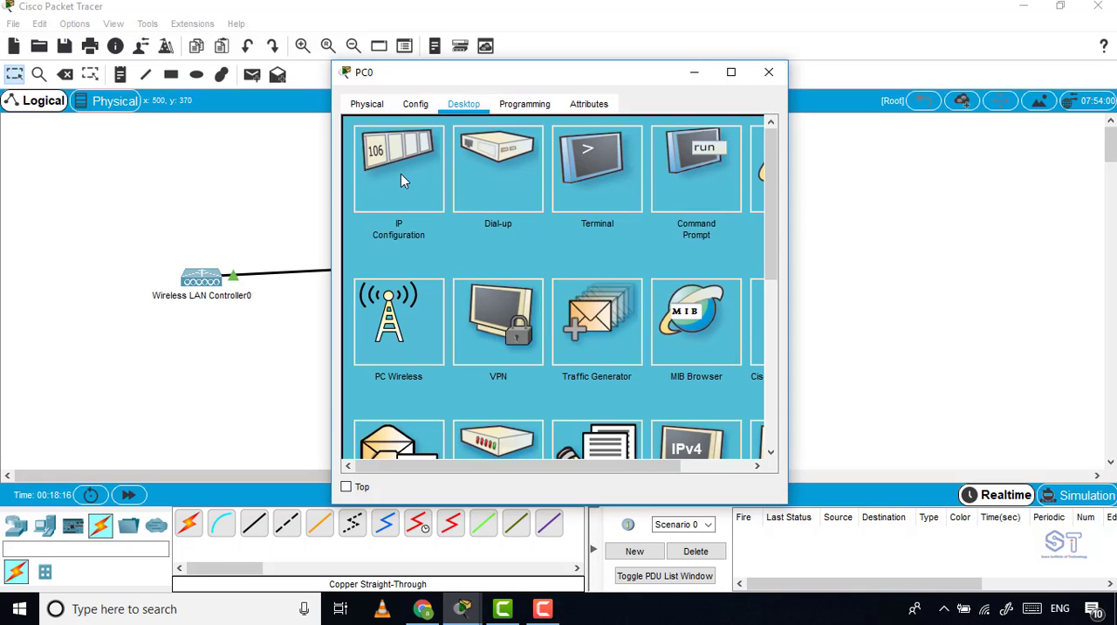
{"action": "left_click", "coordinate": [400, 174]}
{"action": "left_click", "coordinate": [527, 224]}
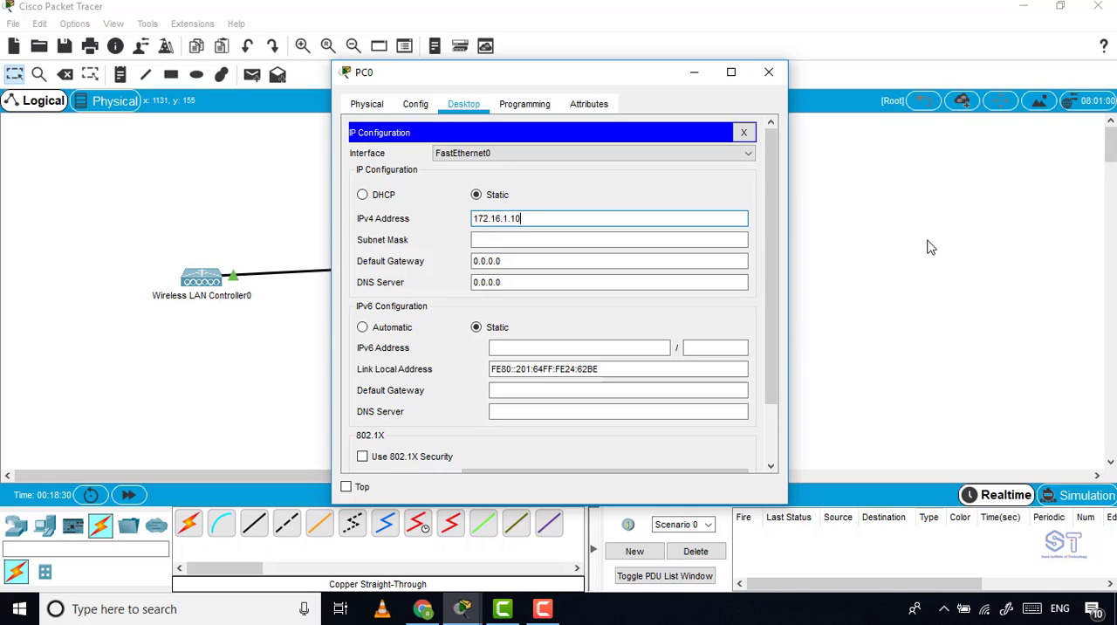
{"action": "key", "text": "Tab"}
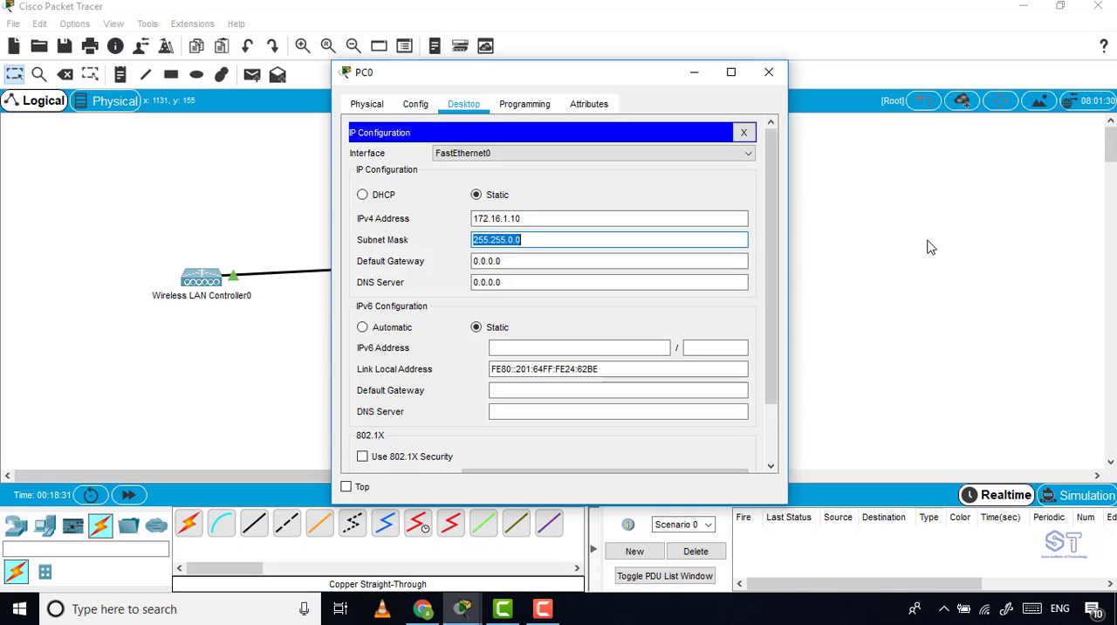
{"action": "left_click", "coordinate": [515, 239]}
{"action": "left_click", "coordinate": [512, 260]}
{"action": "left_click", "coordinate": [589, 278]}
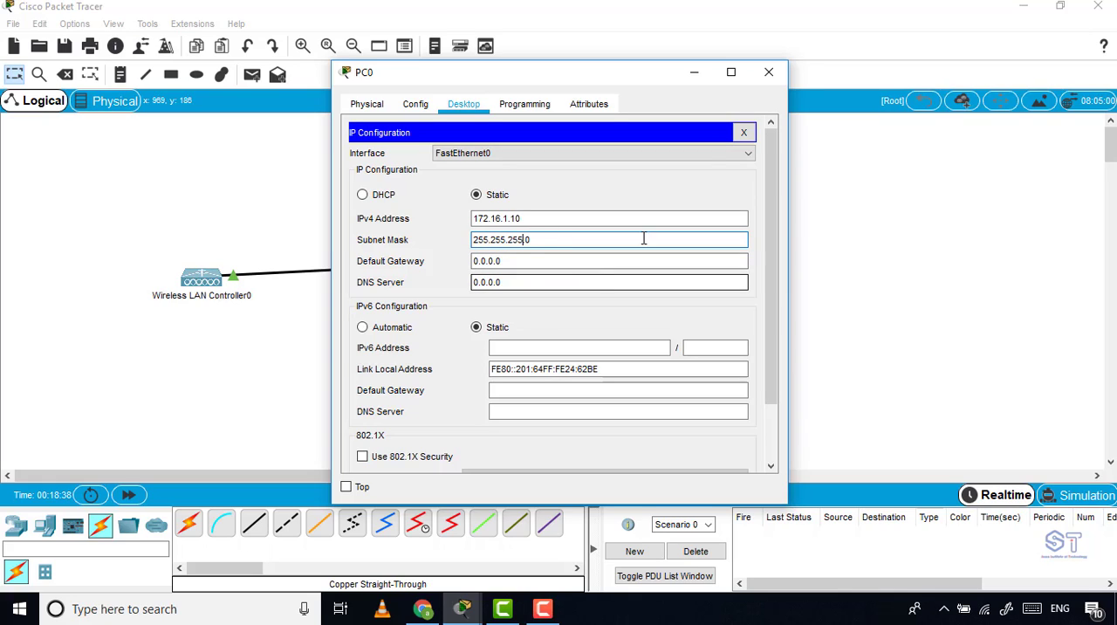
{"action": "left_click", "coordinate": [768, 72]}
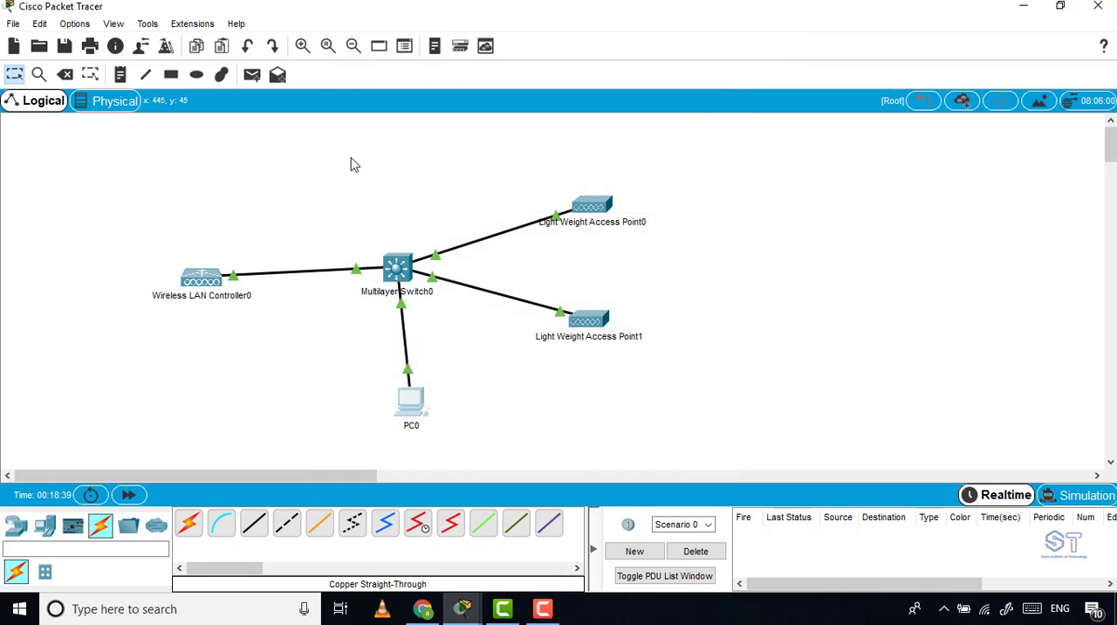
Set the wireless LAN controller's management interface to IPv4 address 172.16.1.2 with subnet mask 255.255.255.0.
{"action": "left_click", "coordinate": [199, 284]}
{"action": "left_click", "coordinate": [416, 104]}
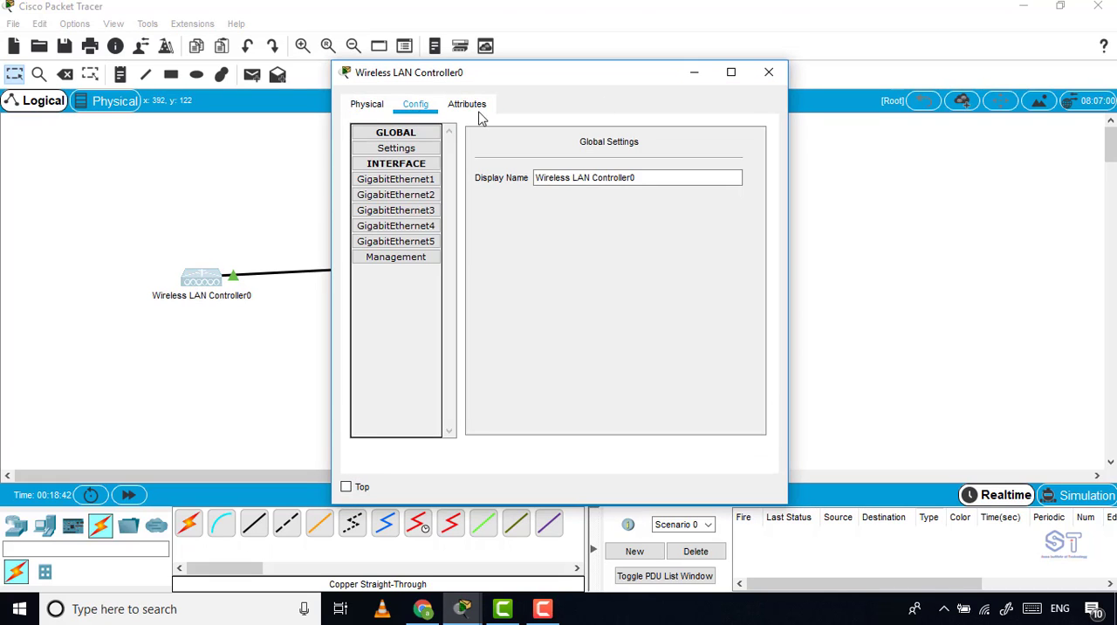
{"action": "left_click", "coordinate": [404, 257]}
{"action": "left_click_drag", "start_coordinate": [681, 167], "coordinate": [511, 167]}
{"action": "type", "text": "172.16"}
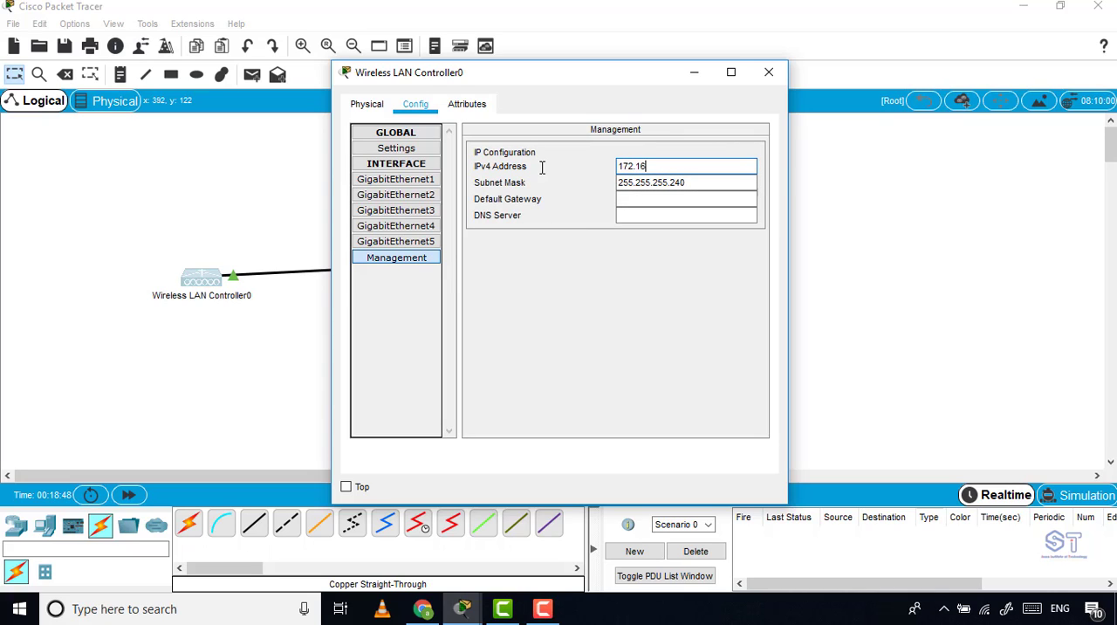
{"action": "type", "text": ".1"}
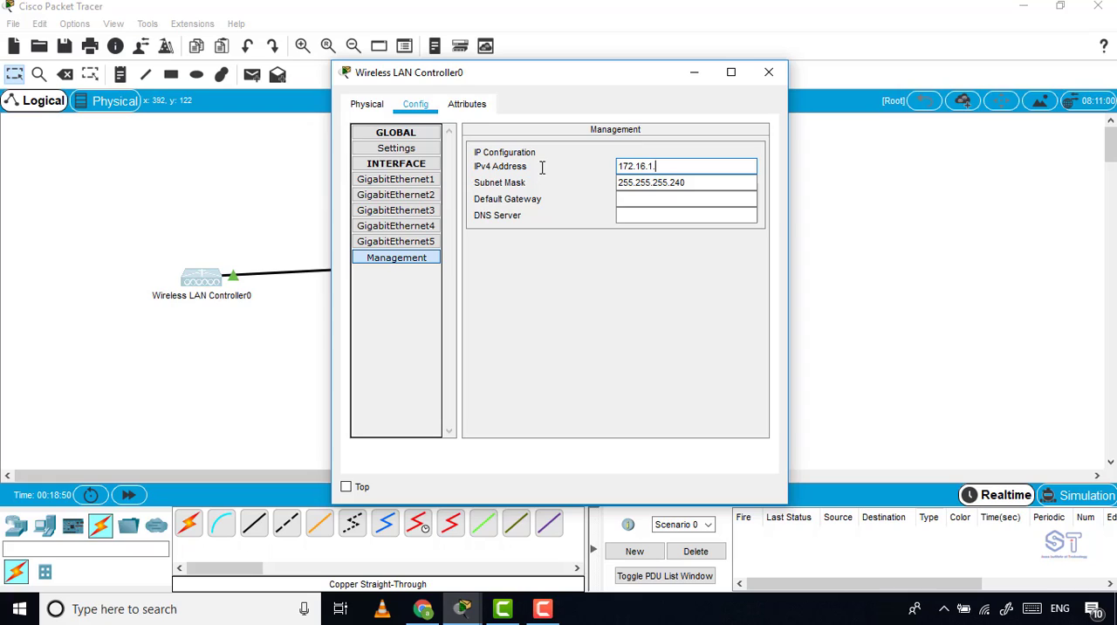
{"action": "type", "text": ".2"}
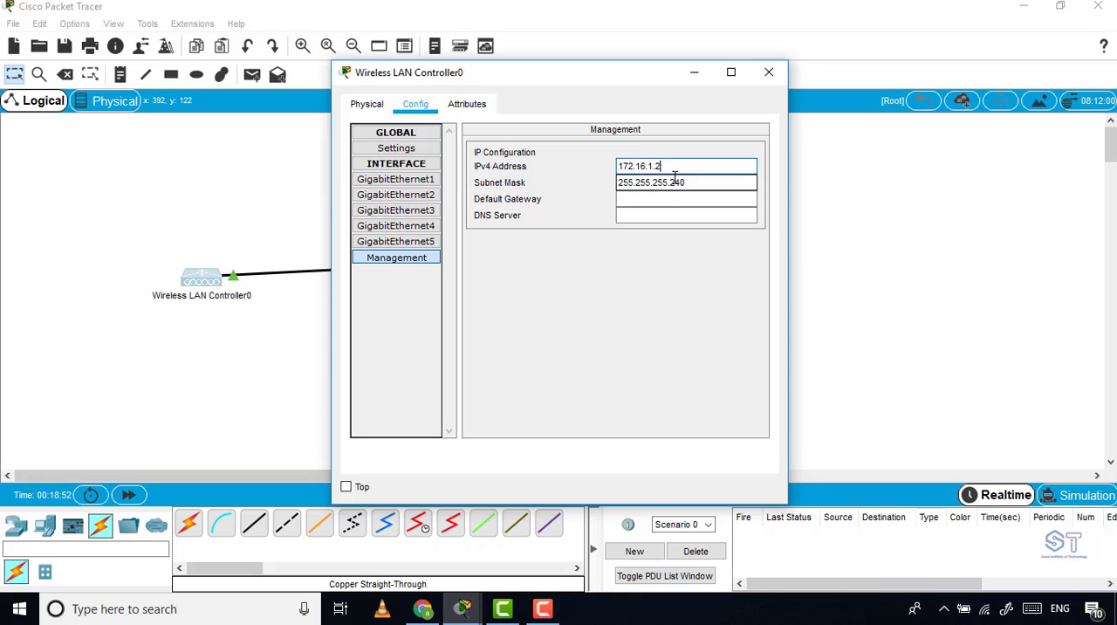
{"action": "left_click", "coordinate": [705, 181]}
{"action": "double_click", "coordinate": [707, 182]}
{"action": "key", "text": "BackSpace"}
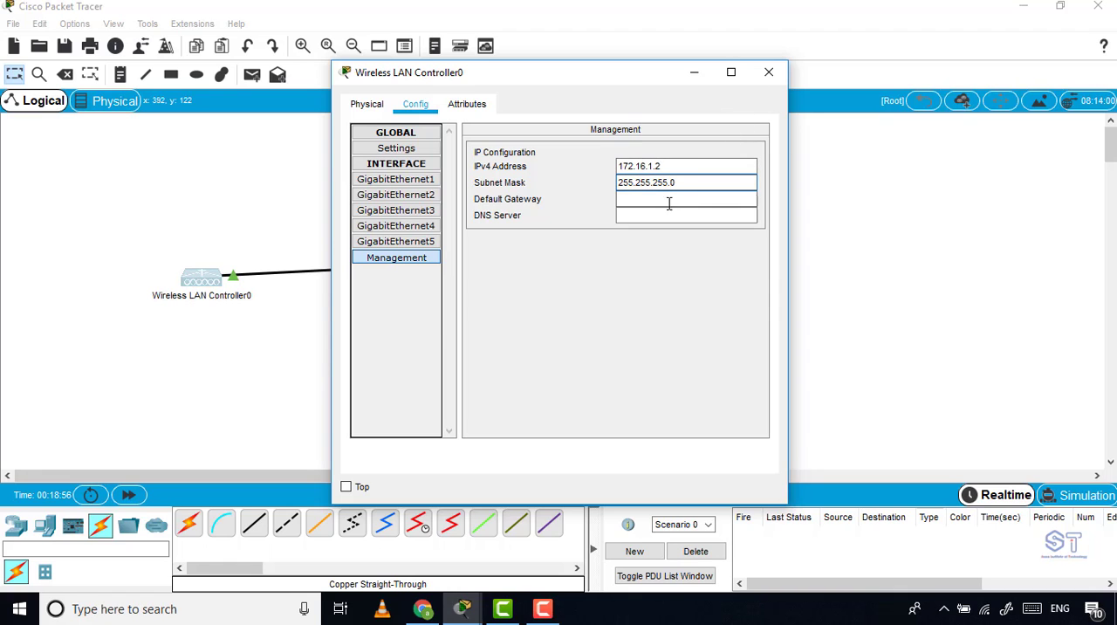
{"action": "left_click", "coordinate": [770, 74]}
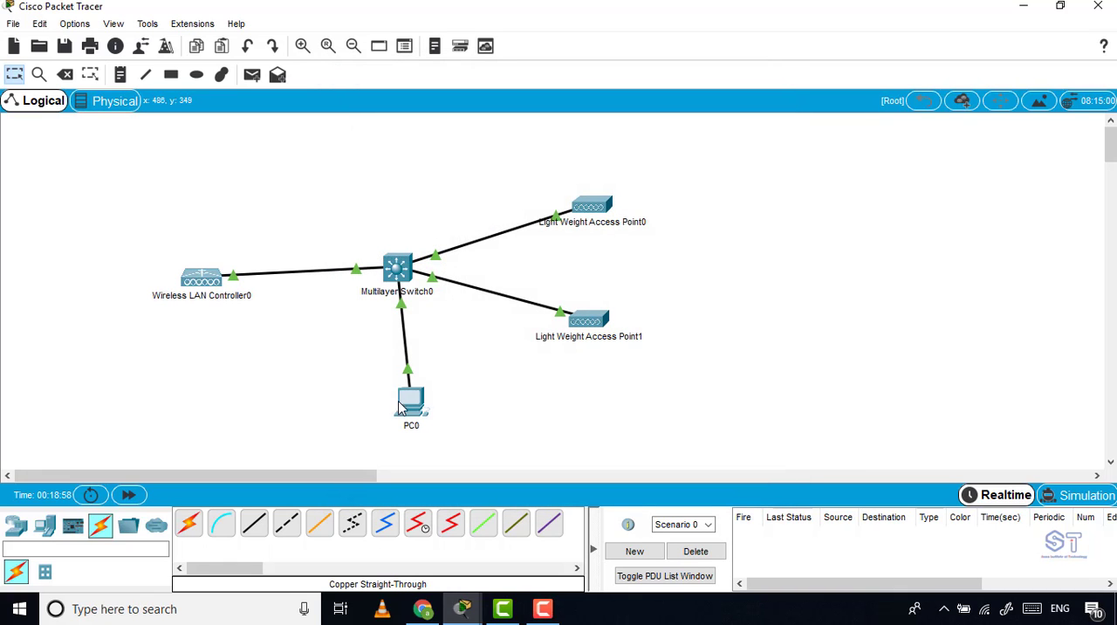
Ping the wireless LAN controller at 172.16.1.2 from PC0's command prompt.
{"action": "left_click_drag", "start_coordinate": [417, 412], "coordinate": [421, 415]}
{"action": "left_click", "coordinate": [420, 415]}
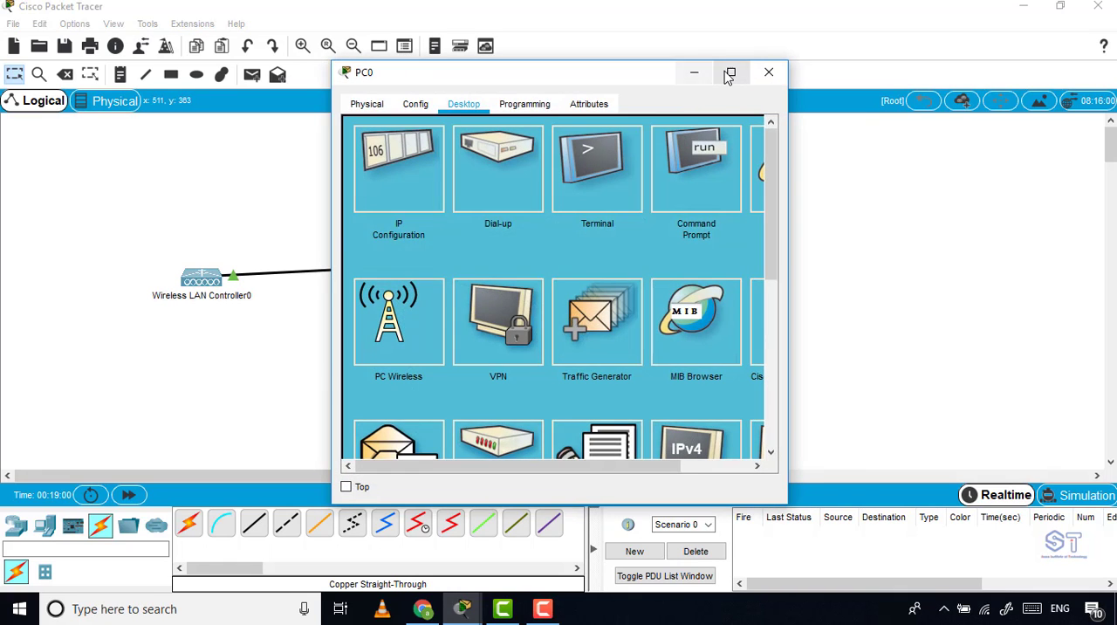
{"action": "left_click", "coordinate": [727, 73]}
{"action": "left_click", "coordinate": [762, 94]}
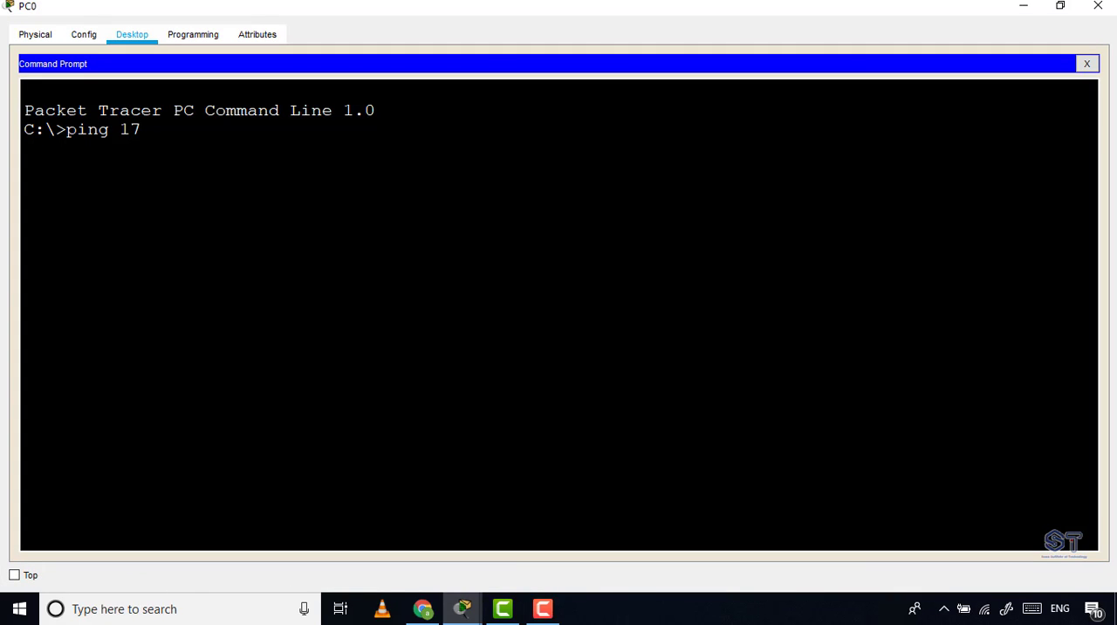
{"action": "type", "text": "ping 172.16.1.1"}
{"action": "key", "text": "BackSpace"}
{"action": "type", "text": "2"}
{"action": "key", "text": "Return"}
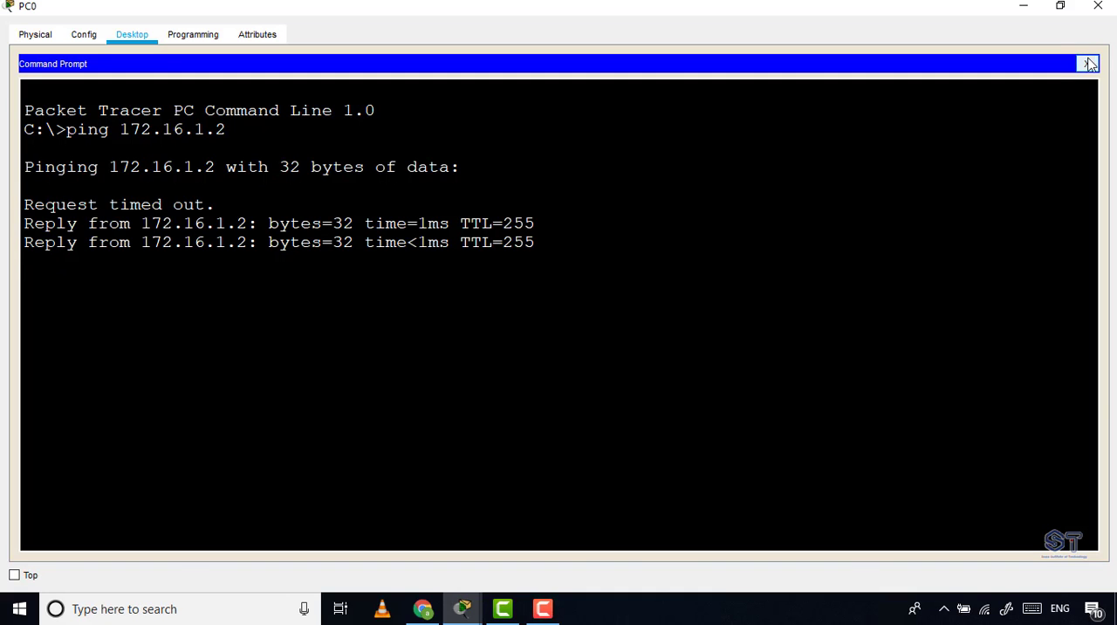
{"action": "left_click", "coordinate": [1087, 63]}
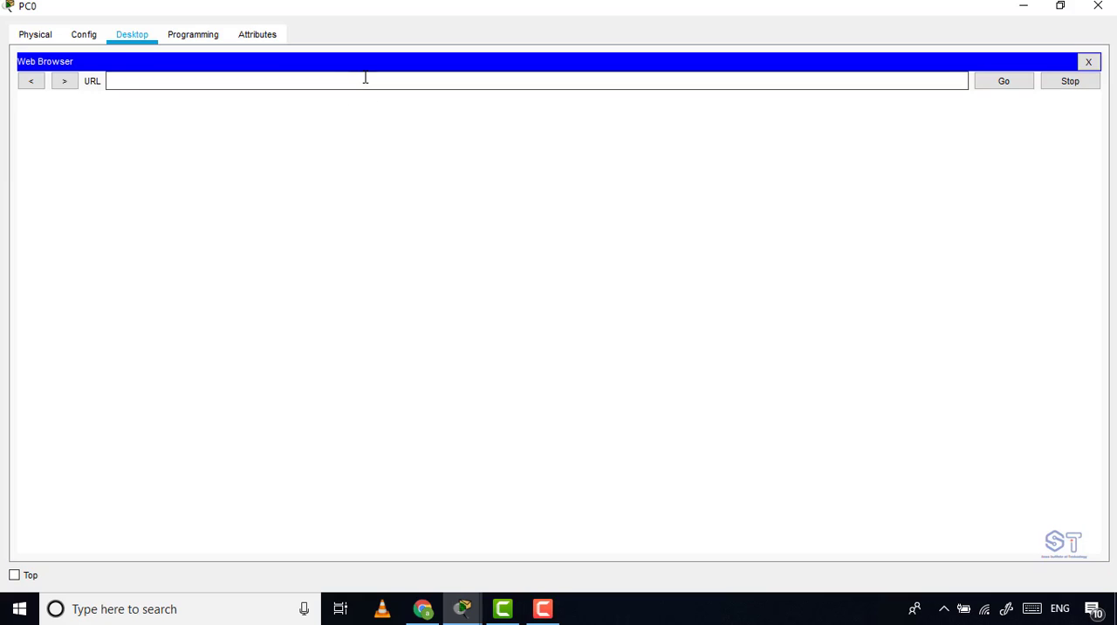
{"action": "left_click", "coordinate": [365, 78]}
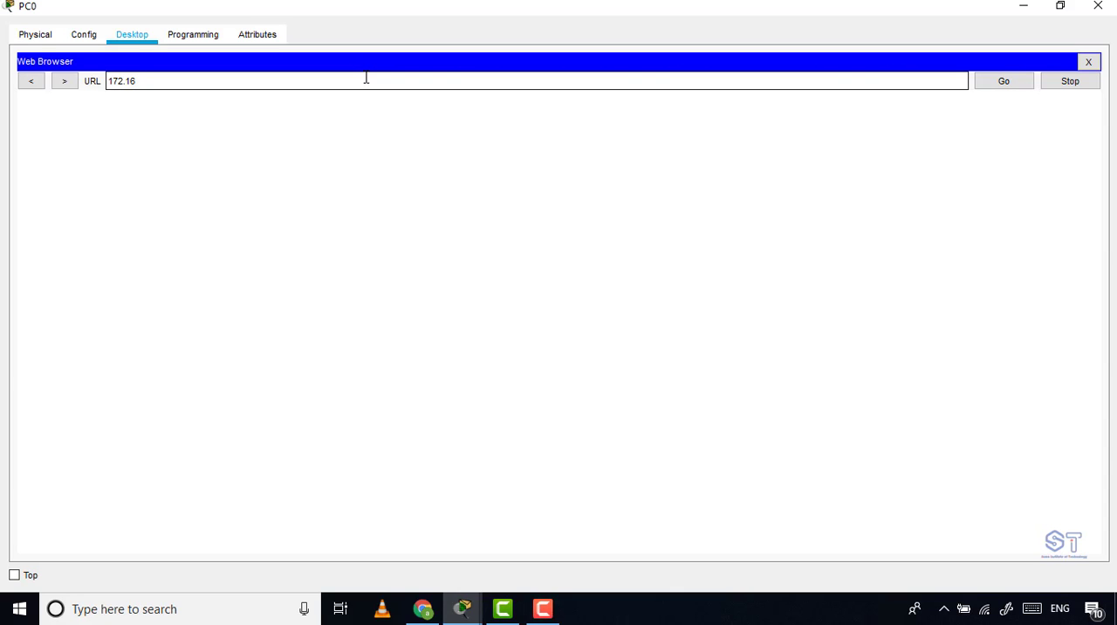
{"action": "key", "text": "Return"}
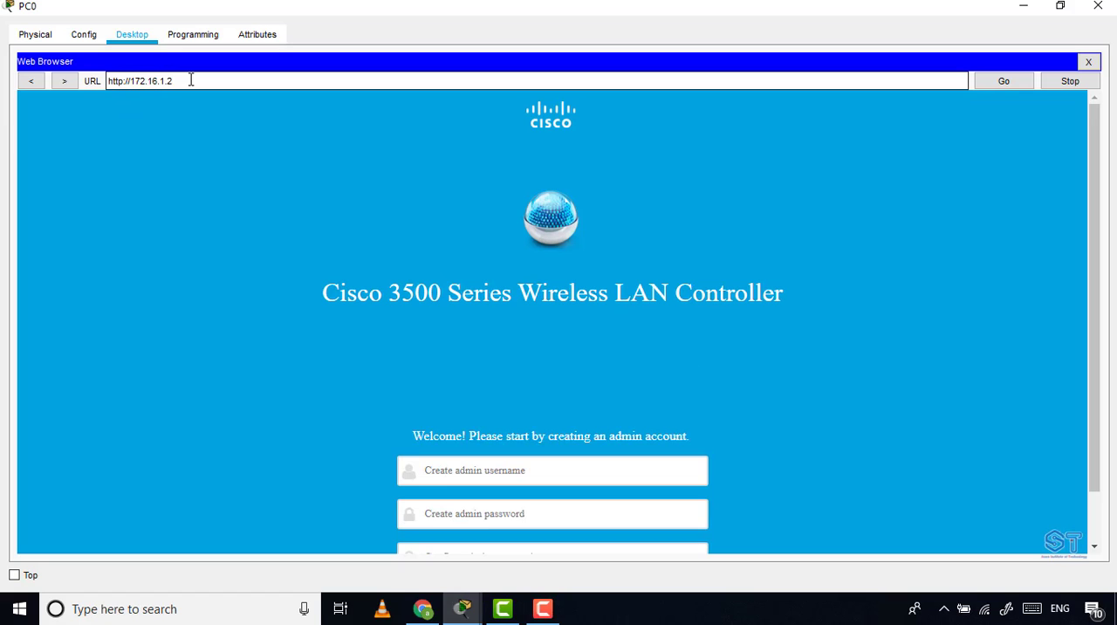
{"action": "scroll", "coordinate": [521, 371], "scroll_direction": "down", "scroll_amount": 2}
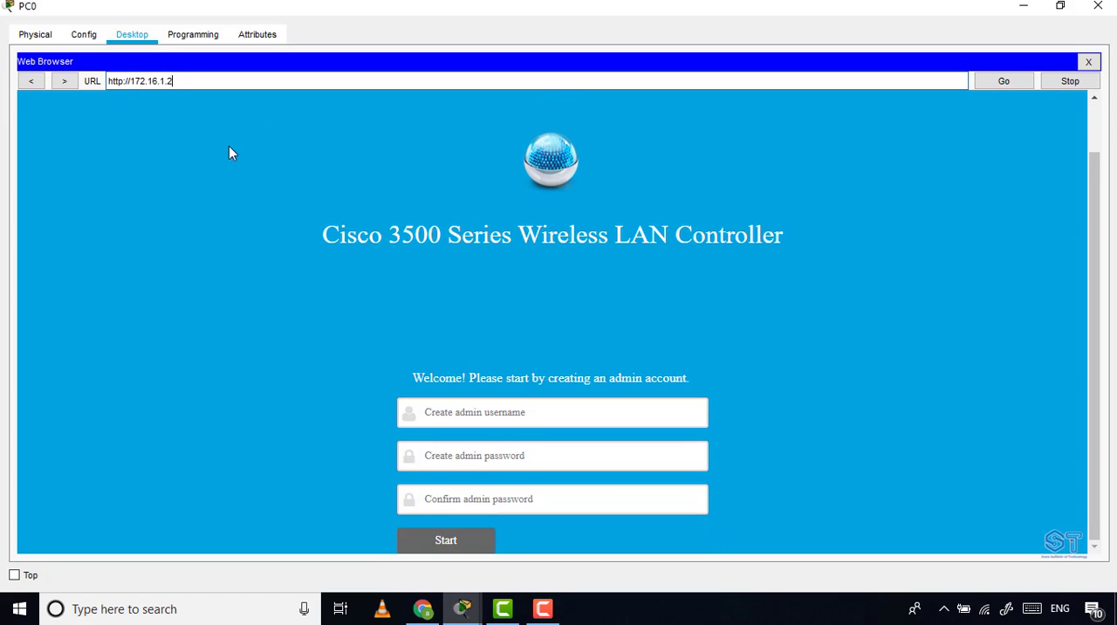
{"action": "scroll", "coordinate": [229, 153], "scroll_direction": "up", "scroll_amount": 2}
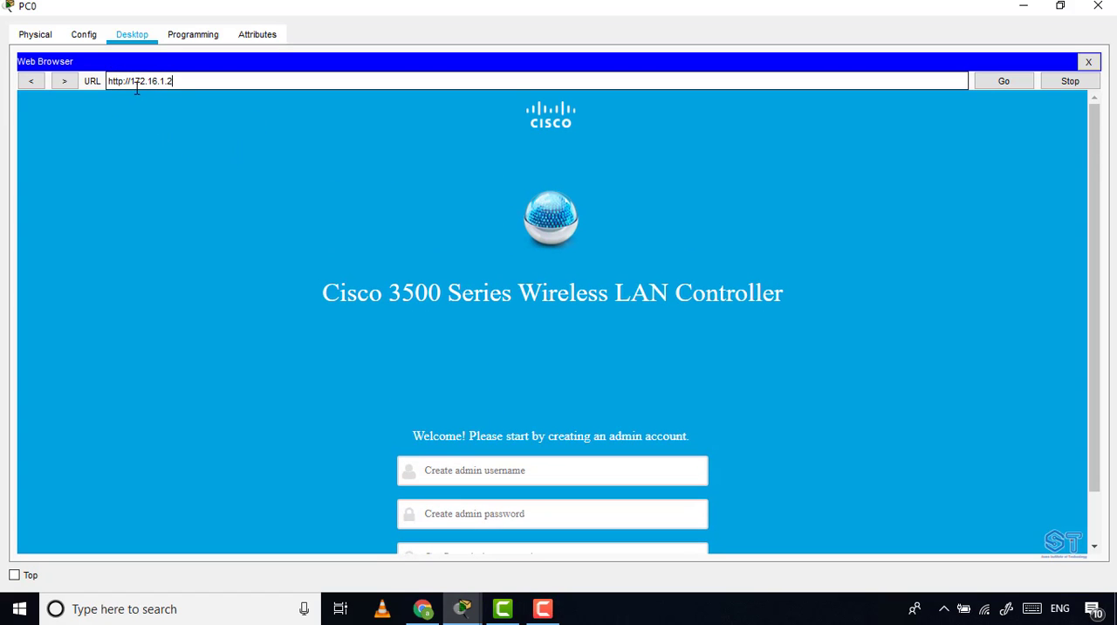
{"action": "left_click_drag", "start_coordinate": [132, 82], "coordinate": [180, 80]}
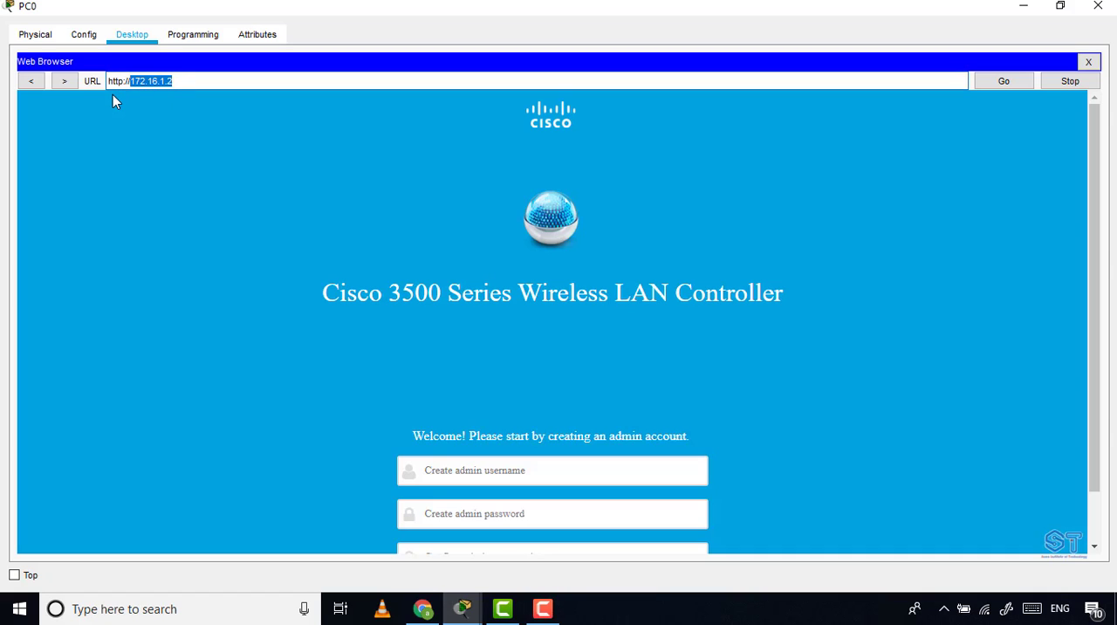
Enter admin as the new admin username, and fill in the admin password and its confirmation.
{"action": "scroll", "coordinate": [592, 358], "scroll_direction": "down", "scroll_amount": 1}
{"action": "left_click", "coordinate": [512, 414]}
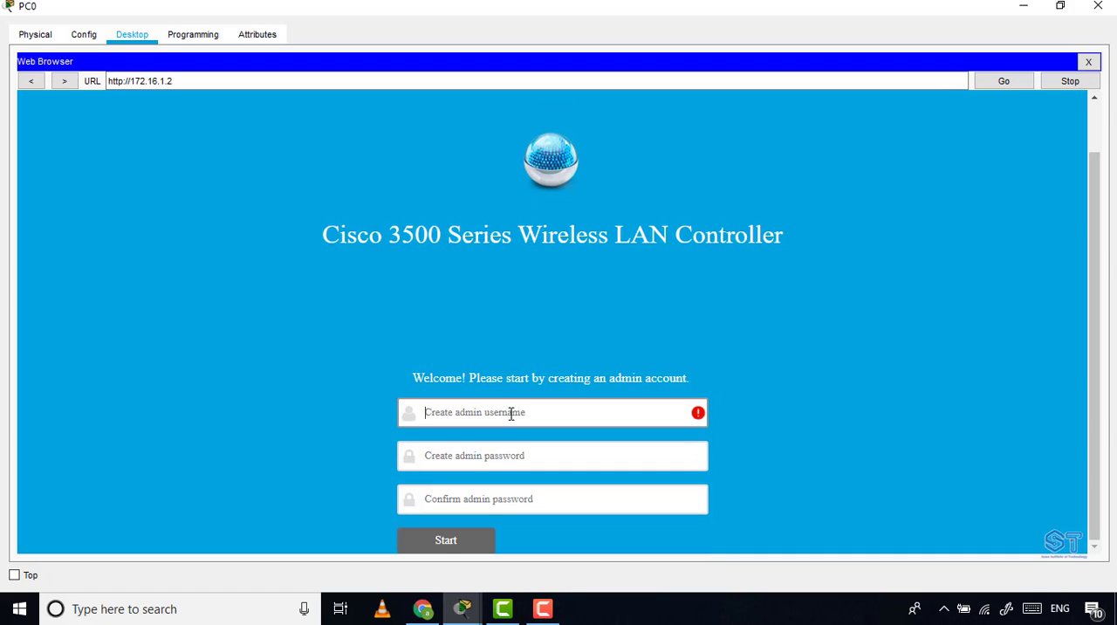
{"action": "type", "text": "admin"}
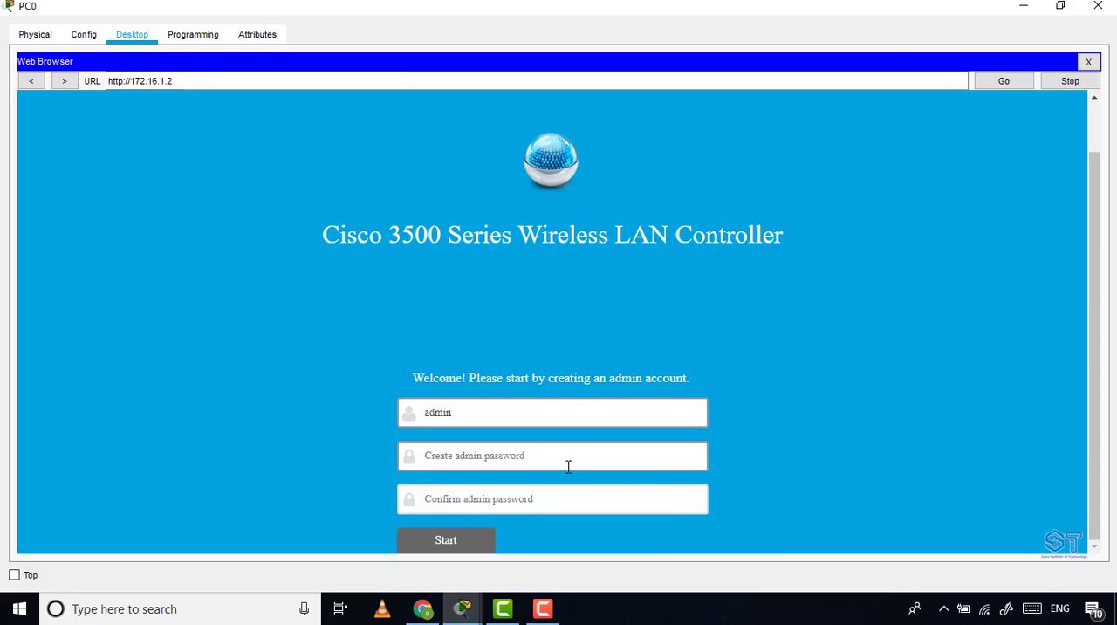
{"action": "left_click", "coordinate": [514, 451]}
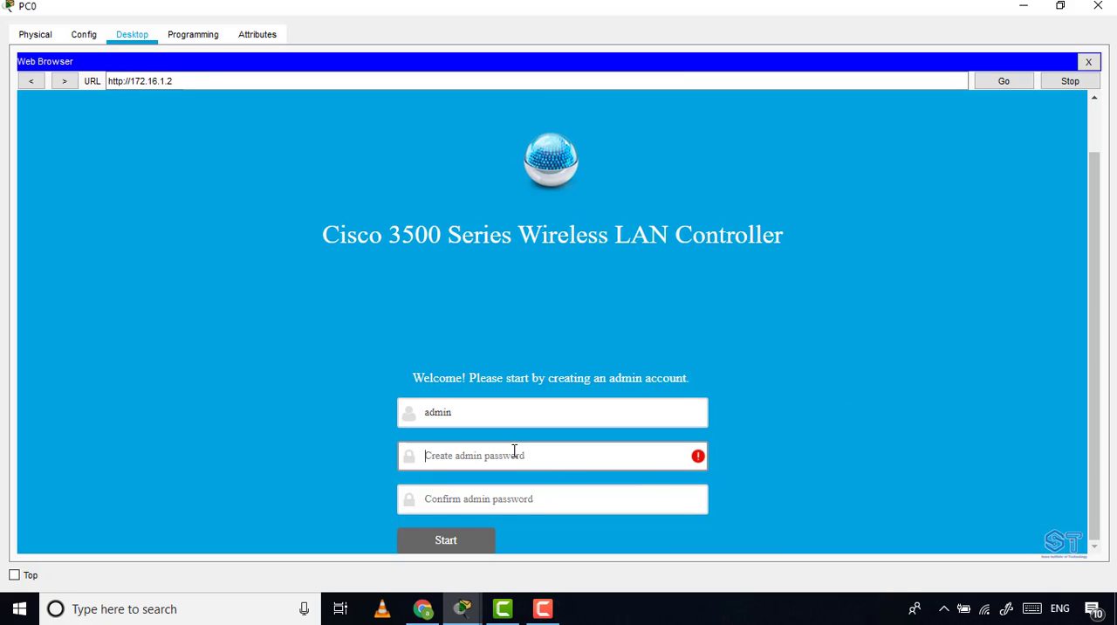
{"action": "type", "text": "•"}
{"action": "left_click", "coordinate": [463, 510]}
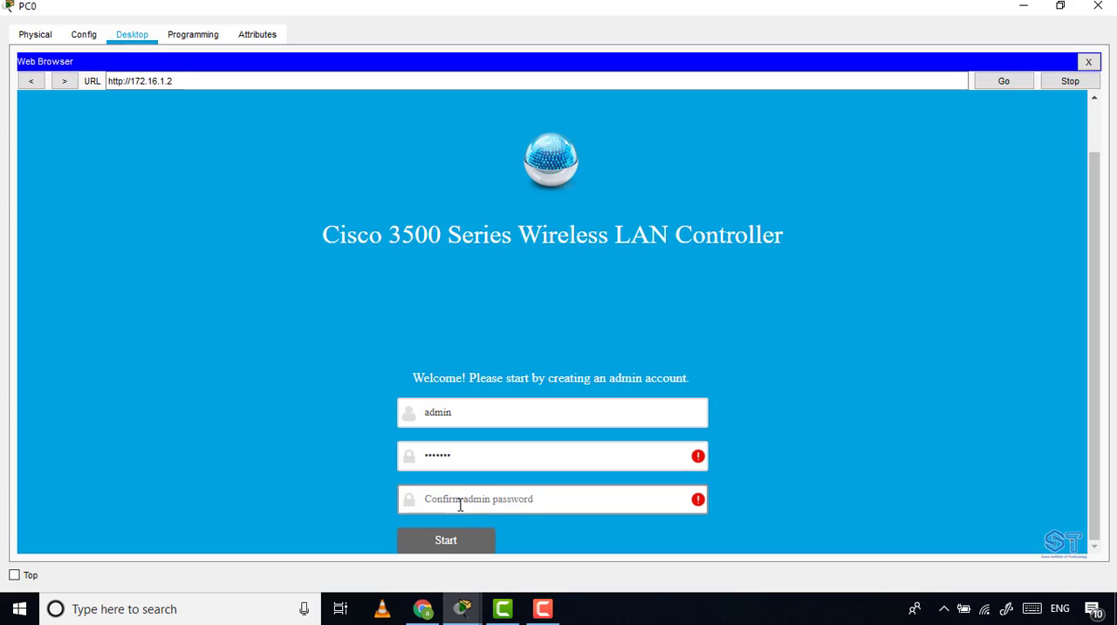
{"action": "type", "text": "•"}
{"action": "type", "text": "3"}
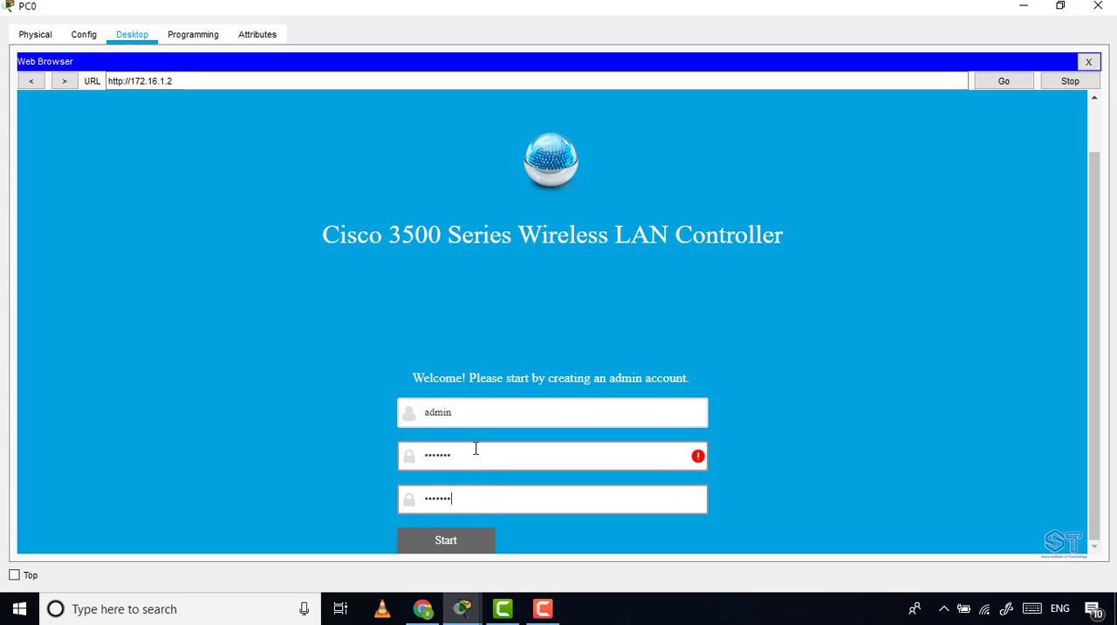
Try to re-enter the admin password and its confirmation for the new admin account.
{"action": "double_click", "coordinate": [475, 448]}
{"action": "type", "text": "C"}
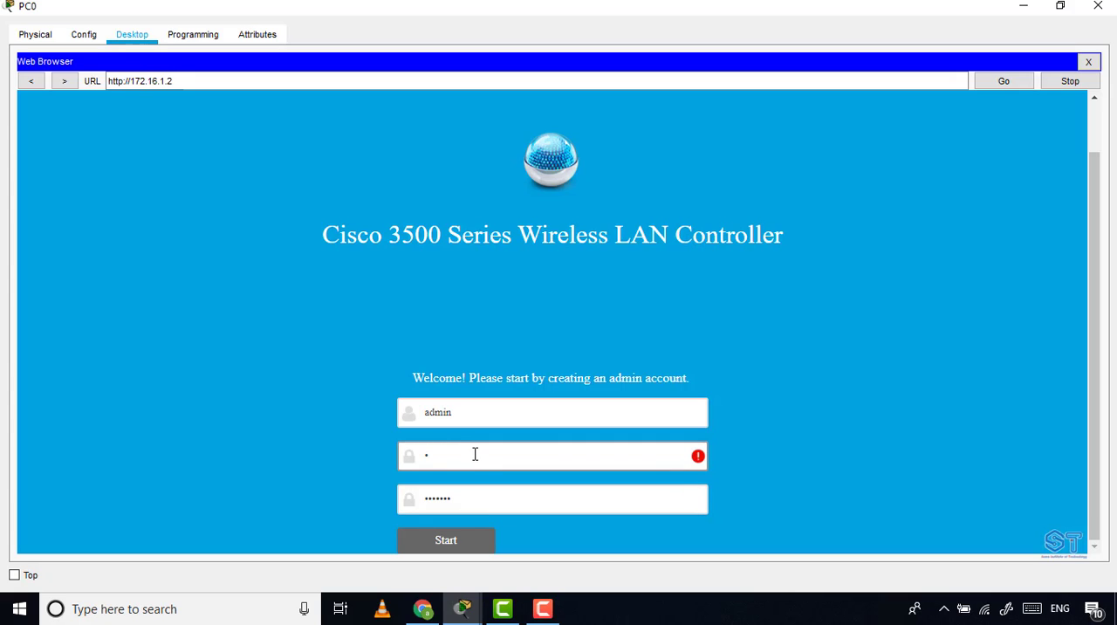
{"action": "type", "text": "isco12"}
{"action": "mouse_move", "coordinate": [697, 454]}
{"action": "double_click", "coordinate": [571, 458]}
{"action": "type", "text": "Cisco123"}
{"action": "left_click", "coordinate": [465, 506]}
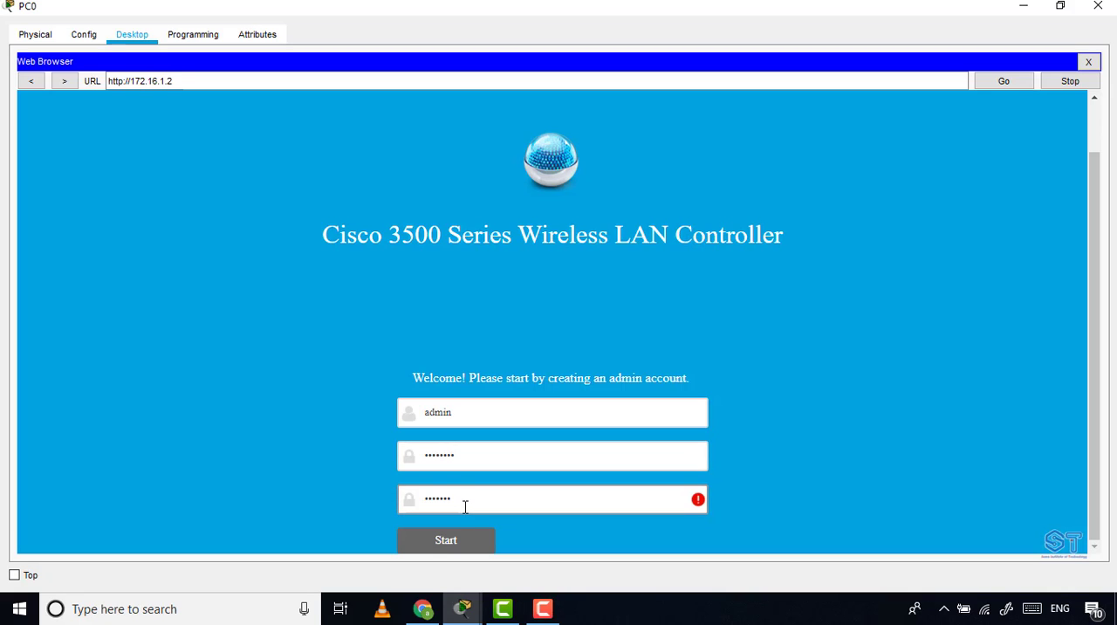
{"action": "type", "text": "Cisco12"}
Fill in the admin password and the matching confirmation again, and start the controller setup.
{"action": "left_click", "coordinate": [491, 457]}
{"action": "double_click", "coordinate": [492, 458]}
{"action": "type", "text": "C"}
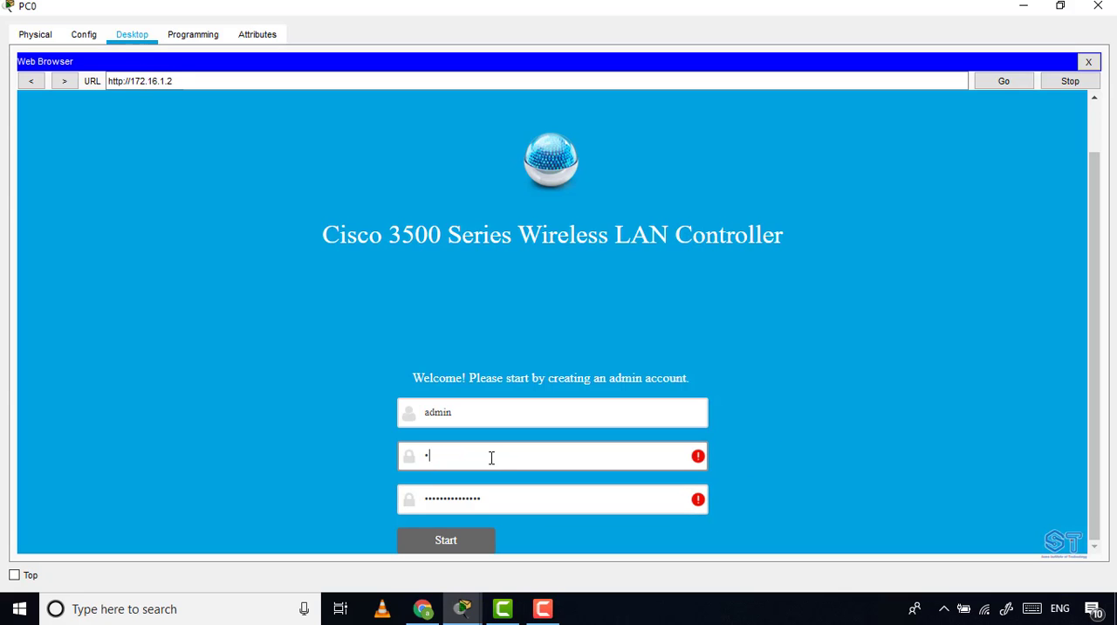
{"action": "type", "text": "isco123"}
{"action": "double_click", "coordinate": [497, 493]}
{"action": "type", "text": "C"}
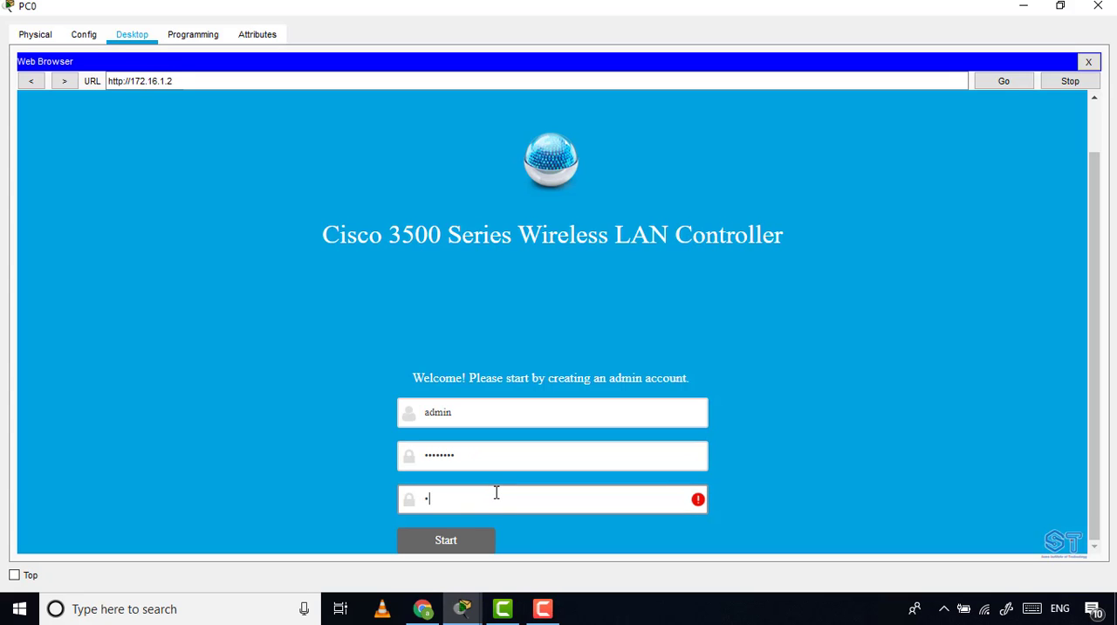
{"action": "type", "text": "isco123"}
{"action": "left_click", "coordinate": [471, 543]}
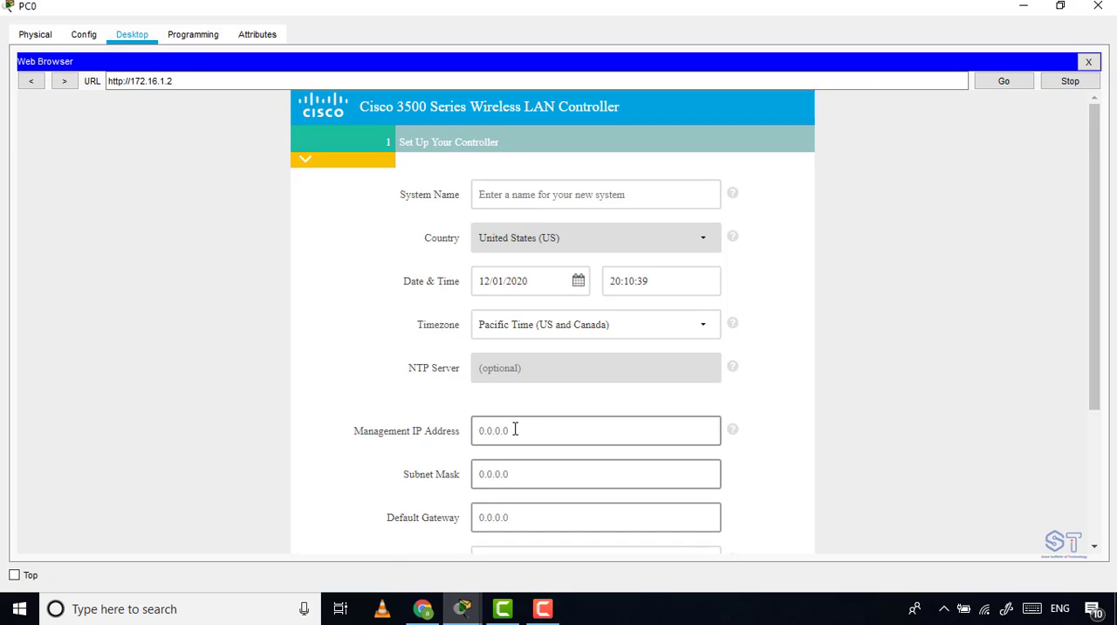
Name the system wlc and set its management IP address to 172.16.1.2 with subnet mask 255.255.255.0.
{"action": "left_click", "coordinate": [501, 200]}
{"action": "type", "text": "wlc"}
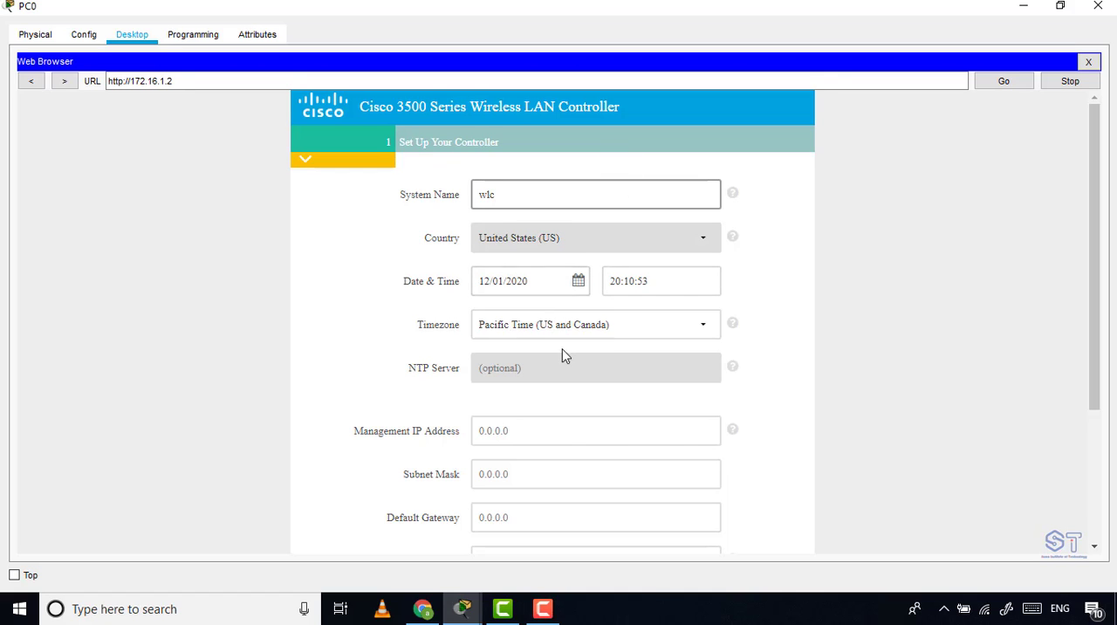
{"action": "scroll", "coordinate": [743, 319], "scroll_direction": "down", "scroll_amount": 2}
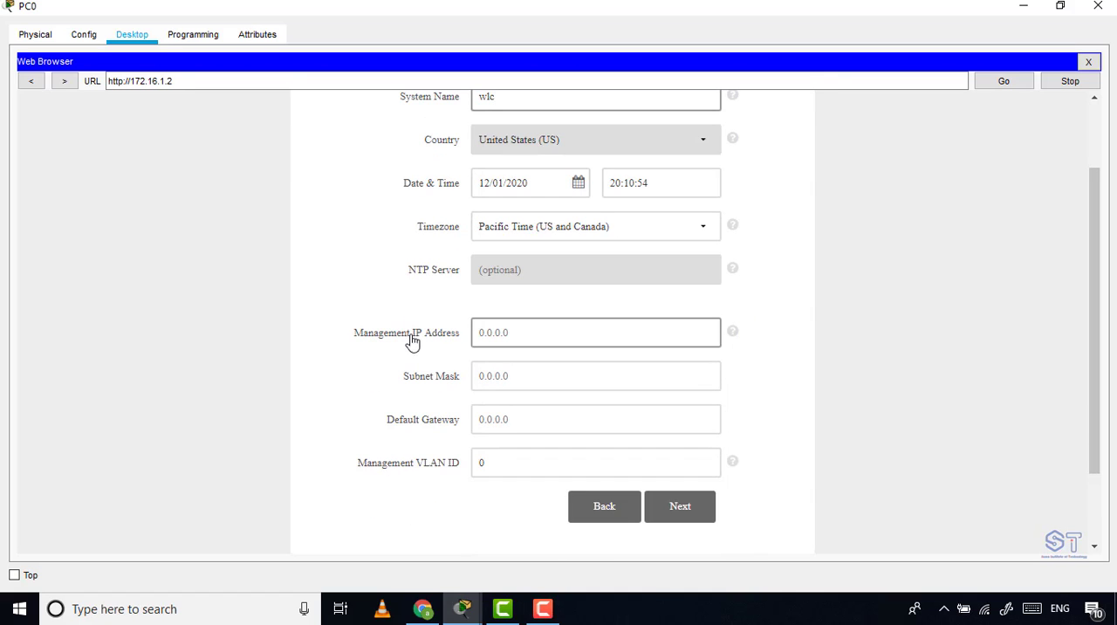
{"action": "left_click", "coordinate": [535, 334]}
{"action": "type", "text": "172"}
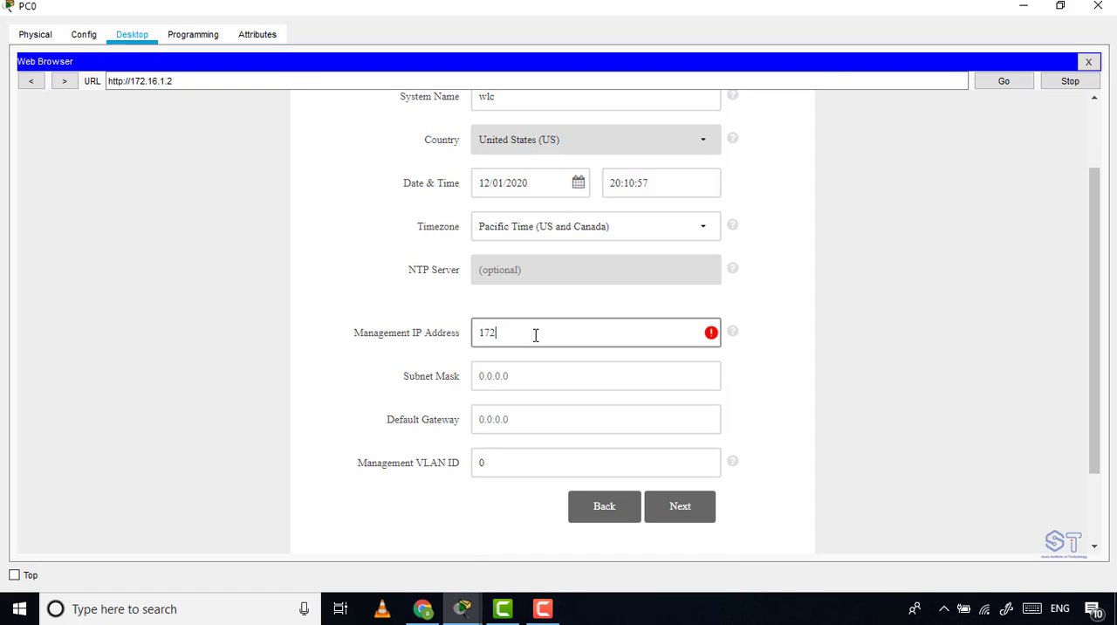
{"action": "type", "text": ".16.1.2"}
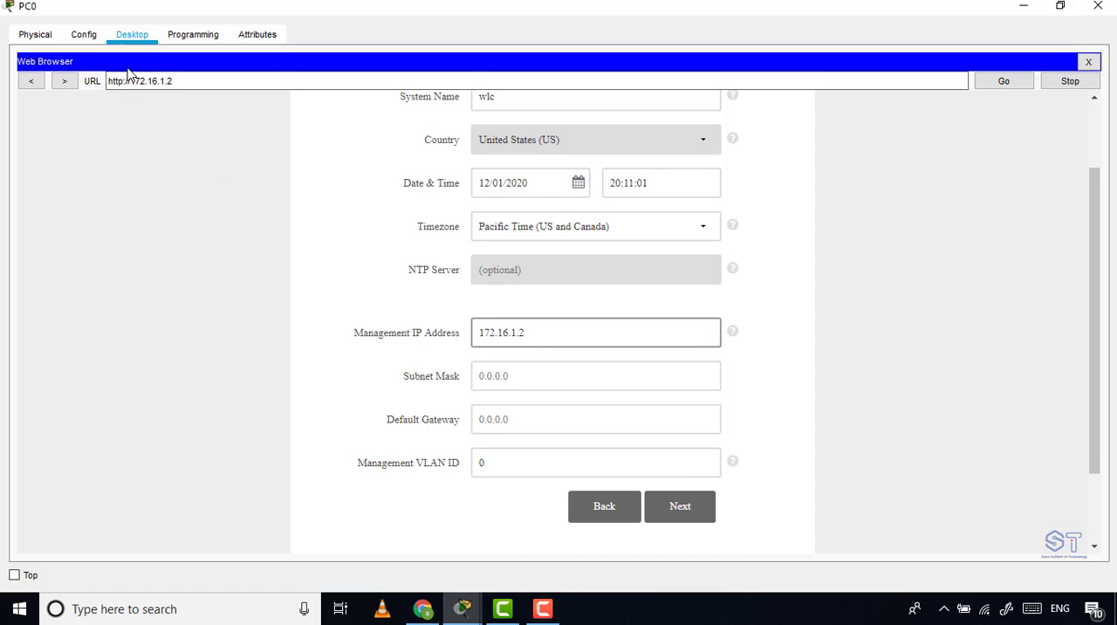
{"action": "left_click", "coordinate": [504, 381]}
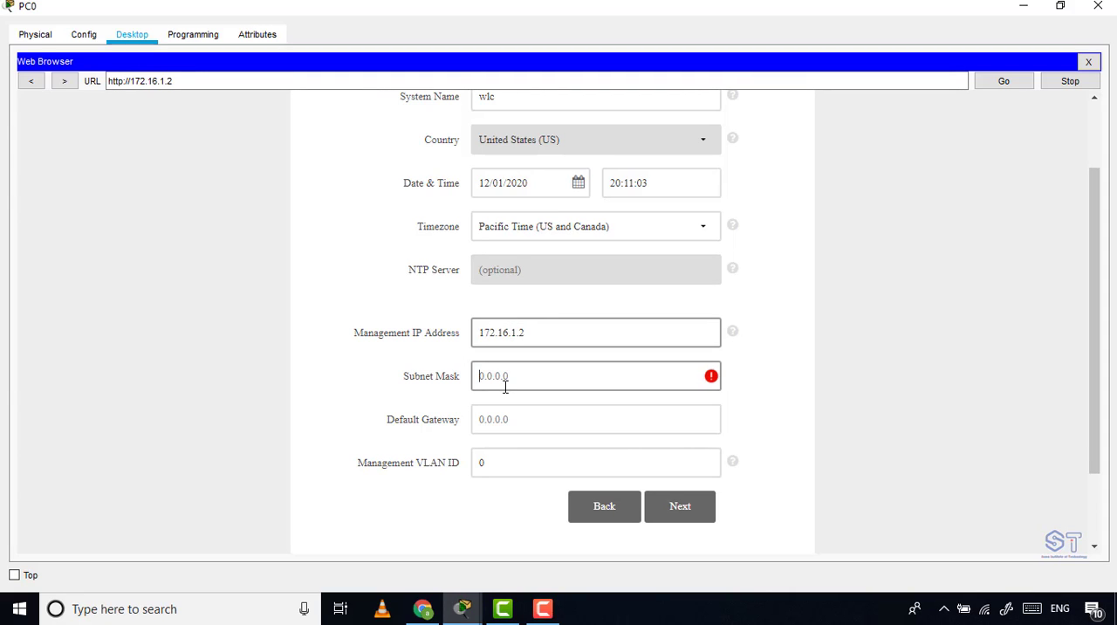
{"action": "type", "text": "255"}
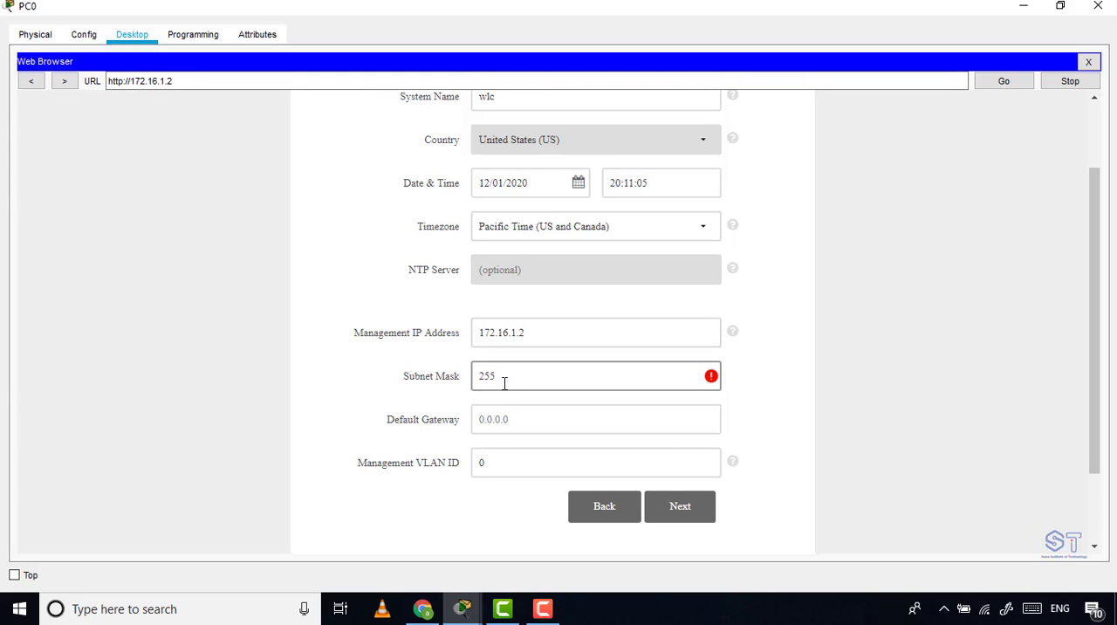
{"action": "type", "text": ".255.255.0"}
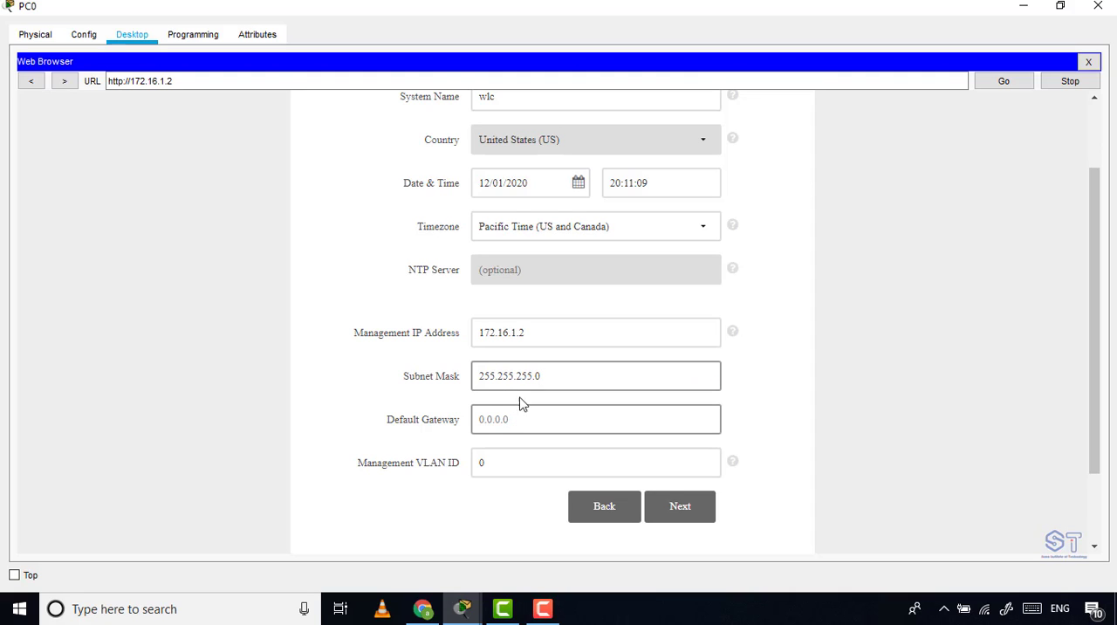
Set the controller's default gateway to 172.16.1.1 and continue to the wireless network settings.
{"action": "left_click_drag", "start_coordinate": [541, 333], "coordinate": [465, 337]}
{"action": "key", "text": "ctrl+c"}
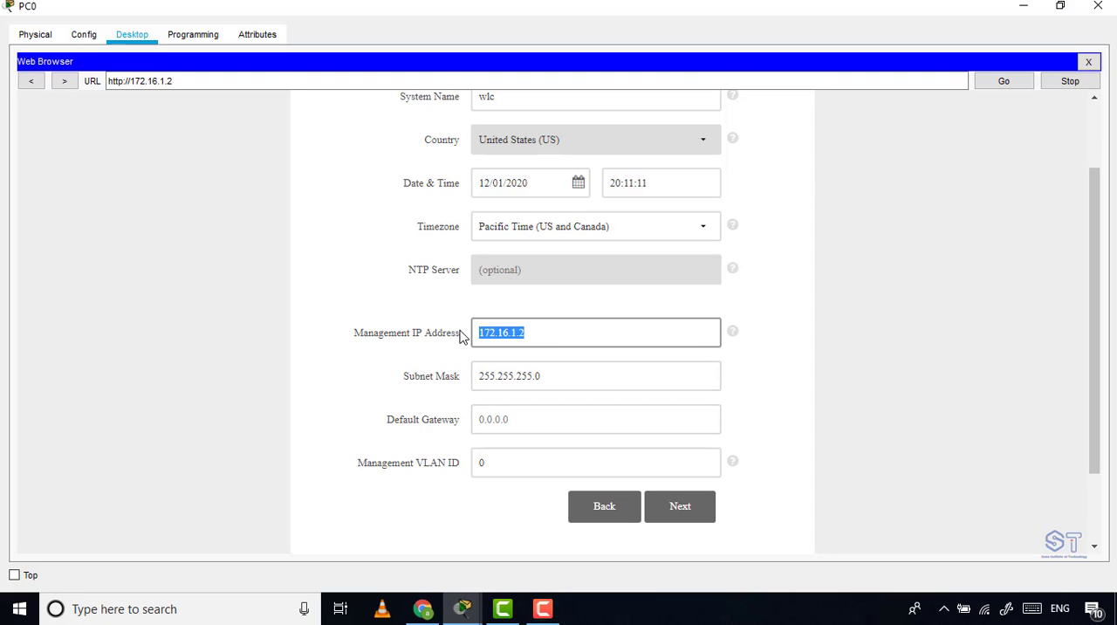
{"action": "left_click", "coordinate": [535, 419]}
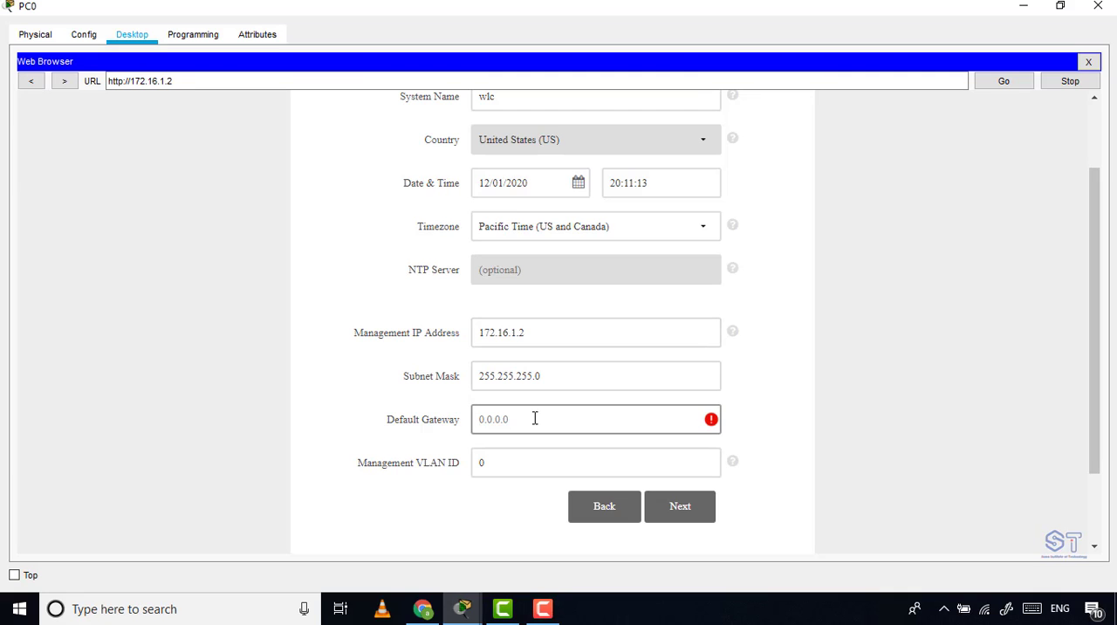
{"action": "key", "text": "ctrl+v"}
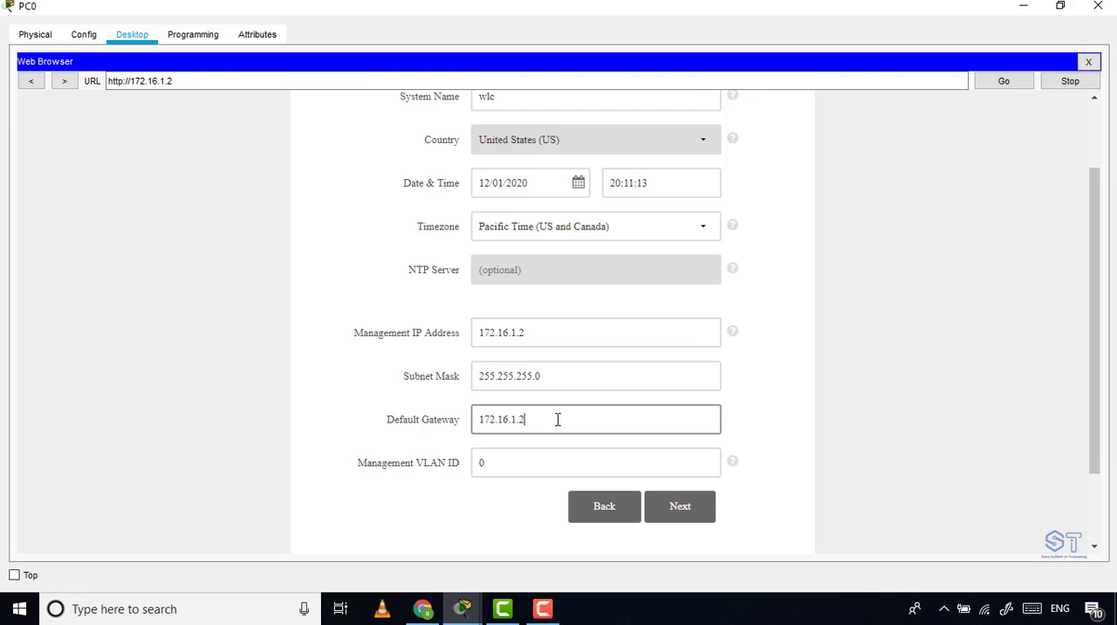
{"action": "left_click", "coordinate": [1039, 5]}
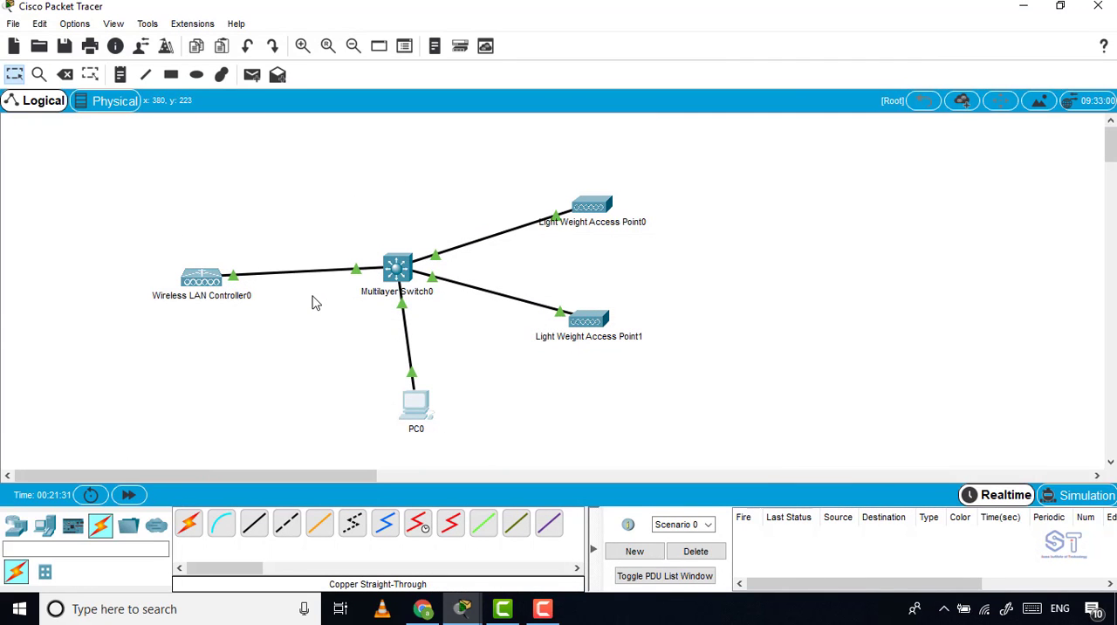
{"action": "left_click", "coordinate": [425, 404]}
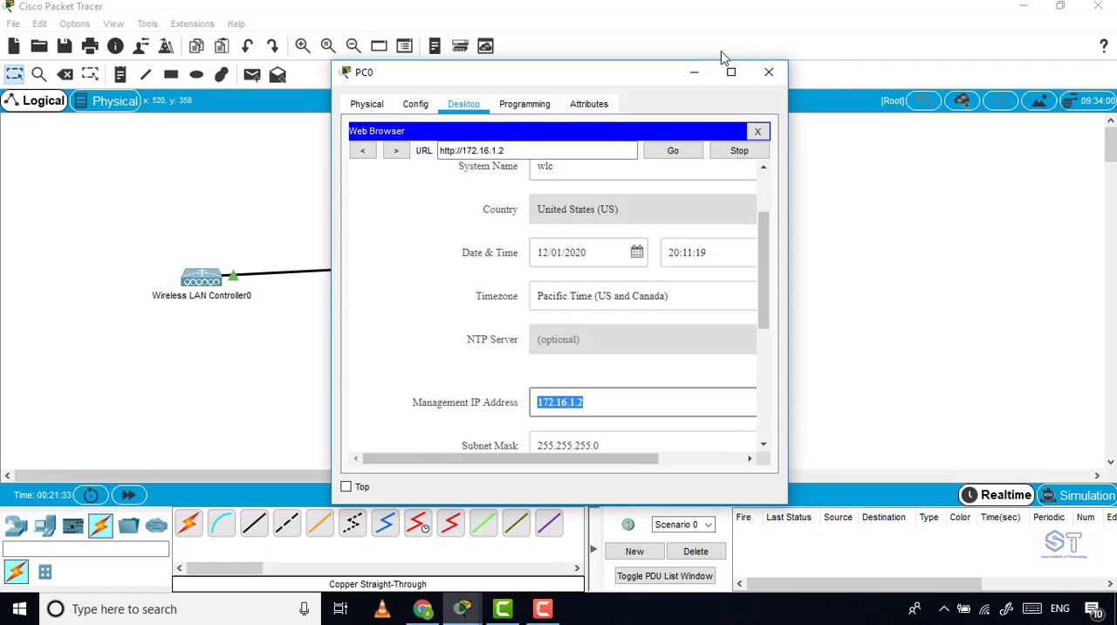
{"action": "left_click", "coordinate": [730, 71]}
{"action": "left_click", "coordinate": [557, 421]}
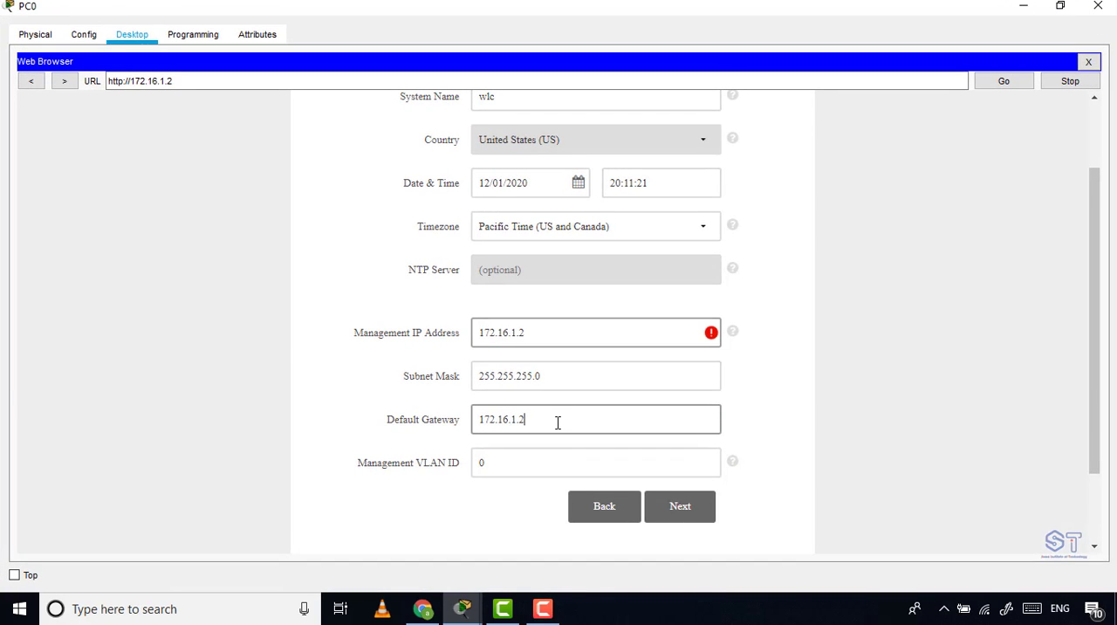
{"action": "key", "text": "BackSpace"}
{"action": "type", "text": "1"}
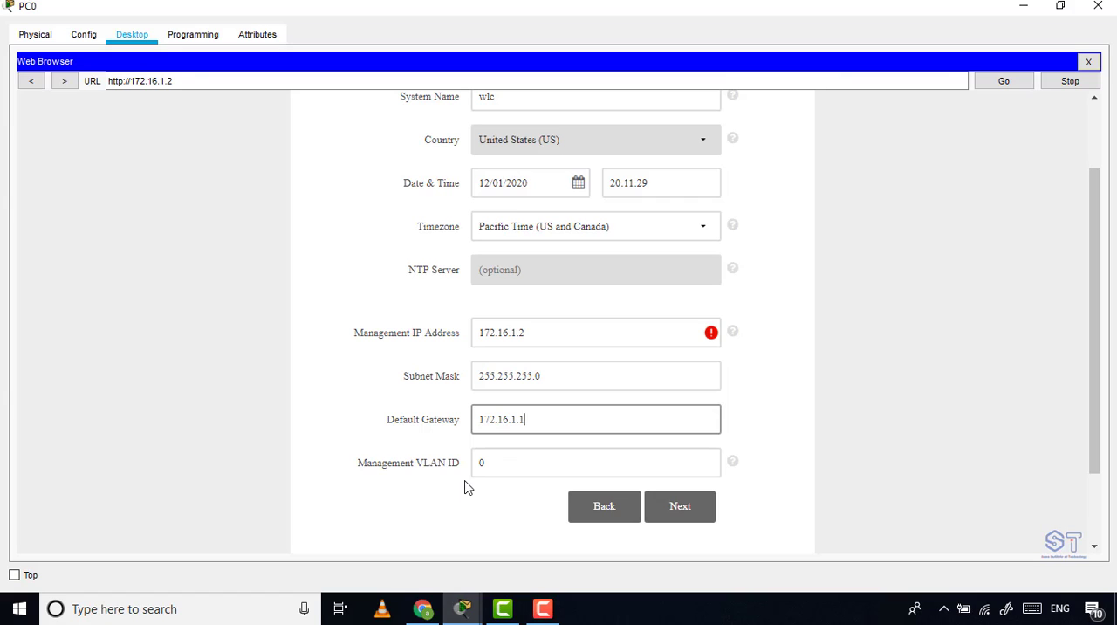
{"action": "left_click", "coordinate": [678, 508]}
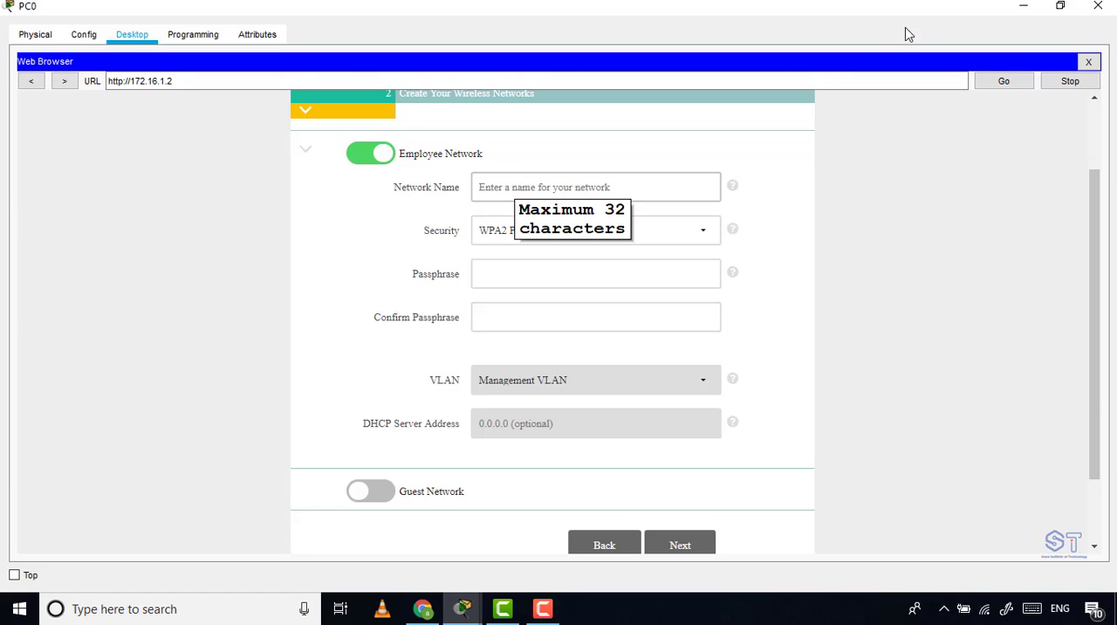
Move Light Weight Access Point0 and Light Weight Access Point1 slightly up and to the right in the topology.
{"action": "left_click", "coordinate": [1023, 6]}
{"action": "left_click_drag", "start_coordinate": [117, 210], "coordinate": [289, 382]}
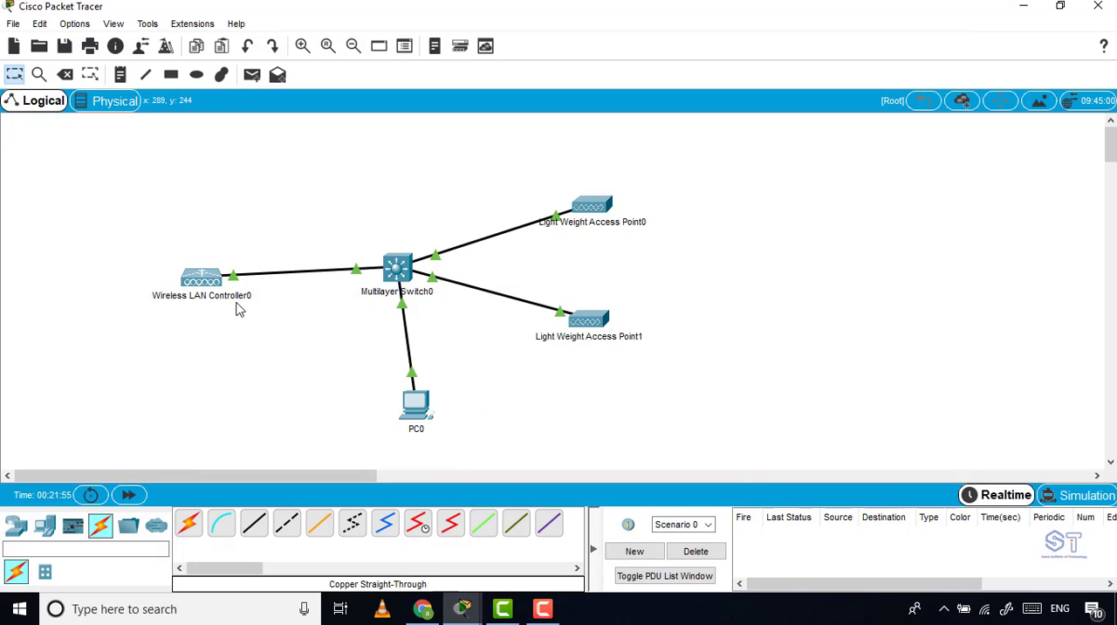
{"action": "left_click_drag", "start_coordinate": [602, 204], "coordinate": [610, 194]}
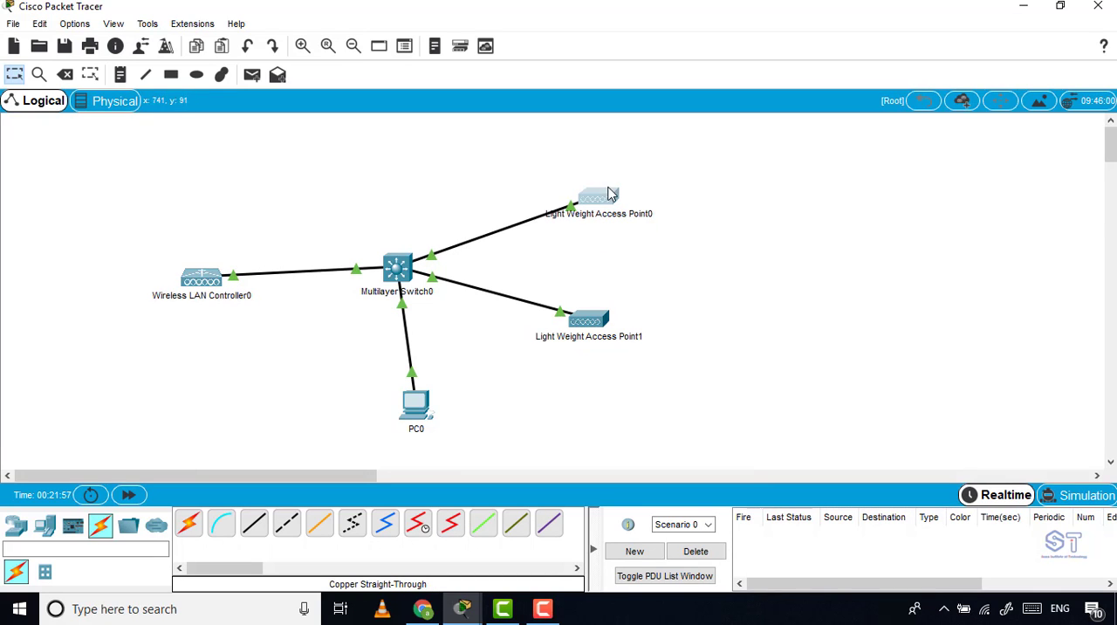
{"action": "left_click_drag", "start_coordinate": [586, 322], "coordinate": [614, 307]}
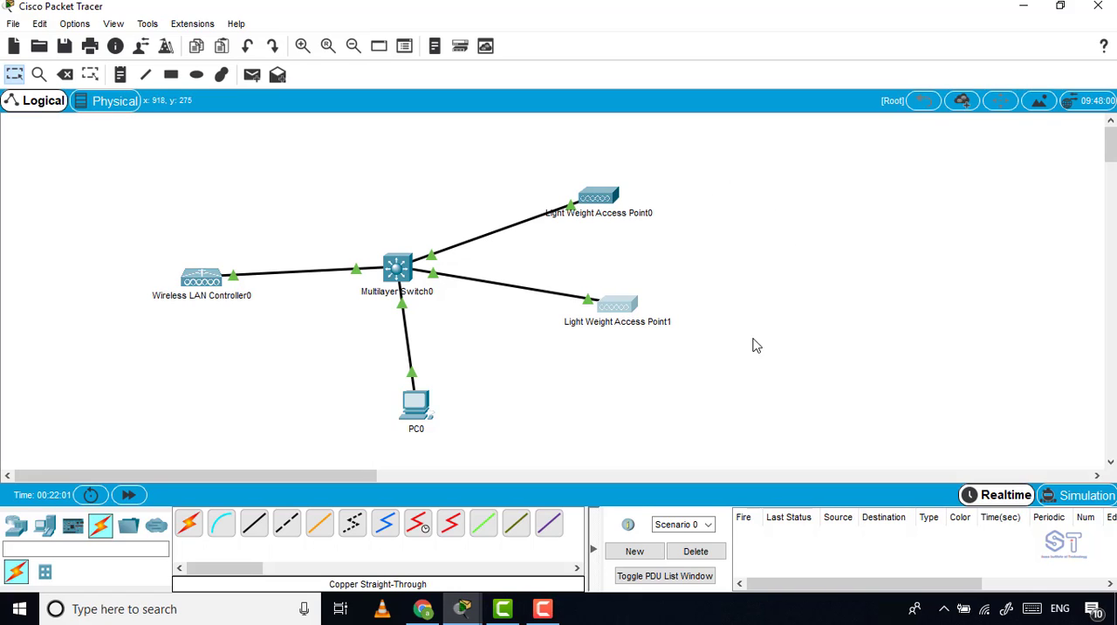
{"action": "left_click", "coordinate": [217, 272]}
{"action": "left_click", "coordinate": [271, 381]}
Return to the setup page in PC0's web browser and name the employee network CCNASOMA.
{"action": "left_click", "coordinate": [406, 404]}
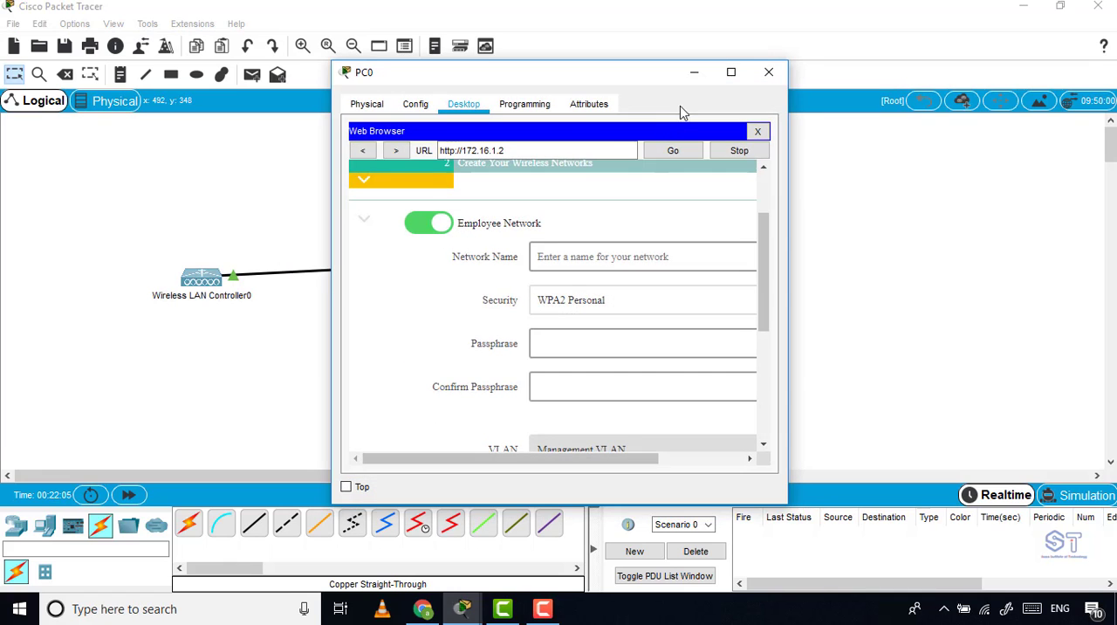
{"action": "left_click", "coordinate": [728, 73]}
{"action": "left_click", "coordinate": [529, 186]}
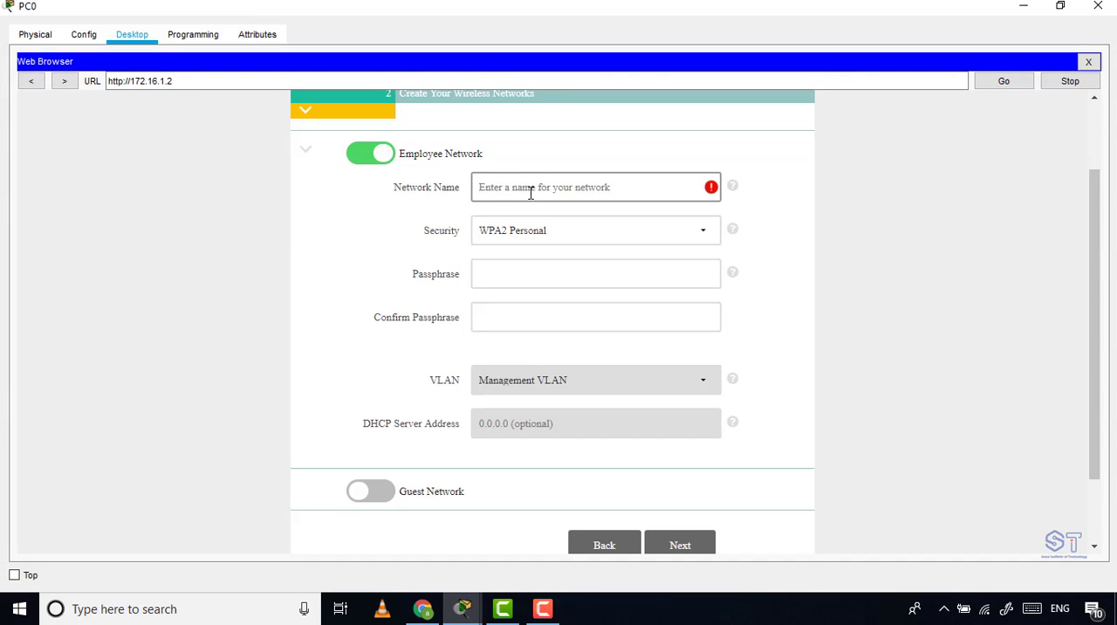
{"action": "type", "text": "CCN"}
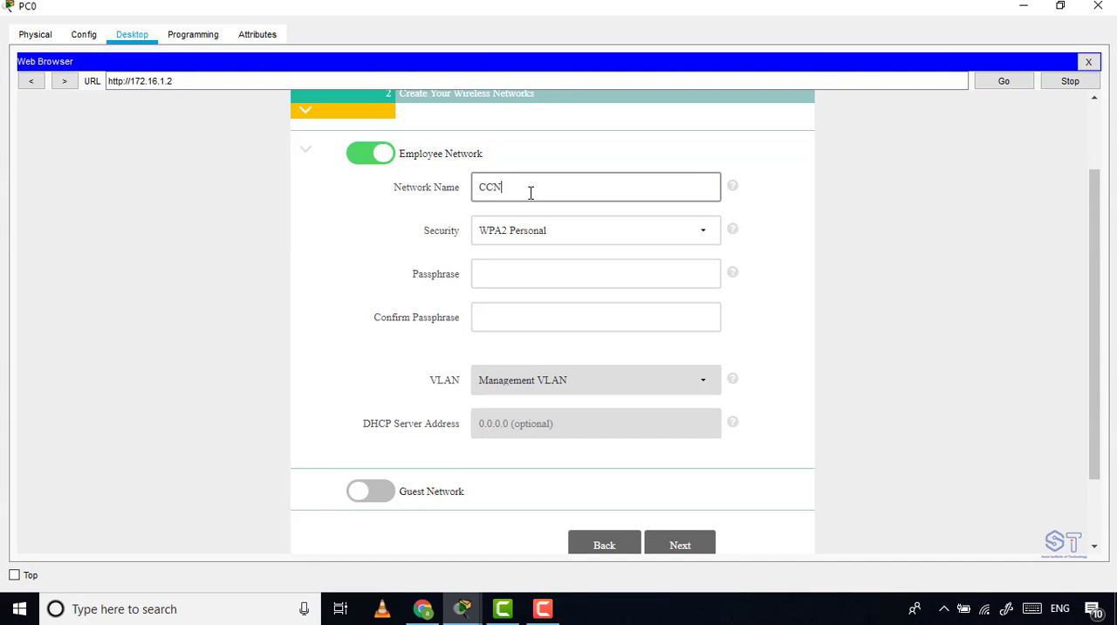
{"action": "type", "text": "ASOMA"}
Fill in the employee network's passphrase and its confirmation, and continue to the advanced settings.
{"action": "left_click", "coordinate": [529, 271]}
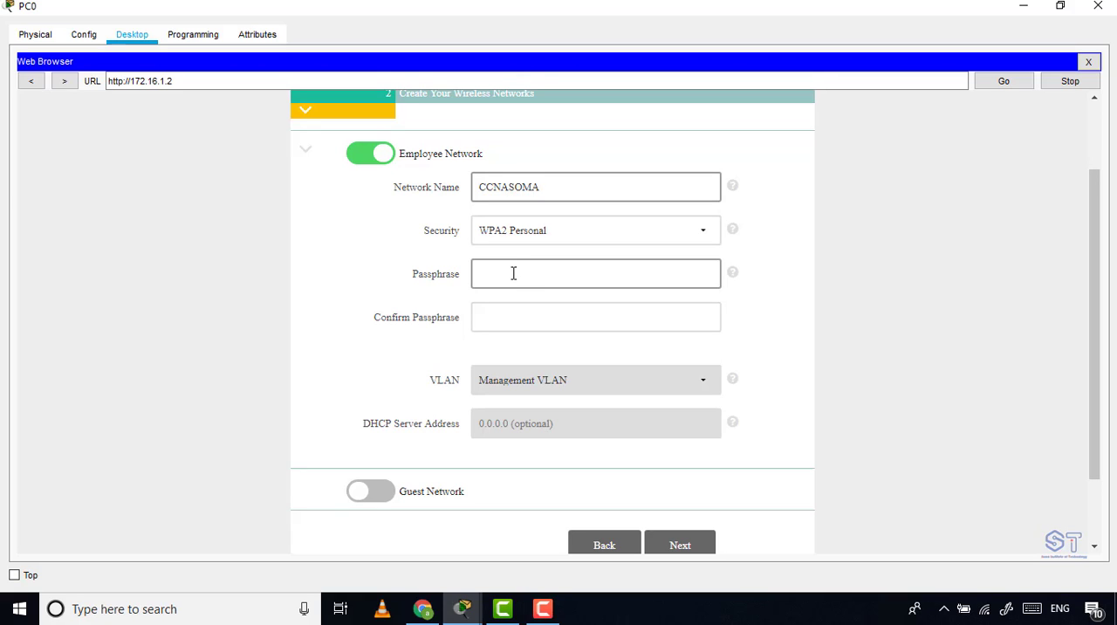
{"action": "left_click", "coordinate": [568, 273]}
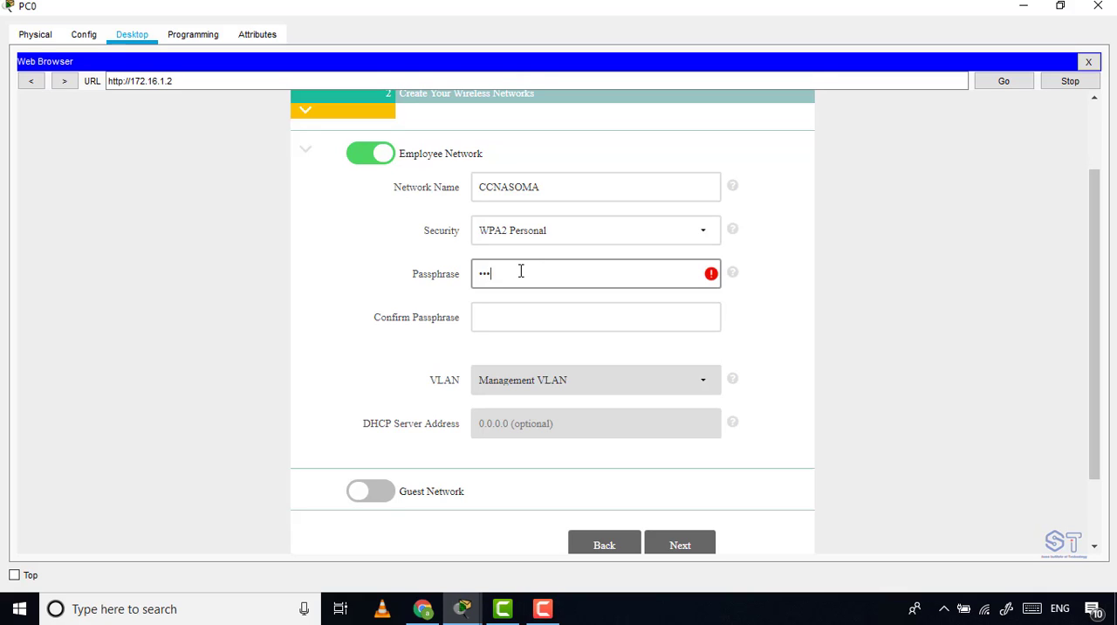
{"action": "type", "text": "•••••••••"}
{"action": "left_click", "coordinate": [500, 316]}
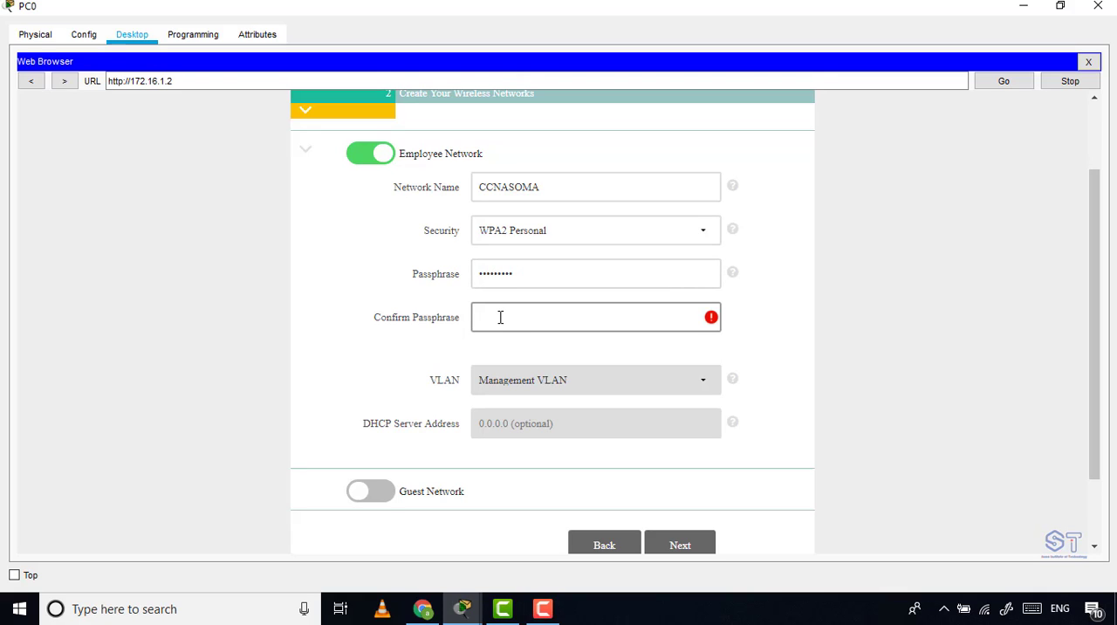
{"action": "type", "text": "•••"}
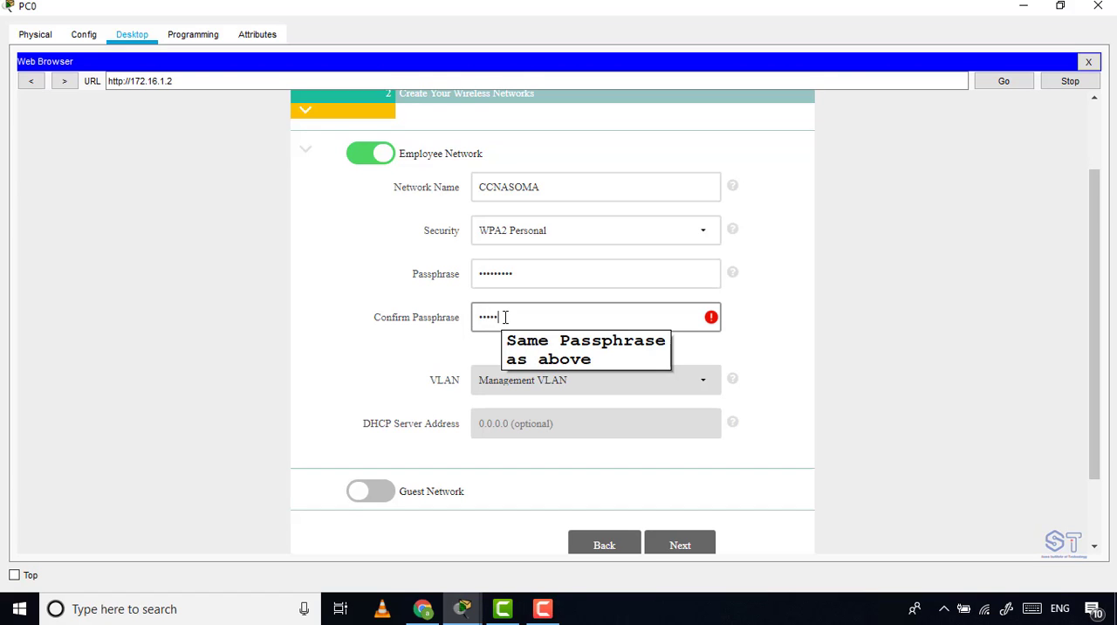
{"action": "type", "text": "••"}
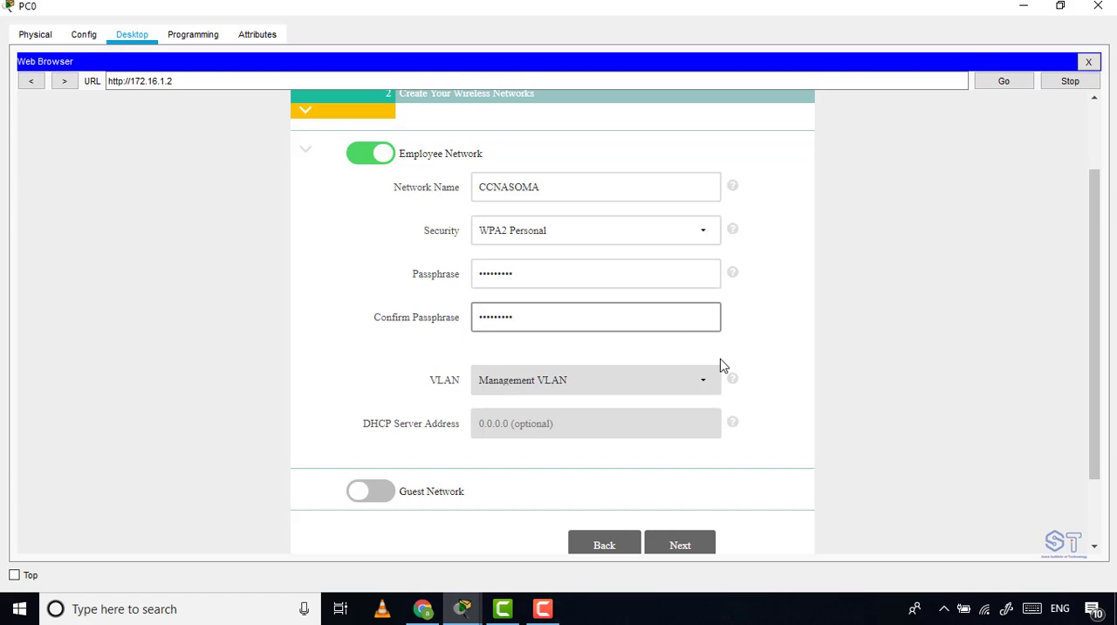
{"action": "scroll", "coordinate": [765, 403], "scroll_direction": "down", "scroll_amount": 1}
{"action": "left_click", "coordinate": [692, 465]}
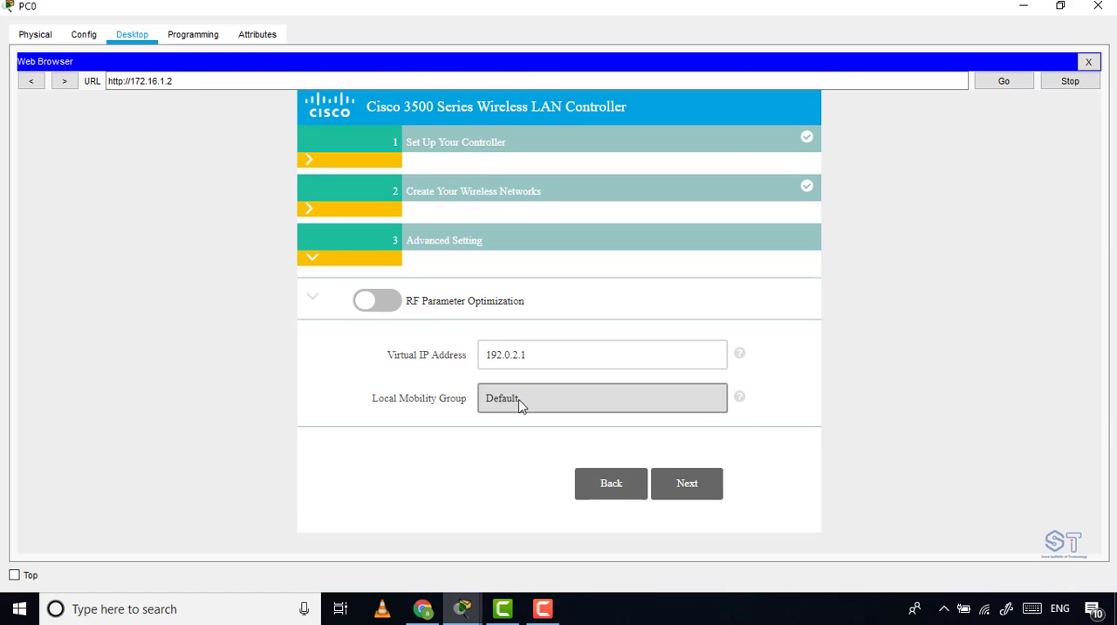
Accept the default advanced settings, then apply the controller configuration and confirm the system reboot.
{"action": "left_click", "coordinate": [695, 493]}
{"action": "scroll", "coordinate": [679, 362], "scroll_direction": "down", "scroll_amount": 5}
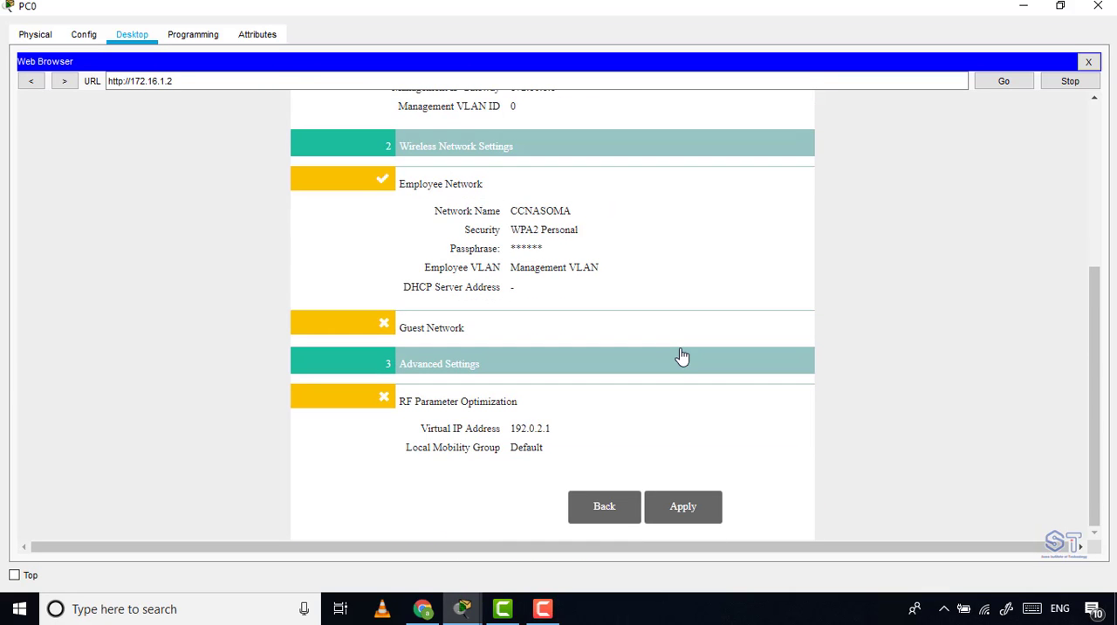
{"action": "left_click", "coordinate": [710, 510]}
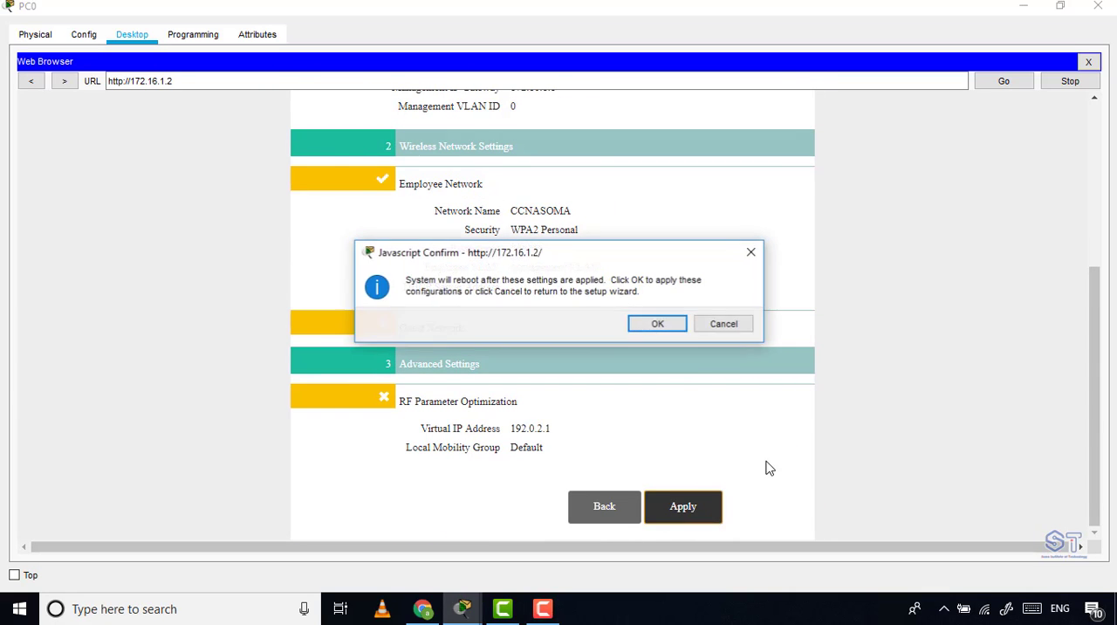
{"action": "left_click", "coordinate": [658, 328]}
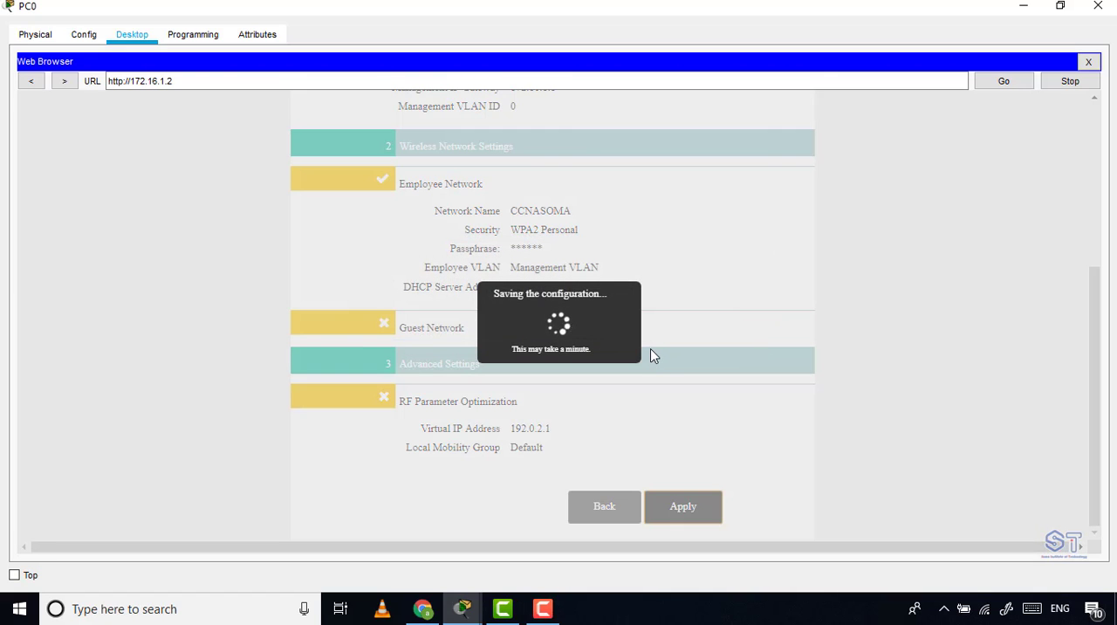
{"action": "left_click", "coordinate": [1089, 63]}
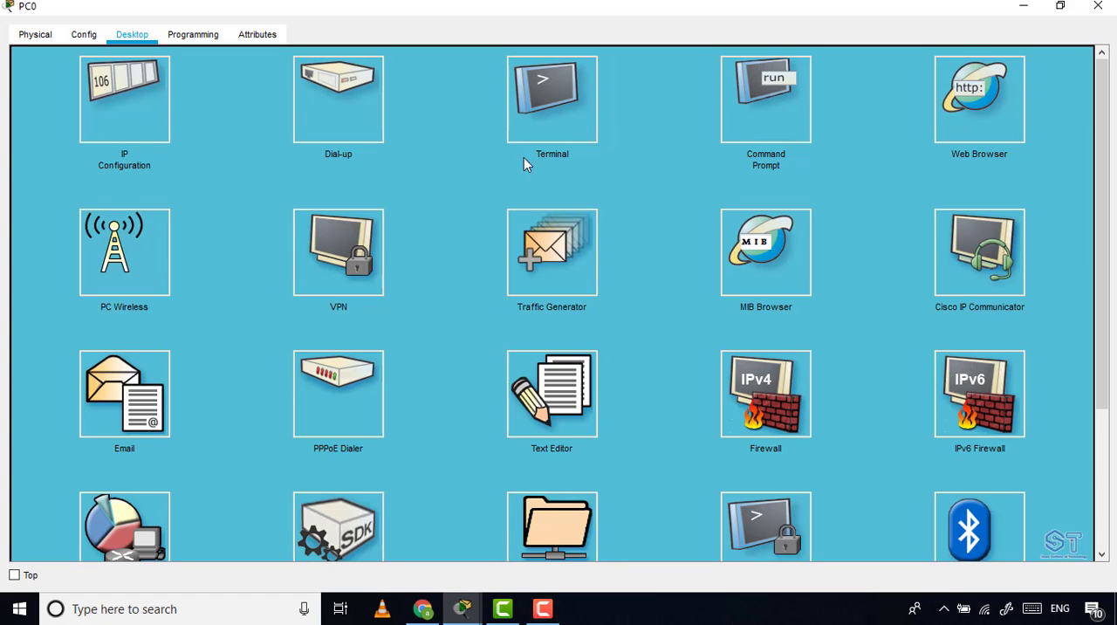
{"action": "left_click", "coordinate": [979, 98]}
{"action": "left_click", "coordinate": [504, 80]}
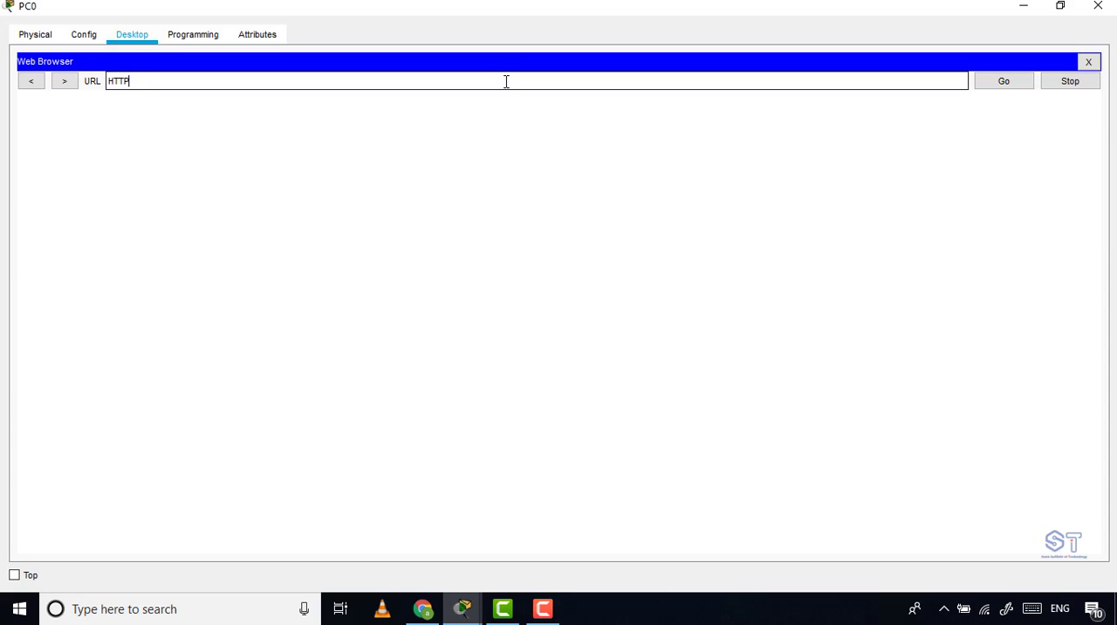
{"action": "key", "text": "BackSpace"}
{"action": "key", "text": "BackSpace"}
{"action": "key", "text": "BackSpace"}
{"action": "key", "text": "BackSpace"}
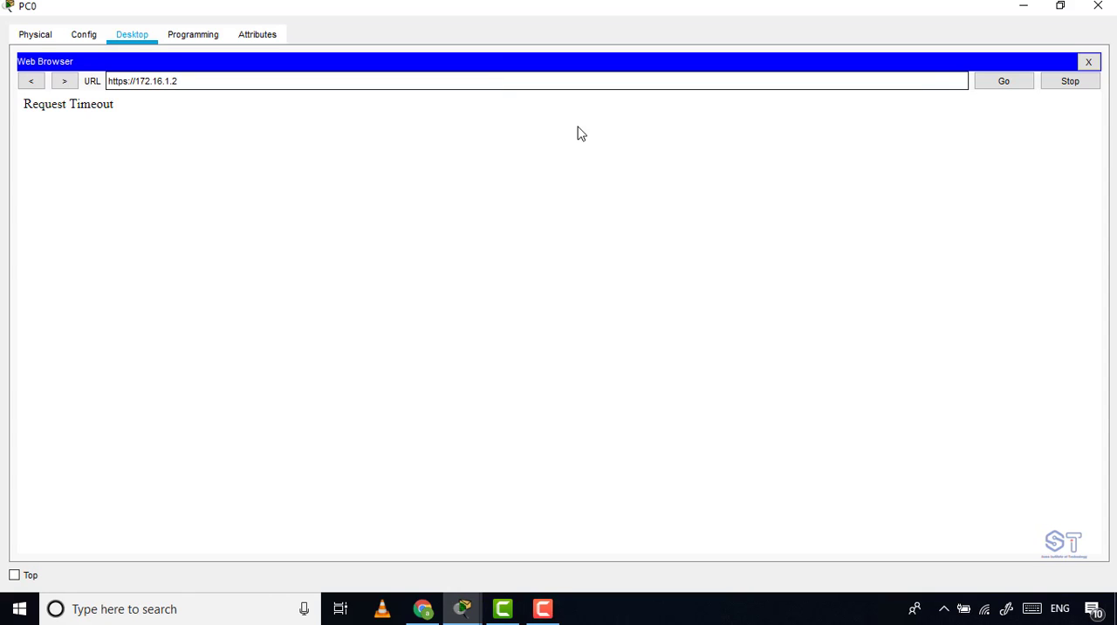
{"action": "left_click", "coordinate": [1026, 79]}
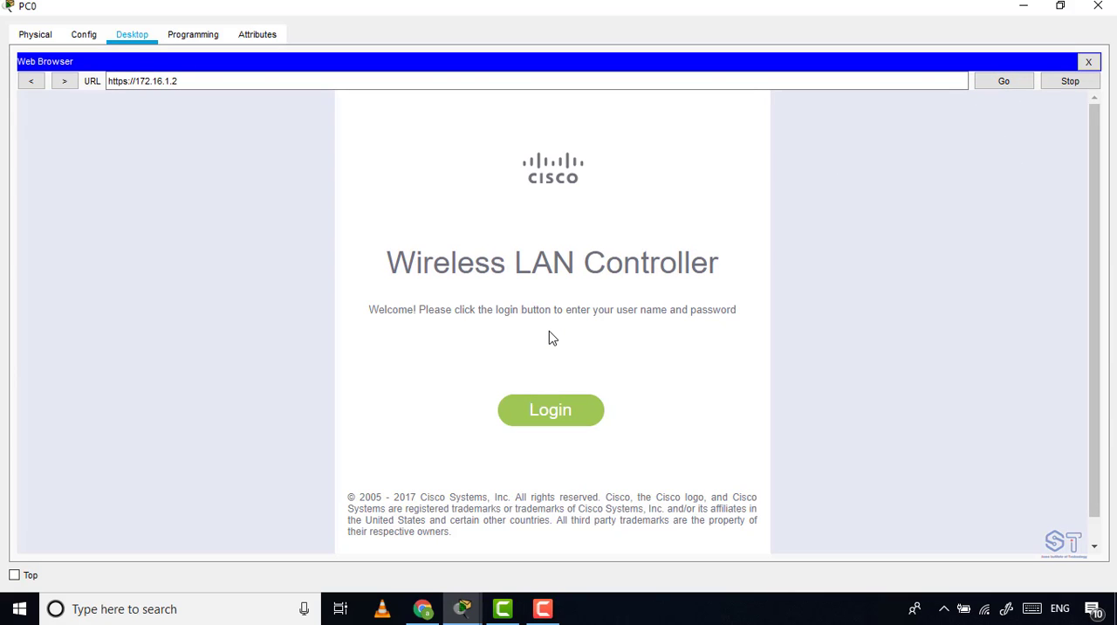
Log in to the Wireless LAN Controller as admin with the account password.
{"action": "left_click", "coordinate": [556, 420]}
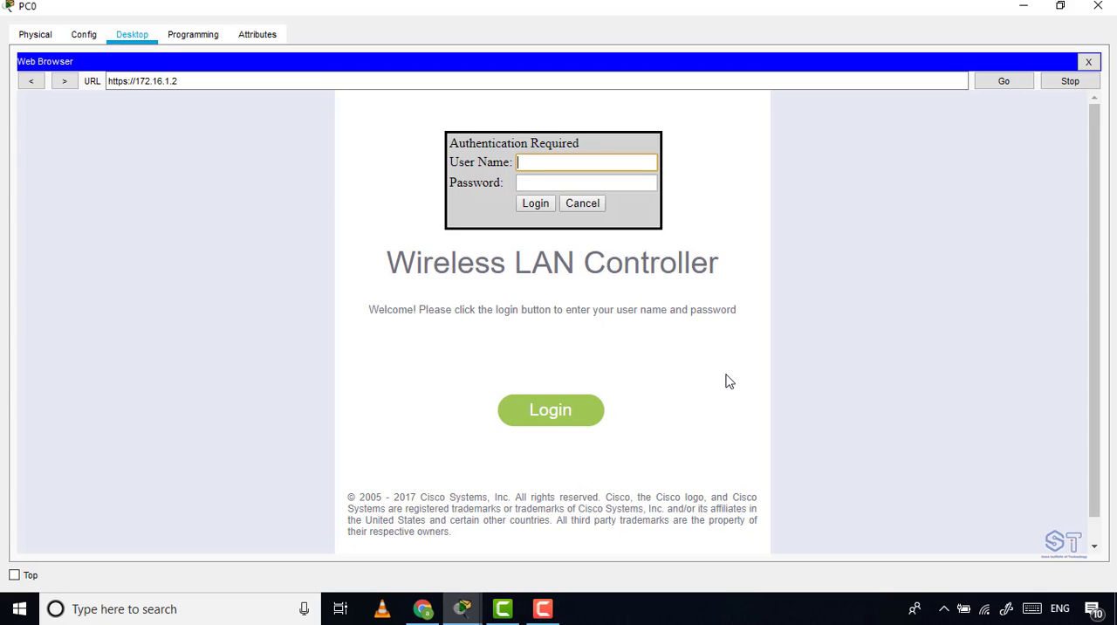
{"action": "type", "text": "admin"}
{"action": "left_click", "coordinate": [548, 183]}
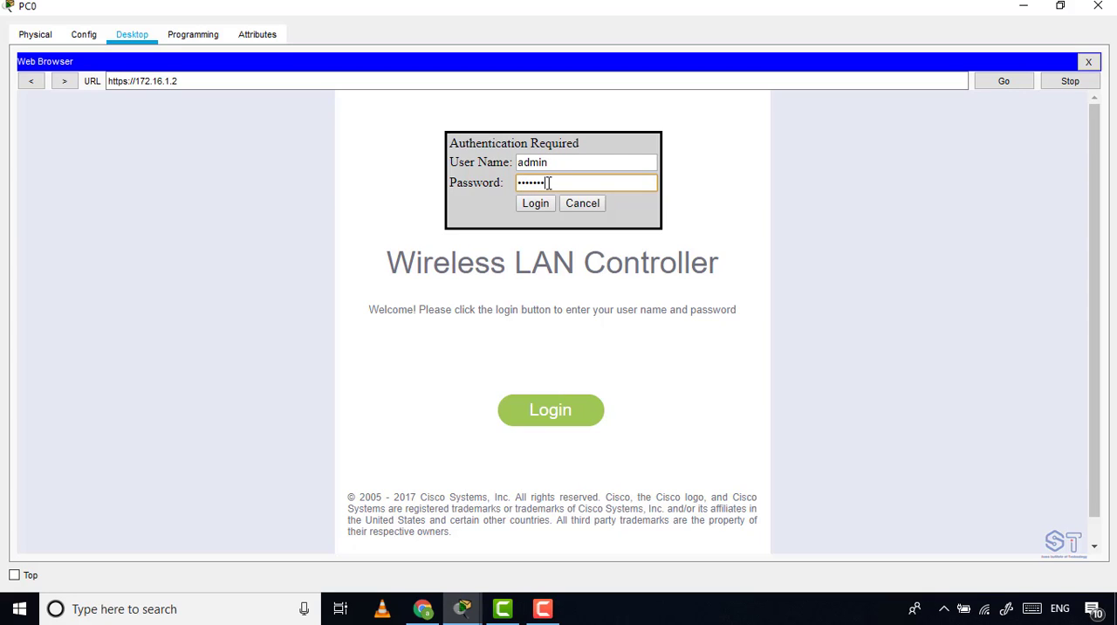
{"action": "left_click", "coordinate": [535, 203]}
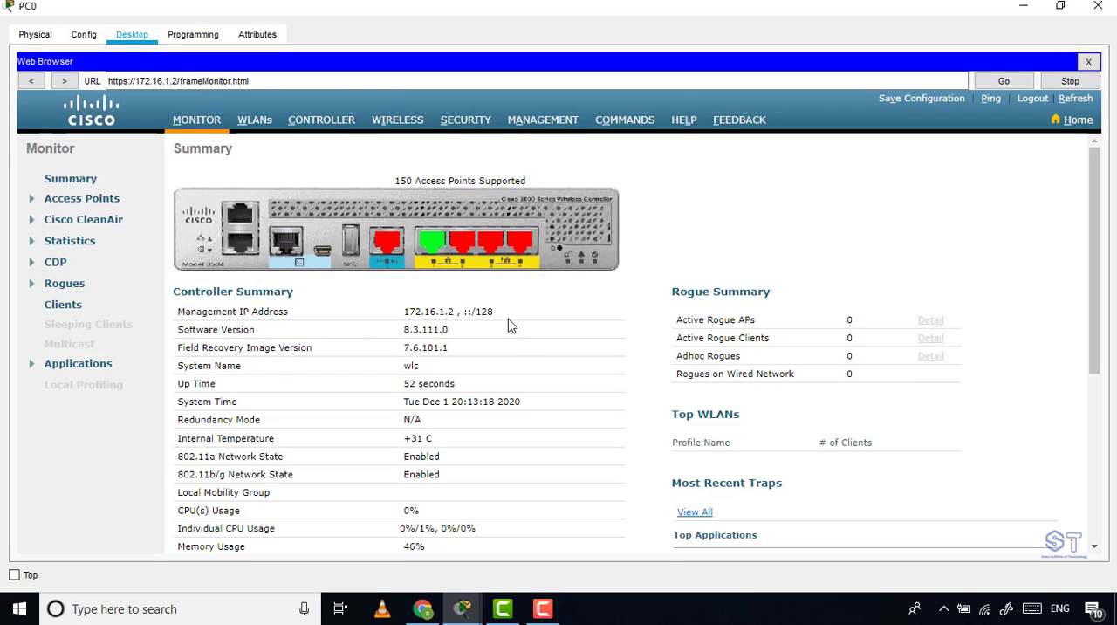
{"action": "left_click", "coordinate": [1025, 9]}
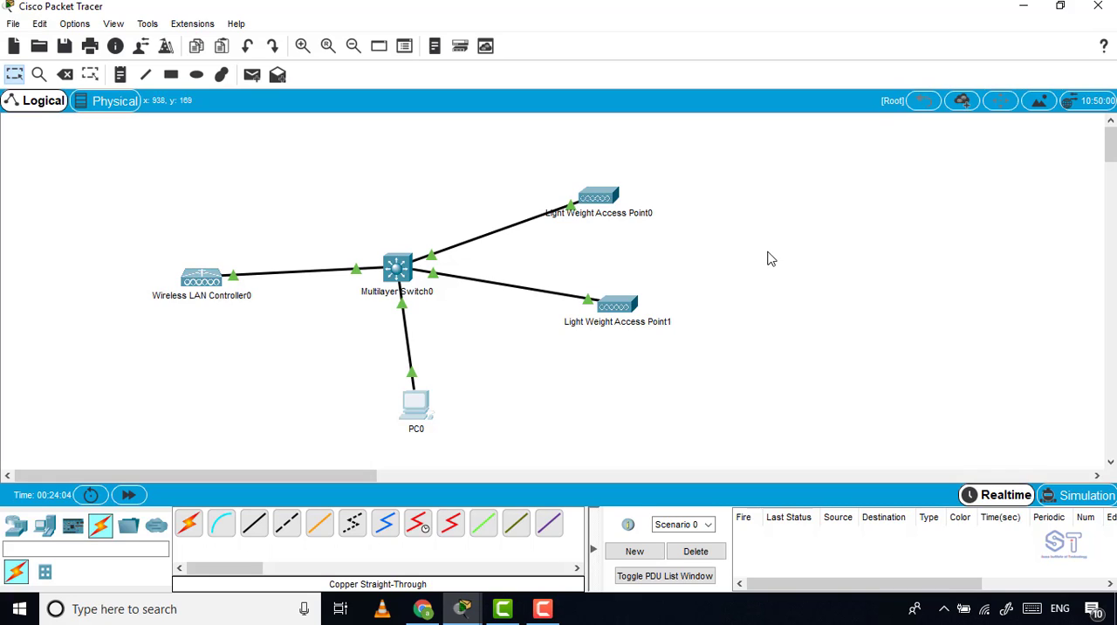
{"action": "left_click_drag", "start_coordinate": [671, 150], "coordinate": [531, 347]}
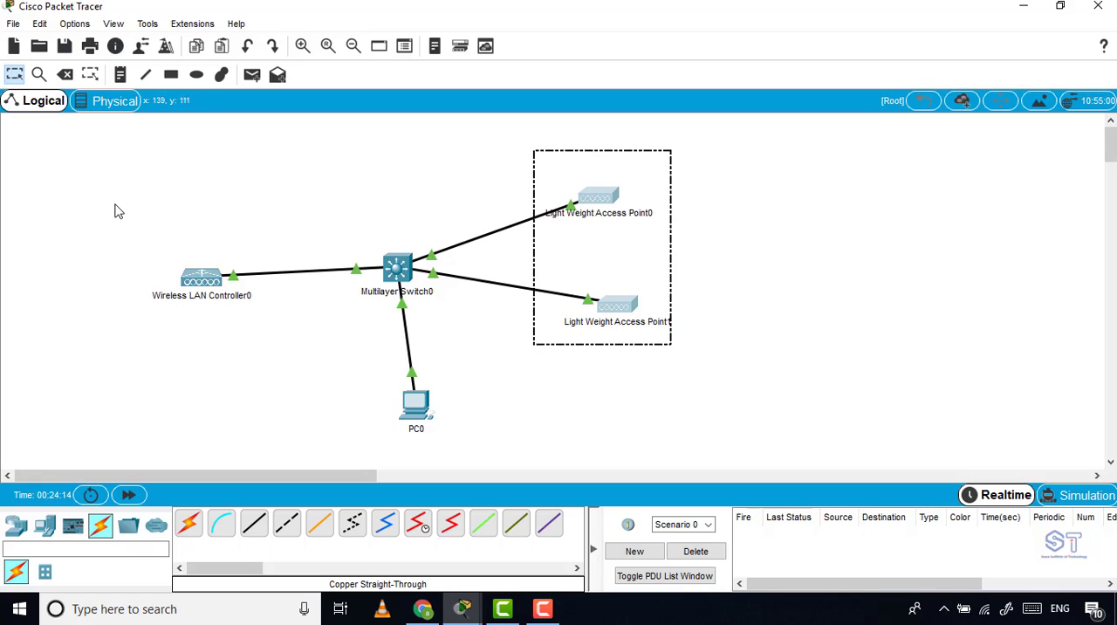
{"action": "left_click_drag", "start_coordinate": [114, 203], "coordinate": [253, 327]}
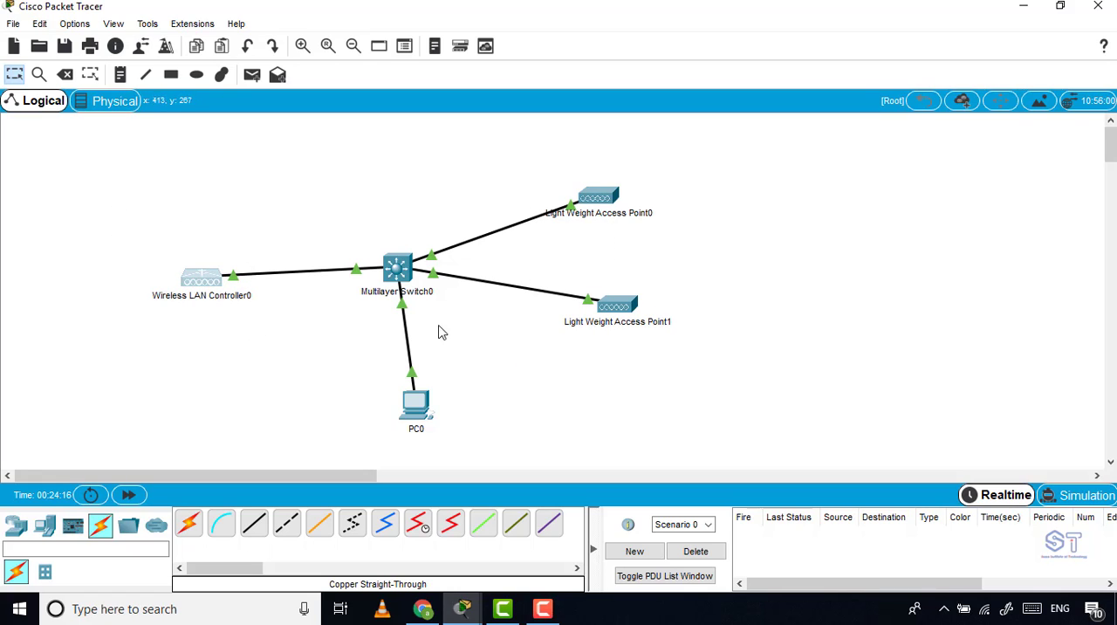
{"action": "left_click_drag", "start_coordinate": [660, 129], "coordinate": [581, 393]}
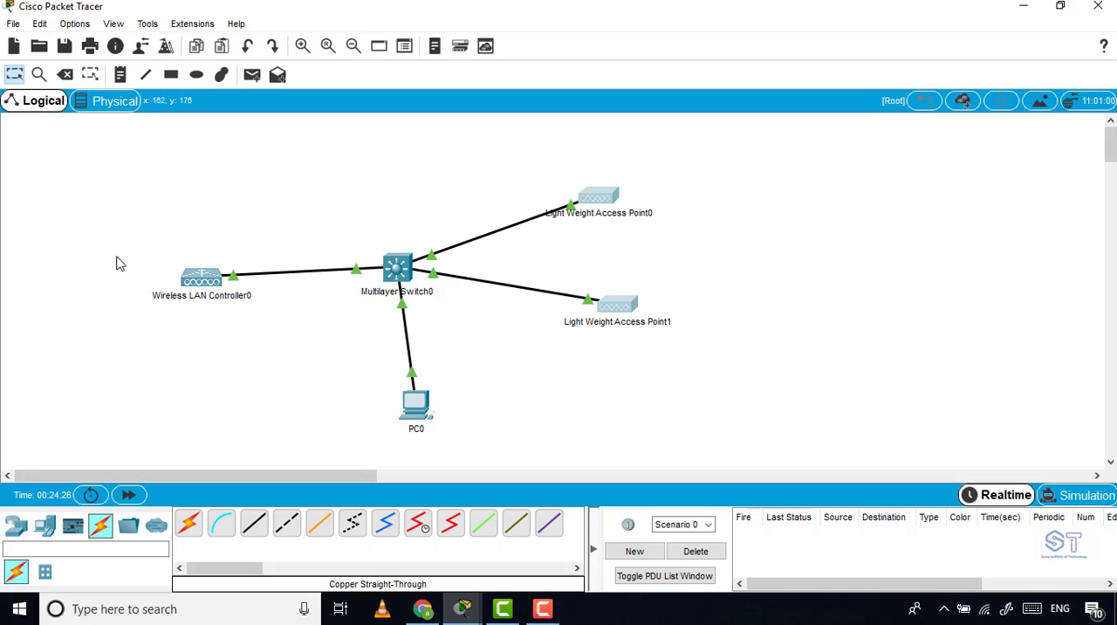
{"action": "left_click_drag", "start_coordinate": [120, 202], "coordinate": [252, 366]}
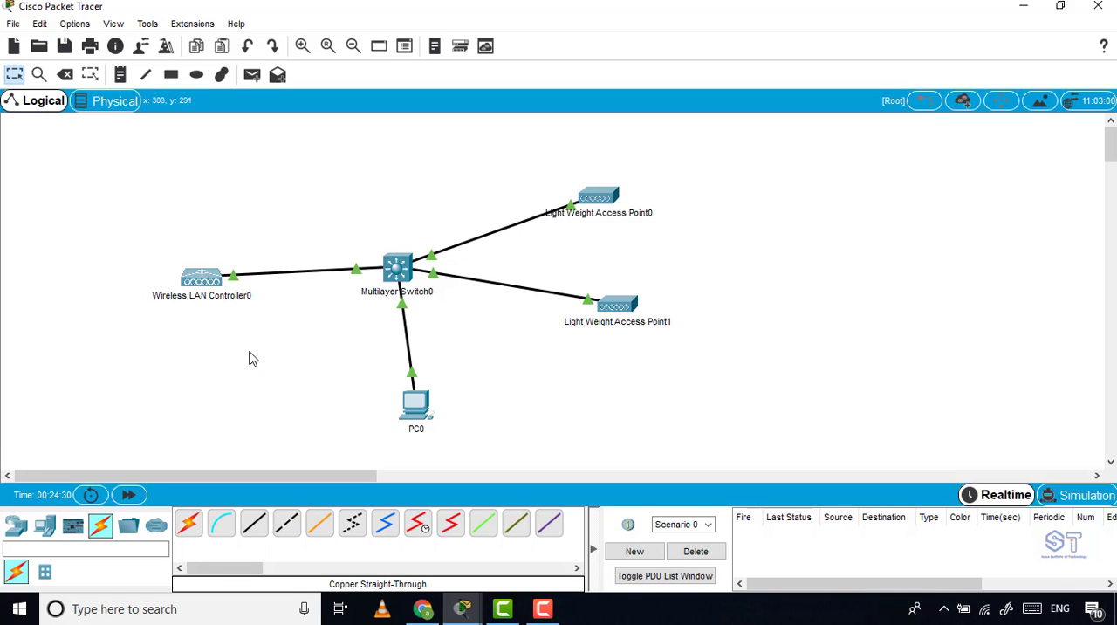
{"action": "left_click", "coordinate": [417, 403]}
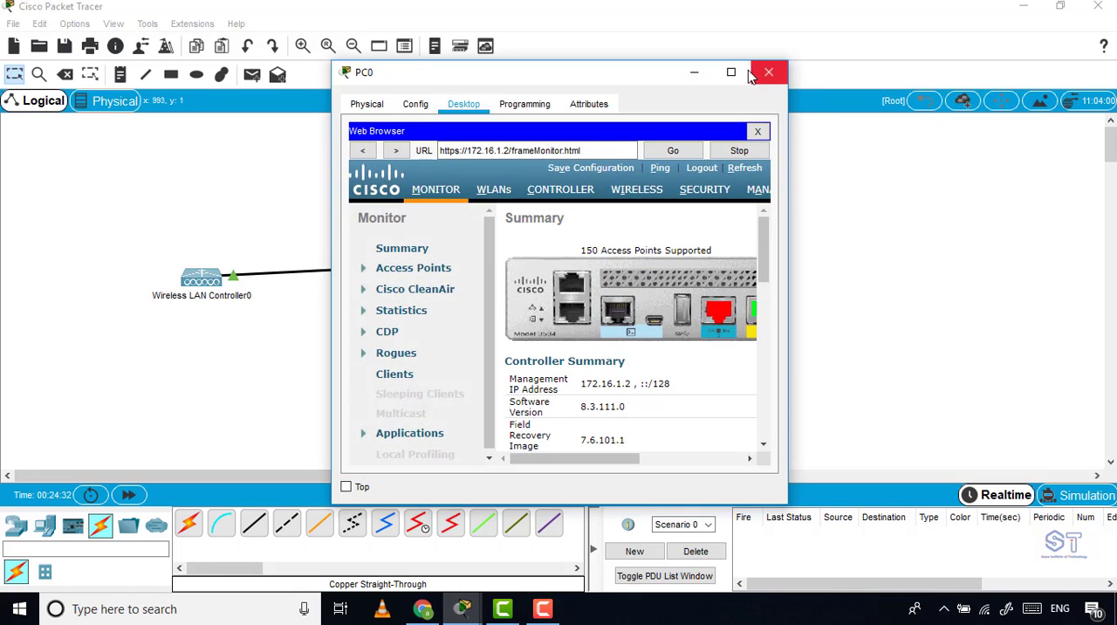
{"action": "left_click", "coordinate": [732, 74]}
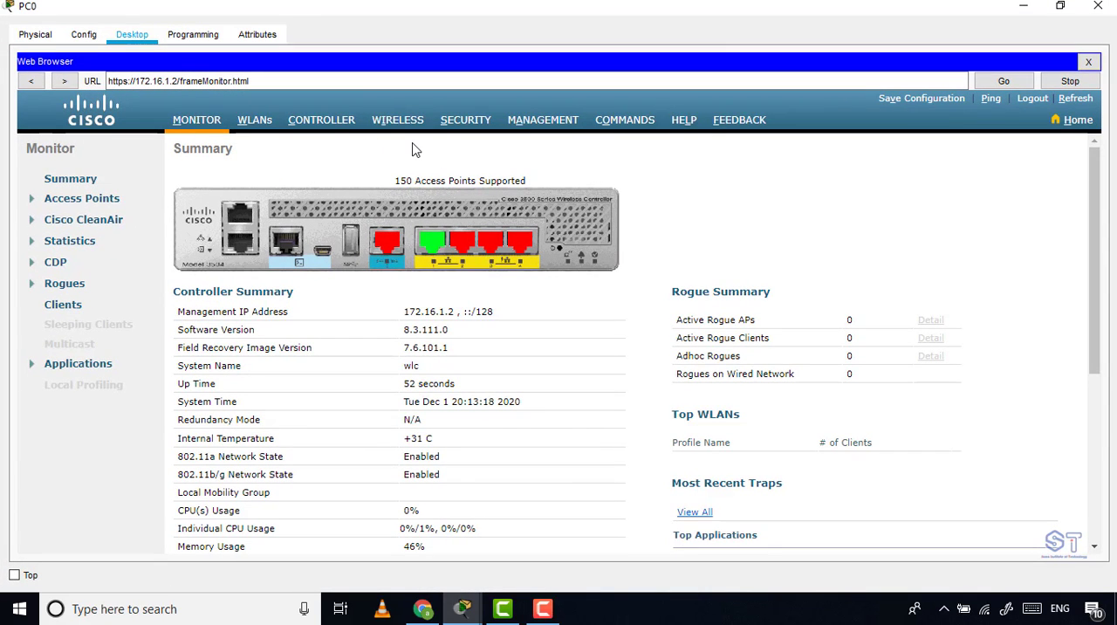
Open the DHCP scopes of the controller's internal DHCP server and remove the day0-dhcp-mgmt scope.
{"action": "left_click", "coordinate": [316, 124]}
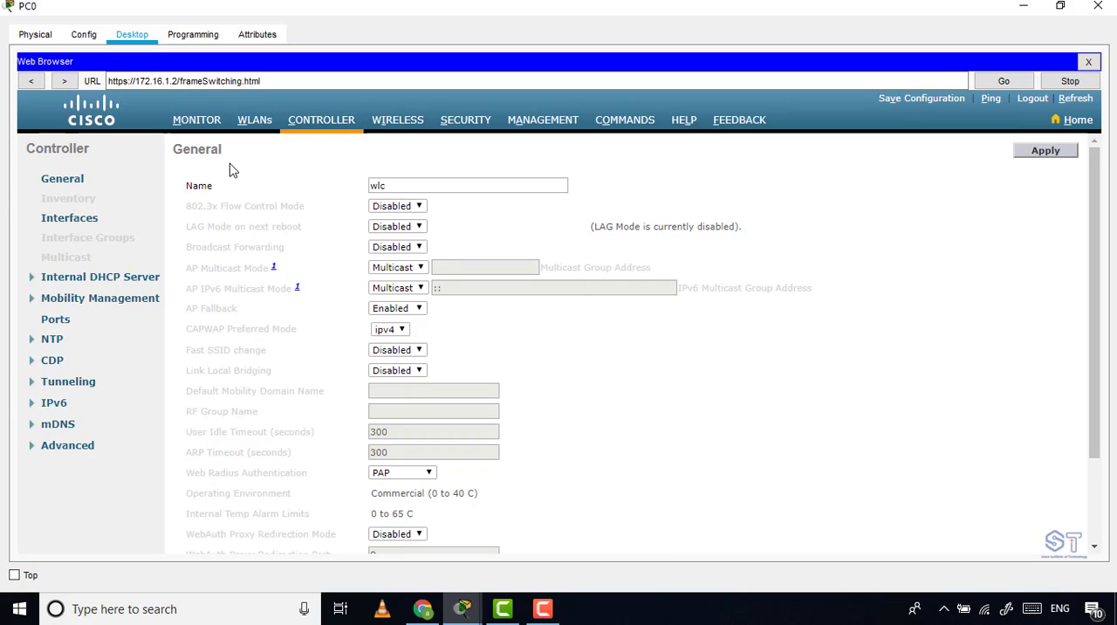
{"action": "left_click", "coordinate": [120, 285]}
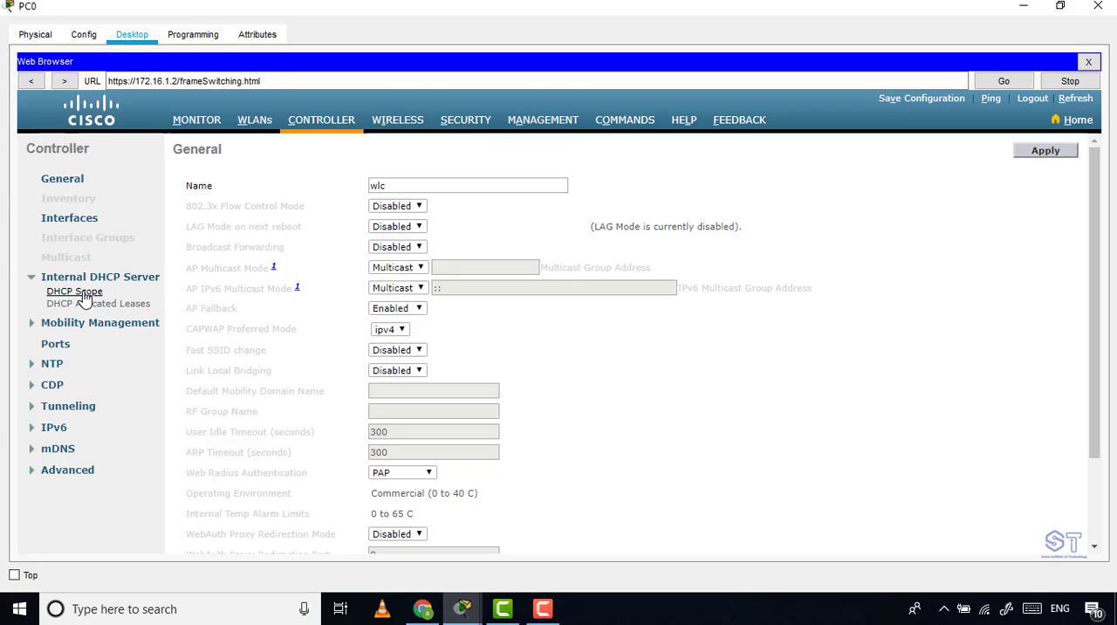
{"action": "left_click", "coordinate": [85, 295]}
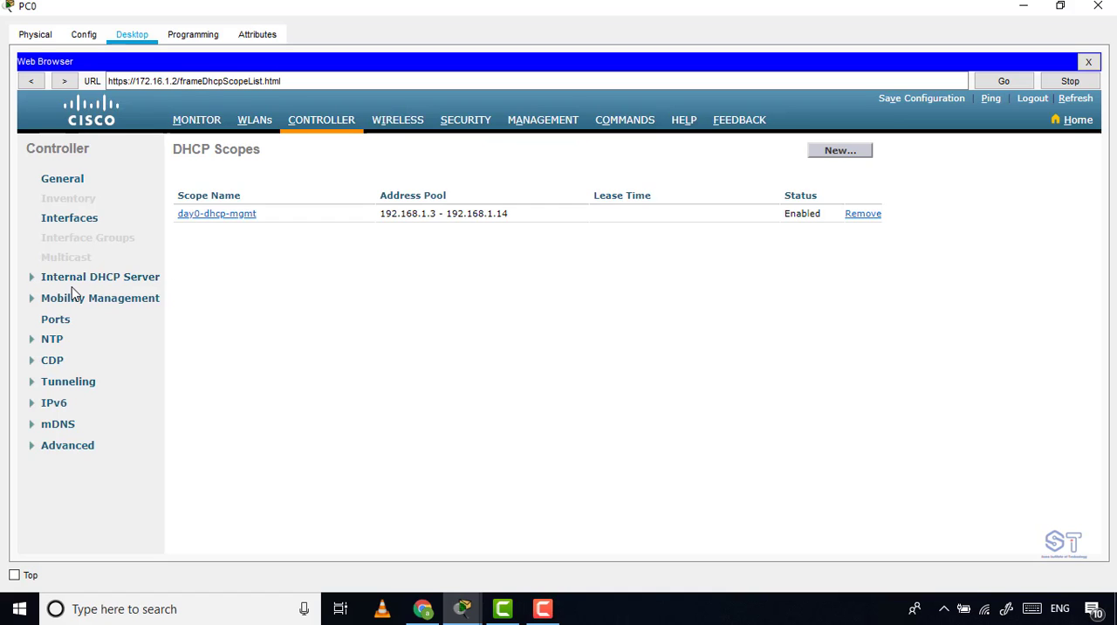
{"action": "left_click", "coordinate": [863, 214]}
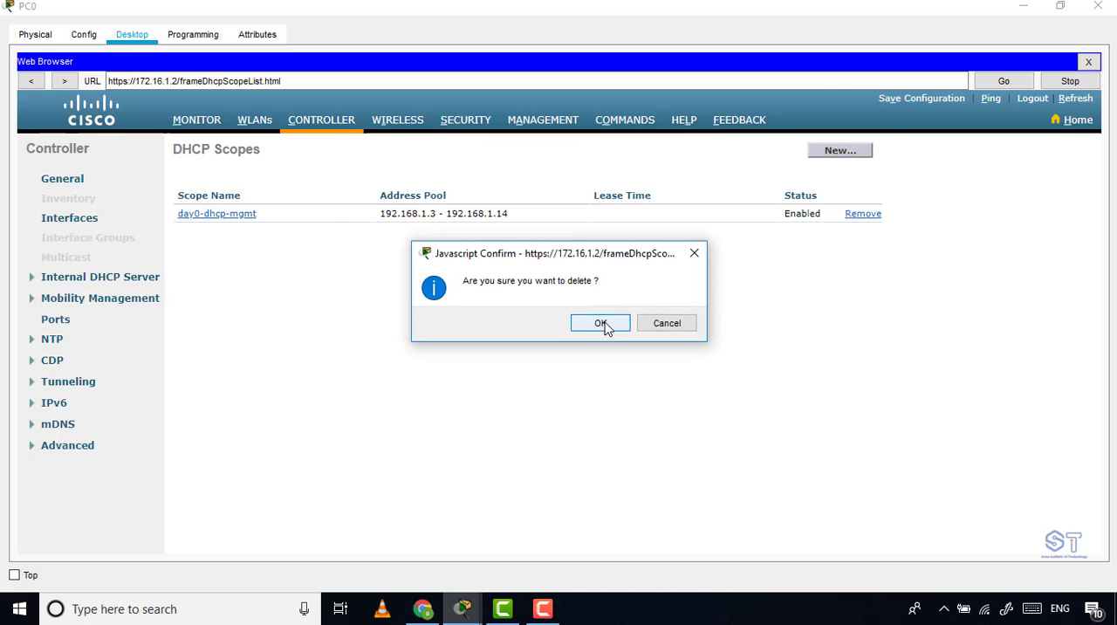
{"action": "left_click", "coordinate": [695, 253]}
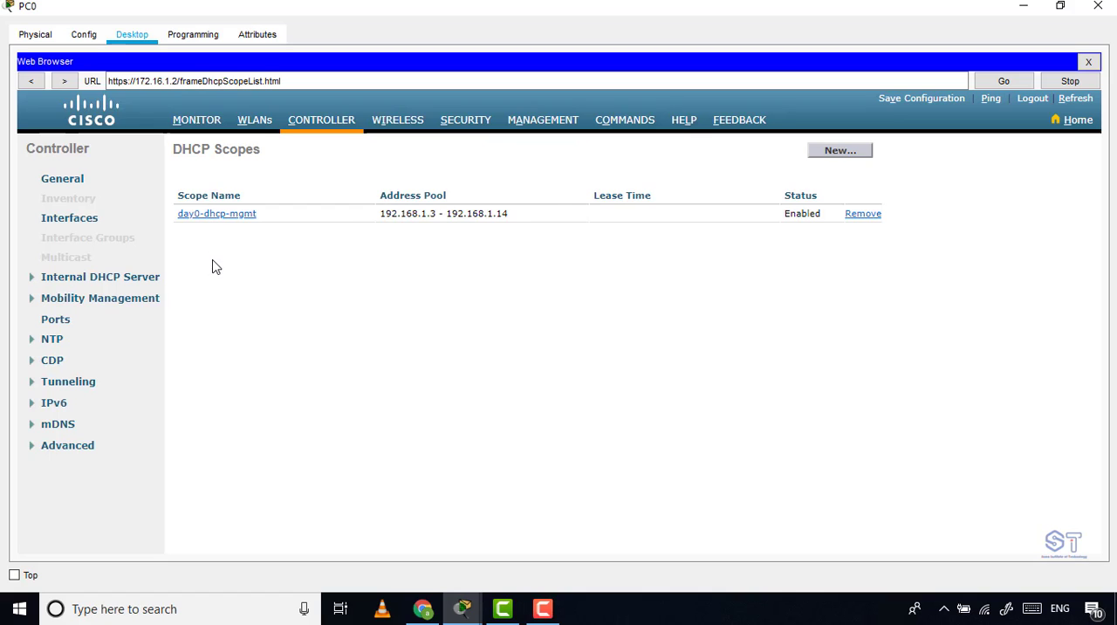
{"action": "left_click", "coordinate": [857, 214]}
{"action": "left_click", "coordinate": [590, 324]}
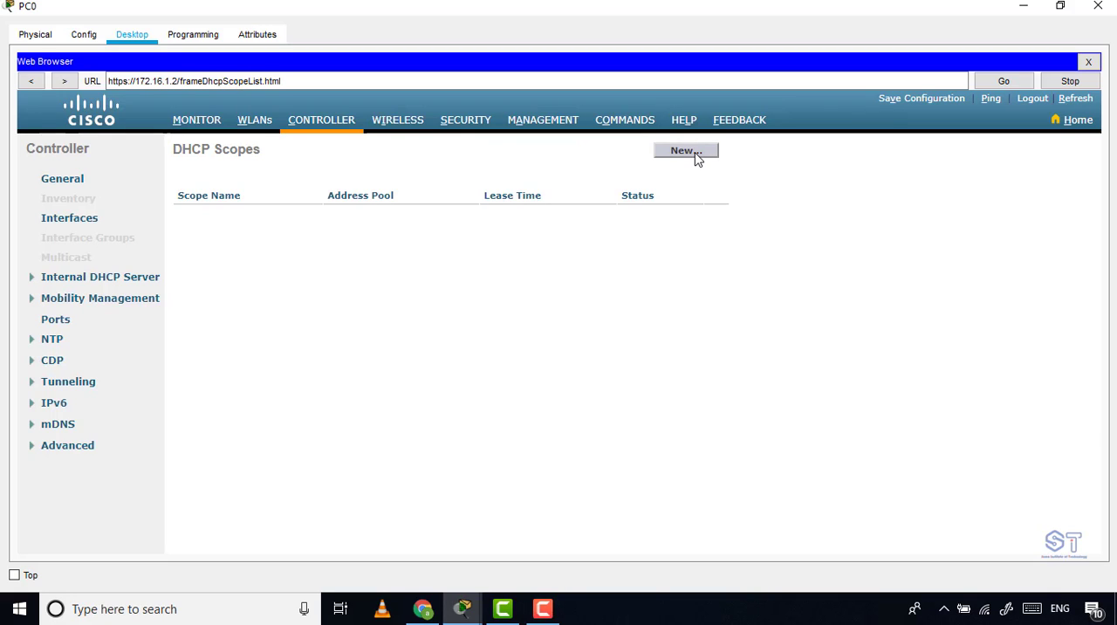
Create a new DHCP scope named LWAP-POOL and apply it.
{"action": "left_click", "coordinate": [686, 151]}
{"action": "left_click", "coordinate": [495, 184]}
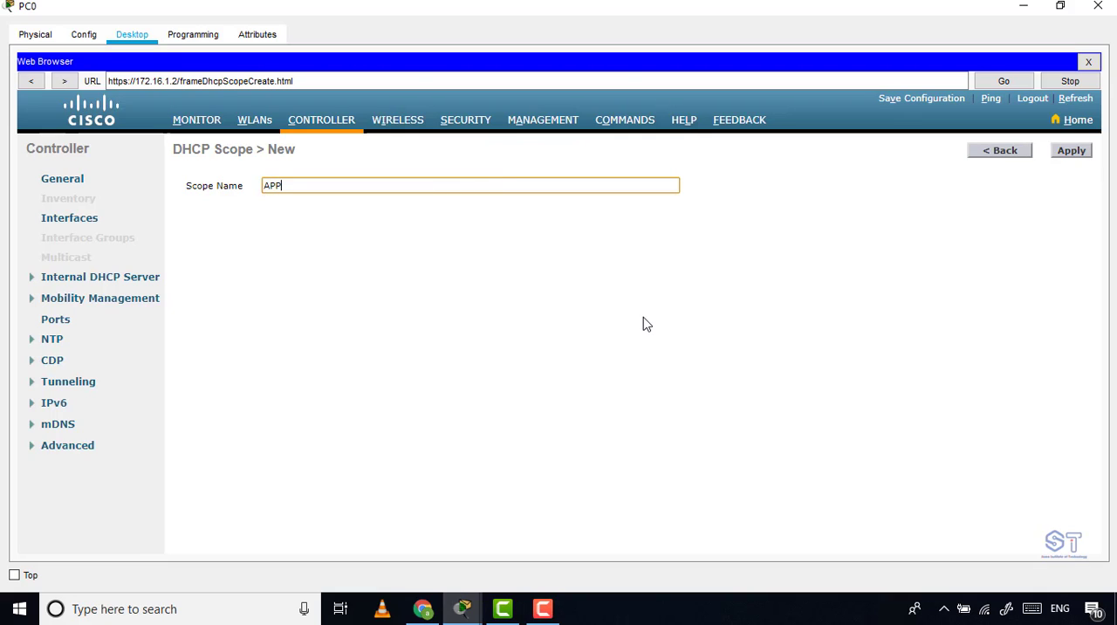
{"action": "key", "text": "BackSpace"}
{"action": "key", "text": "BackSpace"}
{"action": "type", "text": "LWAP-POOL"}
{"action": "left_click", "coordinate": [1069, 152]}
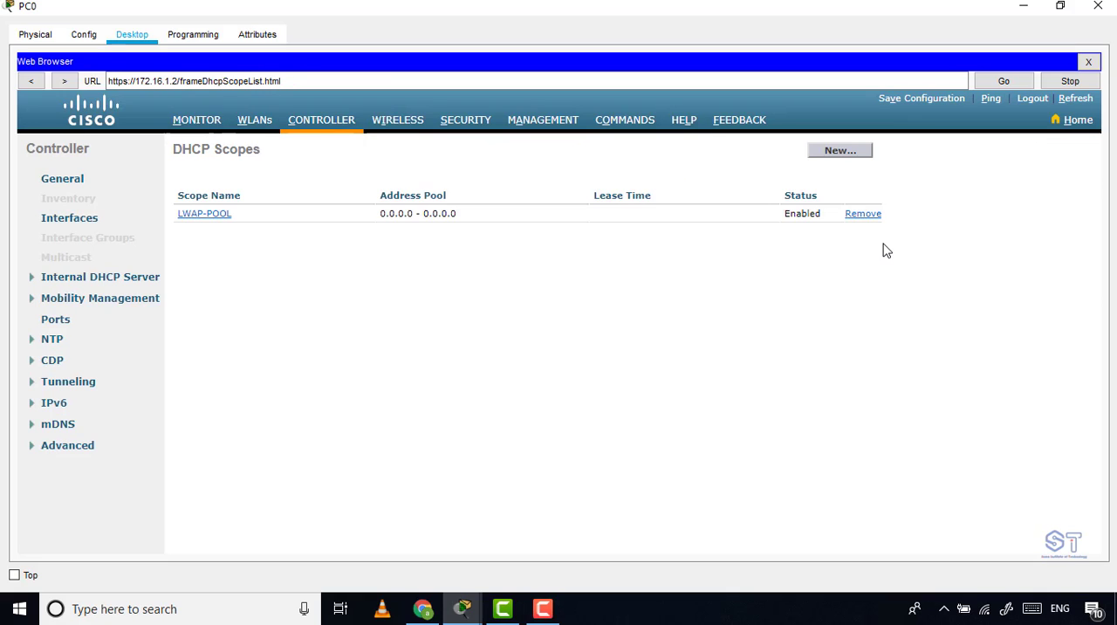
Open the LWAP-POOL scope for editing and set its pool start address to 172.16.1.20.
{"action": "left_click", "coordinate": [218, 220]}
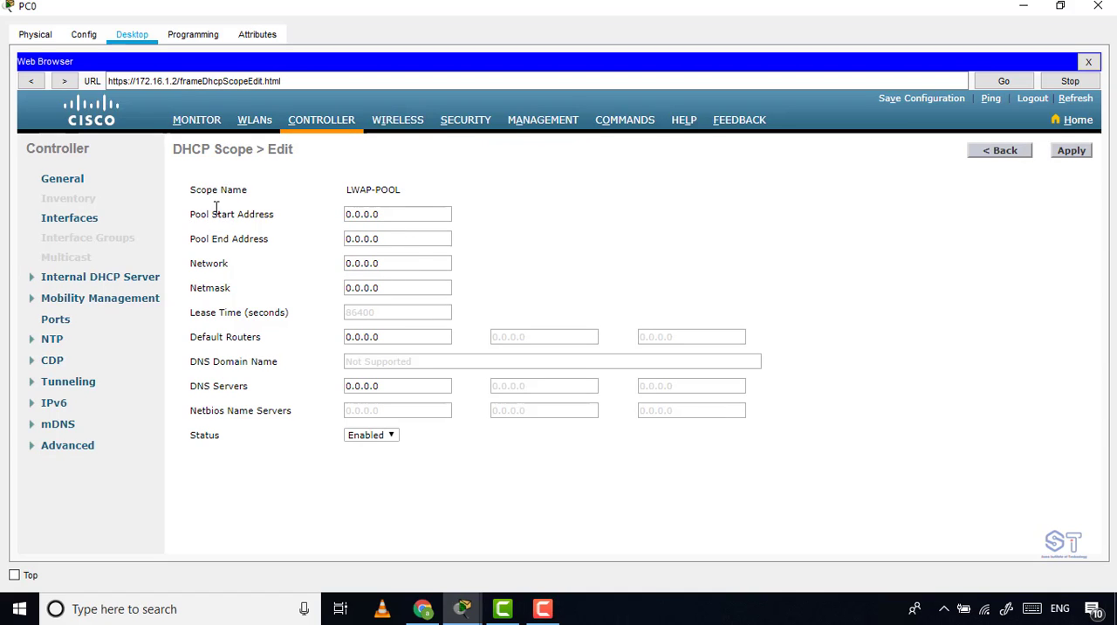
{"action": "left_click_drag", "start_coordinate": [407, 190], "coordinate": [303, 191]}
{"action": "left_click_drag", "start_coordinate": [406, 212], "coordinate": [330, 214]}
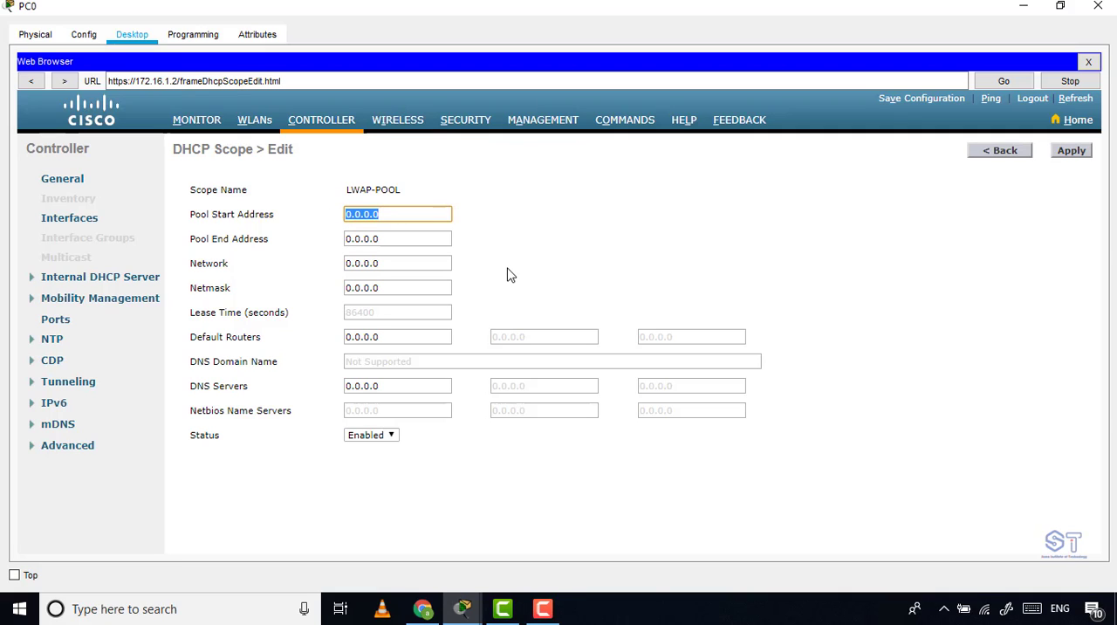
{"action": "type", "text": "172.16.1.100"}
{"action": "key", "text": "ctrl+a"}
{"action": "key", "text": "ctrl+c"}
{"action": "left_click", "coordinate": [390, 237]}
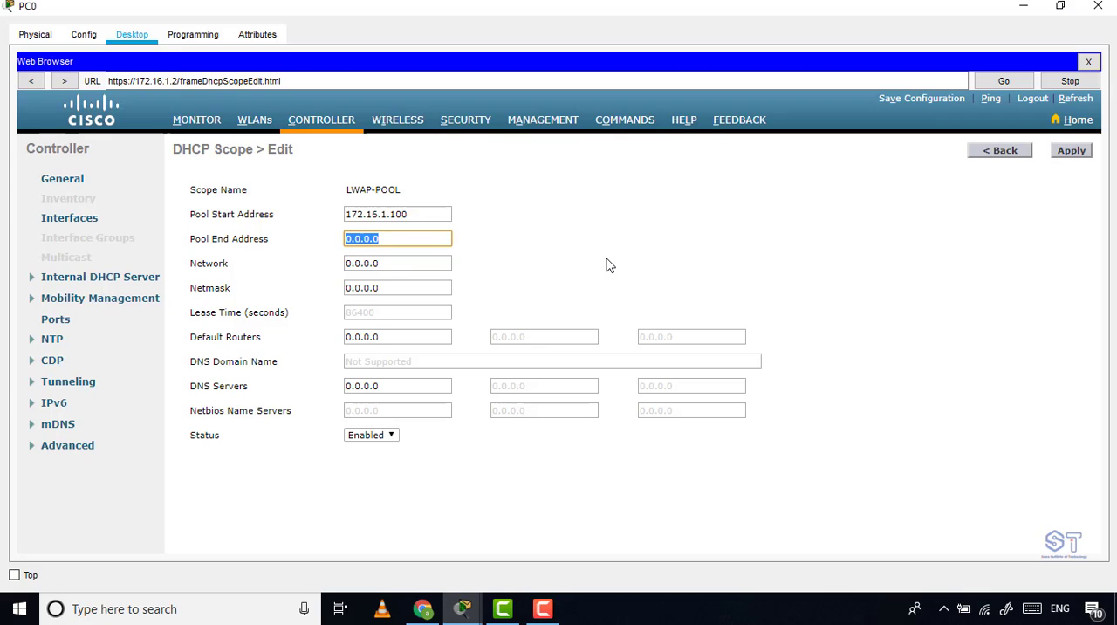
{"action": "left_click", "coordinate": [410, 214]}
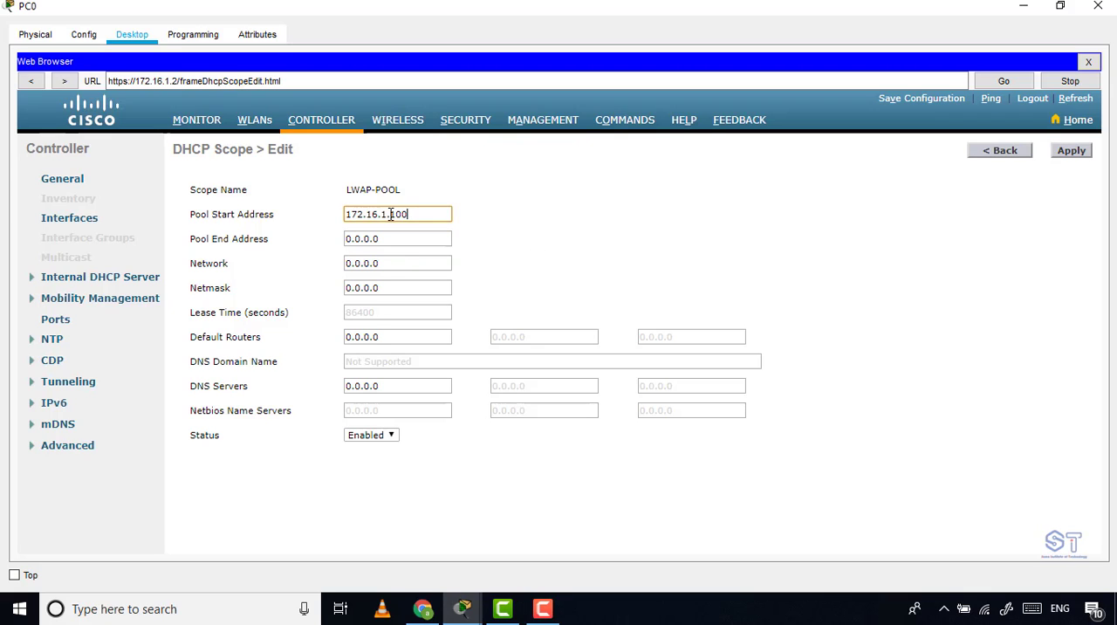
{"action": "left_click_drag", "start_coordinate": [406, 214], "coordinate": [390, 215]}
{"action": "type", "text": "20"}
Set the LWAP-POOL scope's pool end address to 172.16.1.30.
{"action": "left_click", "coordinate": [400, 238]}
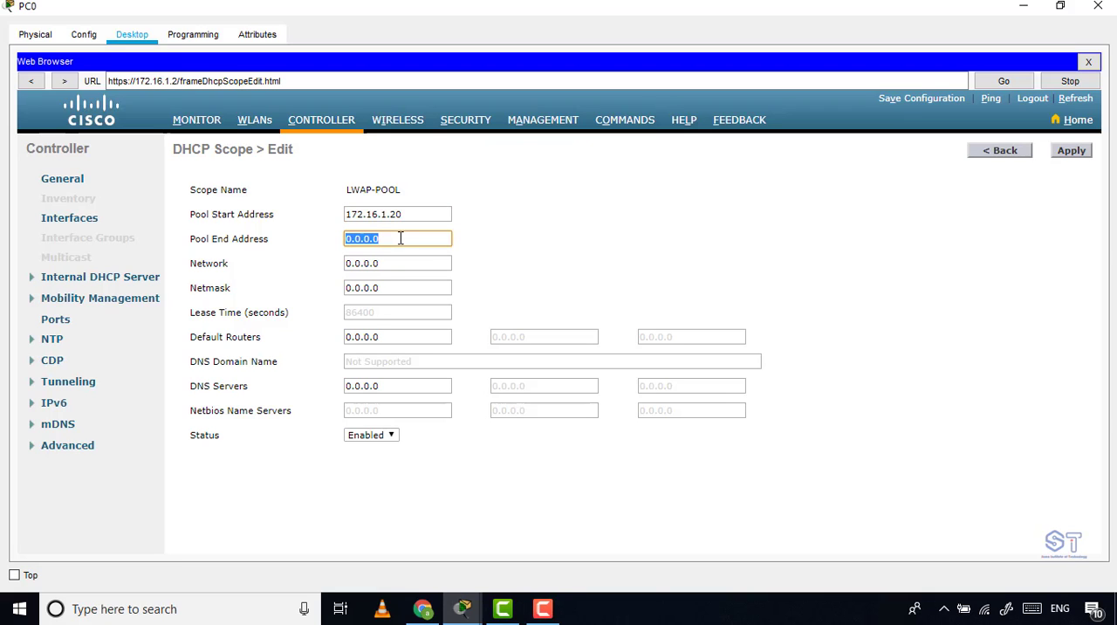
{"action": "key", "text": "ctrl+v"}
{"action": "key", "text": "BackSpace"}
{"action": "type", "text": "30"}
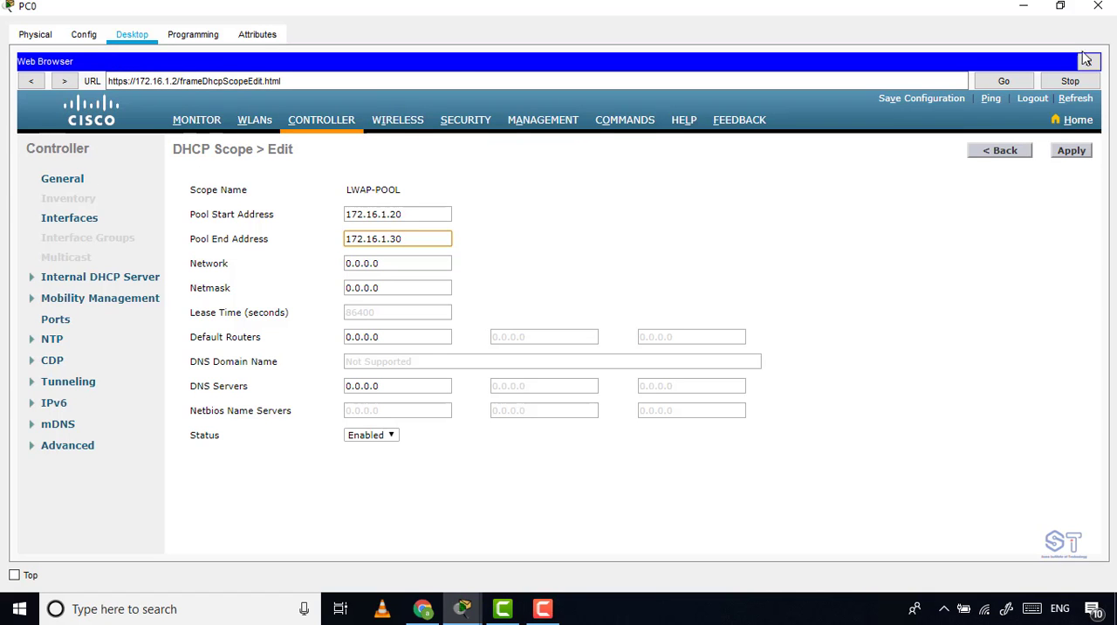
{"action": "left_click", "coordinate": [1086, 7]}
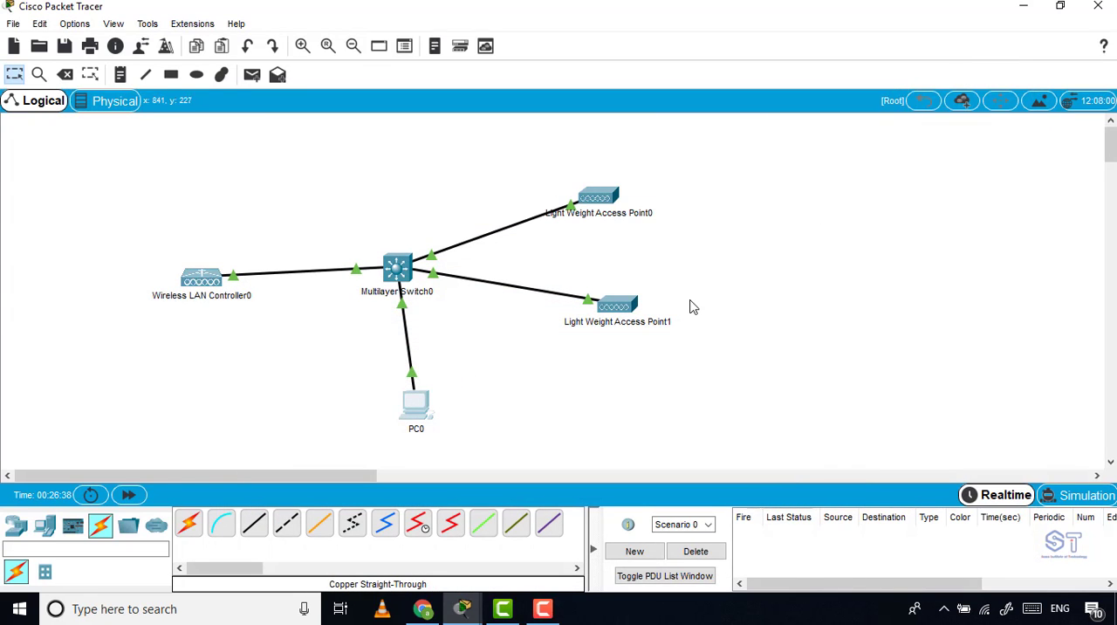
{"action": "left_click", "coordinate": [402, 409]}
{"action": "left_click", "coordinate": [730, 72]}
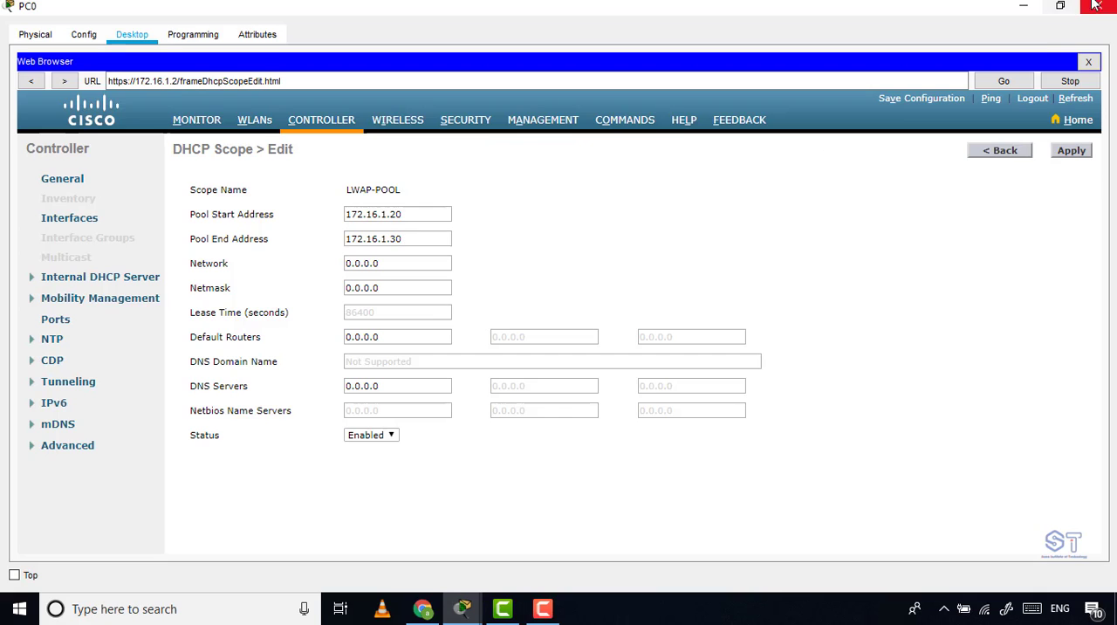
{"action": "left_click", "coordinate": [1024, 5]}
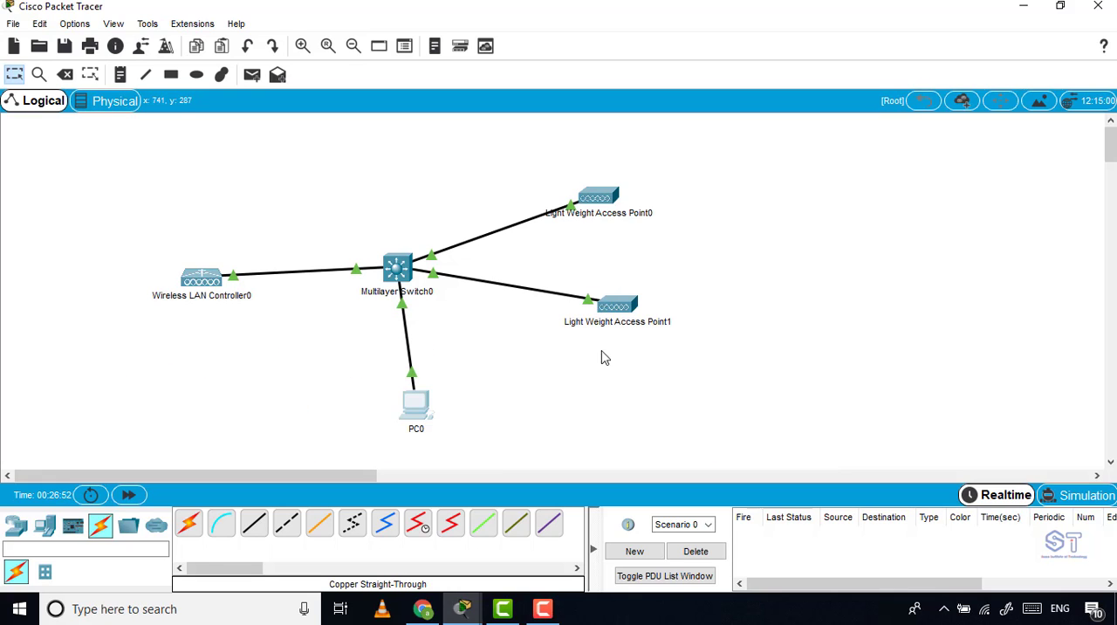
{"action": "left_click", "coordinate": [417, 413]}
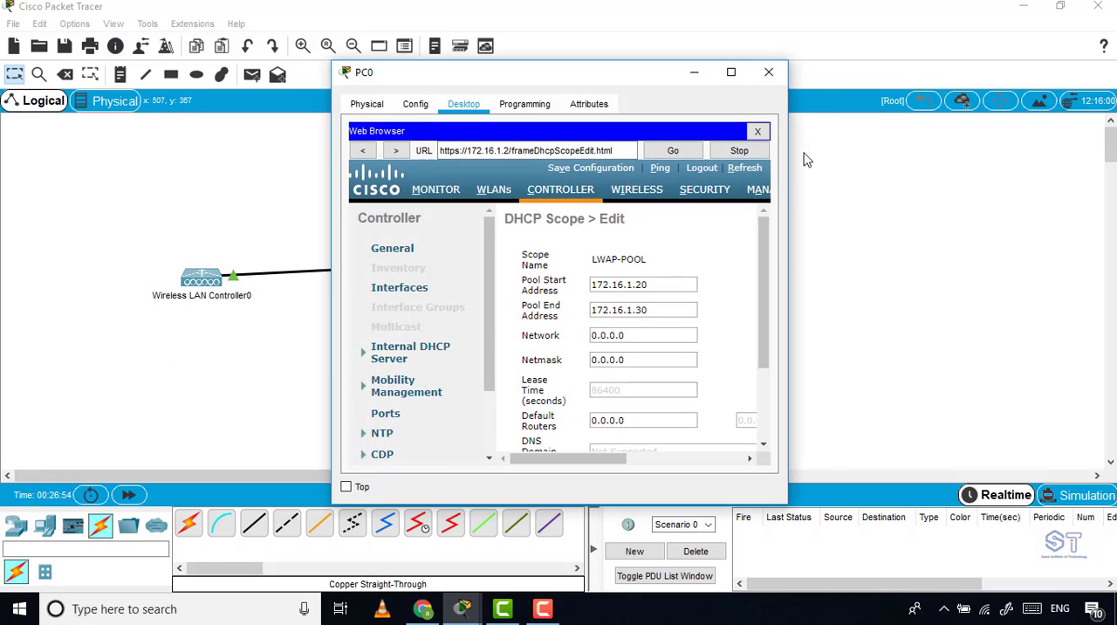
{"action": "left_click", "coordinate": [731, 71]}
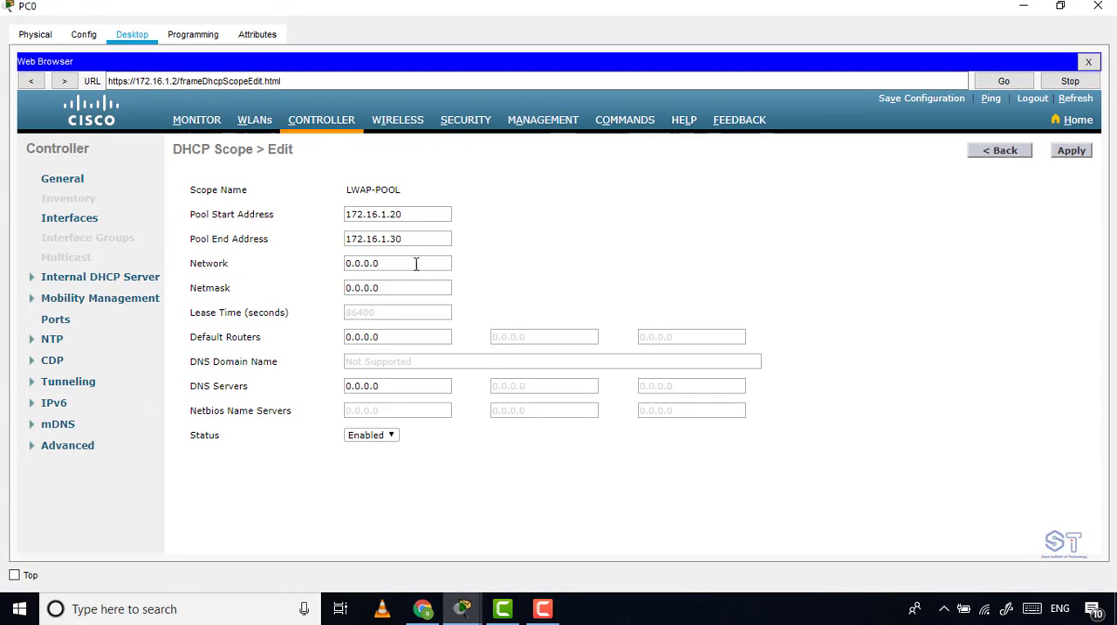
Set the LWAP-POOL scope's network to 172.16.1.0 and move on to its netmask.
{"action": "left_click_drag", "start_coordinate": [417, 264], "coordinate": [249, 269]}
{"action": "type", "text": "255.255"}
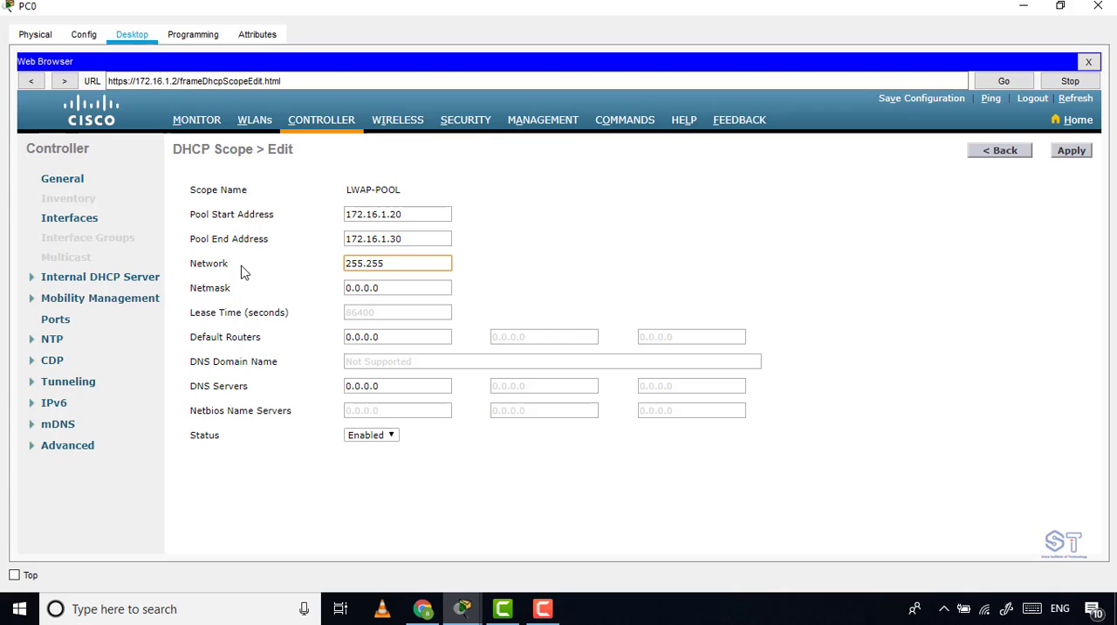
{"action": "key", "text": "BackSpace"}
{"action": "key", "text": "BackSpace"}
{"action": "key", "text": "BackSpace"}
{"action": "key", "text": "BackSpace"}
{"action": "key", "text": "BackSpace"}
{"action": "key", "text": "BackSpace"}
{"action": "key", "text": "BackSpace"}
{"action": "type", "text": "172.16.1.100"}
{"action": "key", "text": "BackSpace"}
{"action": "key", "text": "BackSpace"}
{"action": "type", "text": "0"}
{"action": "key", "text": "Tab"}
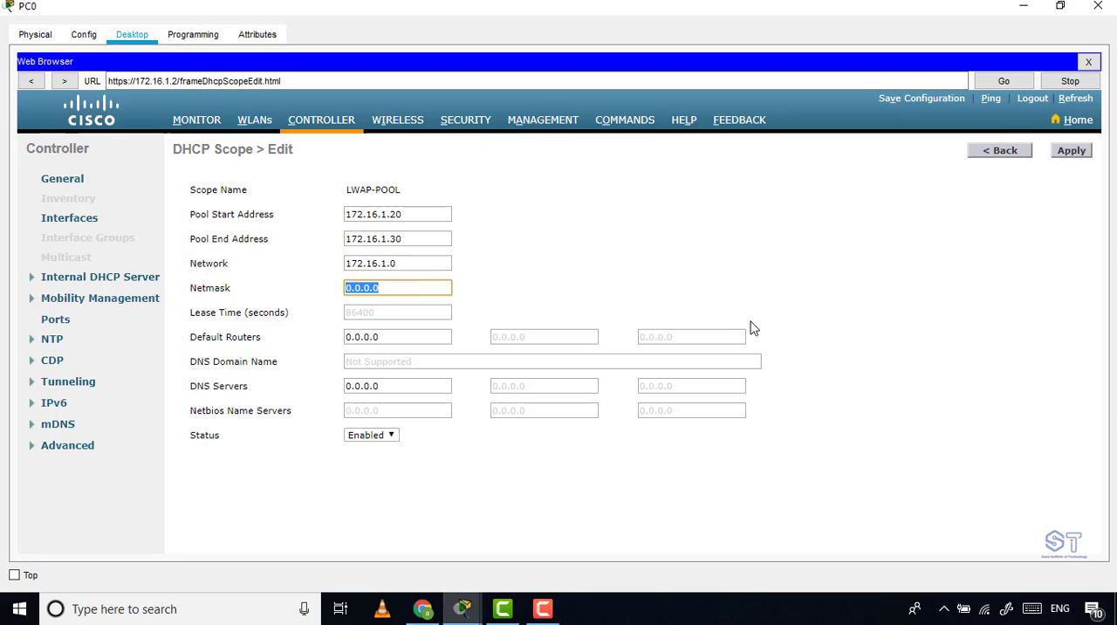
Set the LWAP-POOL scope's netmask to 255.255.255.0 and apply the scope settings.
{"action": "type", "text": "255.255.255.0"}
{"action": "left_click_drag", "start_coordinate": [391, 339], "coordinate": [324, 345]}
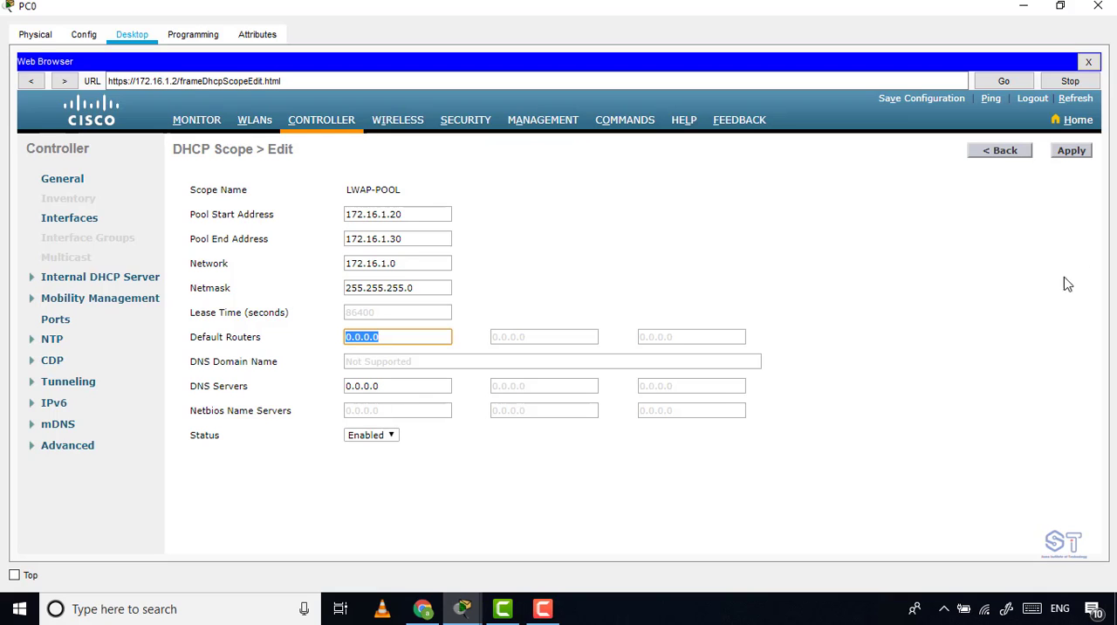
{"action": "left_click", "coordinate": [1071, 153]}
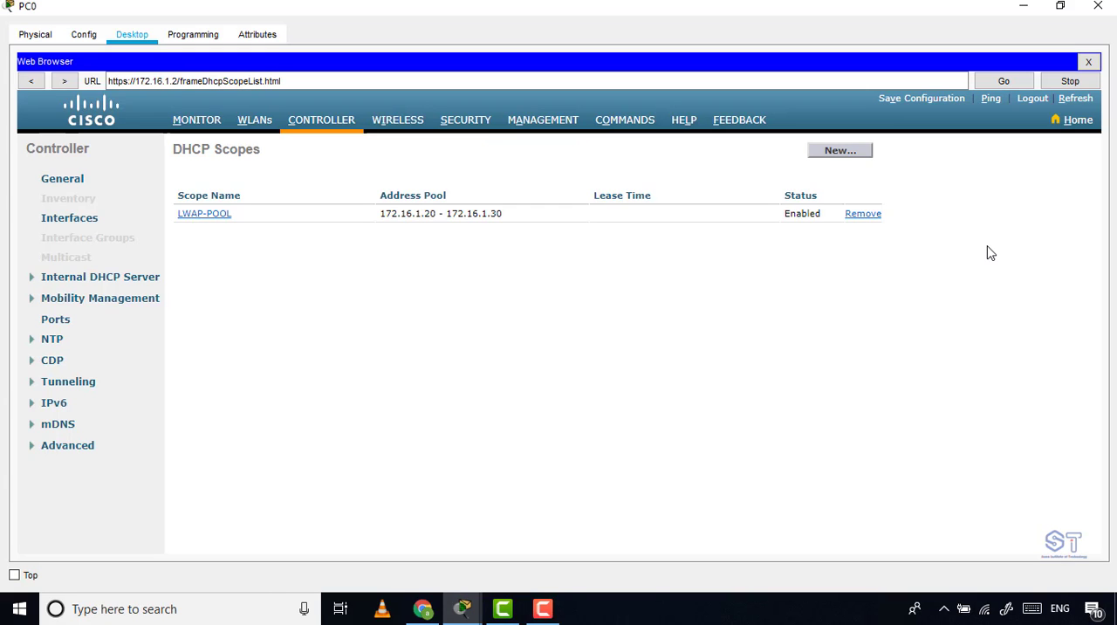
Return to the topology, fast-forward the network time and check Light Weight Access Point0's IP address and CAPWAP status.
{"action": "left_click", "coordinate": [1023, 6]}
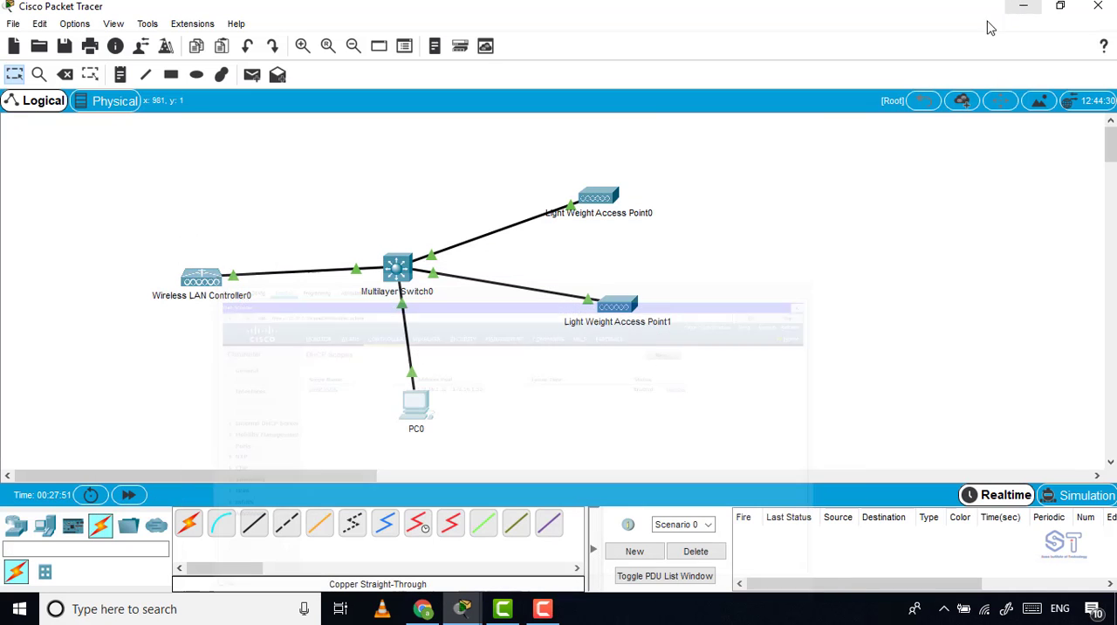
{"action": "left_click", "coordinate": [128, 495]}
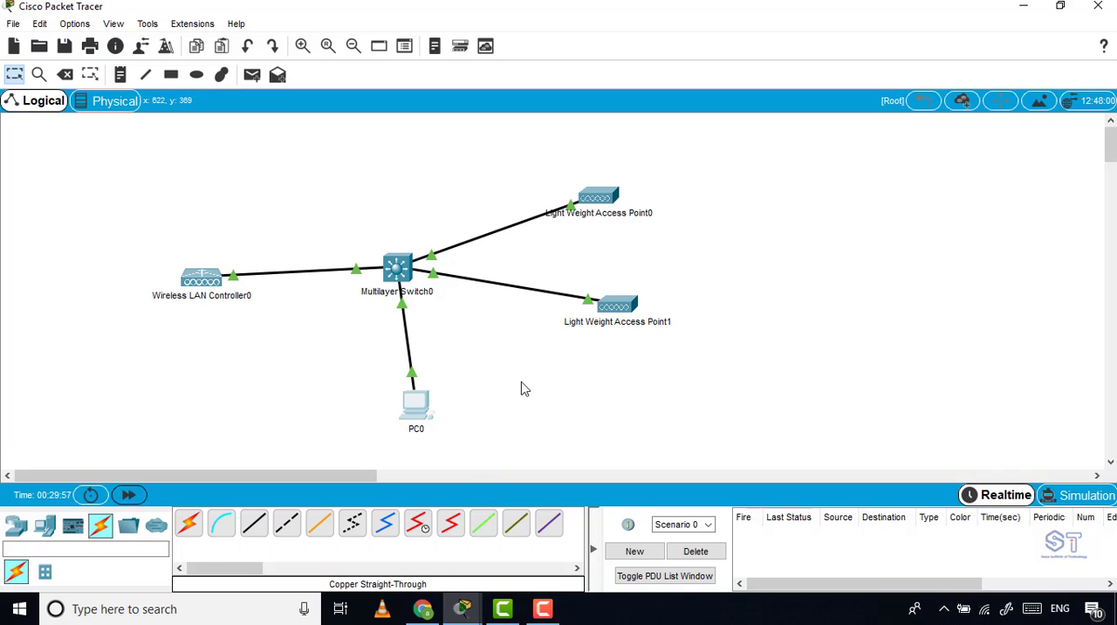
{"action": "mouse_move", "coordinate": [589, 202]}
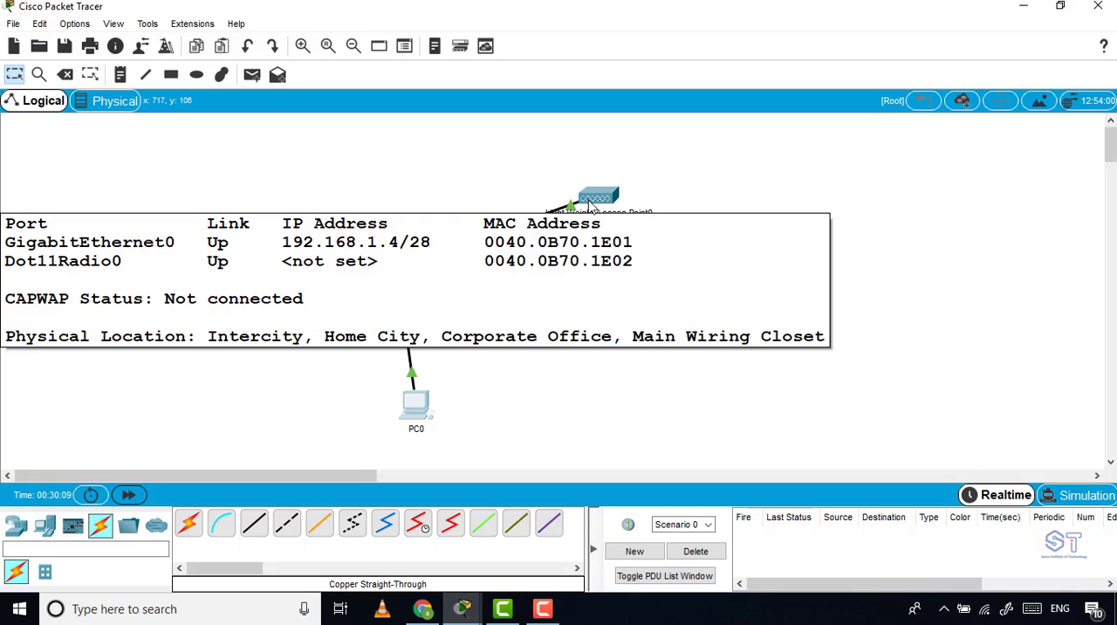
Delete the cables linking Multilayer Switch0 to both lightweight access points.
{"action": "left_click", "coordinate": [66, 77]}
{"action": "left_click", "coordinate": [526, 220]}
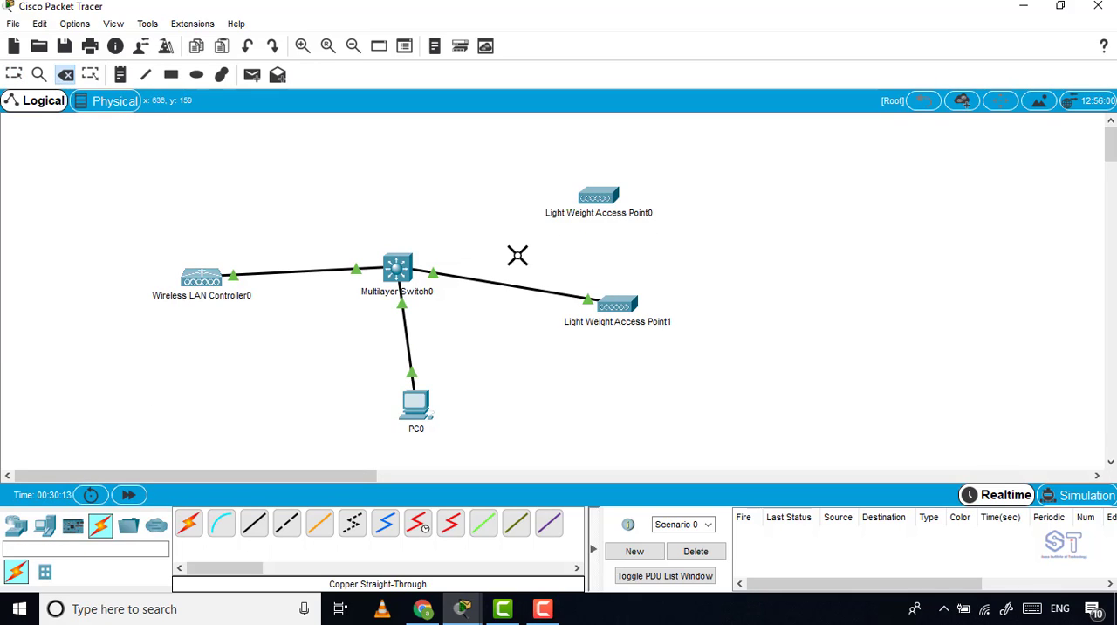
{"action": "left_click", "coordinate": [503, 286]}
{"action": "left_click", "coordinate": [13, 74]}
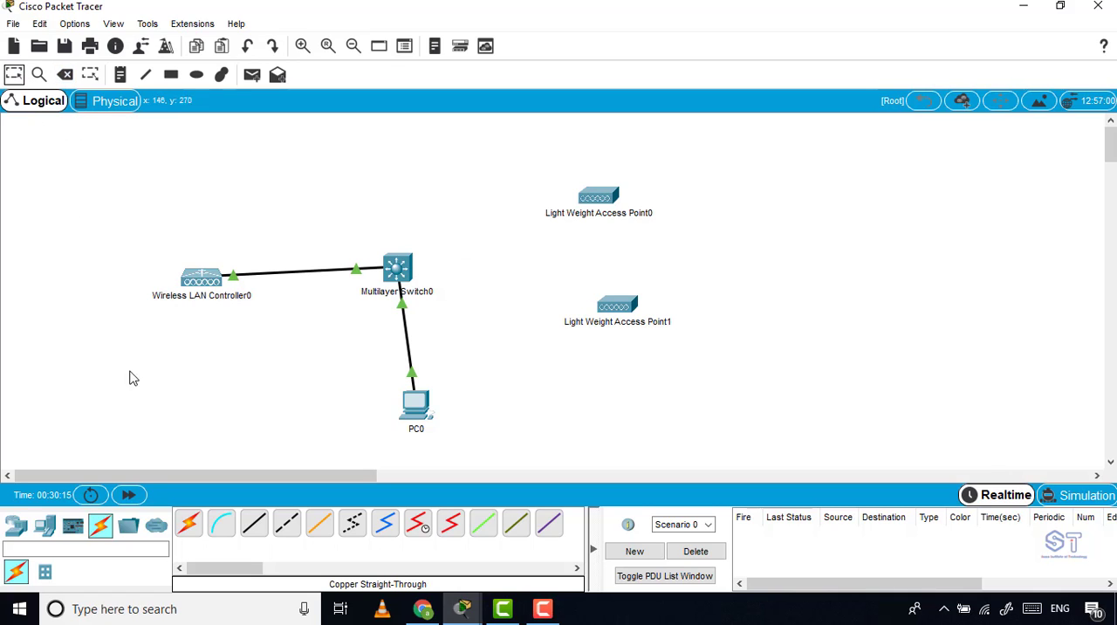
Connect Multilayer Switch0's FastEthernet0/1 port to Light Weight Access Point0 with a copper straight-through cable.
{"action": "left_click", "coordinate": [254, 523]}
{"action": "left_click", "coordinate": [397, 268]}
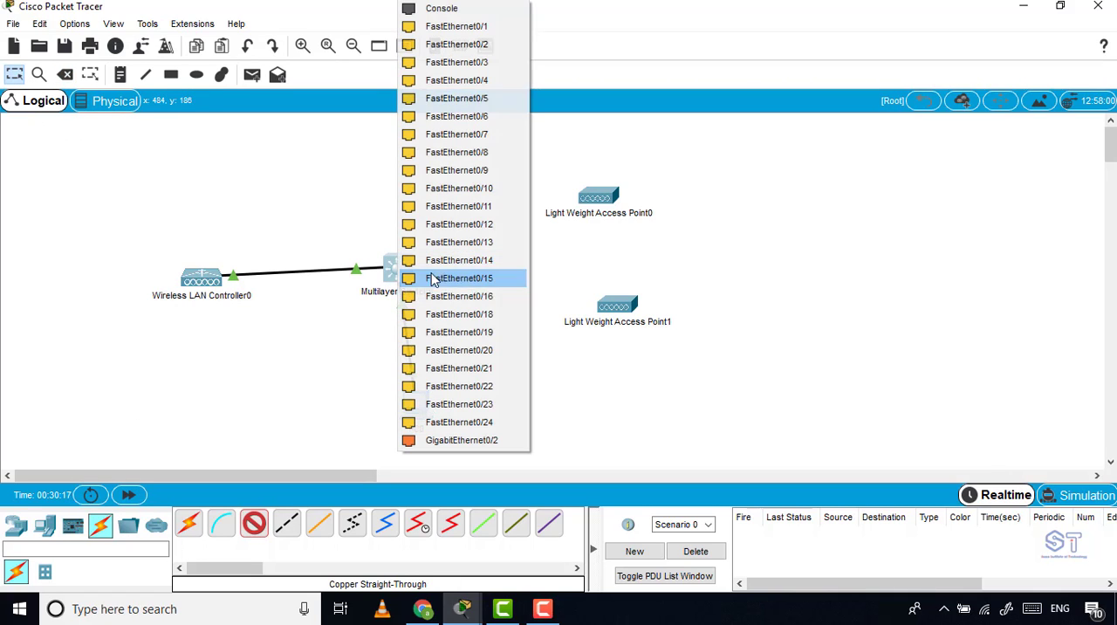
{"action": "left_click", "coordinate": [457, 27]}
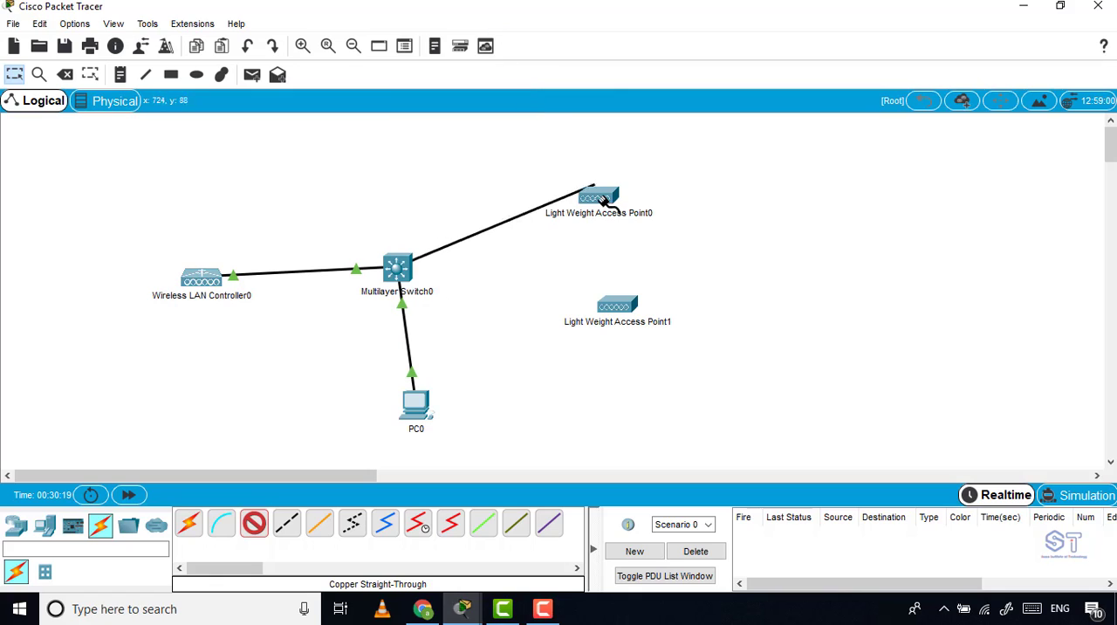
{"action": "left_click", "coordinate": [602, 199]}
{"action": "left_click", "coordinate": [635, 209]}
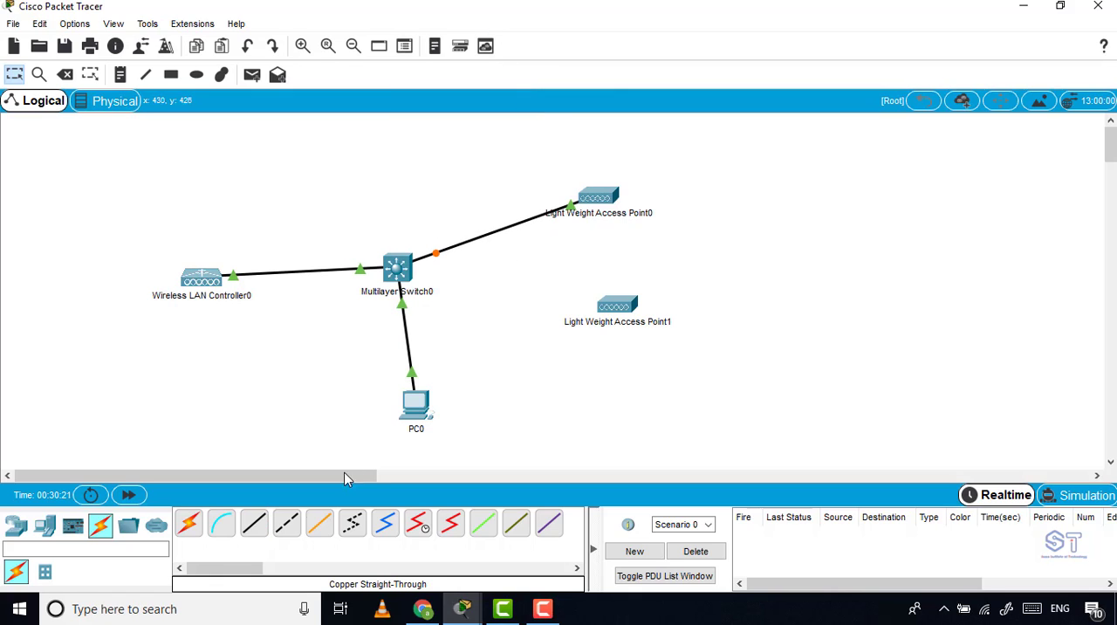
Connect Multilayer Switch0 to Light Weight Access Point1 with a copper straight-through cable.
{"action": "left_click", "coordinate": [253, 522]}
{"action": "left_click", "coordinate": [398, 267]}
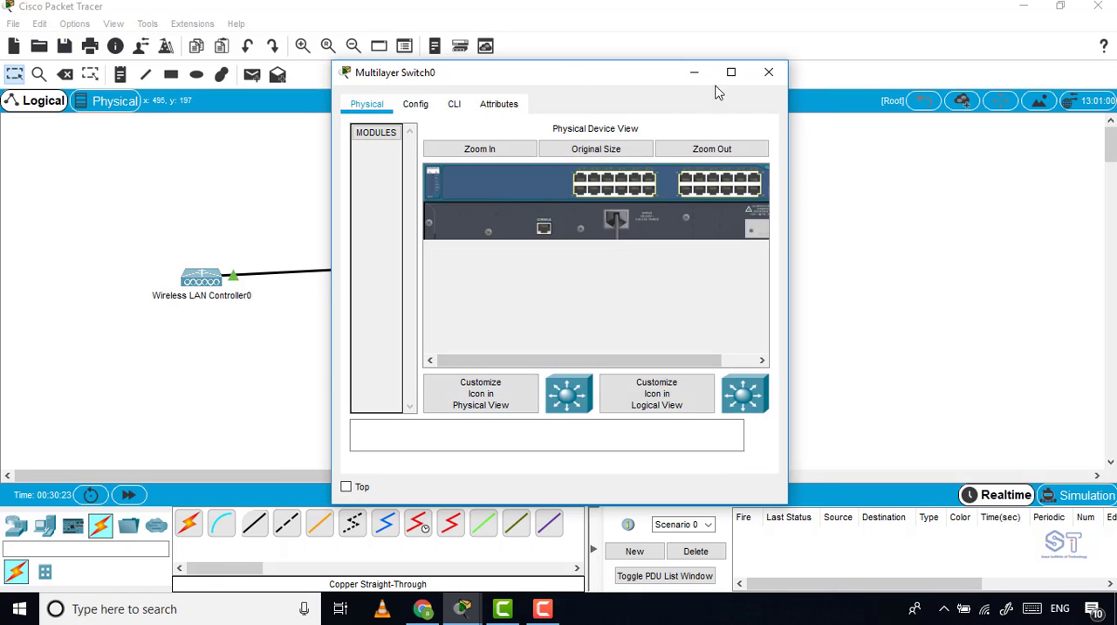
{"action": "left_click", "coordinate": [766, 73]}
{"action": "left_click", "coordinate": [254, 523]}
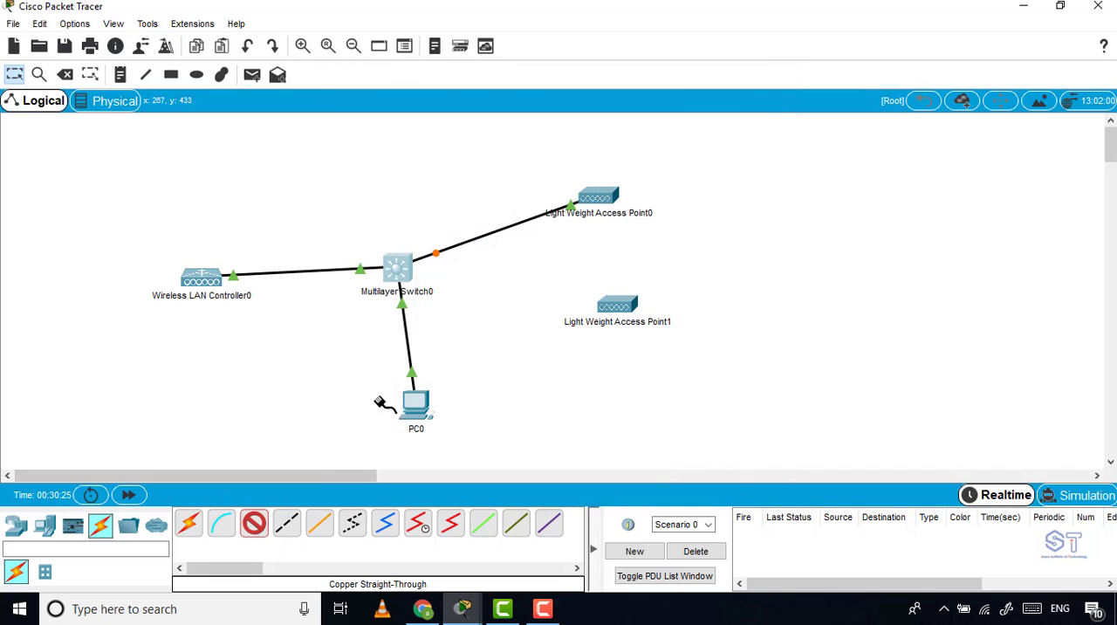
{"action": "left_click", "coordinate": [398, 273]}
{"action": "left_click", "coordinate": [480, 422]}
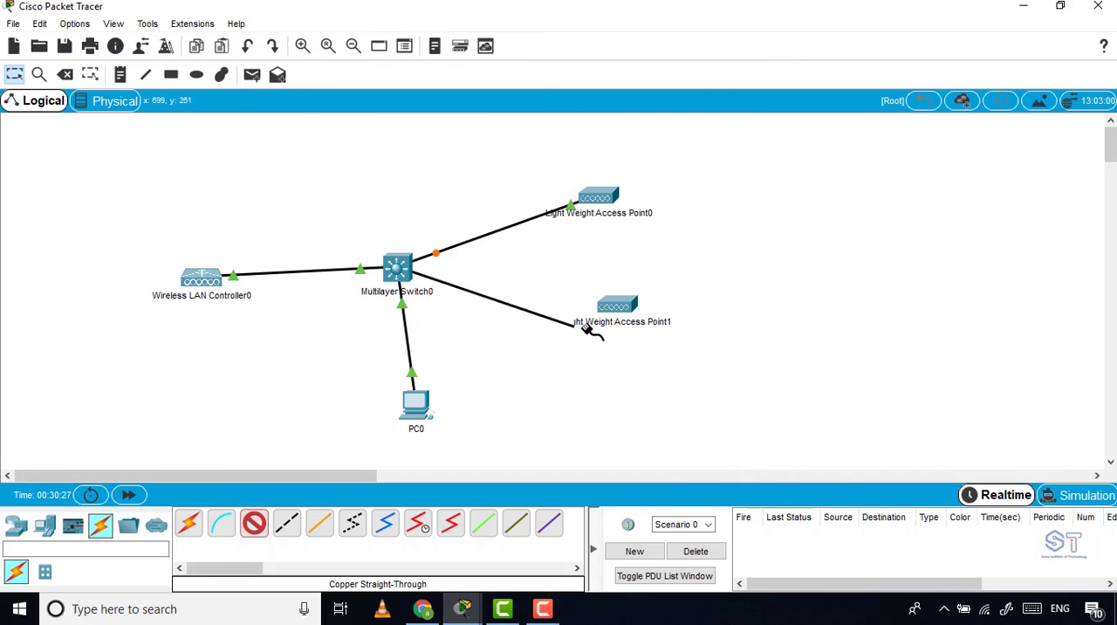
{"action": "left_click", "coordinate": [604, 306]}
{"action": "left_click", "coordinate": [656, 316]}
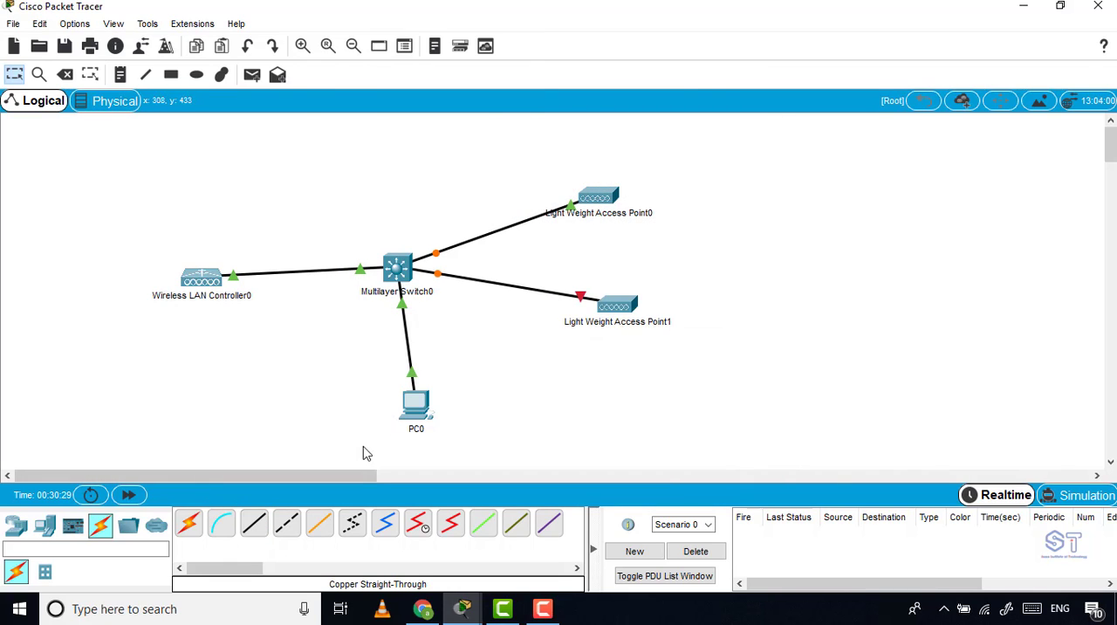
Plug the power adapter into Light Weight Access Point1 and close its device window.
{"action": "left_click", "coordinate": [630, 309]}
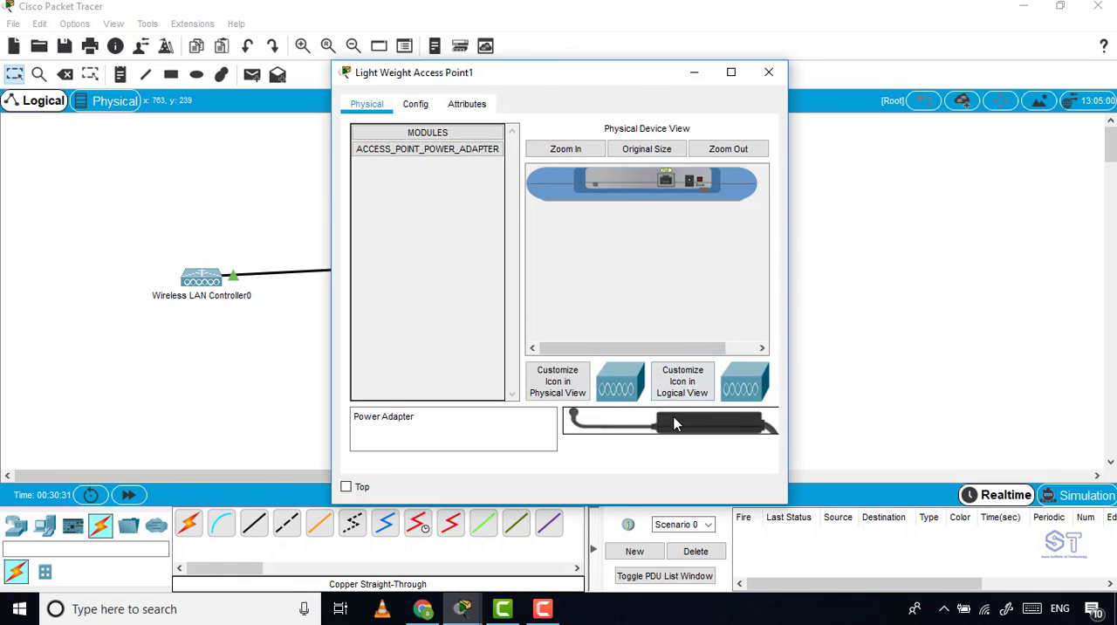
{"action": "left_click_drag", "start_coordinate": [668, 421], "coordinate": [695, 185]}
{"action": "left_click_drag", "start_coordinate": [714, 429], "coordinate": [702, 183]}
{"action": "left_click_drag", "start_coordinate": [711, 432], "coordinate": [689, 179]}
{"action": "left_click", "coordinate": [769, 72]}
Fast-forward the network time and check the IP address and CAPWAP status of both access points.
{"action": "left_click", "coordinate": [131, 494]}
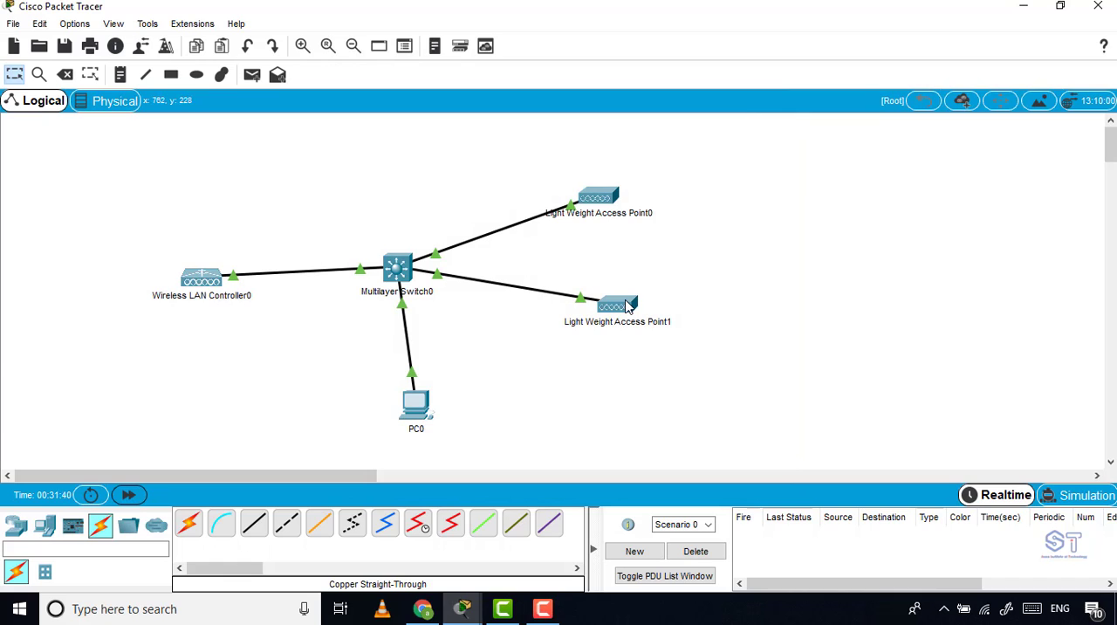
{"action": "mouse_move", "coordinate": [627, 306]}
{"action": "mouse_move", "coordinate": [601, 197]}
Open the controller's WLANs list in PC0's web browser and remove the CCNASOMA WLAN.
{"action": "left_click", "coordinate": [428, 414]}
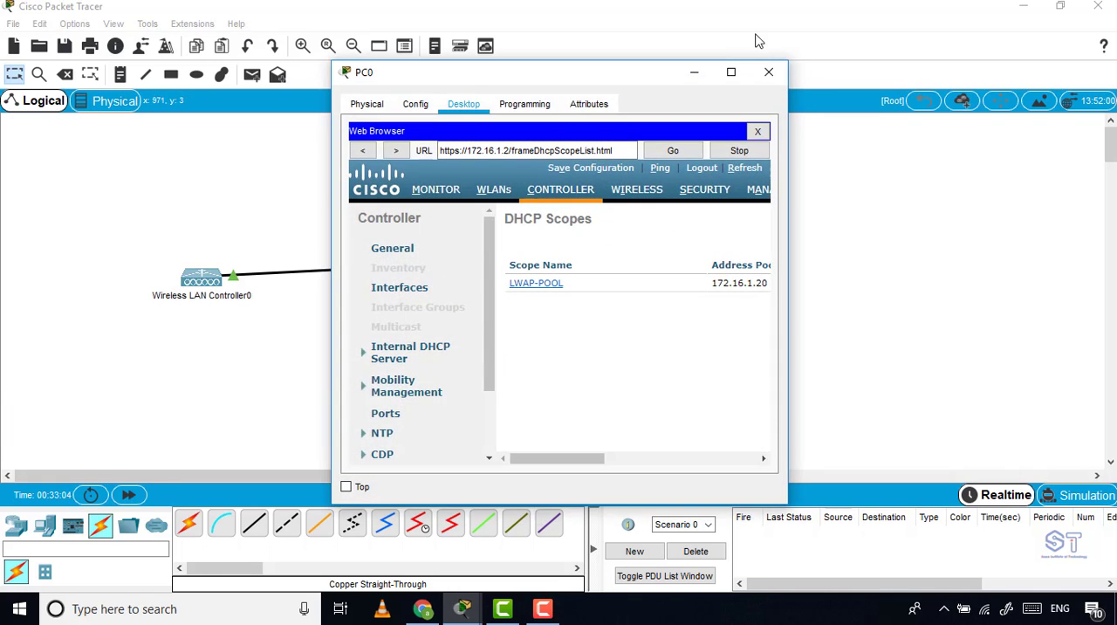
{"action": "left_click", "coordinate": [725, 74]}
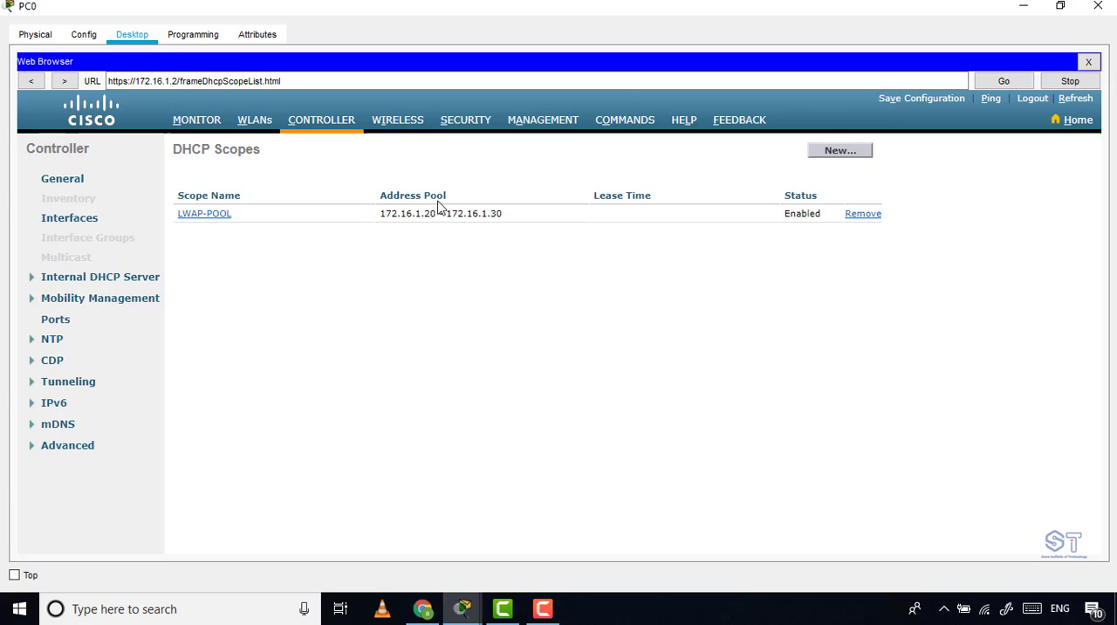
{"action": "left_click", "coordinate": [254, 123]}
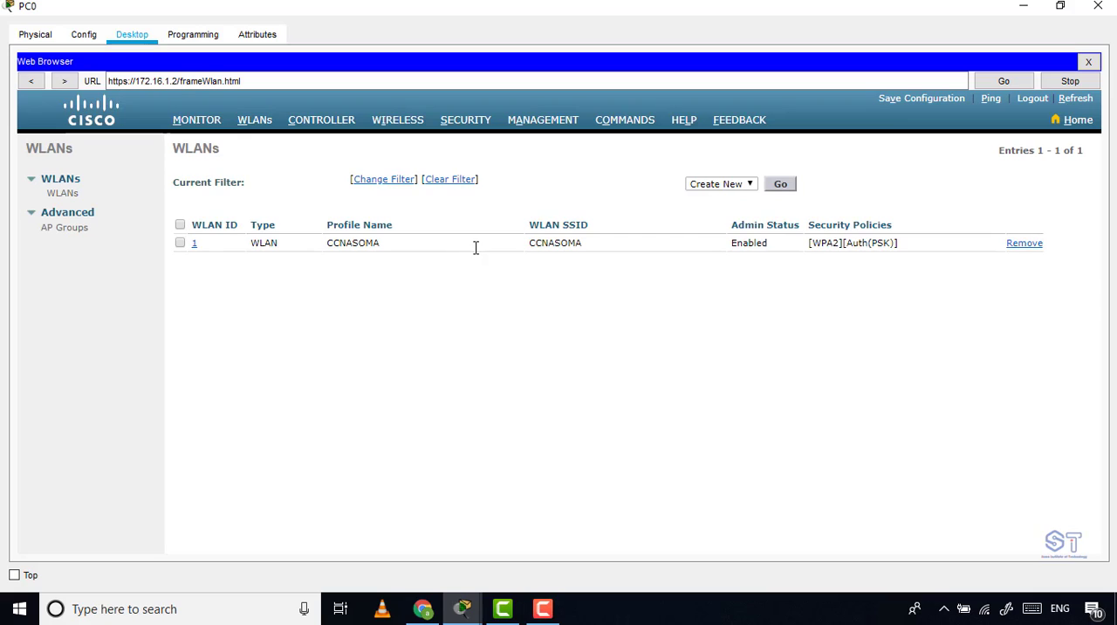
{"action": "double_click", "coordinate": [325, 246]}
{"action": "left_click_drag", "start_coordinate": [326, 245], "coordinate": [407, 243]}
{"action": "left_click", "coordinate": [337, 242]}
{"action": "left_click_drag", "start_coordinate": [329, 243], "coordinate": [382, 239]}
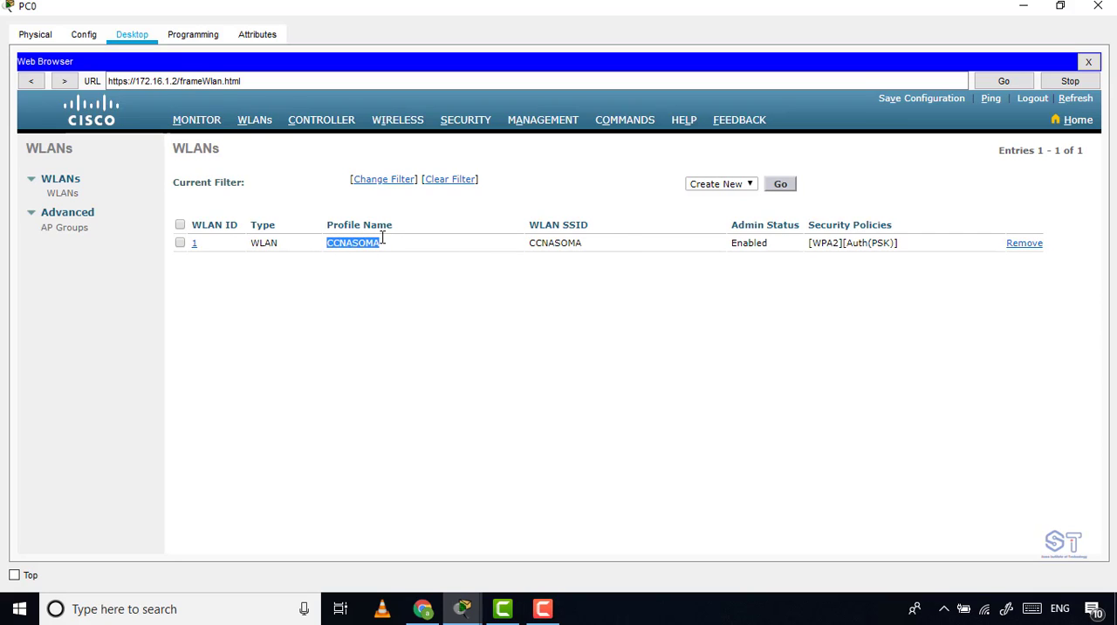
{"action": "left_click", "coordinate": [530, 240]}
{"action": "double_click", "coordinate": [574, 243]}
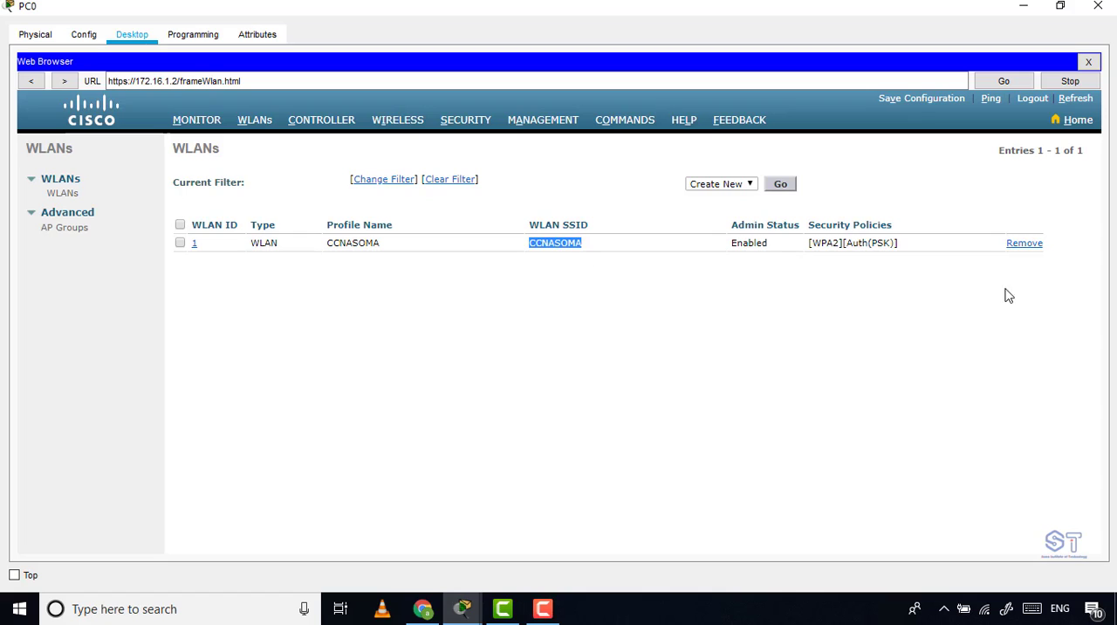
{"action": "left_click", "coordinate": [1020, 246]}
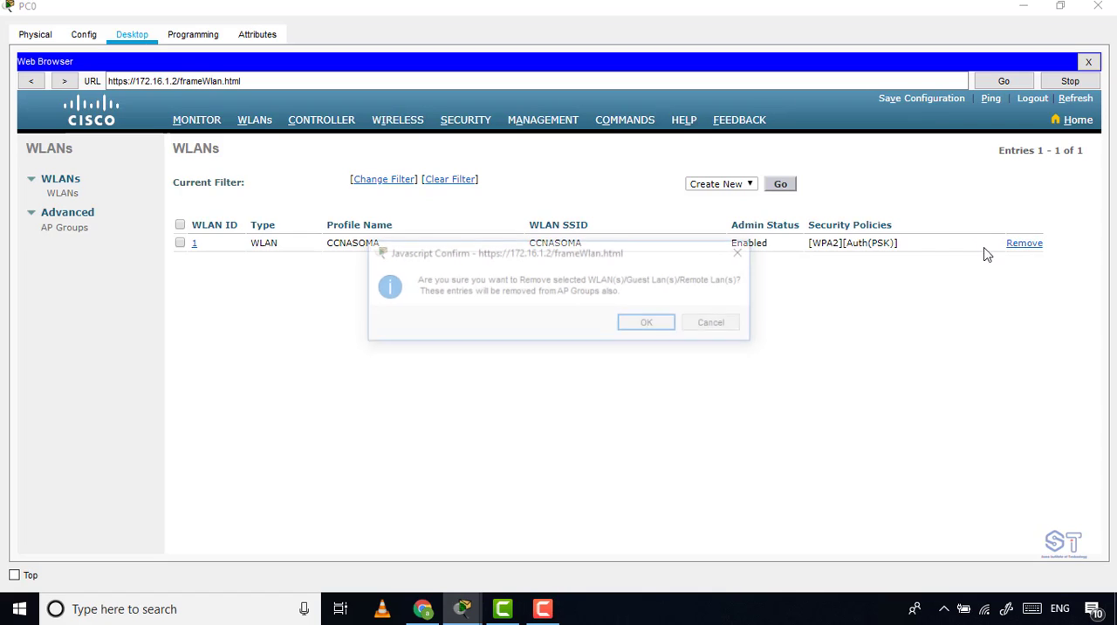
{"action": "left_click", "coordinate": [663, 322]}
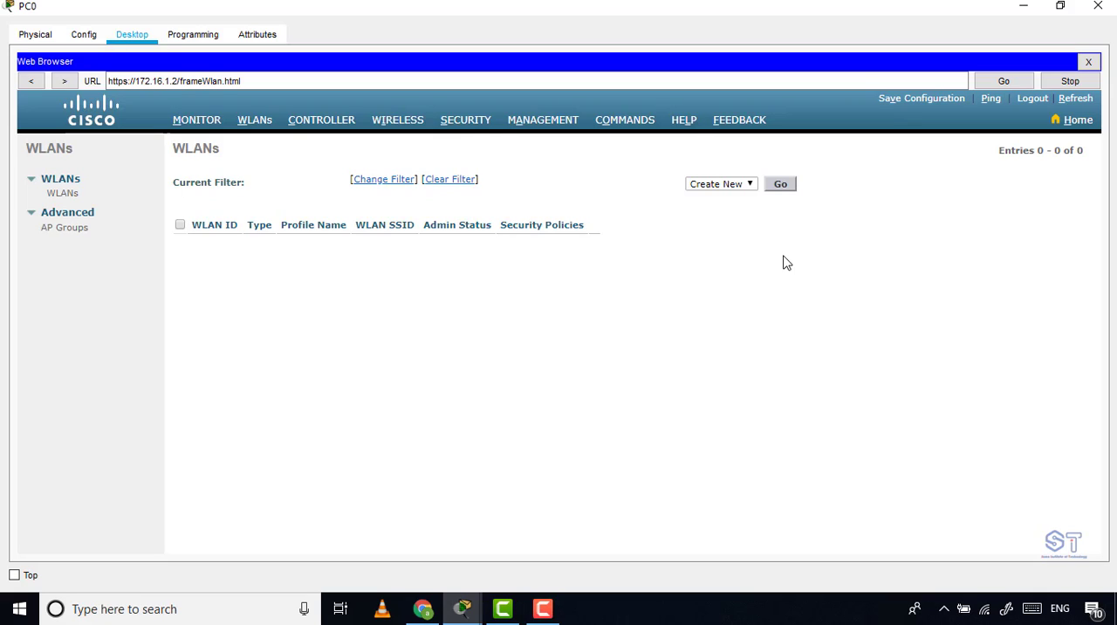
Open the controller's interface list and start creating a new interface.
{"action": "left_click", "coordinate": [315, 132]}
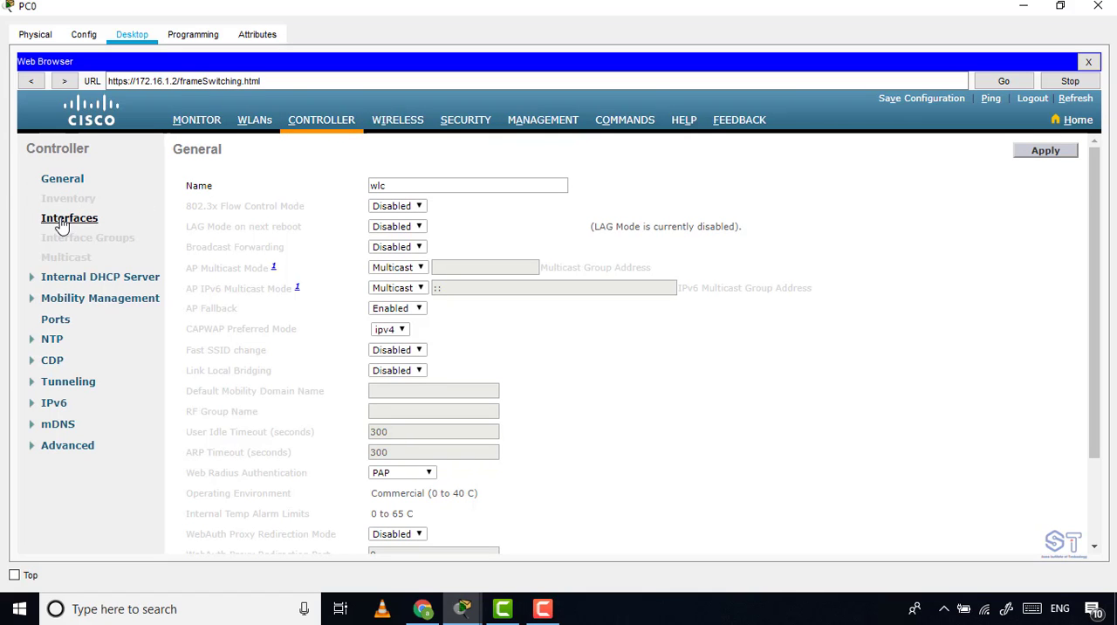
{"action": "left_click", "coordinate": [63, 219]}
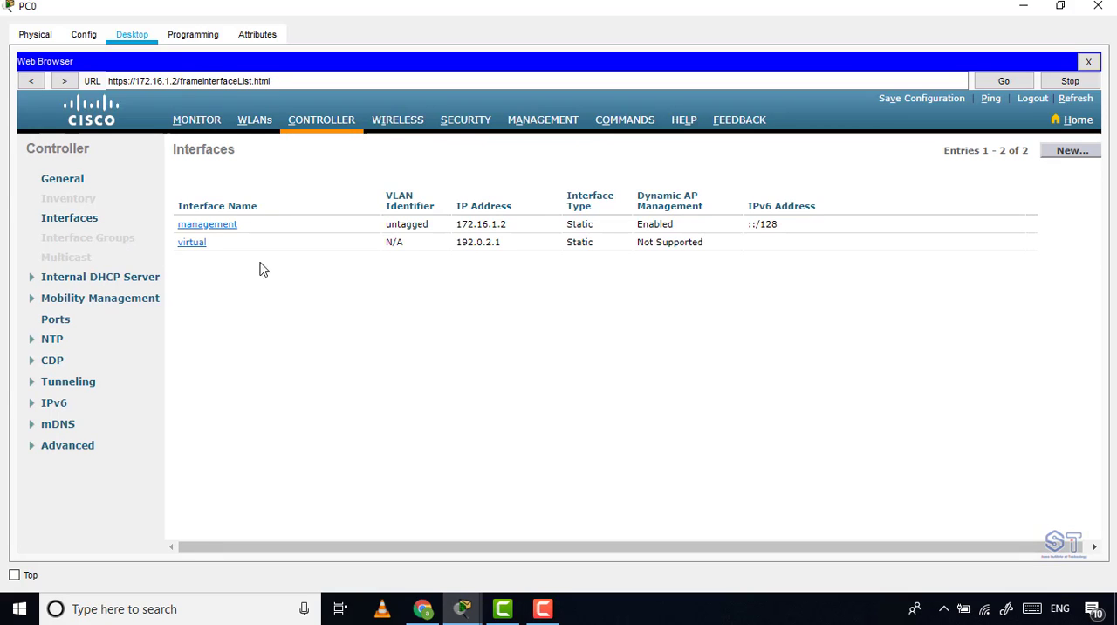
{"action": "left_click", "coordinate": [1058, 153]}
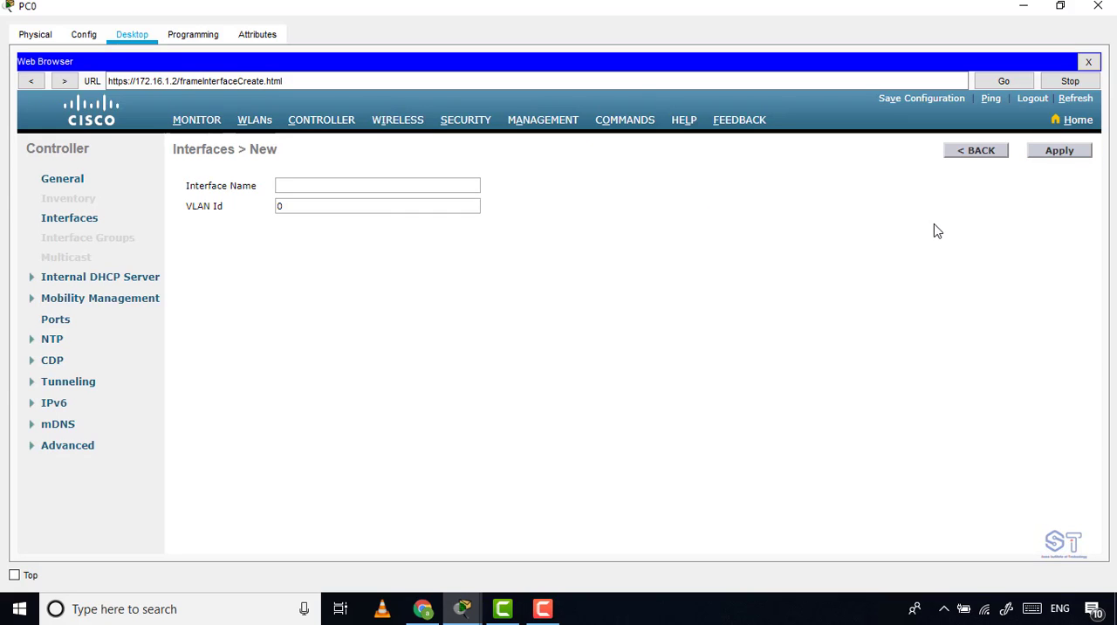
{"action": "left_click", "coordinate": [357, 184]}
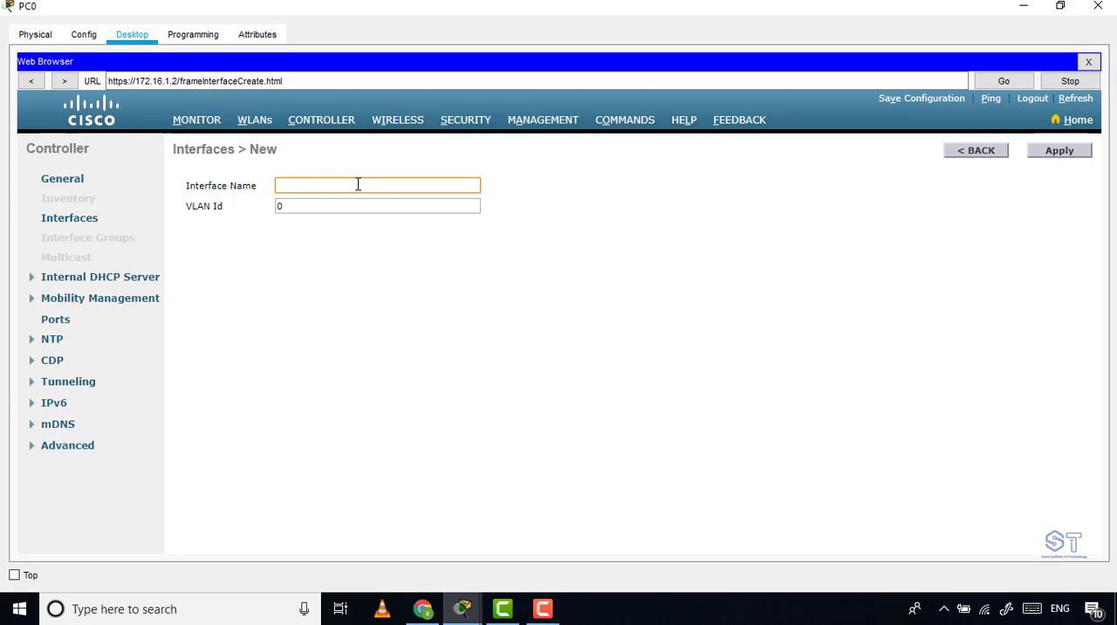
Return to the topology and shift Multilayer Switch0 slightly so it lines up with Wireless LAN Controller0.
{"action": "left_click", "coordinate": [1024, 6]}
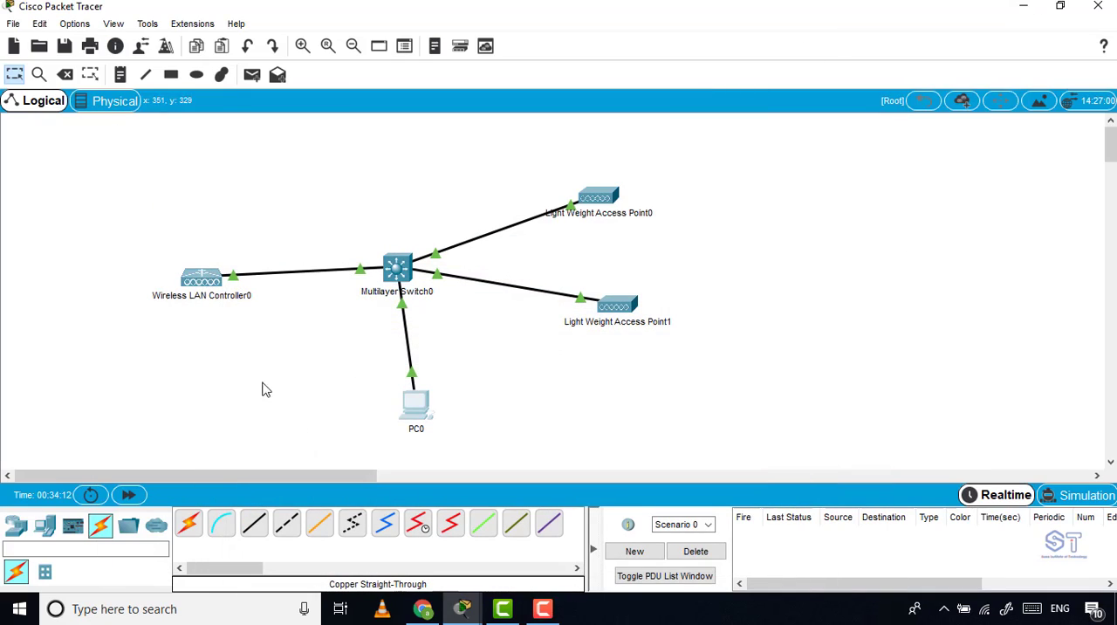
{"action": "left_click_drag", "start_coordinate": [703, 144], "coordinate": [529, 424]}
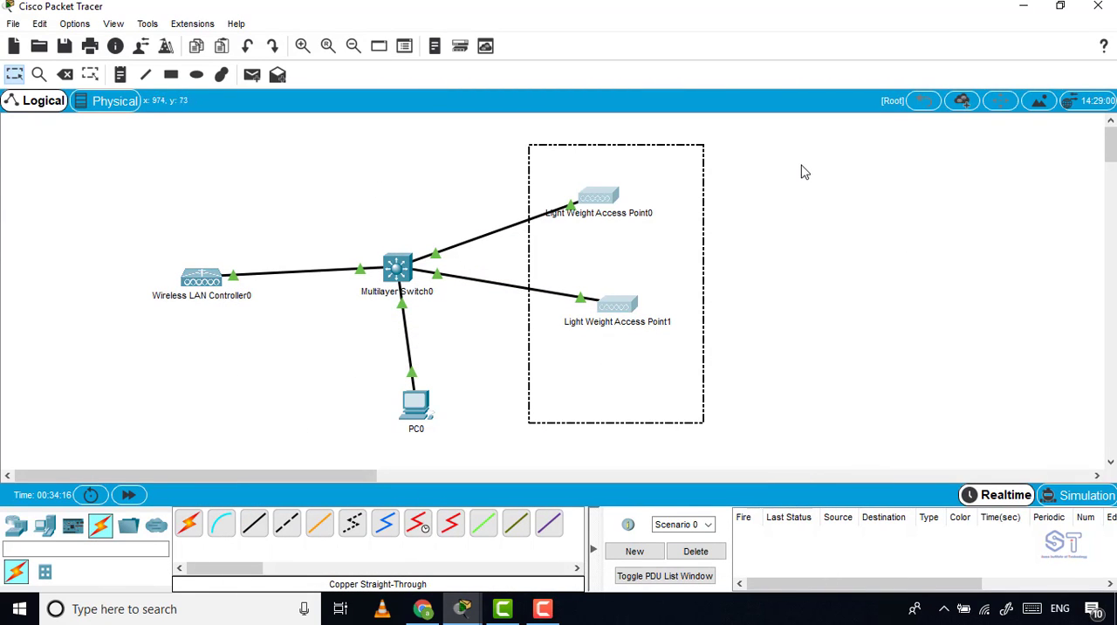
{"action": "left_click_drag", "start_coordinate": [803, 163], "coordinate": [842, 340]}
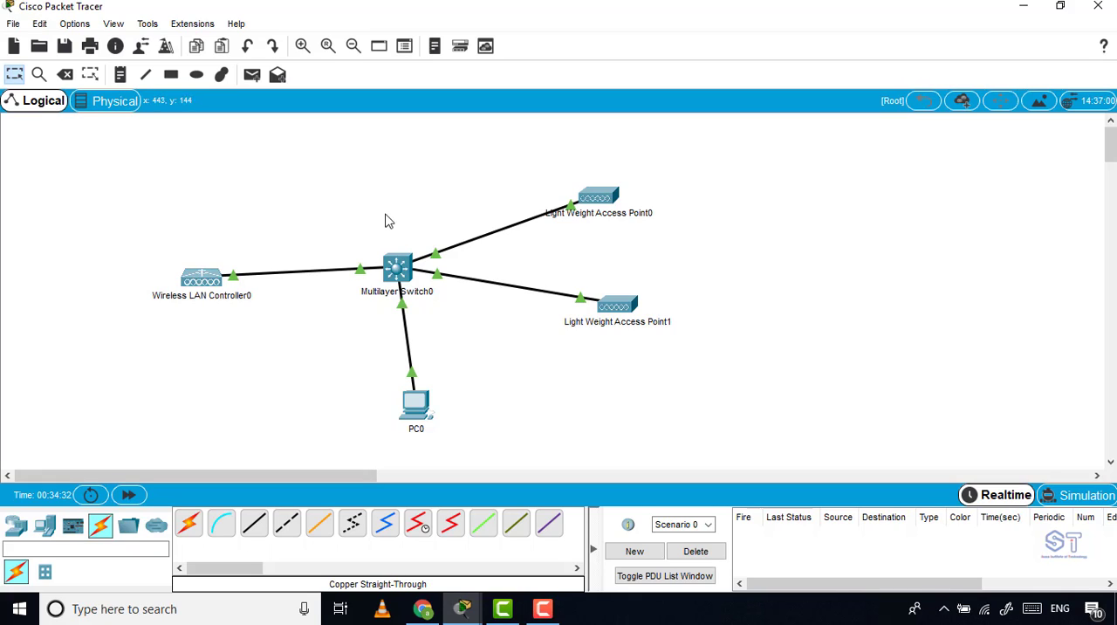
{"action": "mouse_move", "coordinate": [406, 284]}
{"action": "left_mouse_down"}
{"action": "mouse_move", "coordinate": [388, 278]}
{"action": "mouse_move", "coordinate": [404, 312]}
{"action": "mouse_move", "coordinate": [422, 280]}
{"action": "mouse_move", "coordinate": [438, 277]}
{"action": "mouse_move", "coordinate": [414, 281]}
{"action": "left_mouse_up"}
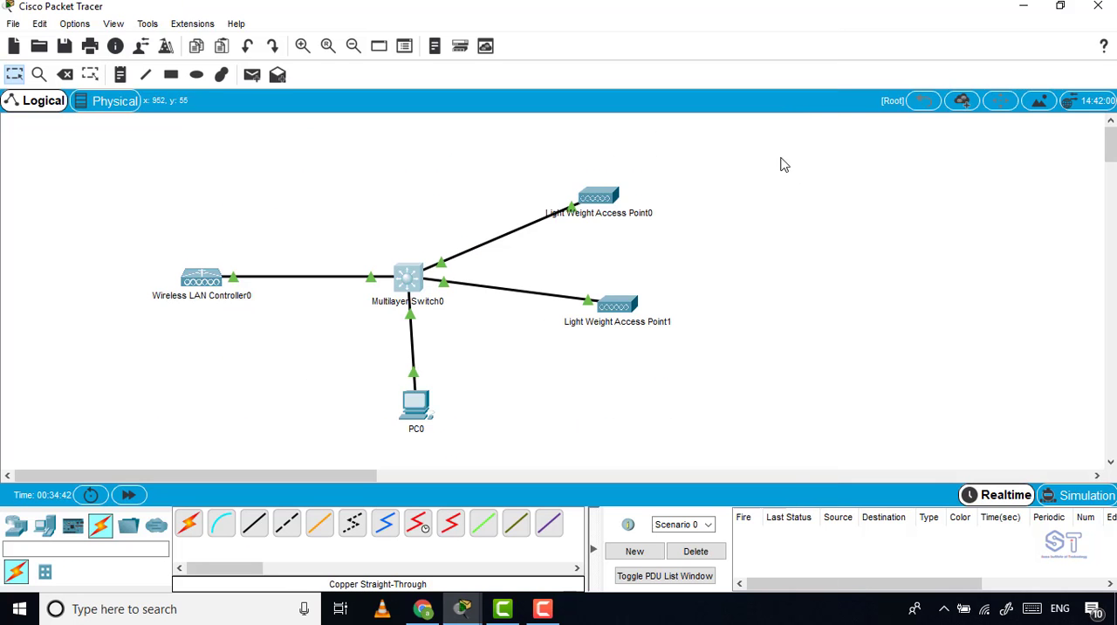
{"action": "left_click_drag", "start_coordinate": [780, 158], "coordinate": [868, 250]}
{"action": "left_click_drag", "start_coordinate": [800, 273], "coordinate": [883, 331]}
{"action": "left_click_drag", "start_coordinate": [792, 347], "coordinate": [850, 440]}
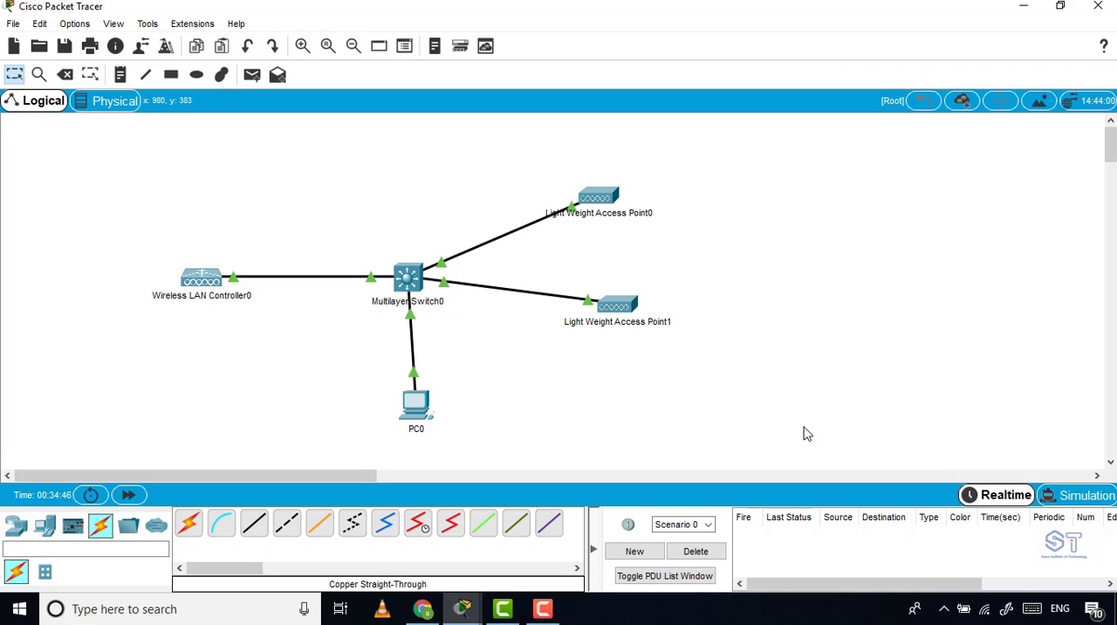
Return to PC0's new interface form and enter the interface name vlan-1 with VLAN Id 1.
{"action": "left_click", "coordinate": [421, 412]}
{"action": "left_click", "coordinate": [731, 72]}
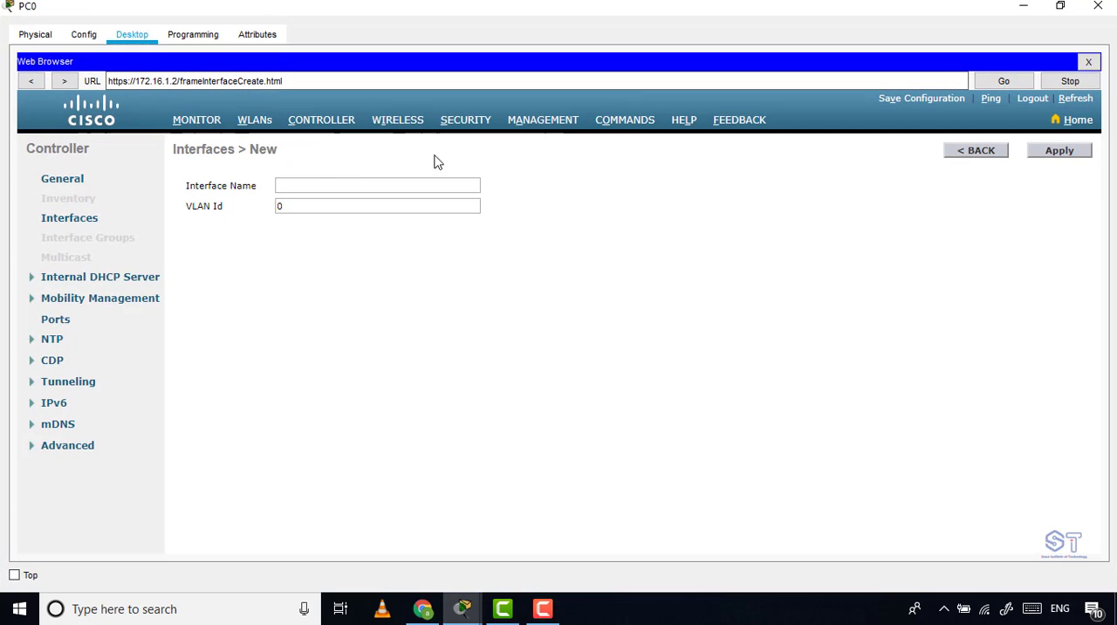
{"action": "left_click", "coordinate": [290, 186]}
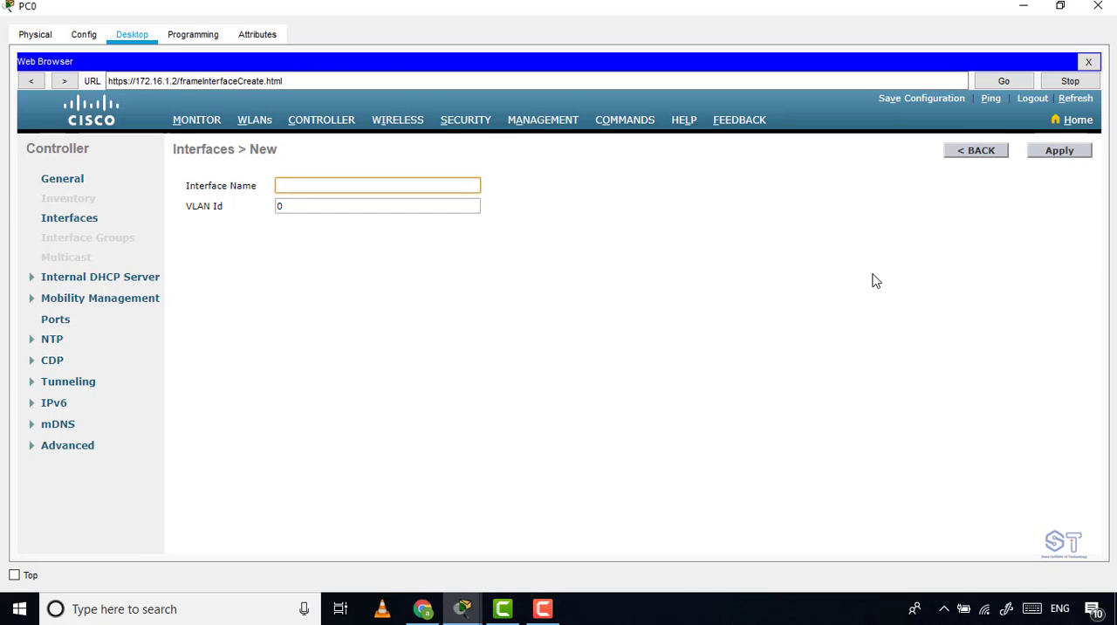
{"action": "type", "text": "1"}
{"action": "key", "text": "BackSpace"}
{"action": "type", "text": "vlan-1"}
{"action": "left_click", "coordinate": [302, 205]}
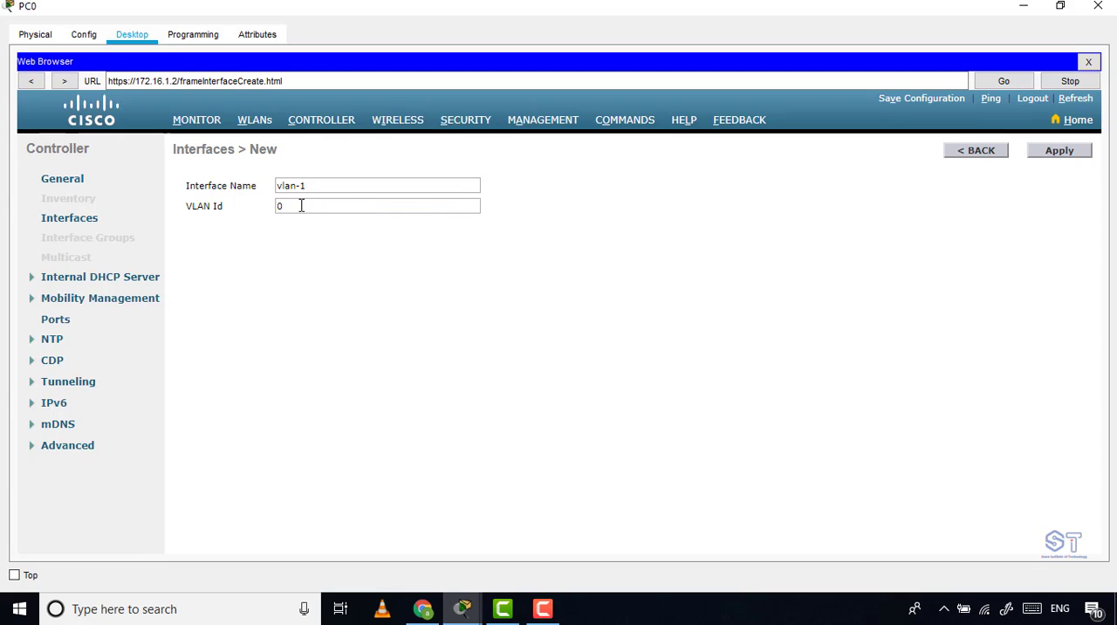
{"action": "key", "text": "BackSpace"}
{"action": "type", "text": "1"}
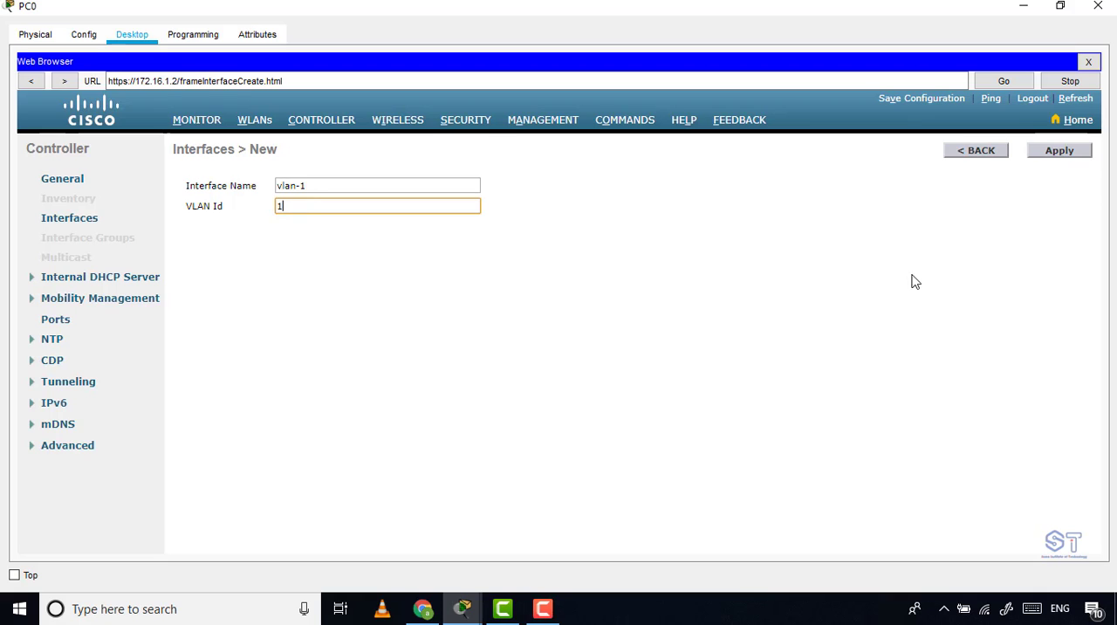
Create the vlan-1 interface and enter 172.16.1.3 as its IP address.
{"action": "left_click", "coordinate": [1058, 151]}
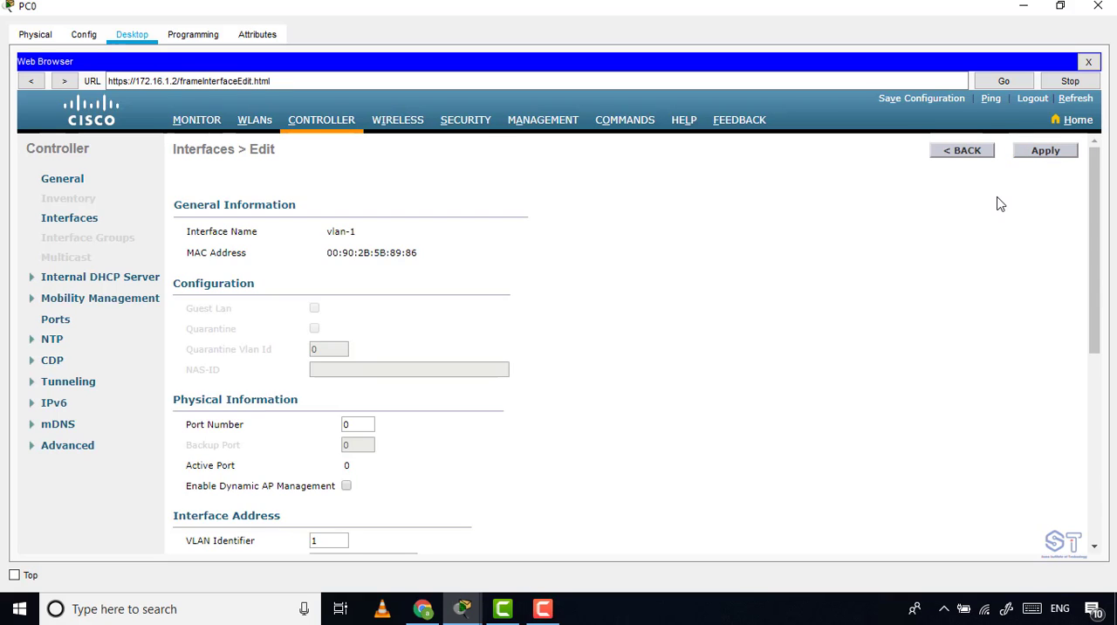
{"action": "scroll", "coordinate": [999, 205], "scroll_direction": "down", "scroll_amount": 3}
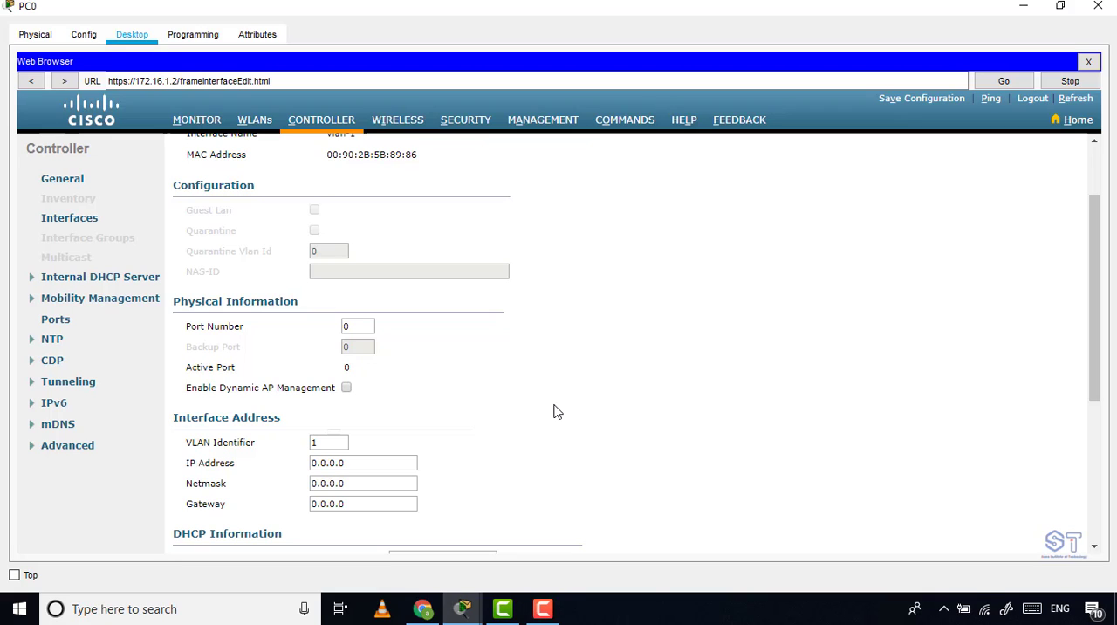
{"action": "triple_click", "coordinate": [374, 468]}
{"action": "type", "text": "172.16."}
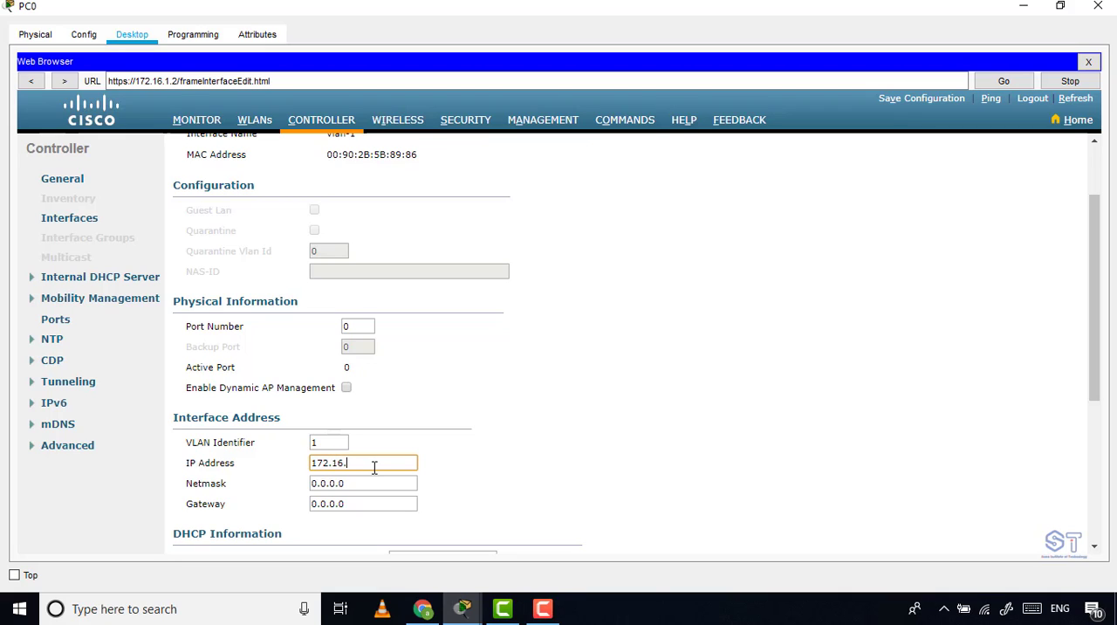
{"action": "type", "text": "1.2"}
{"action": "key", "text": "BackSpace"}
{"action": "type", "text": "3"}
{"action": "left_click", "coordinate": [193, 82]}
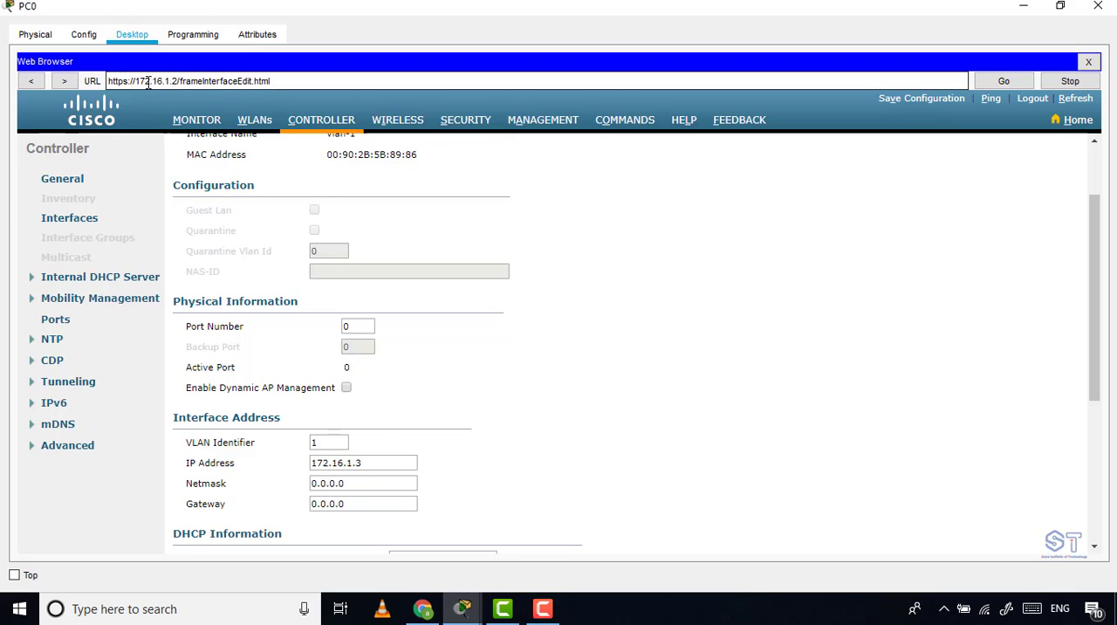
{"action": "left_click_drag", "start_coordinate": [137, 81], "coordinate": [176, 80]}
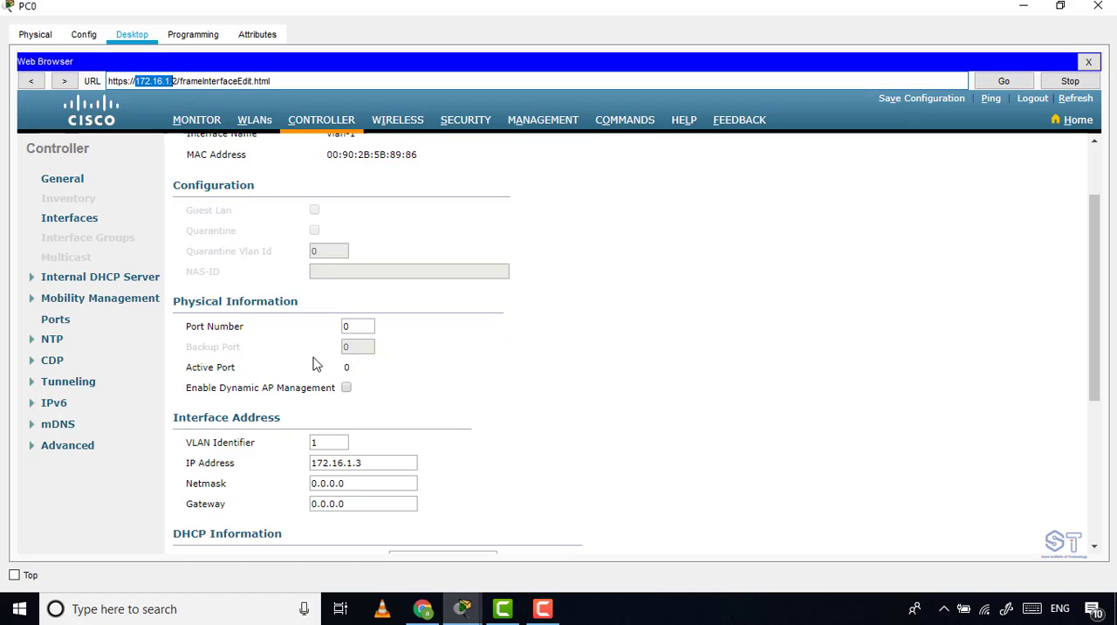
{"action": "scroll", "coordinate": [352, 407], "scroll_direction": "up", "scroll_amount": 2}
{"action": "scroll", "coordinate": [361, 452], "scroll_direction": "down", "scroll_amount": 3}
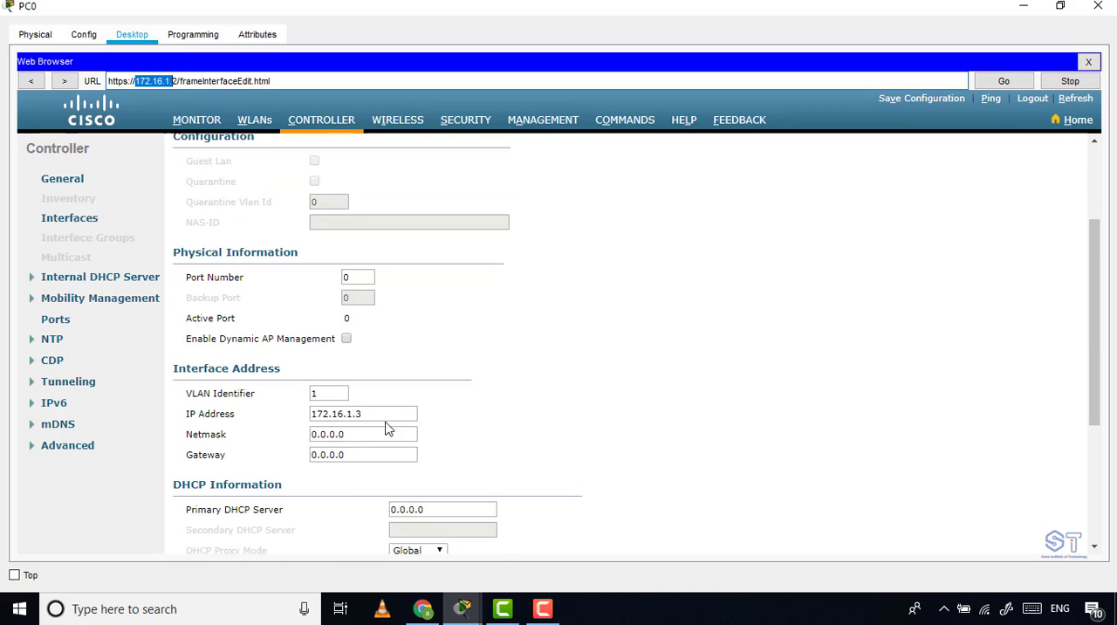
Enter netmask 255.255.255.0 and gateway 172.16.1.1 for the vlan-1 interface.
{"action": "left_click_drag", "start_coordinate": [384, 417], "coordinate": [251, 415]}
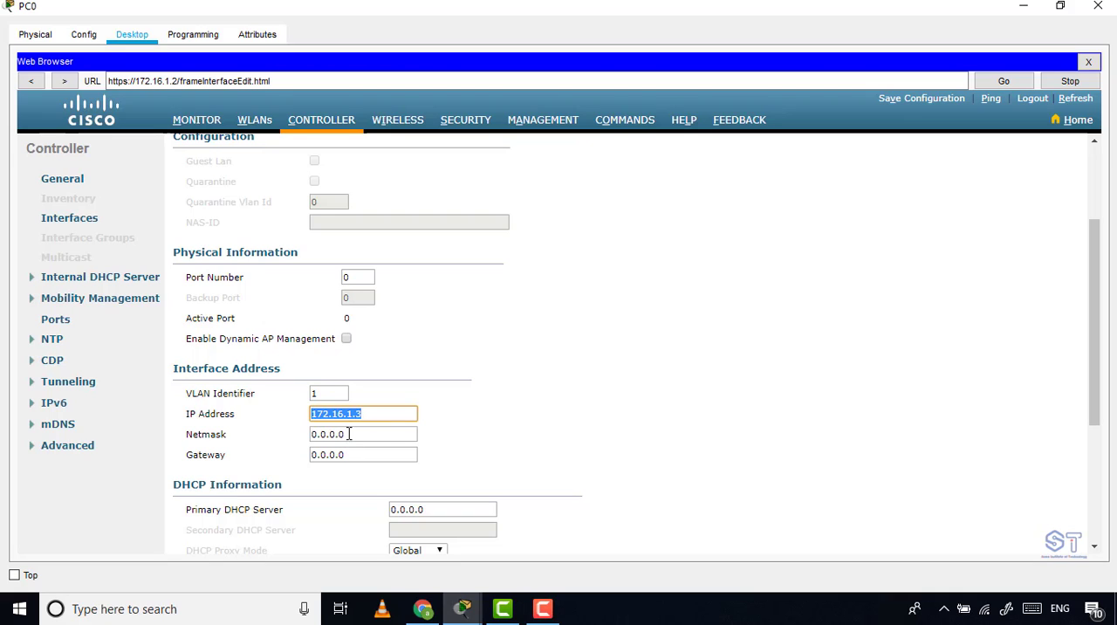
{"action": "key", "text": "Tab"}
{"action": "type", "text": "2"}
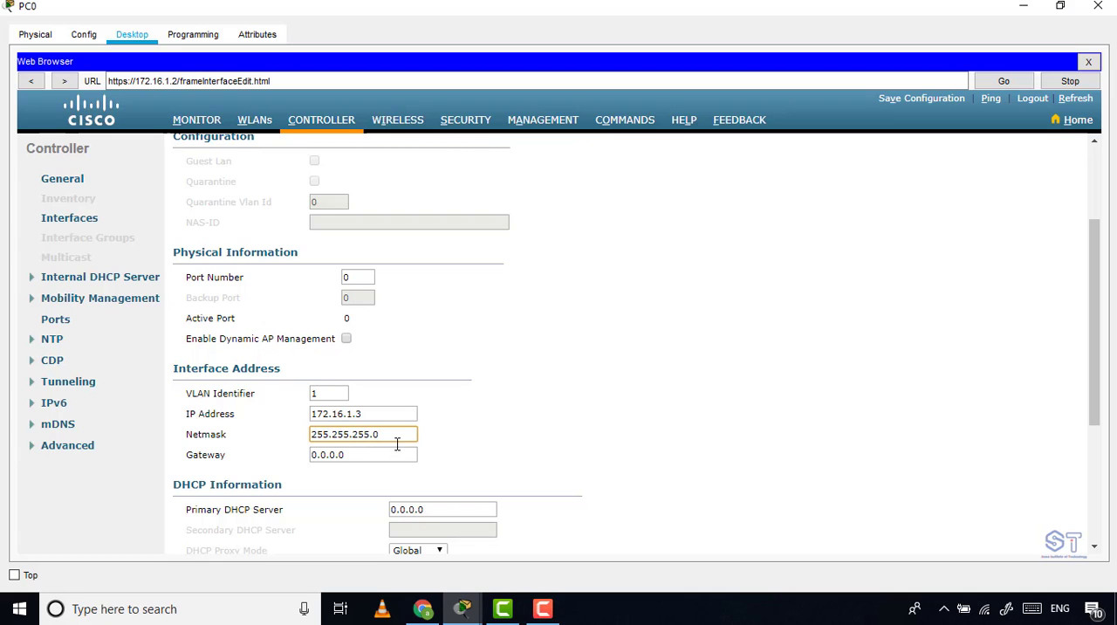
{"action": "left_click_drag", "start_coordinate": [373, 415], "coordinate": [223, 416]}
{"action": "key", "text": "ctrl+c"}
{"action": "key", "text": "Tab"}
{"action": "key", "text": "Tab"}
{"action": "key", "text": "ctrl+v"}
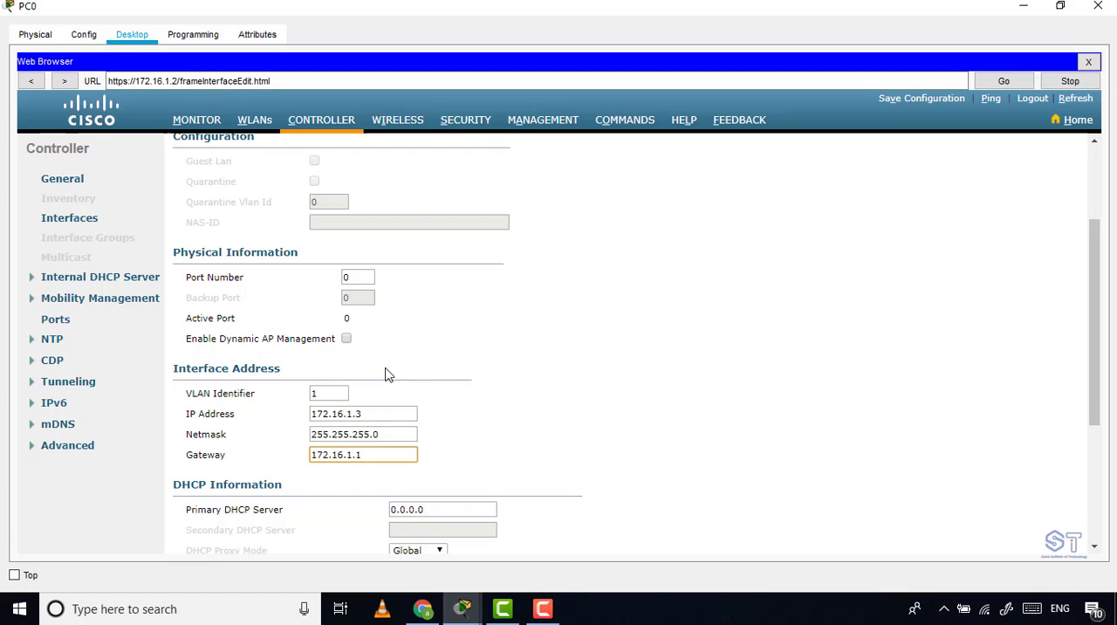
Set vlan-1's port number to 1 and apply the interface settings, accepting the temporary WLAN interruption.
{"action": "scroll", "coordinate": [356, 383], "scroll_direction": "up", "scroll_amount": 1}
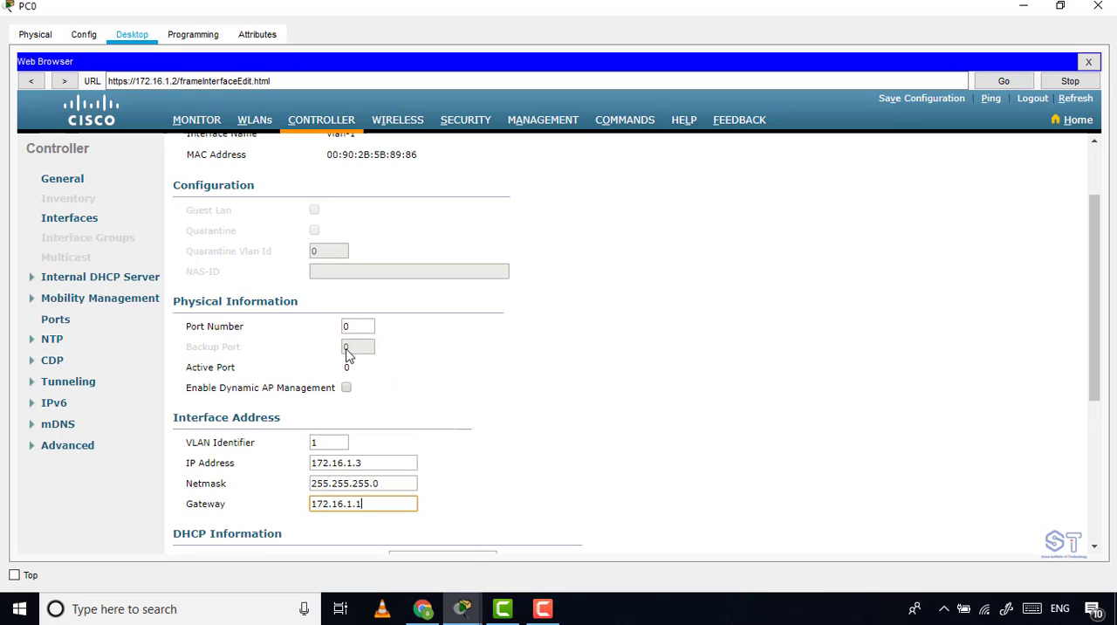
{"action": "double_click", "coordinate": [345, 326]}
{"action": "type", "text": "1"}
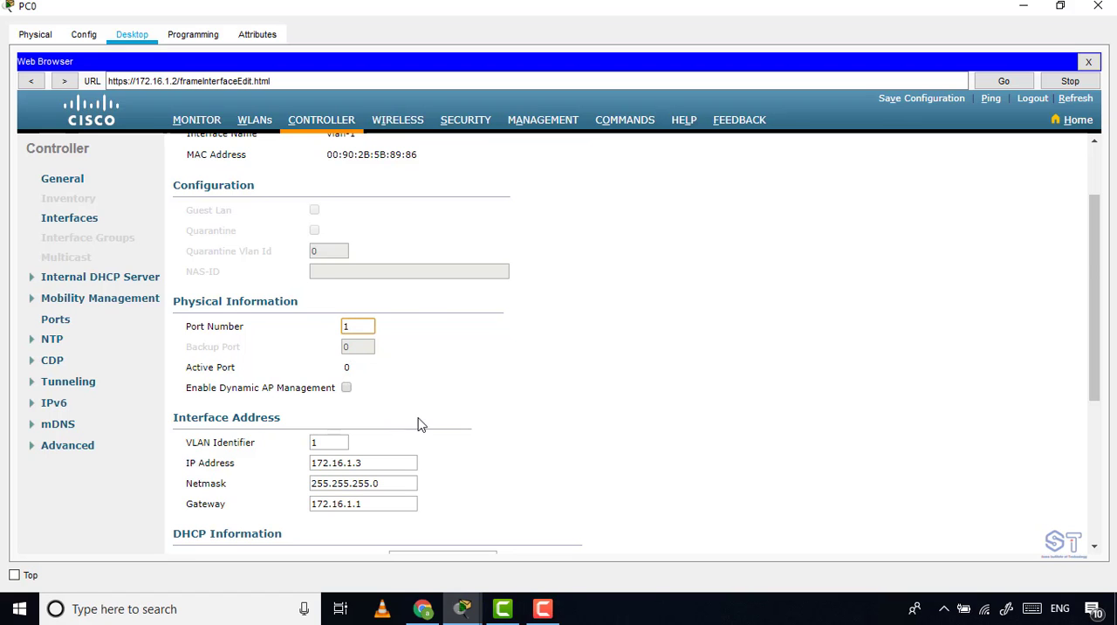
{"action": "scroll", "coordinate": [453, 419], "scroll_direction": "down", "scroll_amount": 5}
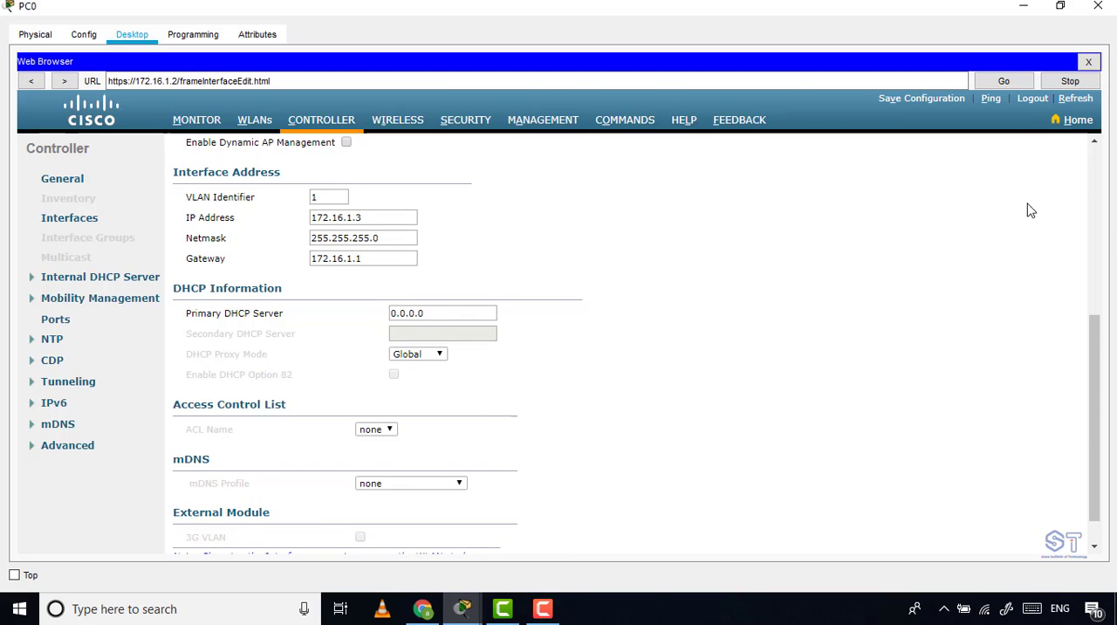
{"action": "scroll", "coordinate": [1027, 209], "scroll_direction": "up", "scroll_amount": 7}
{"action": "left_click", "coordinate": [1057, 155]}
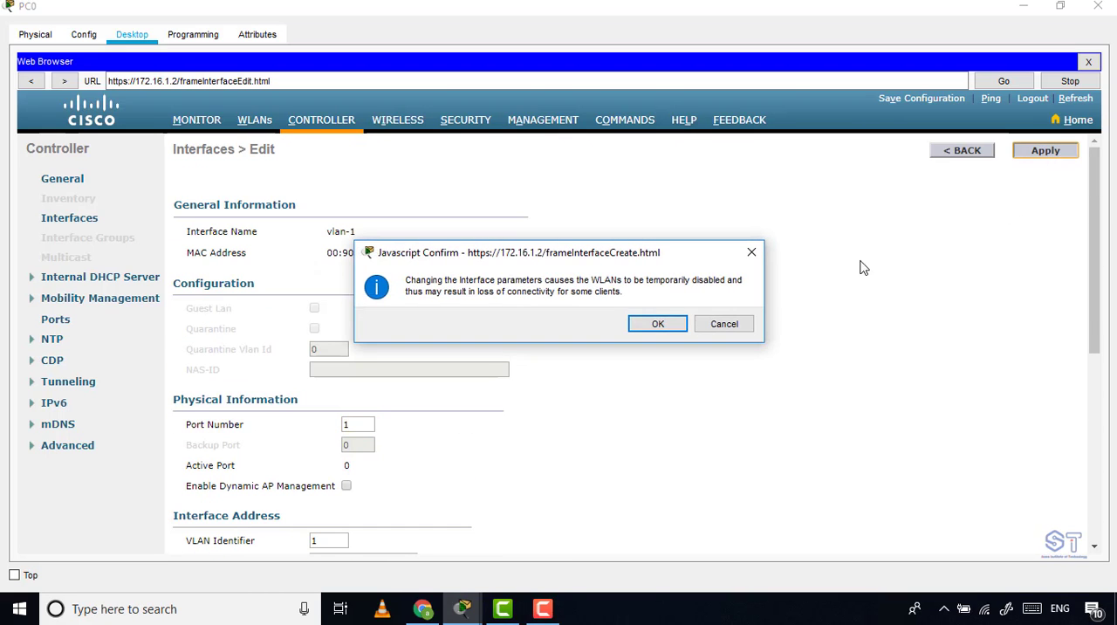
{"action": "left_click", "coordinate": [650, 328]}
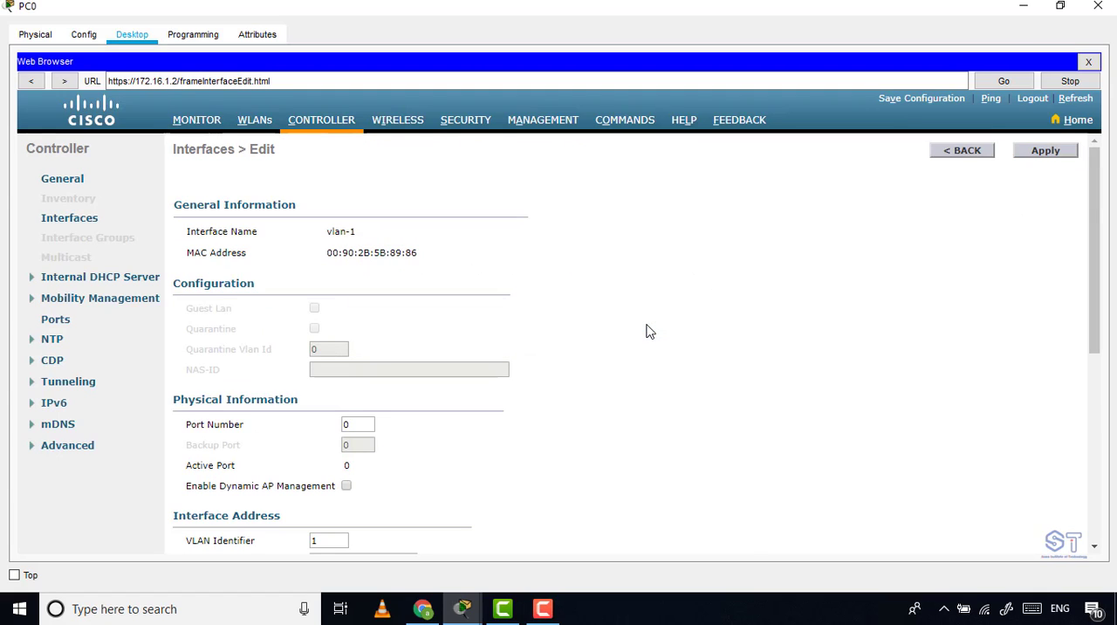
Open the controller's interface list and check vlan-1's VLAN identifier and IP address.
{"action": "left_click", "coordinate": [69, 222]}
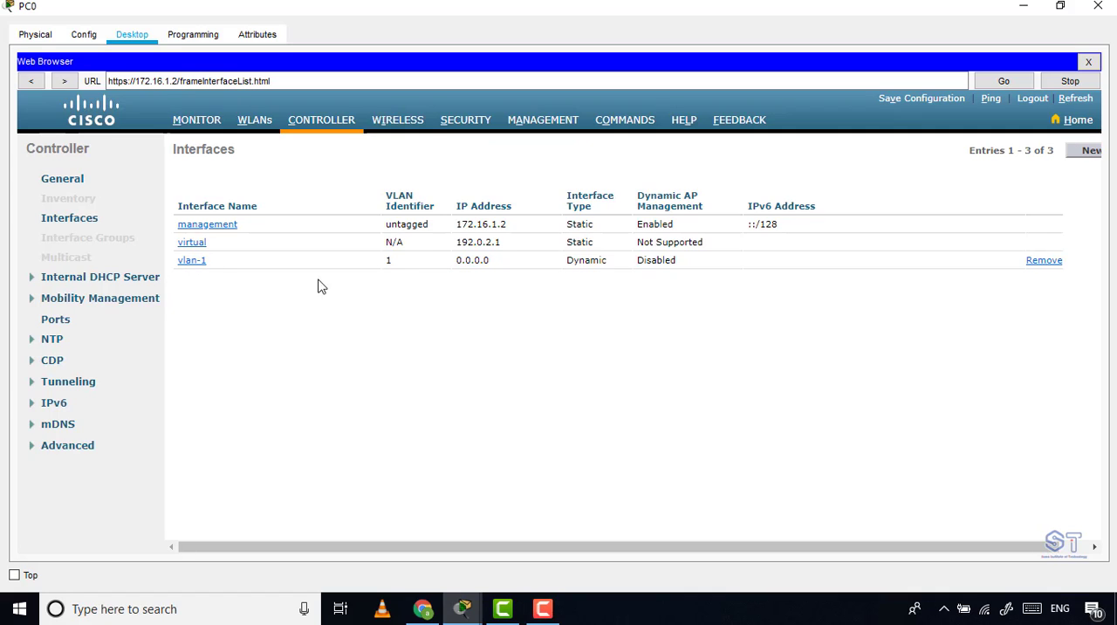
{"action": "double_click", "coordinate": [387, 259]}
{"action": "left_click_drag", "start_coordinate": [493, 264], "coordinate": [451, 267]}
Return to the topology and shift both lightweight access points and Wireless LAN Controller0 slightly away from the switch.
{"action": "left_click", "coordinate": [1023, 6]}
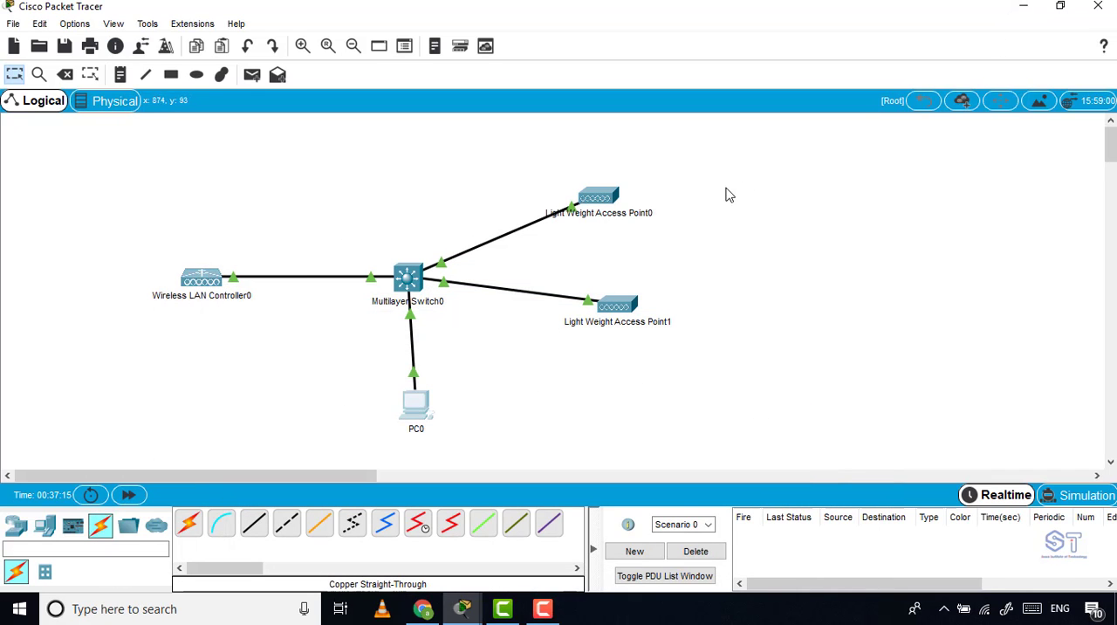
{"action": "left_click_drag", "start_coordinate": [770, 144], "coordinate": [155, 468]}
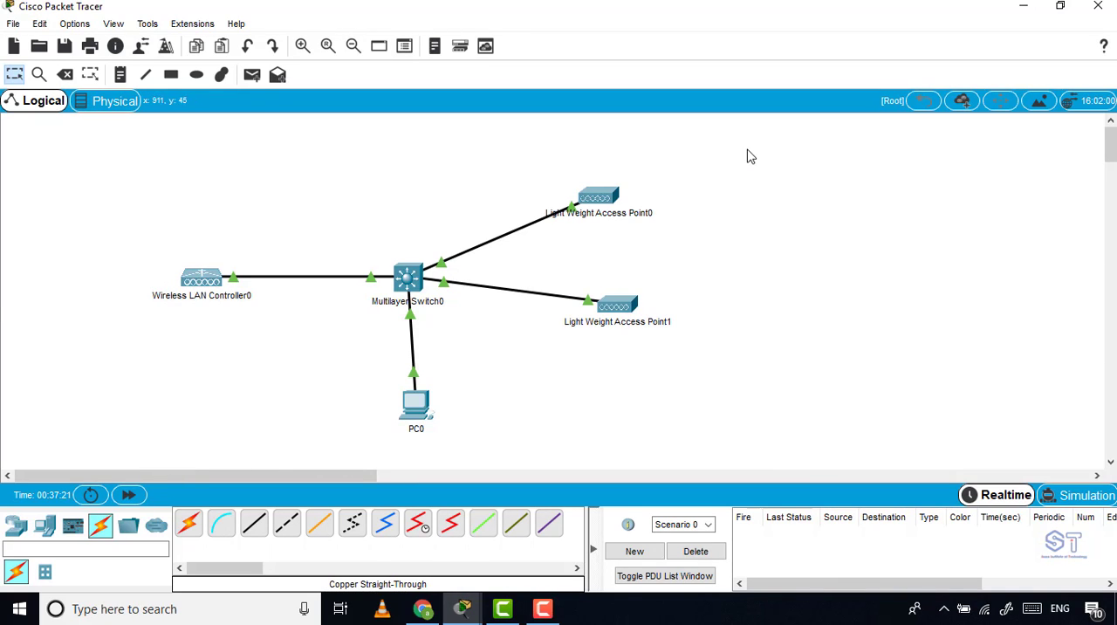
{"action": "left_click_drag", "start_coordinate": [591, 202], "coordinate": [603, 194]}
{"action": "left_click_drag", "start_coordinate": [616, 302], "coordinate": [647, 296]}
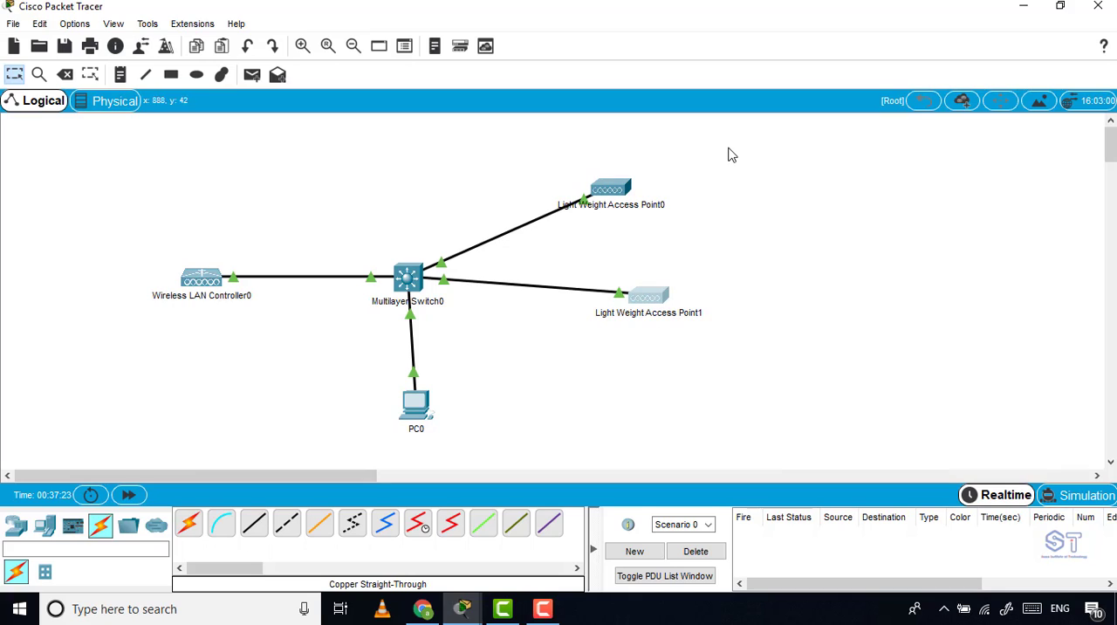
{"action": "left_click_drag", "start_coordinate": [728, 147], "coordinate": [980, 406]}
{"action": "left_click_drag", "start_coordinate": [849, 297], "coordinate": [874, 325]}
{"action": "left_click_drag", "start_coordinate": [190, 278], "coordinate": [179, 283]}
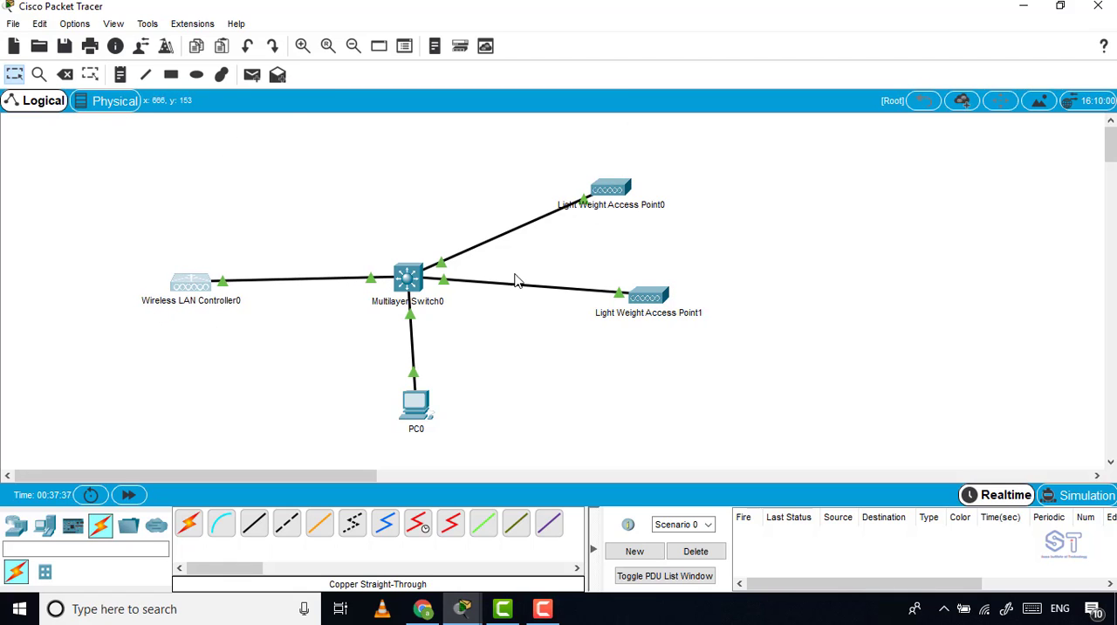
Reopen PC0's controller page and create a new interface named vlan1 with VLAN Id 1.
{"action": "left_click", "coordinate": [417, 405]}
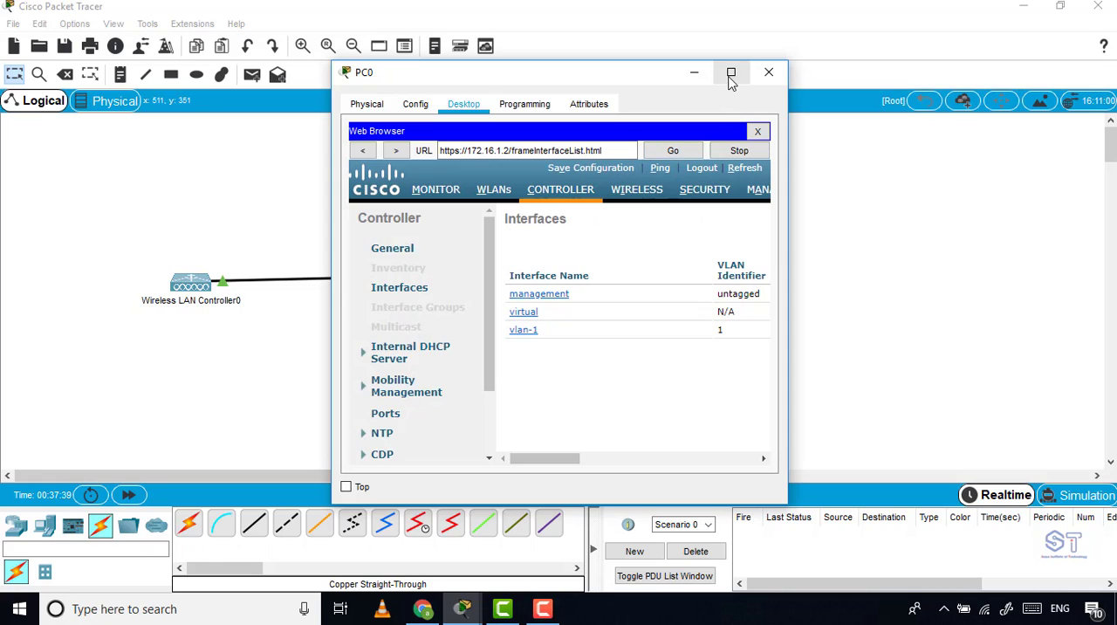
{"action": "left_click", "coordinate": [727, 73]}
{"action": "left_click", "coordinate": [310, 129]}
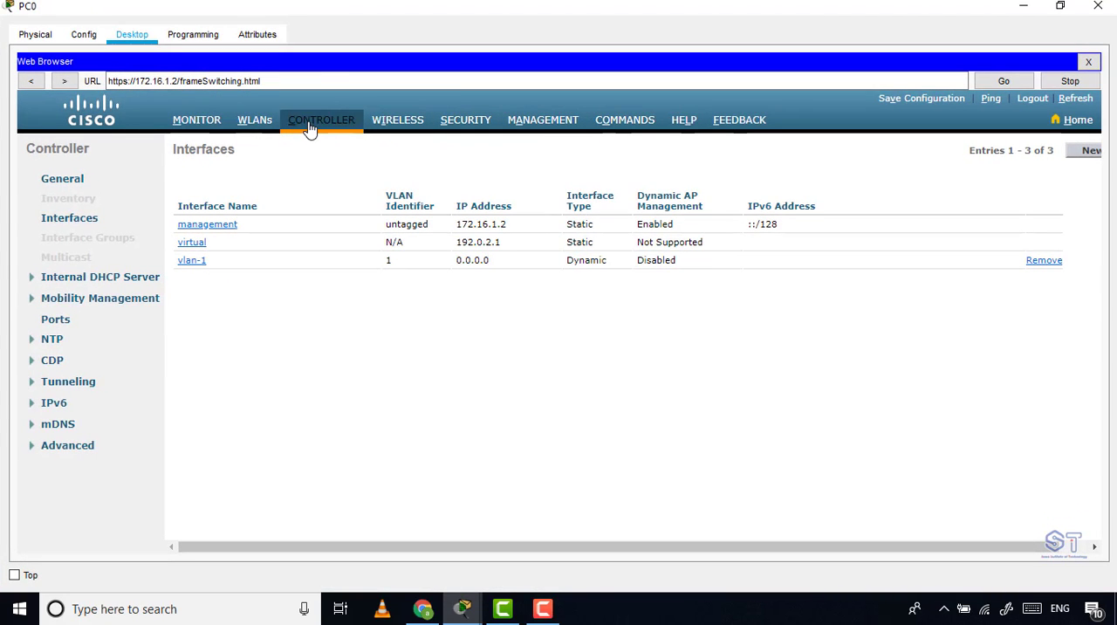
{"action": "left_click", "coordinate": [83, 222]}
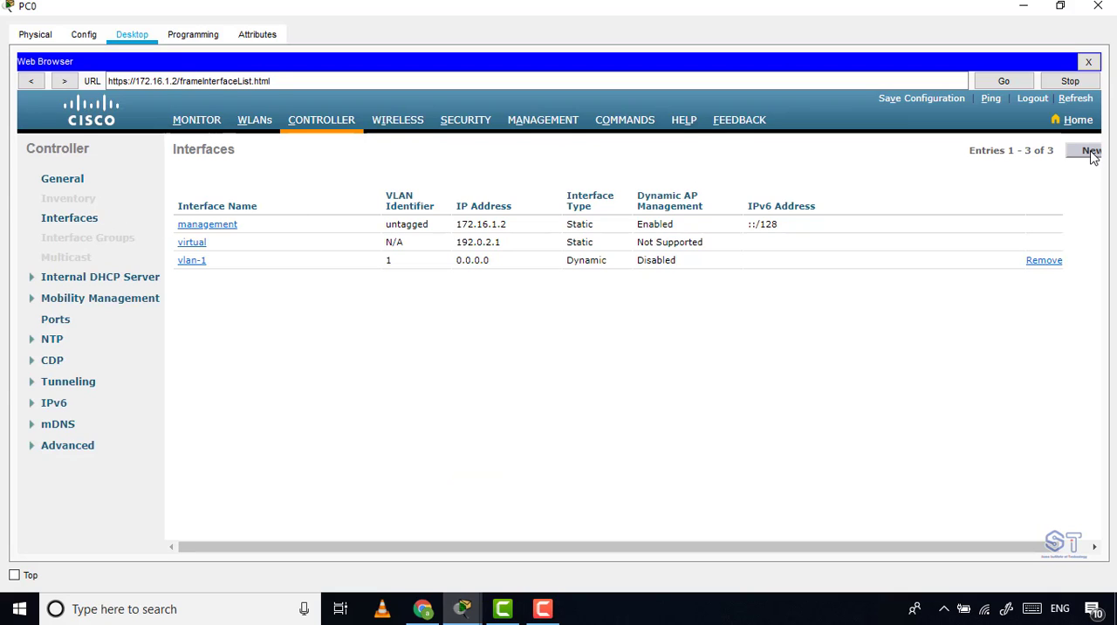
{"action": "left_click", "coordinate": [1070, 154]}
{"action": "left_click", "coordinate": [305, 185]}
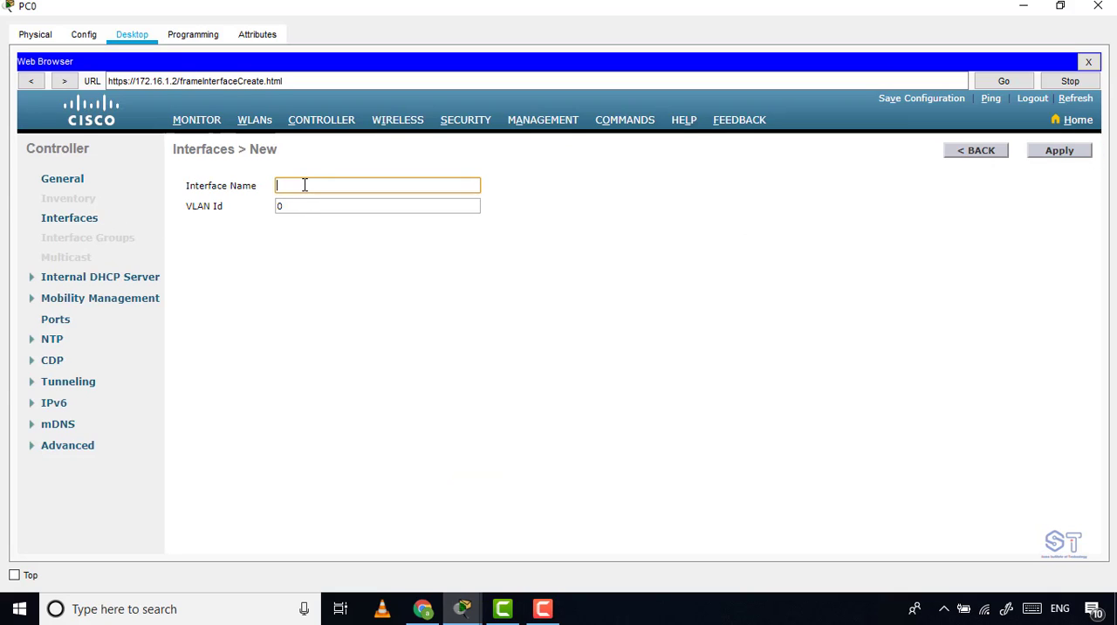
{"action": "type", "text": "an1"}
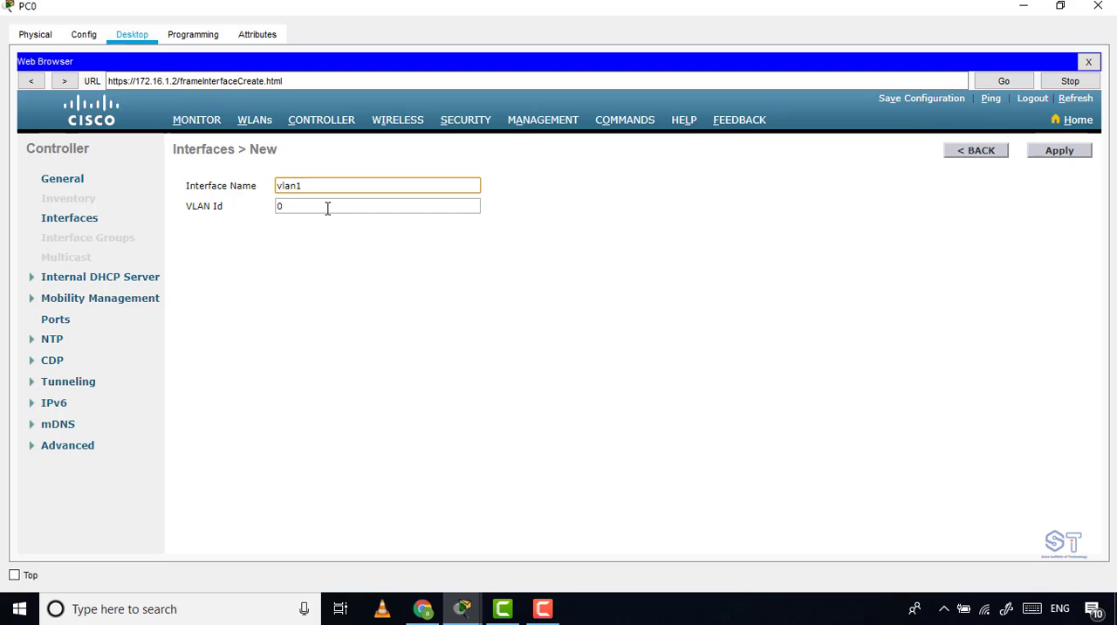
{"action": "left_click", "coordinate": [327, 207]}
{"action": "key", "text": "BackSpace"}
{"action": "type", "text": "1"}
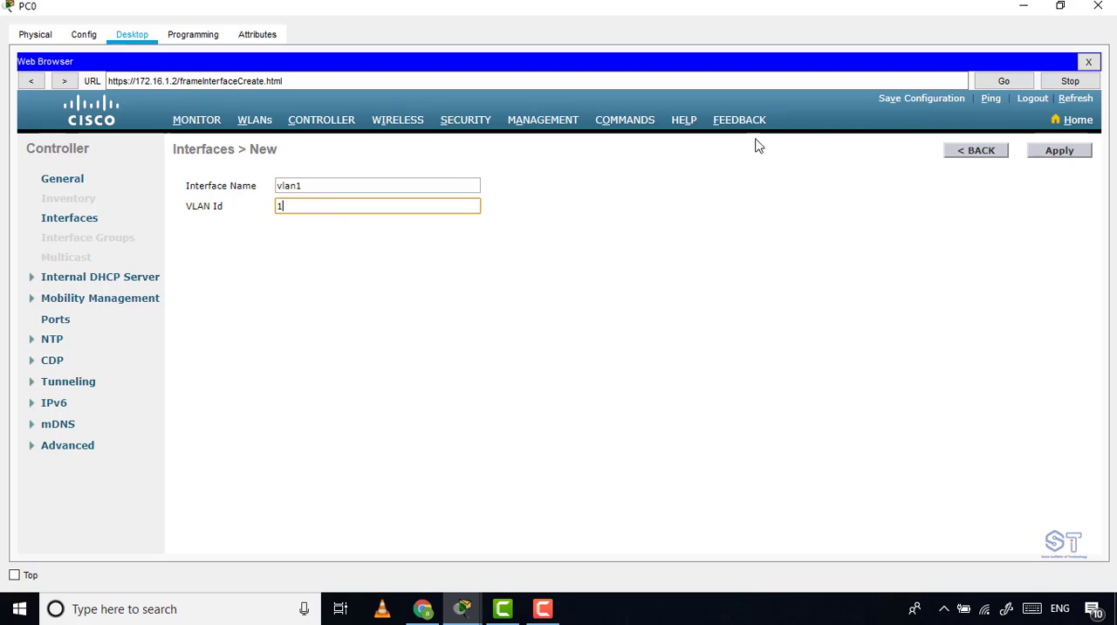
{"action": "left_click", "coordinate": [1054, 153]}
Review the vlan1 interface's address and DHCP settings, then return to the interface list.
{"action": "scroll", "coordinate": [439, 341], "scroll_direction": "down", "scroll_amount": 3}
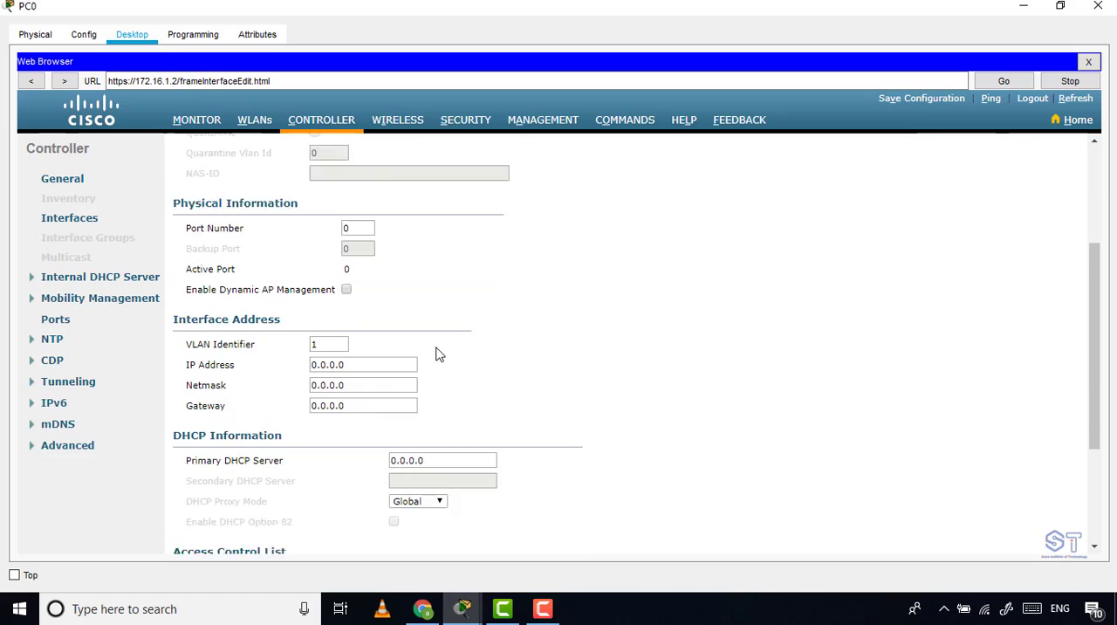
{"action": "scroll", "coordinate": [439, 354], "scroll_direction": "down", "scroll_amount": 2}
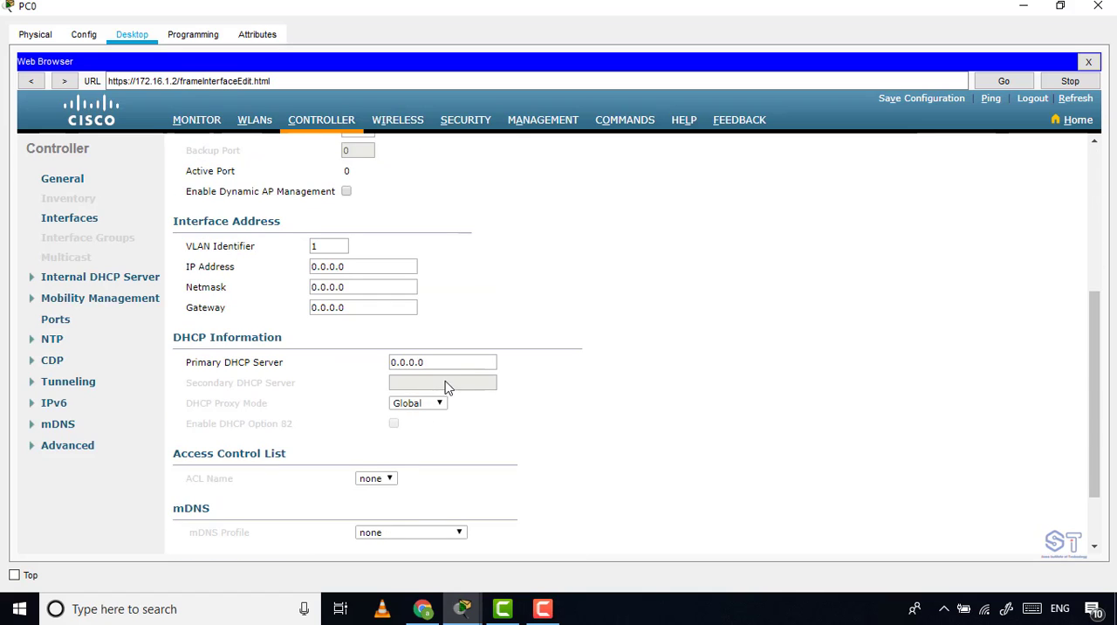
{"action": "scroll", "coordinate": [432, 362], "scroll_direction": "up", "scroll_amount": 5}
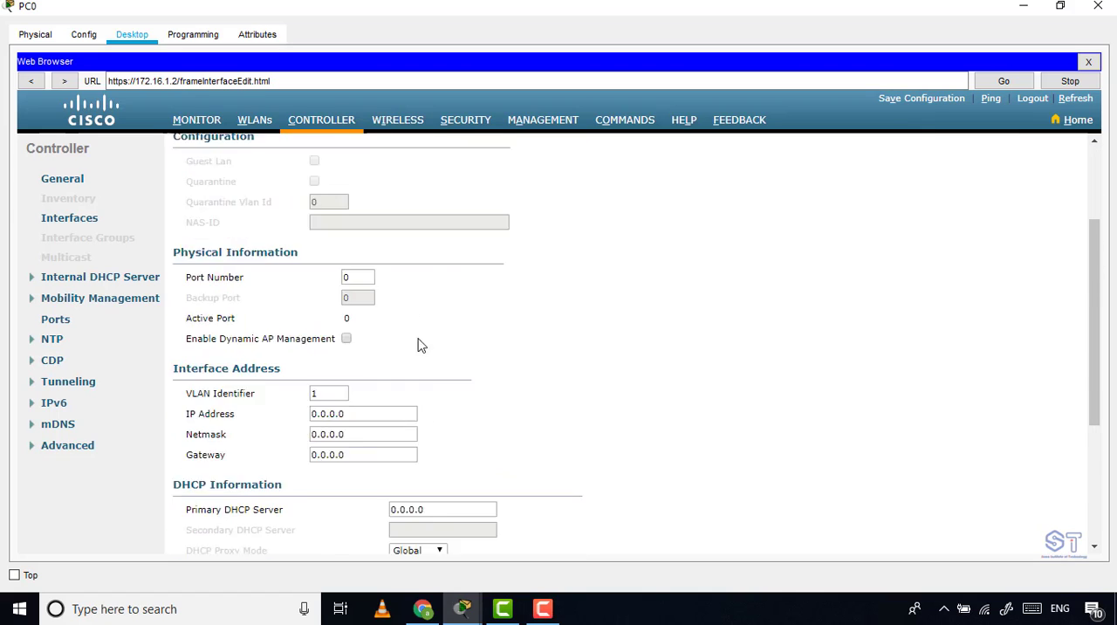
{"action": "left_click", "coordinate": [91, 223]}
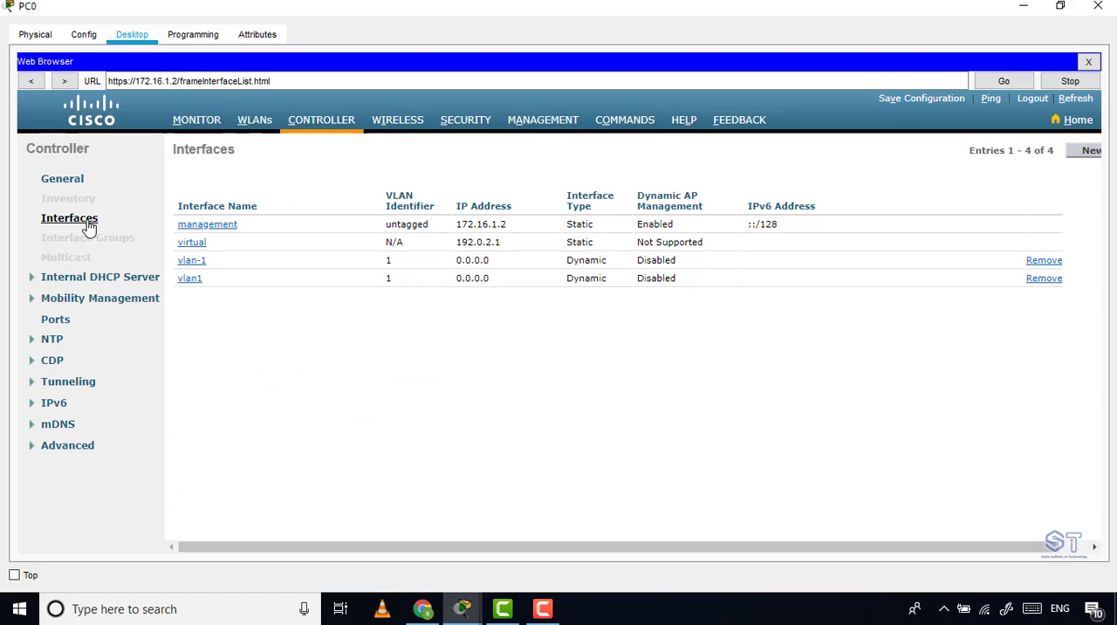
Remove the vlan1 and vlan-1 interfaces from the controller and open its WLANs list.
{"action": "left_click", "coordinate": [1024, 6]}
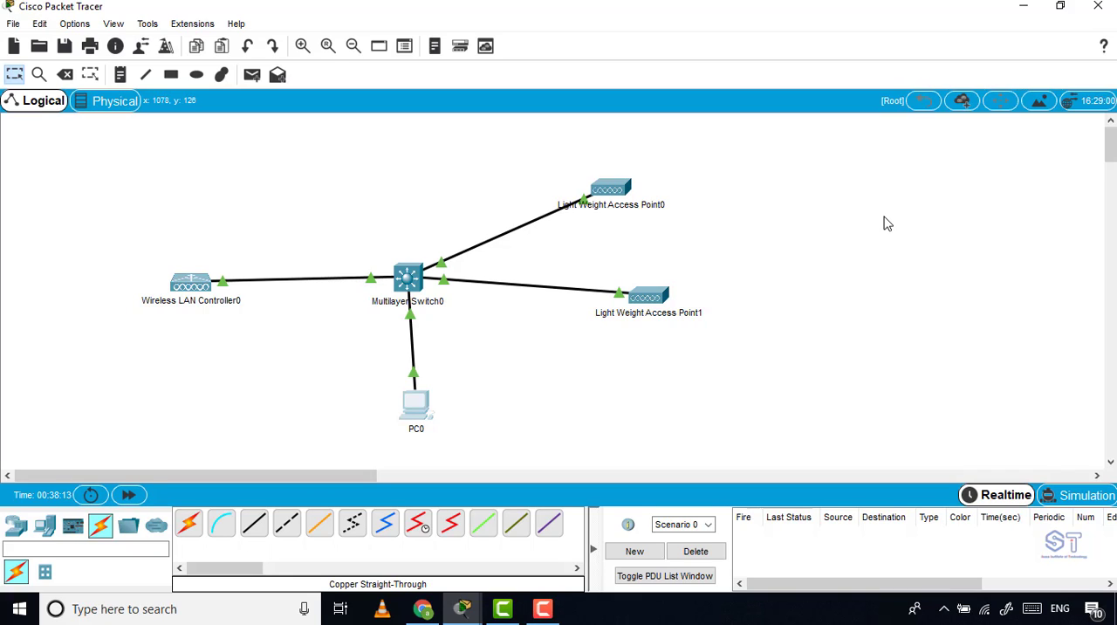
{"action": "left_click", "coordinate": [416, 403]}
{"action": "left_click", "coordinate": [732, 73]}
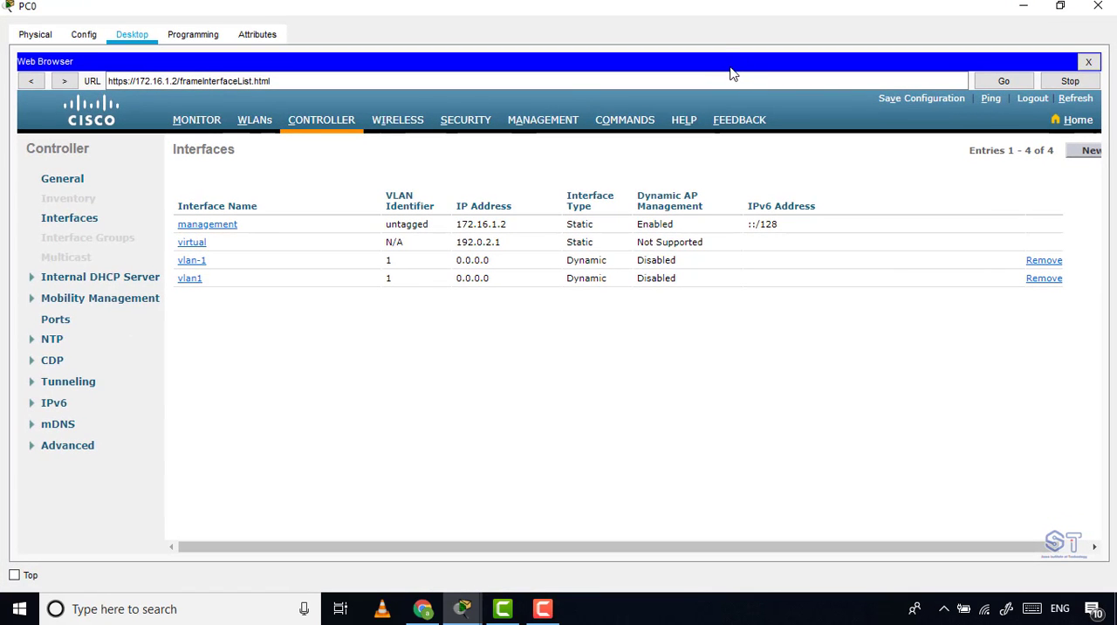
{"action": "left_click", "coordinate": [1043, 279]}
{"action": "left_click", "coordinate": [600, 326]}
{"action": "left_click", "coordinate": [1043, 262]}
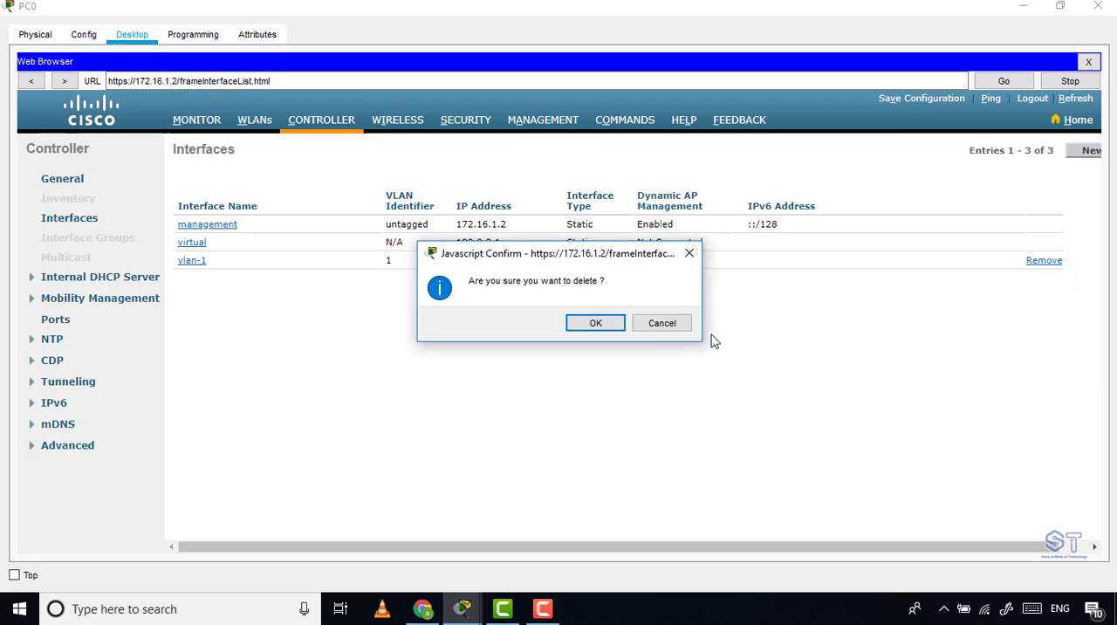
{"action": "left_click", "coordinate": [601, 322]}
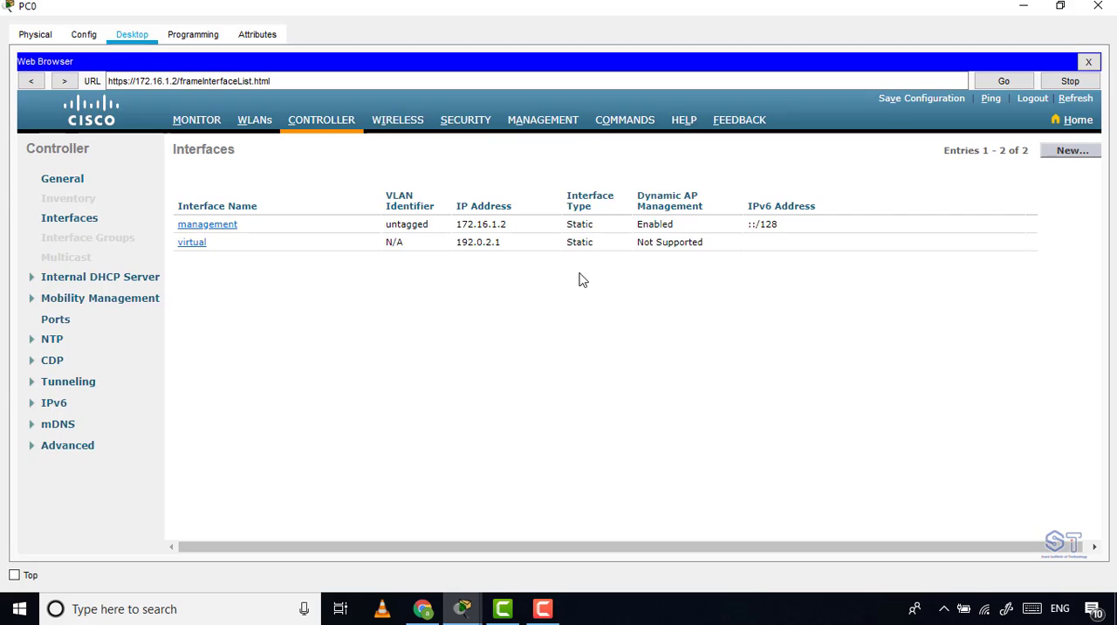
{"action": "left_click", "coordinate": [255, 123]}
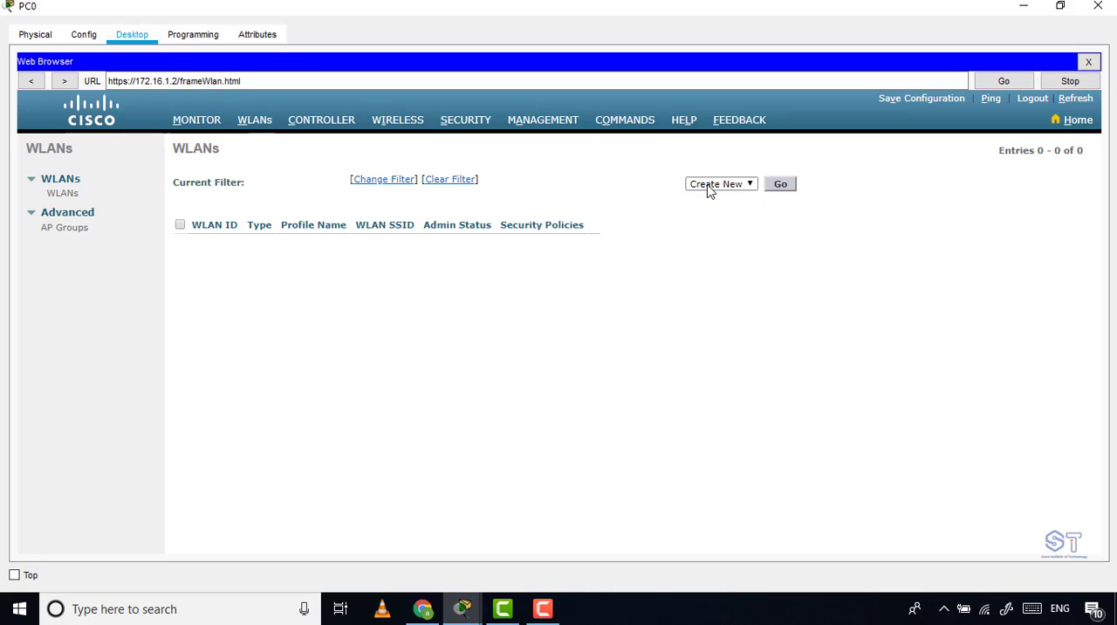
Create a new WLAN with the profile name SOMA-Profile and the SSID SOMA, and apply it.
{"action": "left_click", "coordinate": [782, 185]}
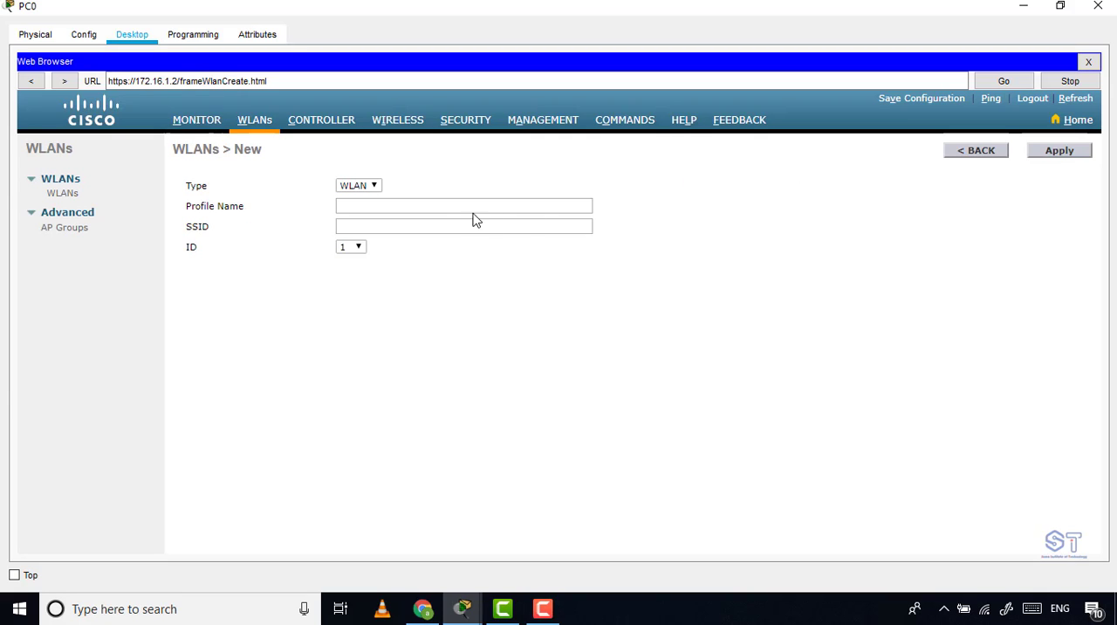
{"action": "left_click", "coordinate": [419, 199]}
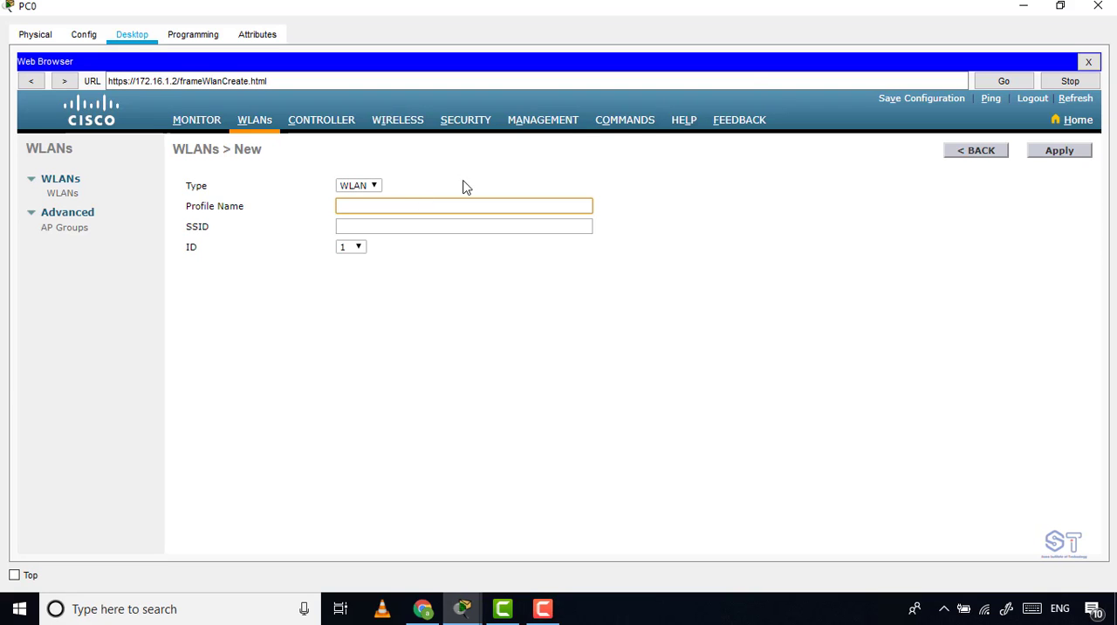
{"action": "left_click", "coordinate": [1029, 5]}
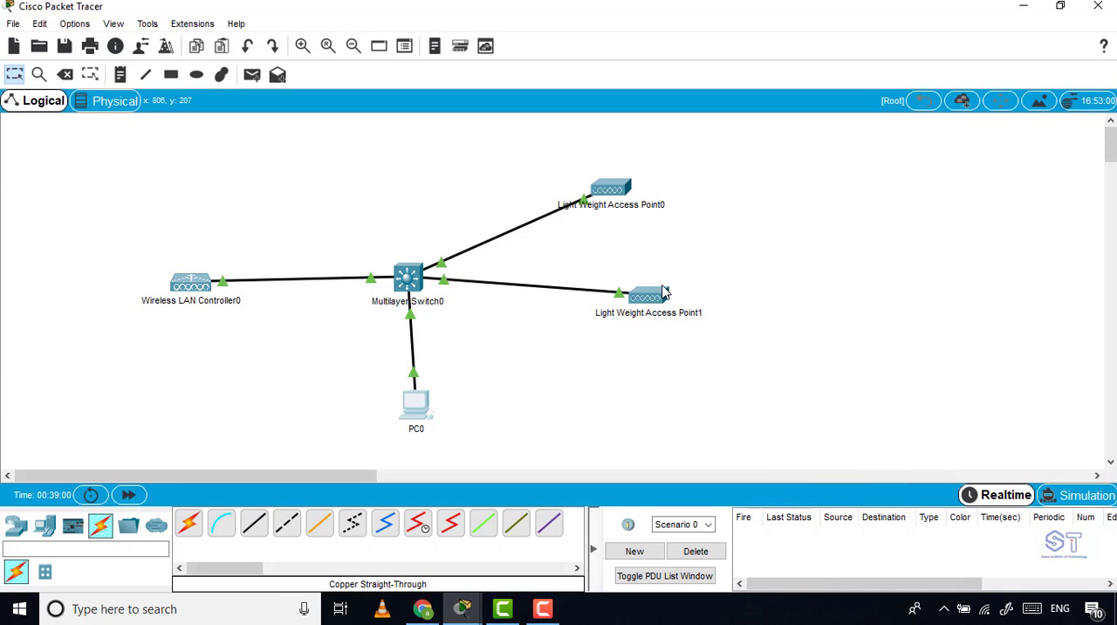
{"action": "left_click_drag", "start_coordinate": [731, 158], "coordinate": [808, 227]}
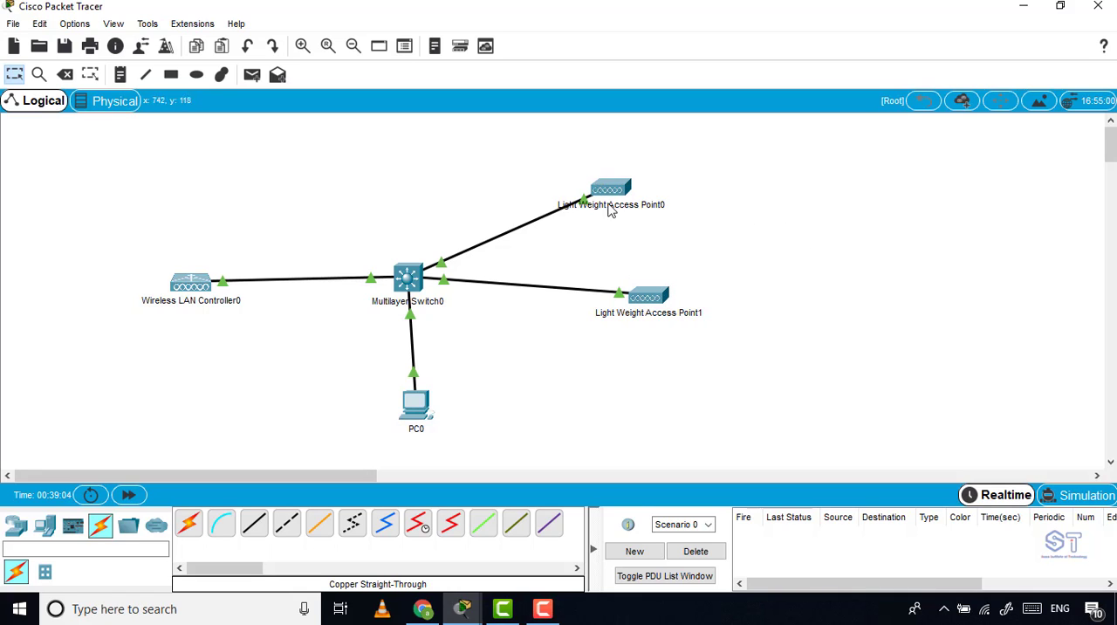
{"action": "left_click", "coordinate": [425, 404]}
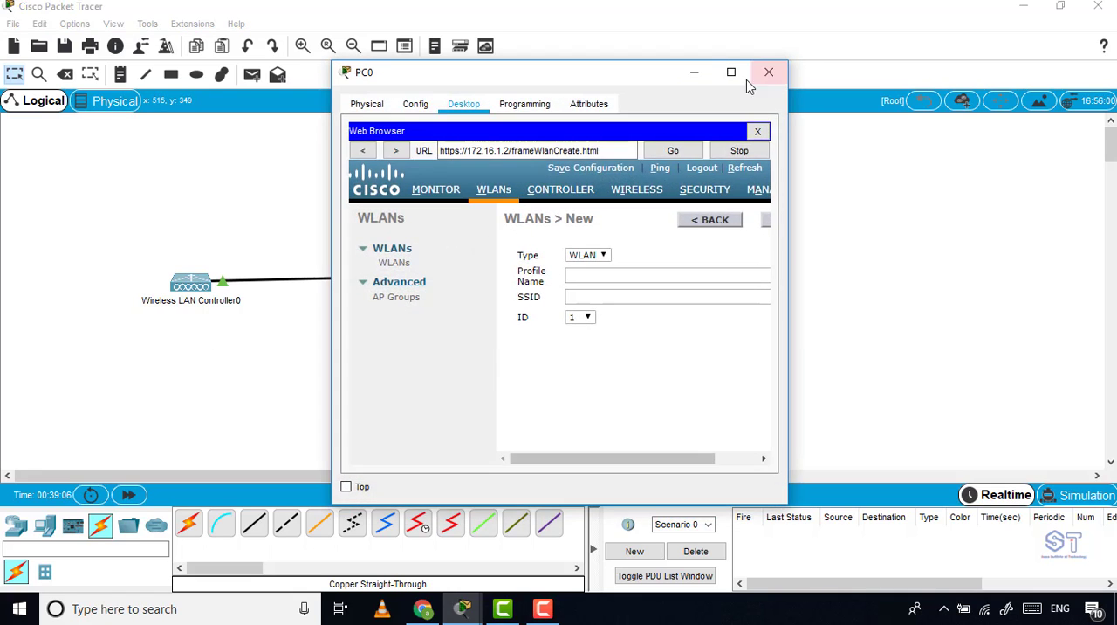
{"action": "left_click", "coordinate": [737, 73]}
{"action": "left_click", "coordinate": [422, 211]}
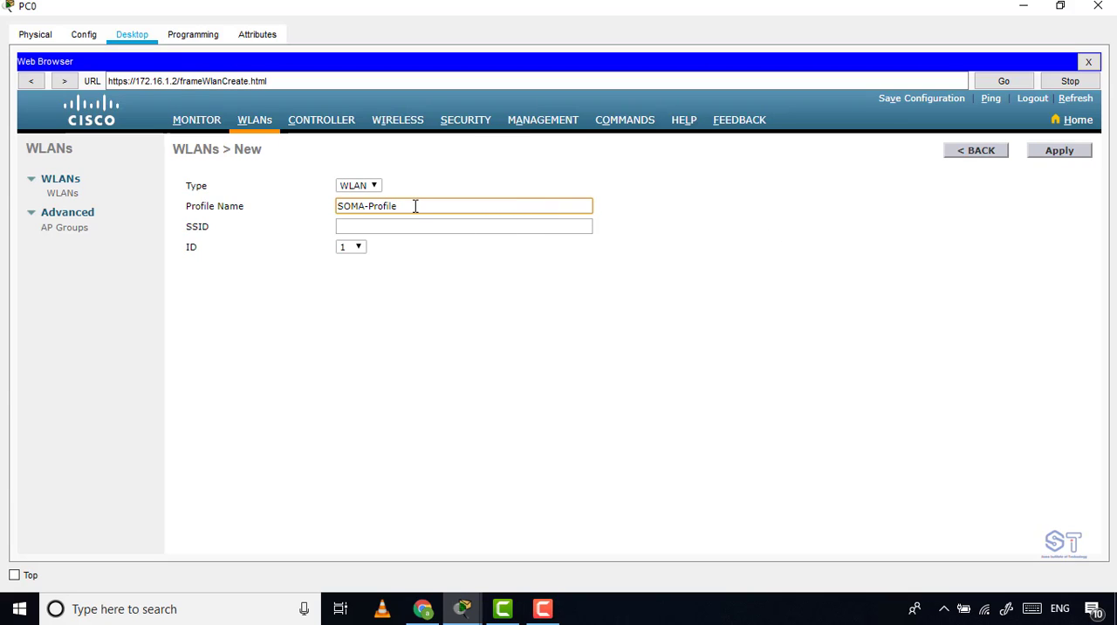
{"action": "left_click", "coordinate": [355, 227]}
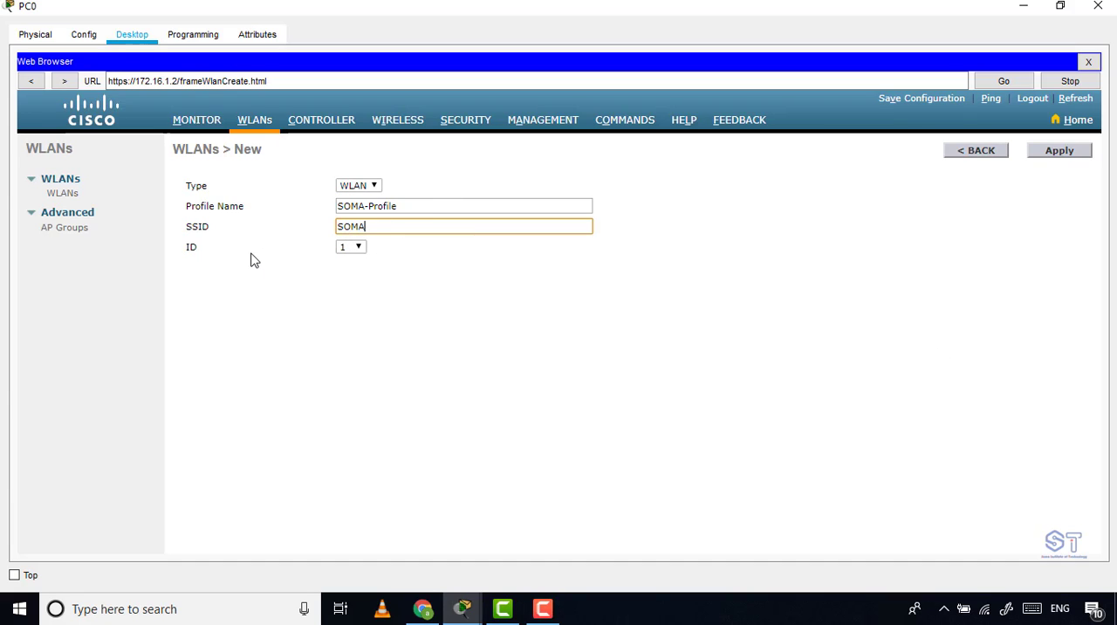
{"action": "left_click", "coordinate": [1074, 156]}
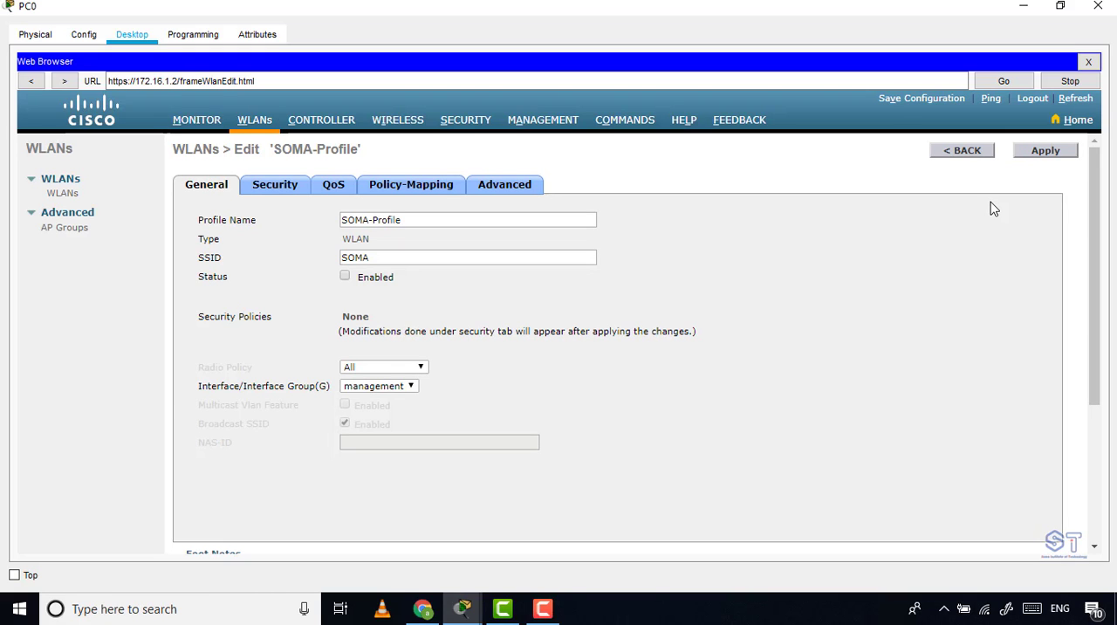
Return to the topology and add a laptop beyond Light Weight Access Point0, away from the switch.
{"action": "left_click", "coordinate": [1027, 8]}
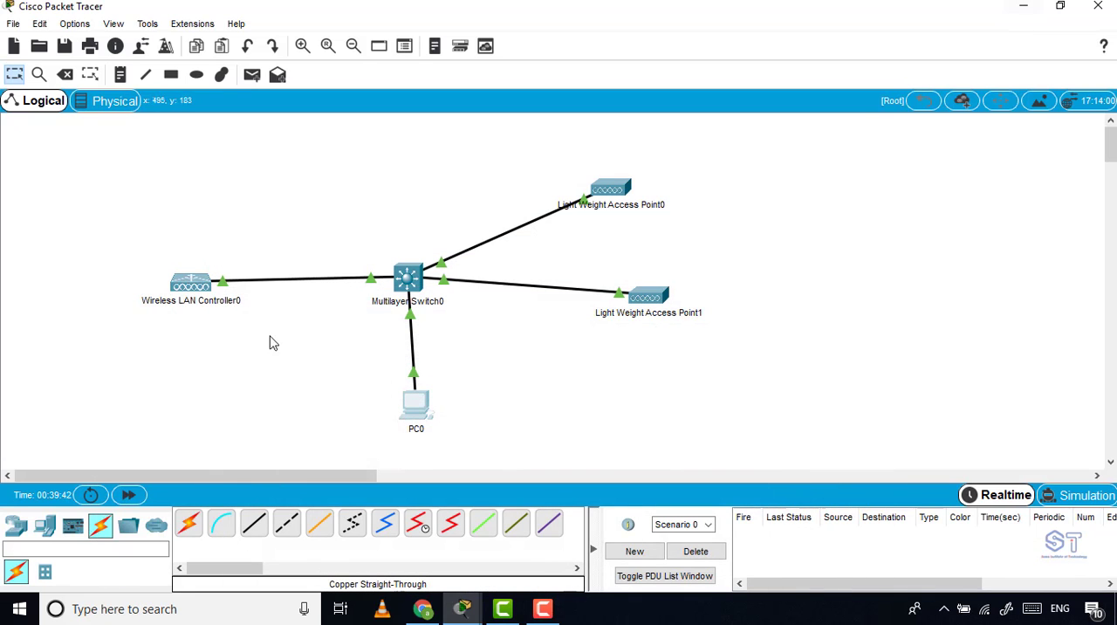
{"action": "left_click", "coordinate": [44, 524]}
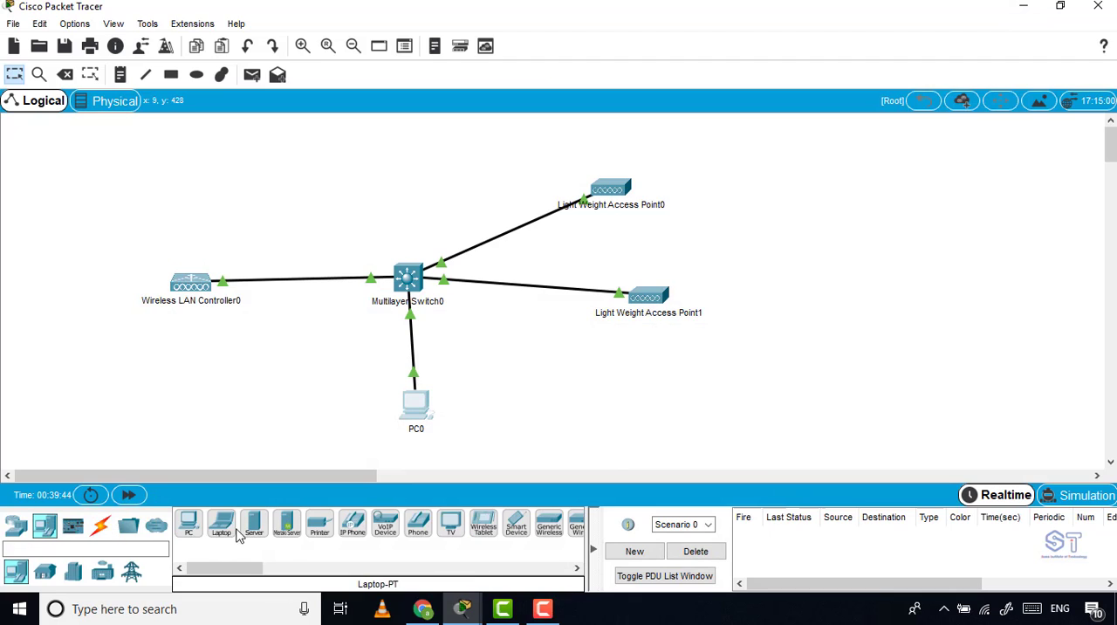
{"action": "left_click", "coordinate": [222, 525]}
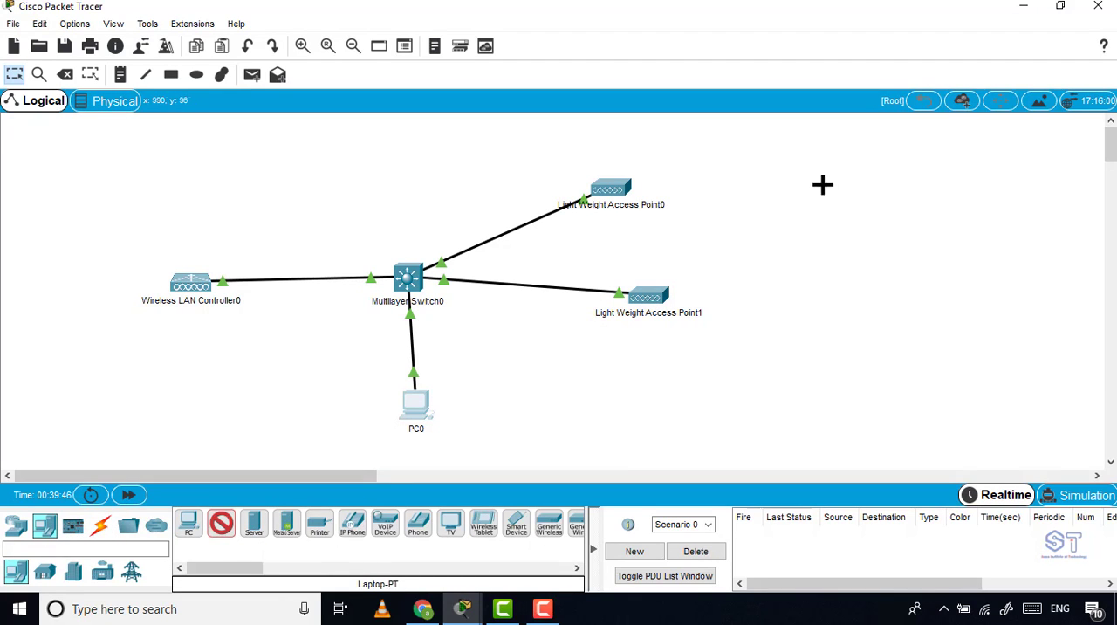
{"action": "left_click", "coordinate": [829, 182]}
{"action": "left_click_drag", "start_coordinate": [792, 157], "coordinate": [897, 251]}
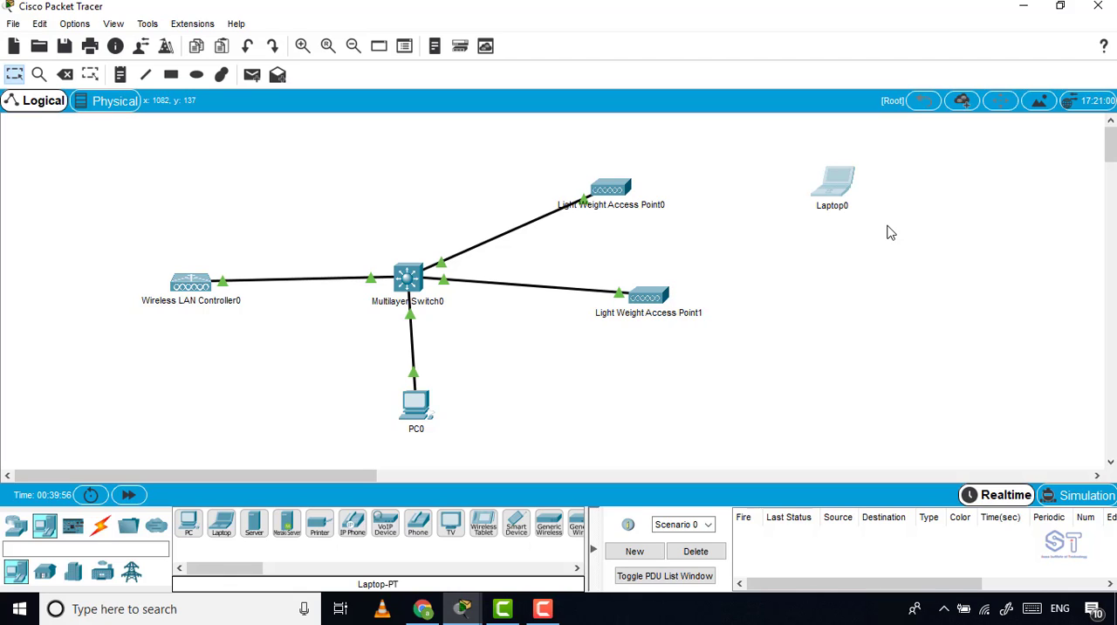
Reopen PC0's controller page and enable the status of the SOMA-Profile WLAN.
{"action": "left_click", "coordinate": [417, 403]}
{"action": "left_click", "coordinate": [732, 71]}
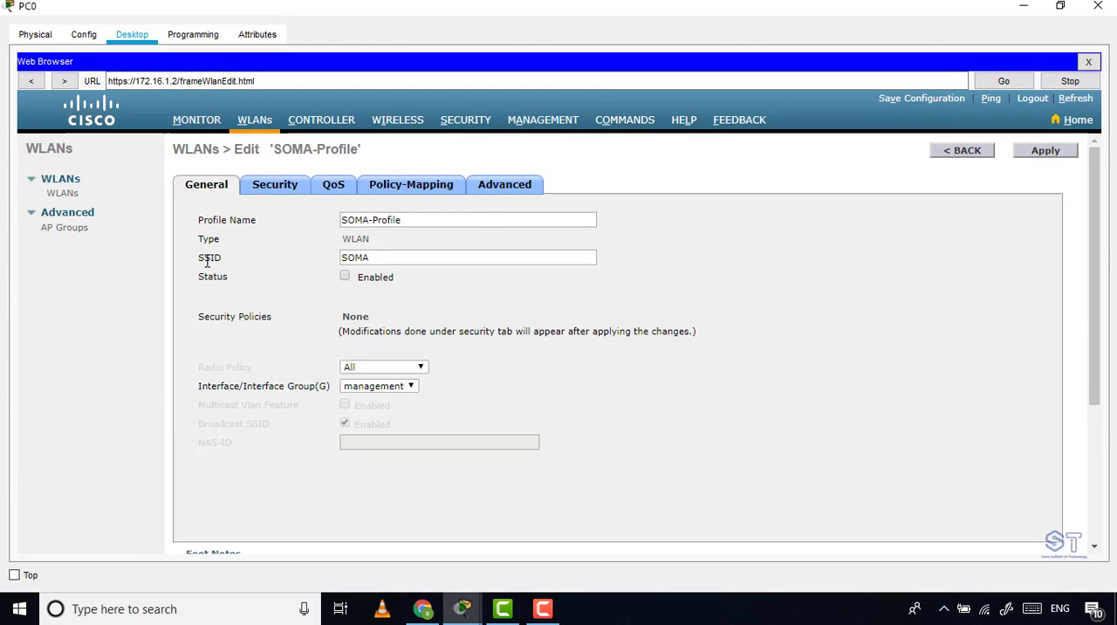
{"action": "left_click_drag", "start_coordinate": [194, 264], "coordinate": [295, 266]}
{"action": "left_click", "coordinate": [364, 258]}
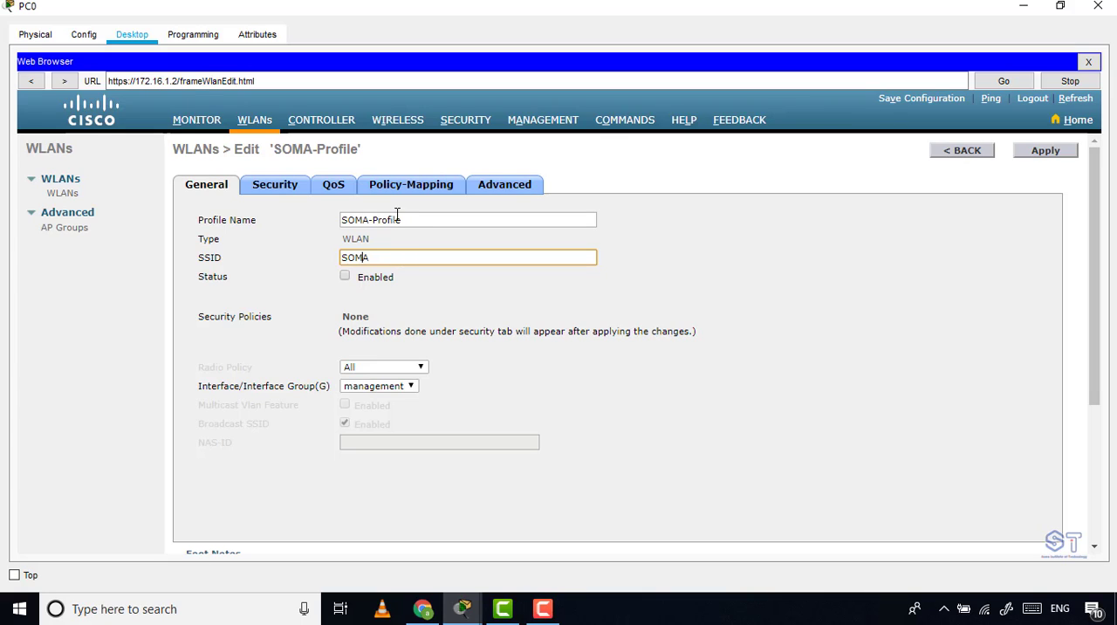
{"action": "left_click_drag", "start_coordinate": [229, 277], "coordinate": [200, 292]}
{"action": "left_click", "coordinate": [202, 292]}
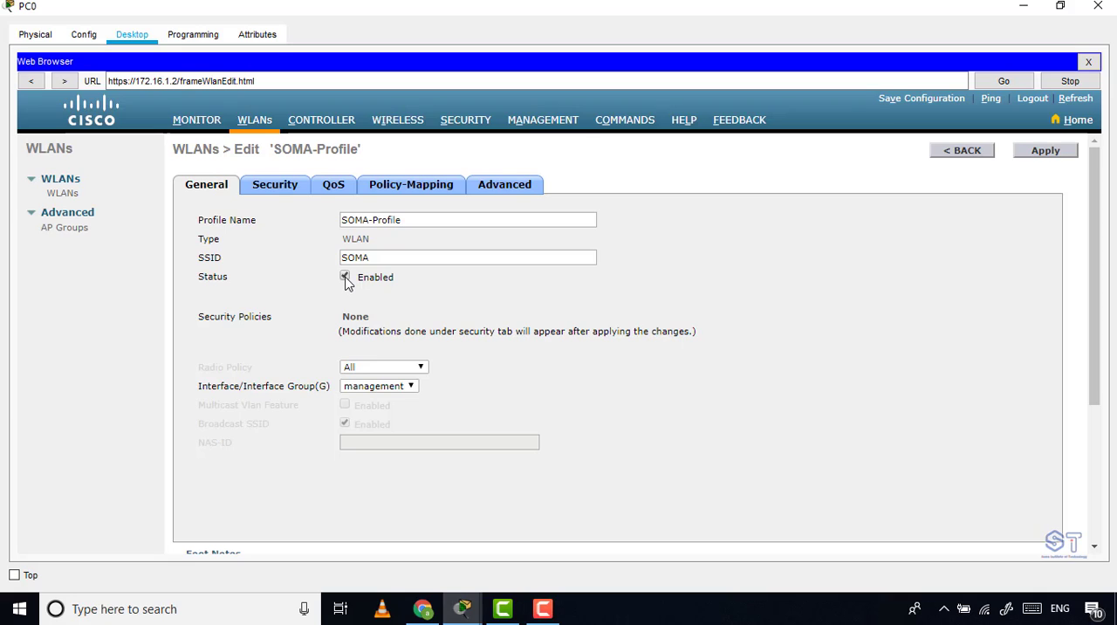
{"action": "left_click_drag", "start_coordinate": [397, 253], "coordinate": [341, 259]}
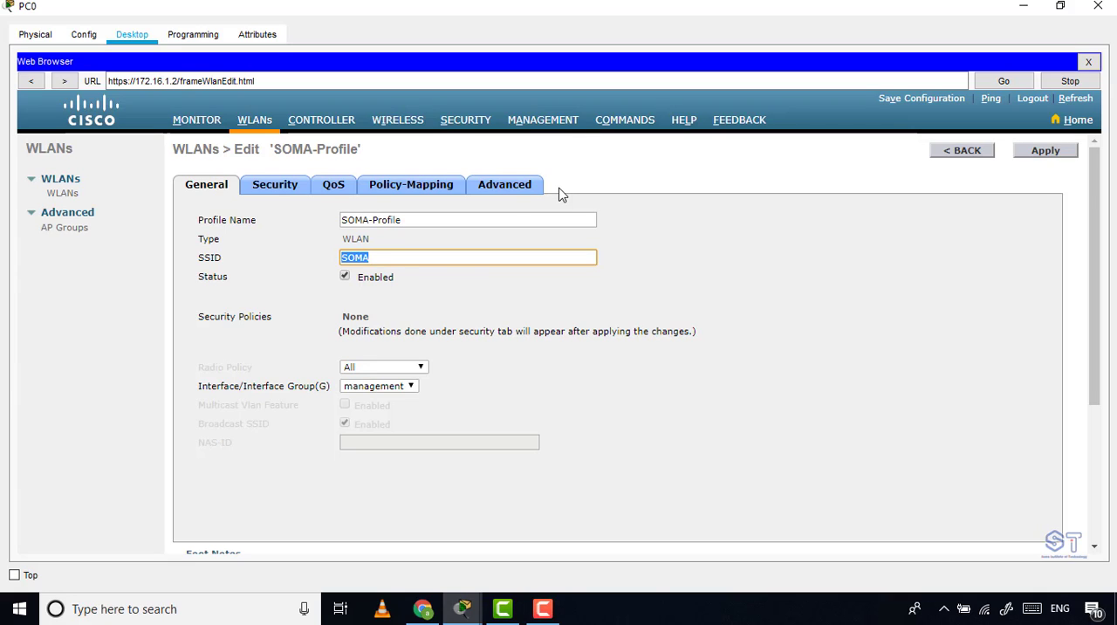
Select management as the SOMA-Profile WLAN's interface and apply the general settings.
{"action": "left_click_drag", "start_coordinate": [198, 386], "coordinate": [332, 397]}
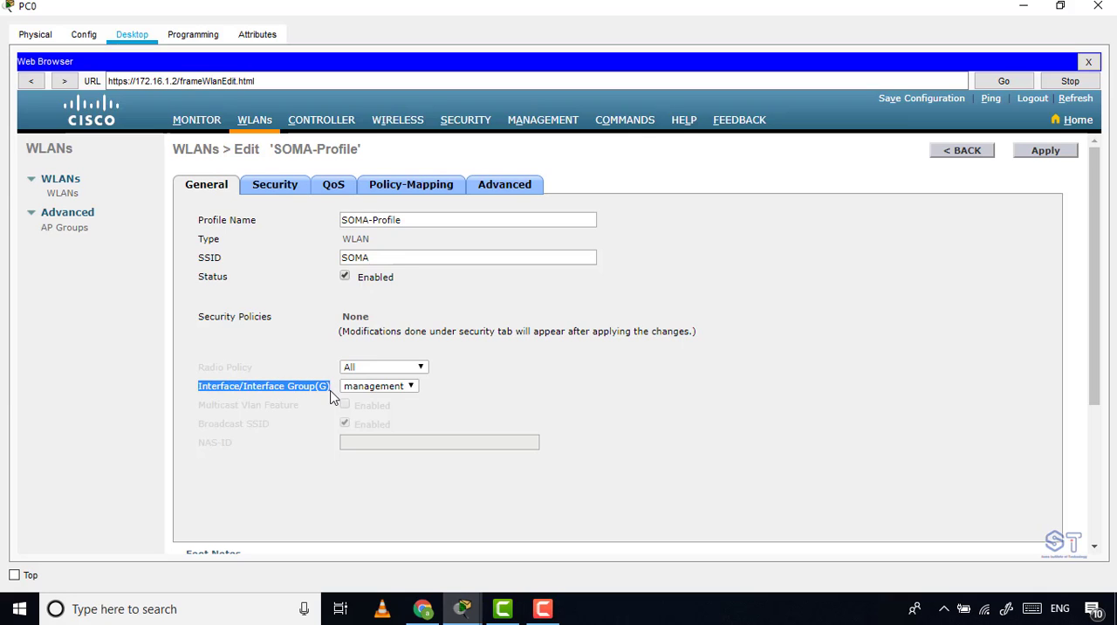
{"action": "left_click", "coordinate": [410, 386]}
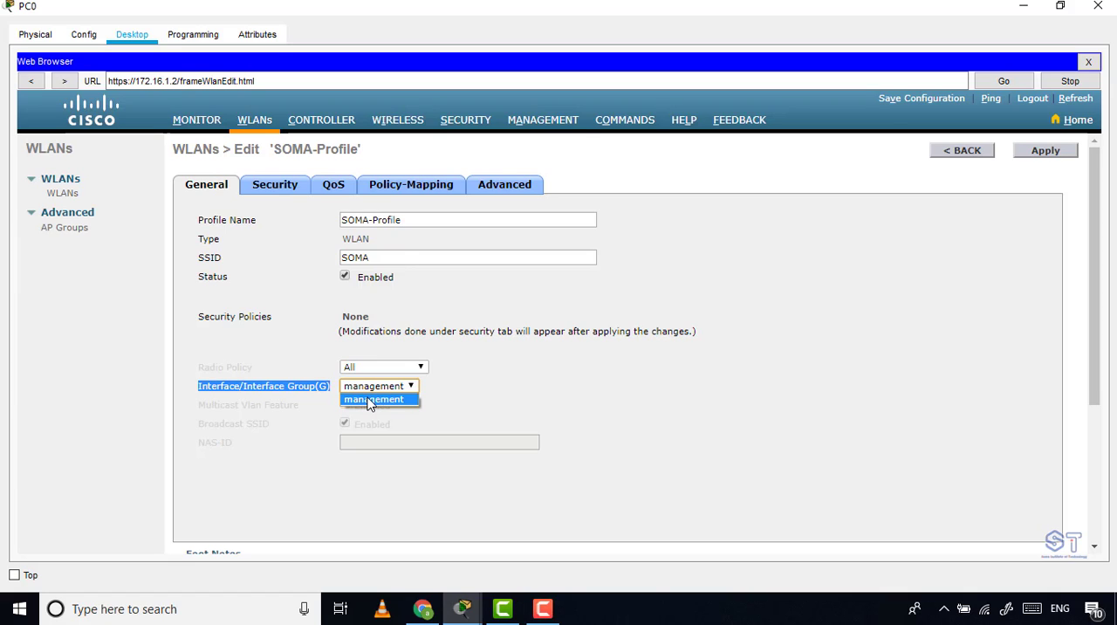
{"action": "left_click", "coordinate": [370, 401]}
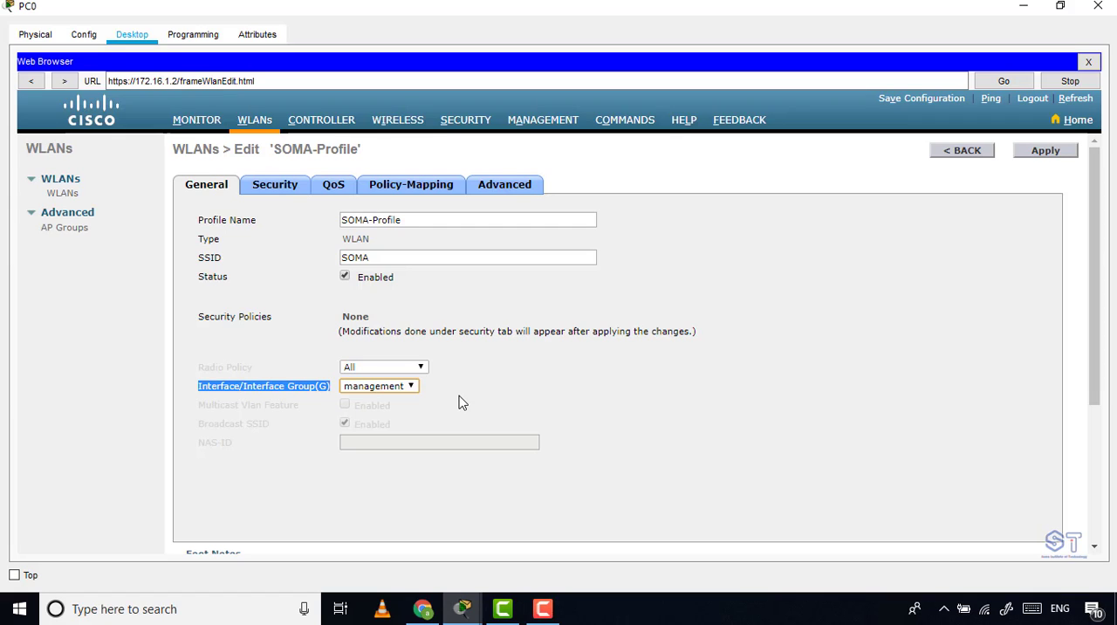
{"action": "left_click", "coordinate": [413, 387]}
{"action": "left_click", "coordinate": [398, 402]}
{"action": "left_click", "coordinate": [503, 410]}
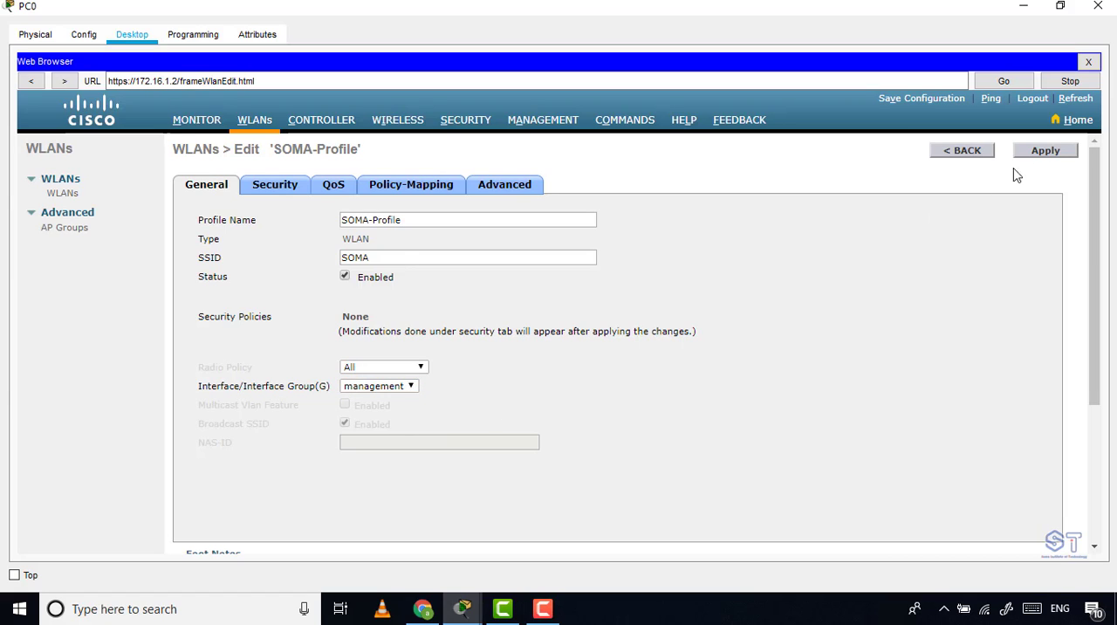
{"action": "left_click", "coordinate": [1056, 157]}
Open the Layer 2 security settings of the SOMA-Profile WLAN.
{"action": "left_click_drag", "start_coordinate": [176, 214], "coordinate": [384, 462]}
{"action": "left_click", "coordinate": [396, 474]}
{"action": "left_click", "coordinate": [277, 193]}
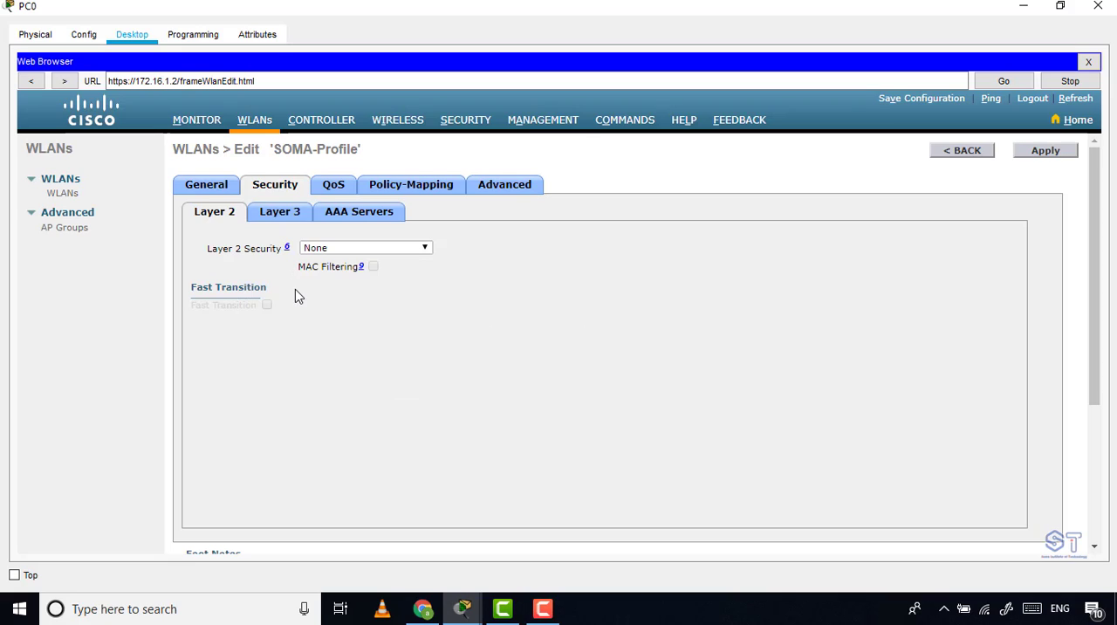
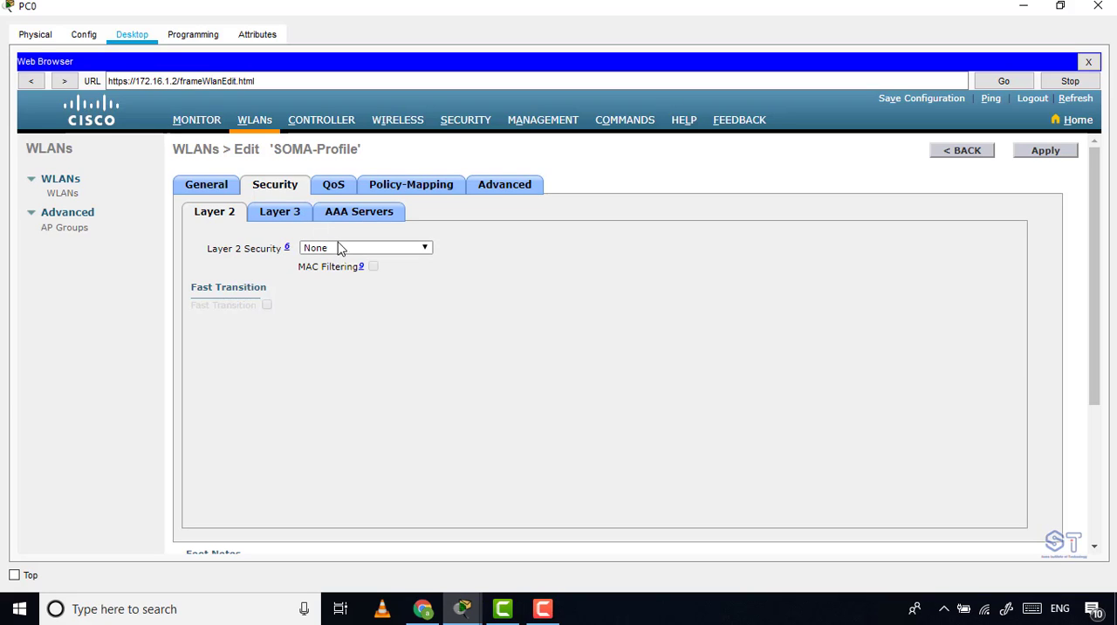
Set the SOMA-Profile WLAN's Layer 2 security to WPA+WPA2 and enable PSK authentication key management.
{"action": "left_click", "coordinate": [333, 249]}
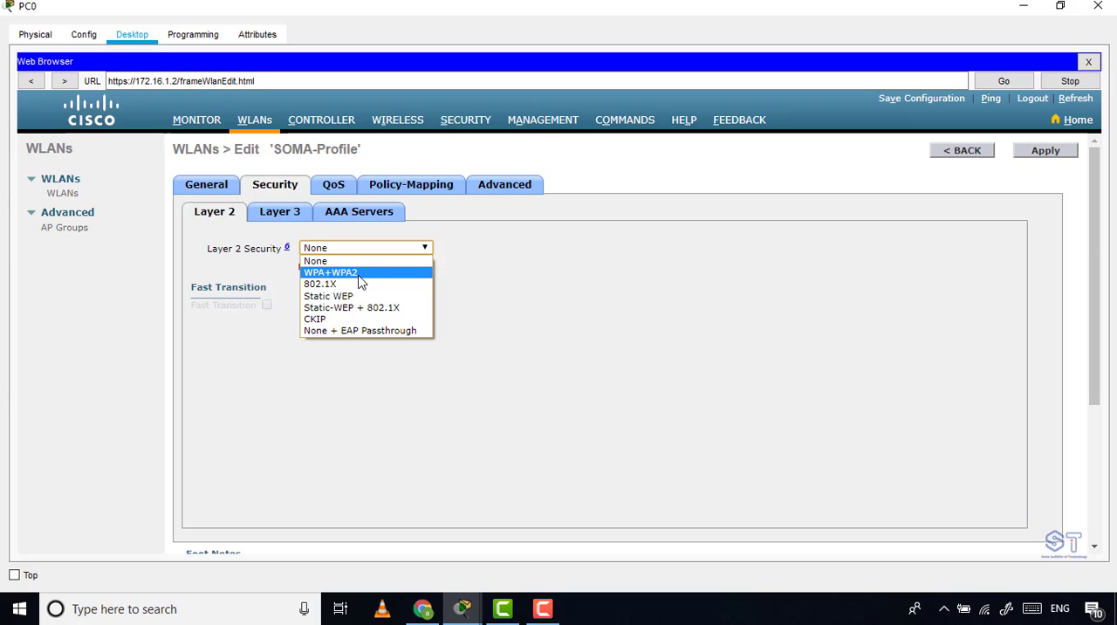
{"action": "left_click", "coordinate": [359, 275]}
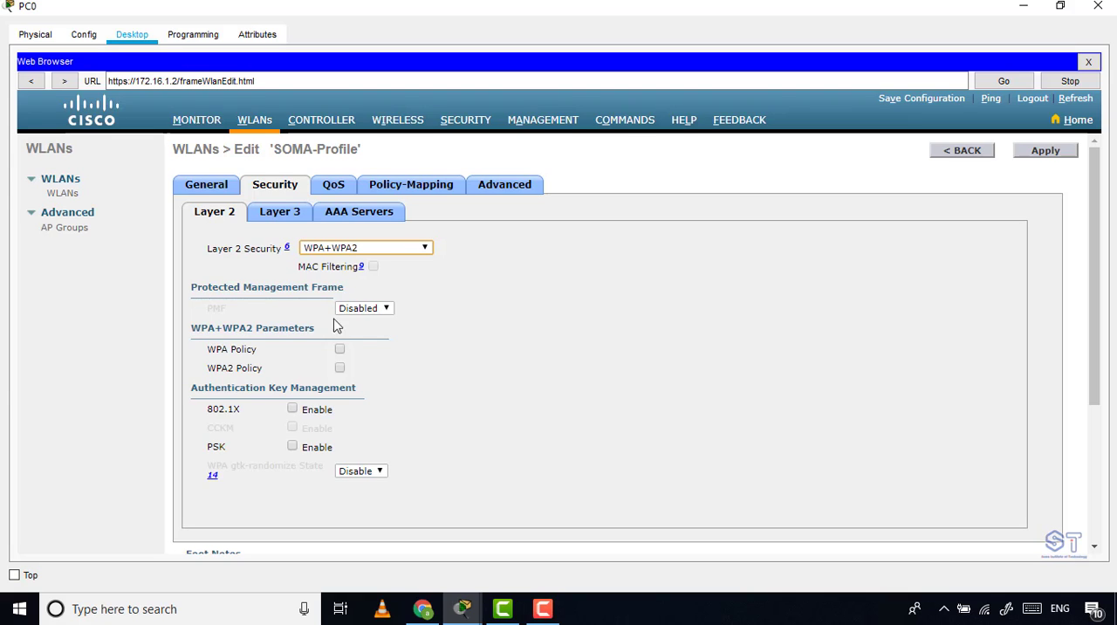
{"action": "left_click_drag", "start_coordinate": [206, 409], "coordinate": [253, 418]}
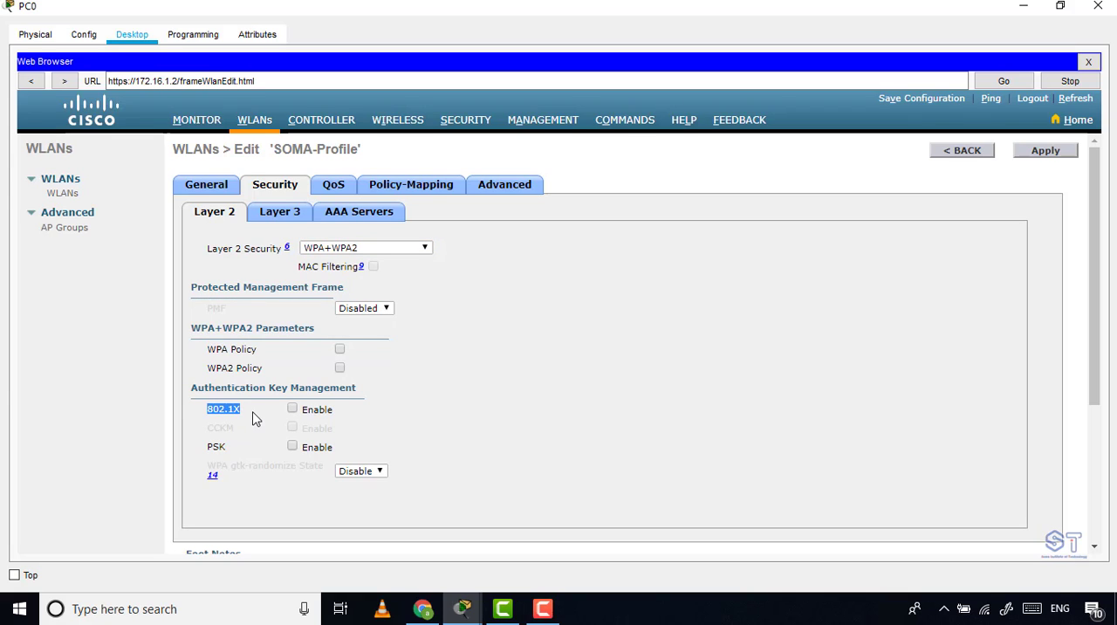
{"action": "left_click_drag", "start_coordinate": [206, 447], "coordinate": [230, 453]}
{"action": "left_click", "coordinate": [223, 446]}
{"action": "double_click", "coordinate": [223, 446]}
{"action": "left_click", "coordinate": [292, 448]}
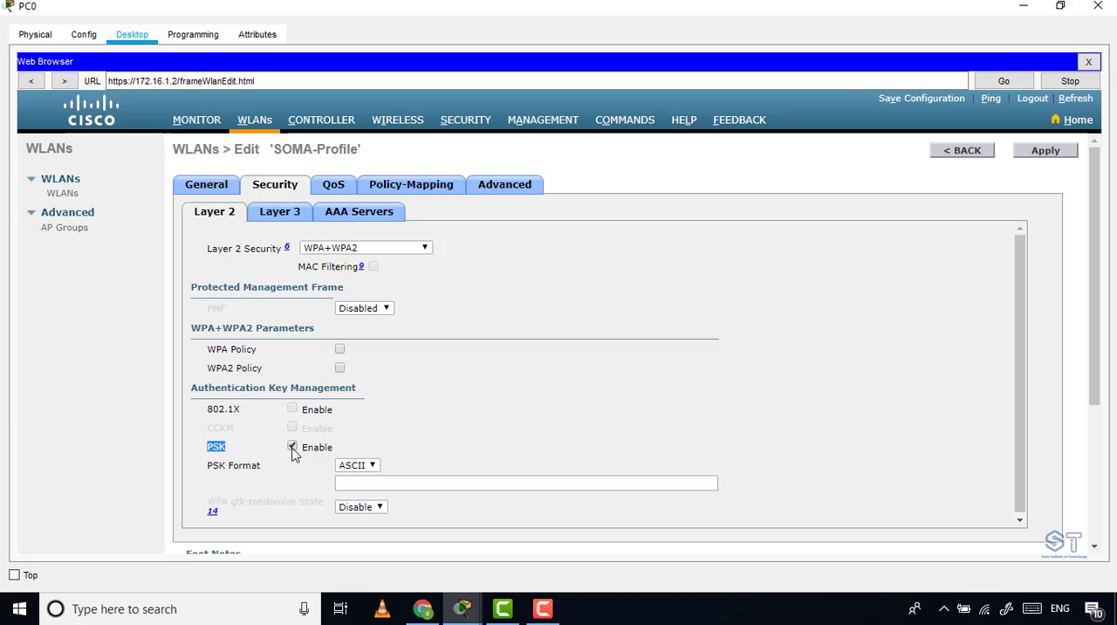
Enter the WLAN's pre-shared key in ASCII format.
{"action": "left_click", "coordinate": [386, 482]}
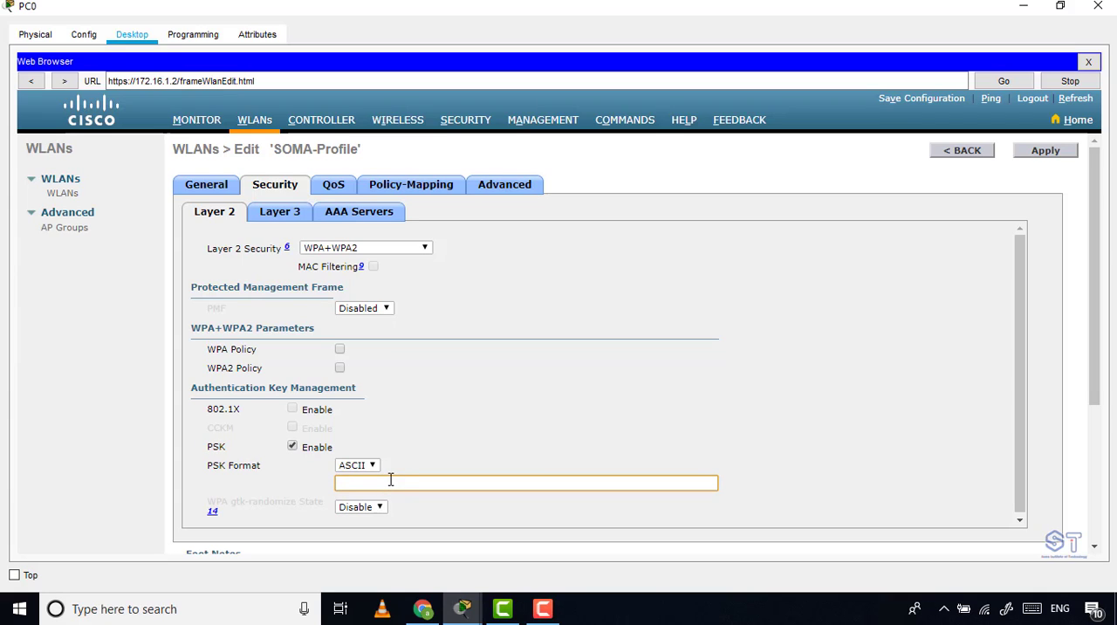
{"action": "type", "text": "•••••••••"}
{"action": "key", "text": "BackSpace"}
{"action": "key", "text": "BackSpace"}
{"action": "key", "text": "BackSpace"}
{"action": "key", "text": "BackSpace"}
{"action": "key", "text": "BackSpace"}
{"action": "key", "text": "BackSpace"}
{"action": "key", "text": "BackSpace"}
{"action": "key", "text": "BackSpace"}
{"action": "key", "text": "BackSpace"}
{"action": "type", "text": "•••••••••"}
{"action": "left_click_drag", "start_coordinate": [382, 481], "coordinate": [294, 478]}
Disable PSK to try the 802.1X key management option, and enable PSK again.
{"action": "left_click", "coordinate": [292, 447]}
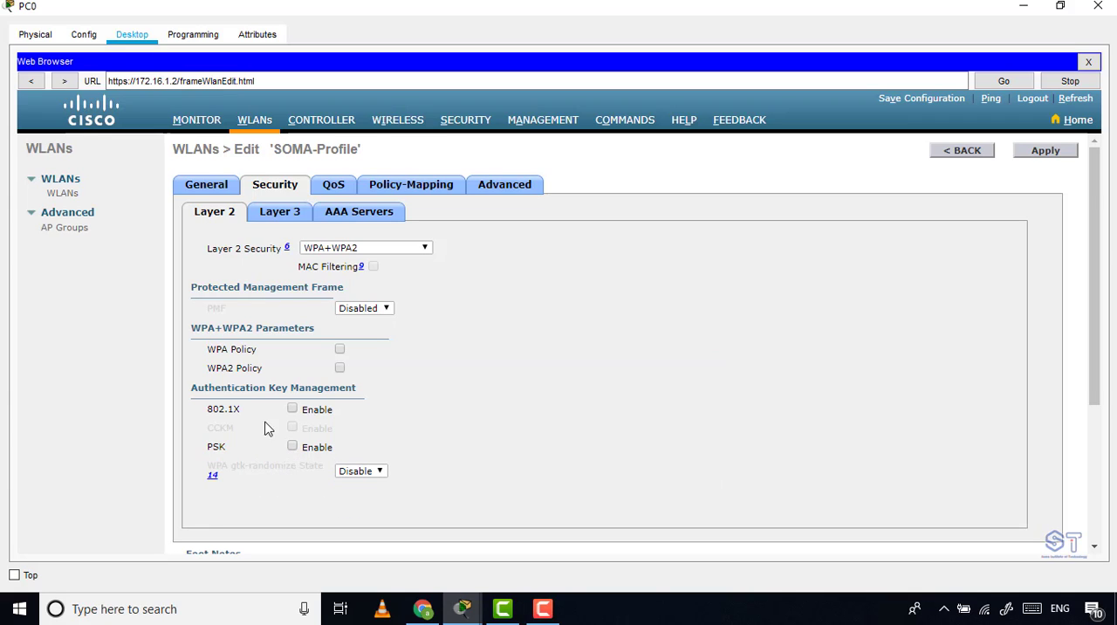
{"action": "left_click", "coordinate": [295, 411]}
{"action": "left_click", "coordinate": [292, 446]}
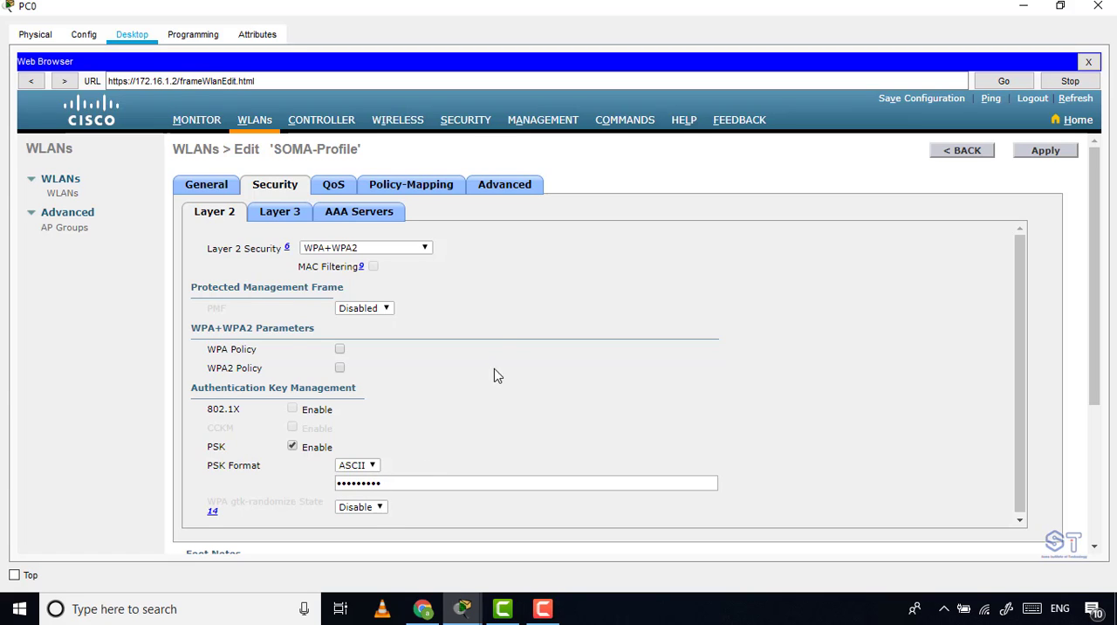
Review the general settings of the SOMA-Profile WLAN and its WPA+WPA2 Layer 2 security selection.
{"action": "scroll", "coordinate": [507, 343], "scroll_direction": "down", "scroll_amount": 1}
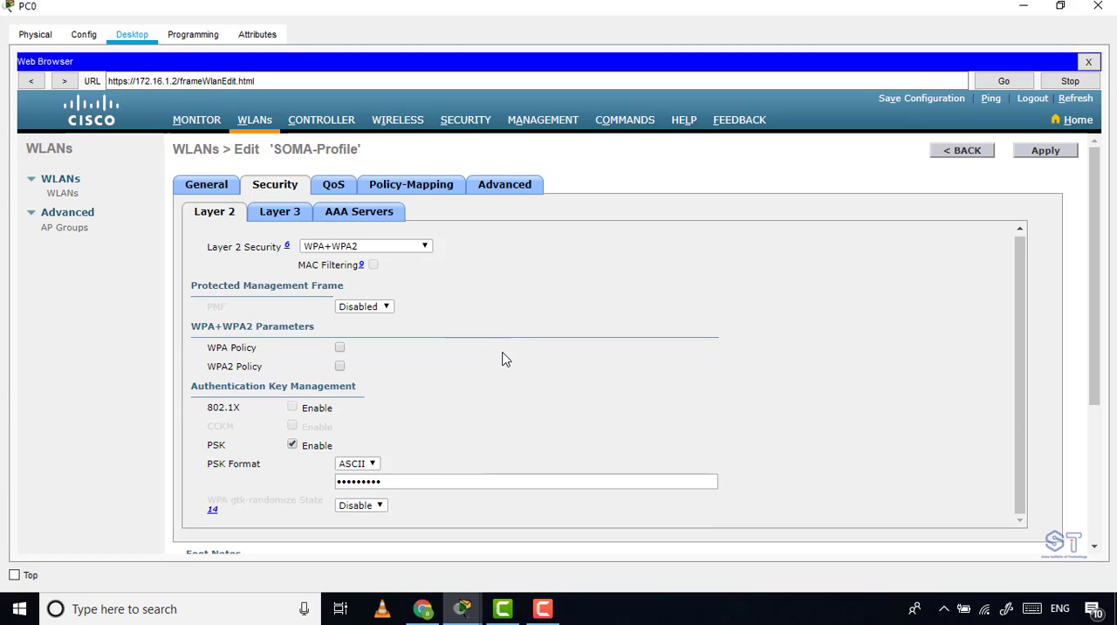
{"action": "left_click", "coordinate": [208, 187]}
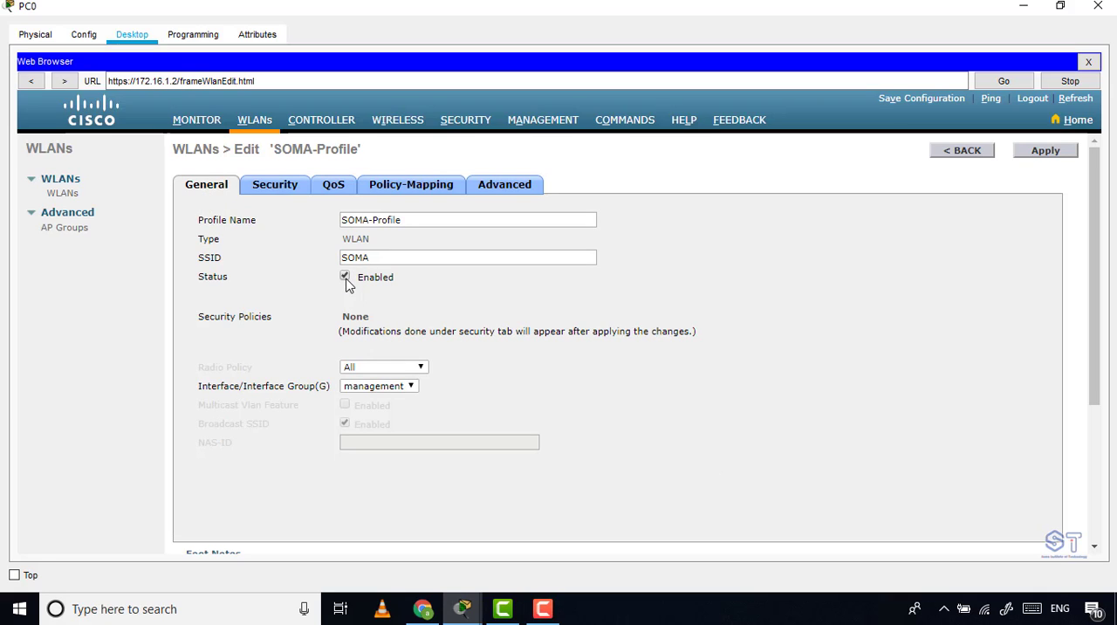
{"action": "left_click", "coordinate": [292, 190]}
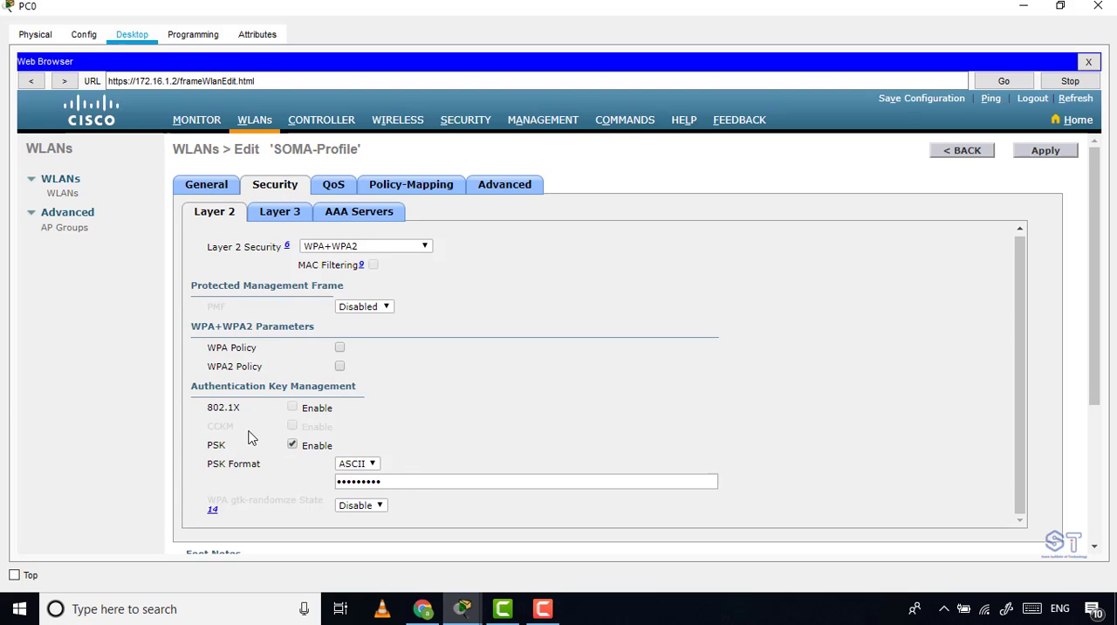
{"action": "left_click", "coordinate": [410, 247]}
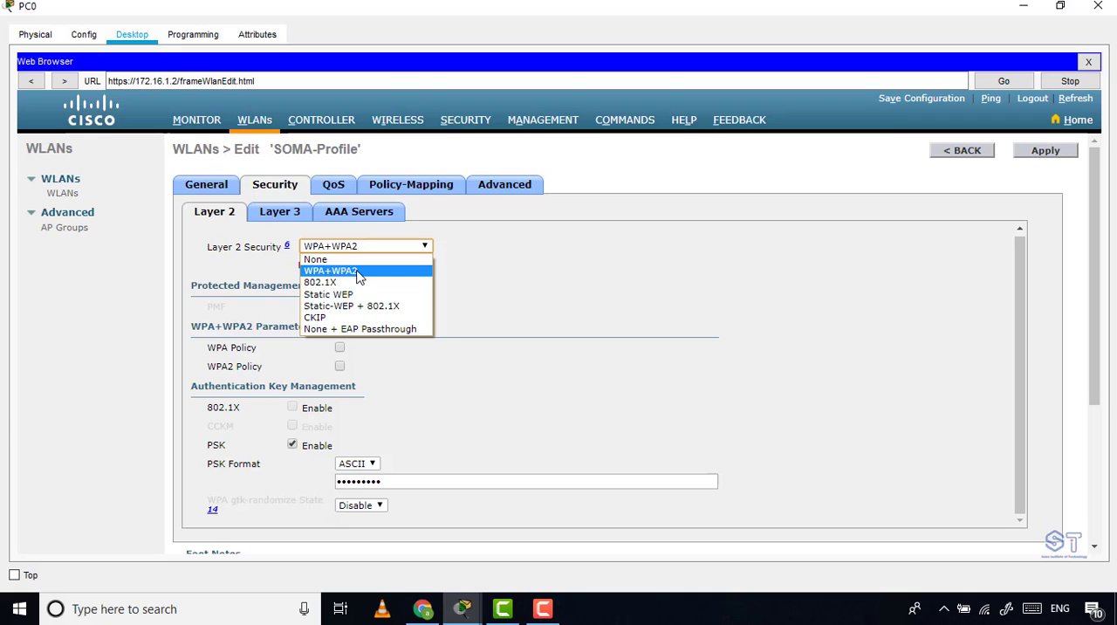
{"action": "left_click", "coordinate": [539, 273]}
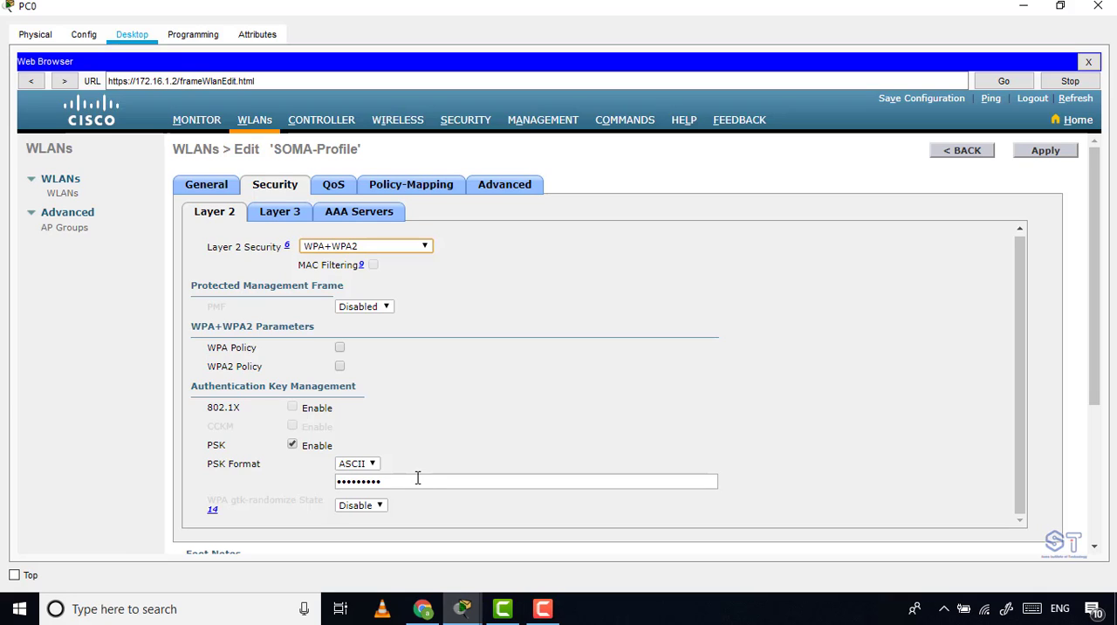
{"action": "left_click", "coordinate": [704, 380]}
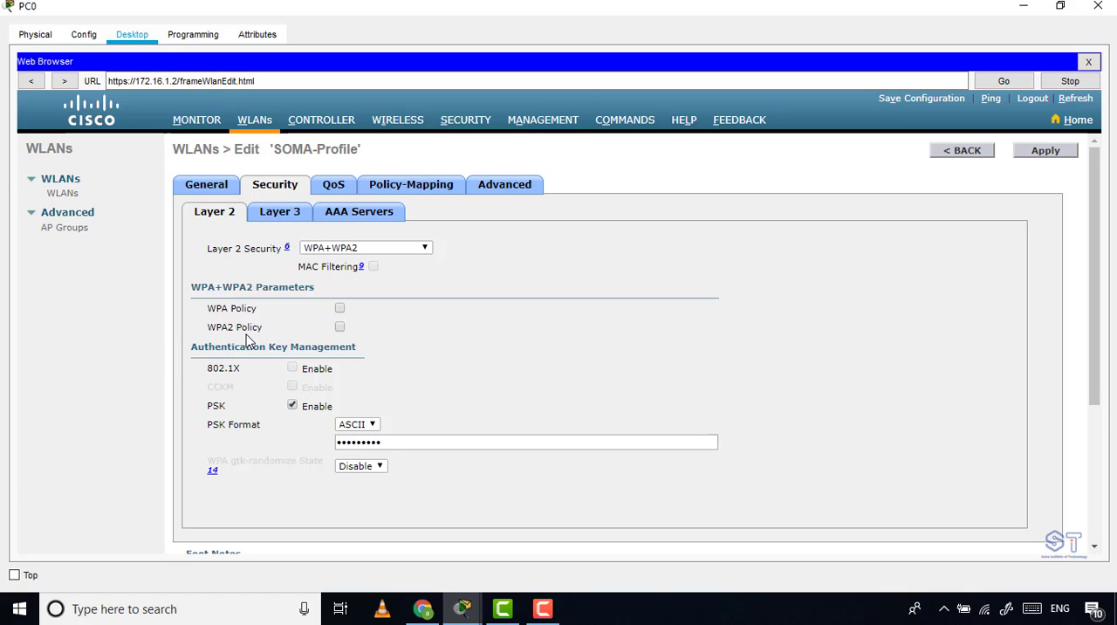
Enable the WPA2 Policy with AES encryption for SOMA-Profile and apply the security changes to the WLAN.
{"action": "left_click", "coordinate": [340, 328]}
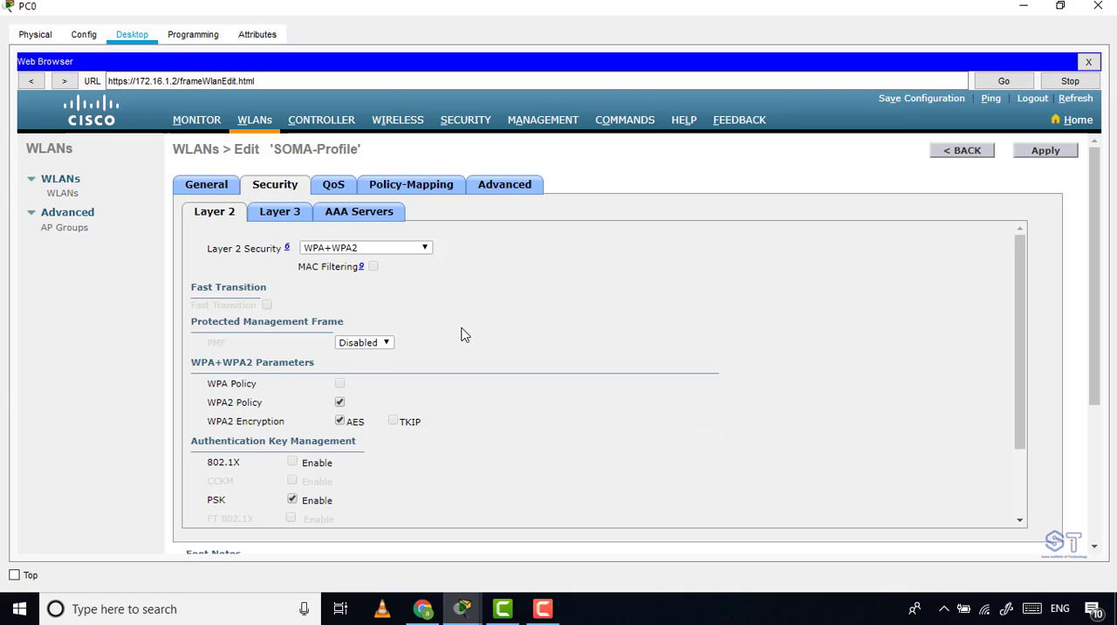
{"action": "scroll", "coordinate": [462, 334], "scroll_direction": "down", "scroll_amount": 3}
{"action": "scroll", "coordinate": [463, 333], "scroll_direction": "up", "scroll_amount": 3}
{"action": "left_click", "coordinate": [1054, 153]}
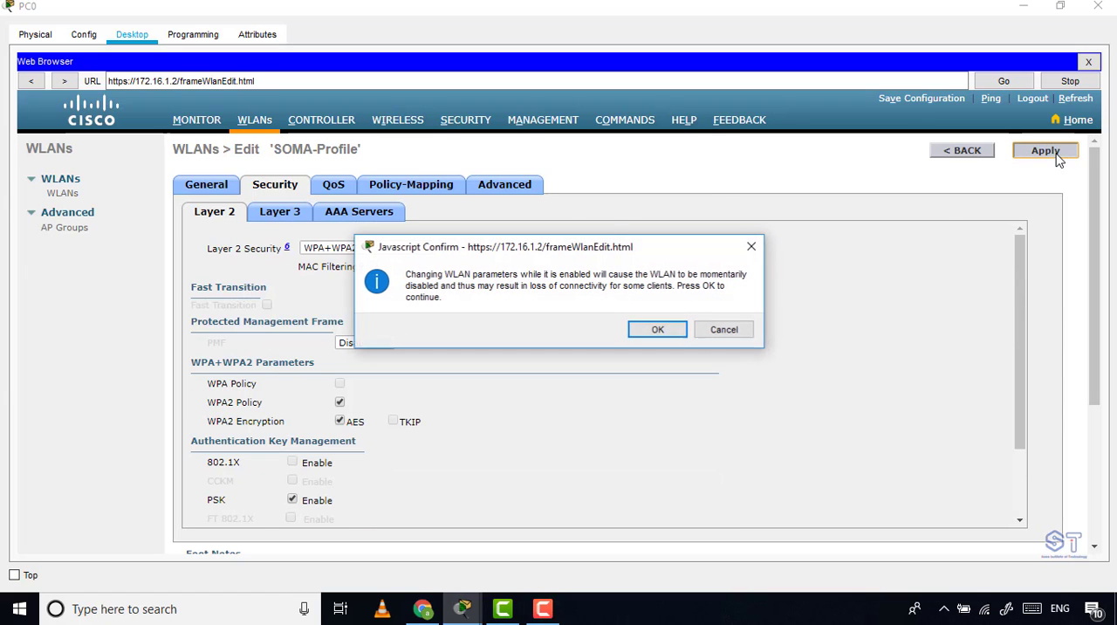
{"action": "left_click", "coordinate": [647, 332]}
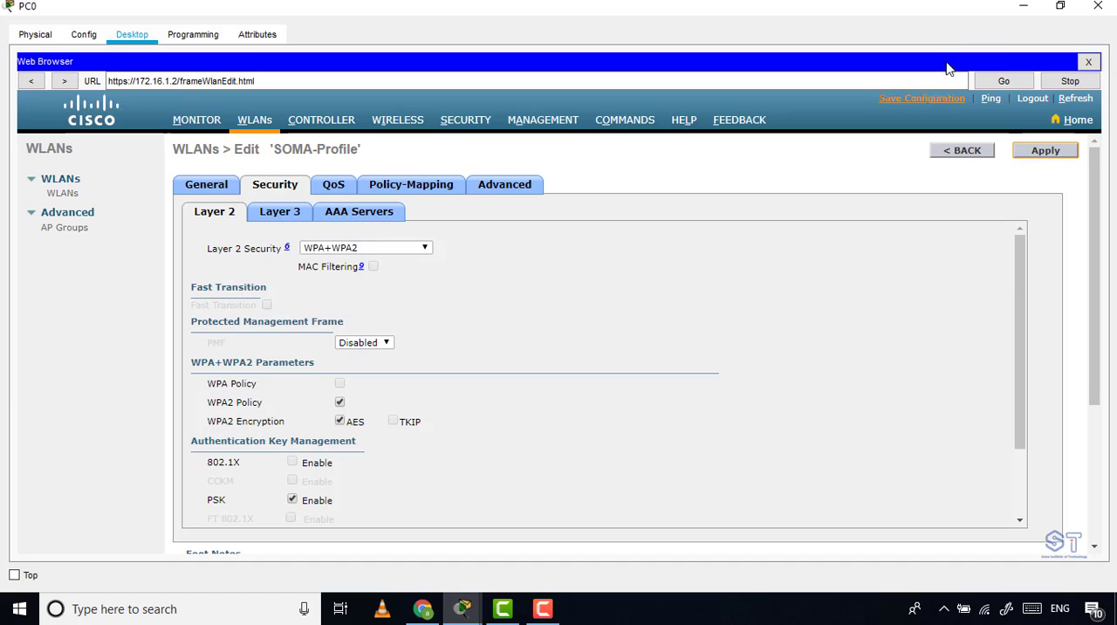
Return to the topology, fast-forward the simulation time, and place a laptop beyond Light Weight Access Point0.
{"action": "left_click", "coordinate": [1021, 7]}
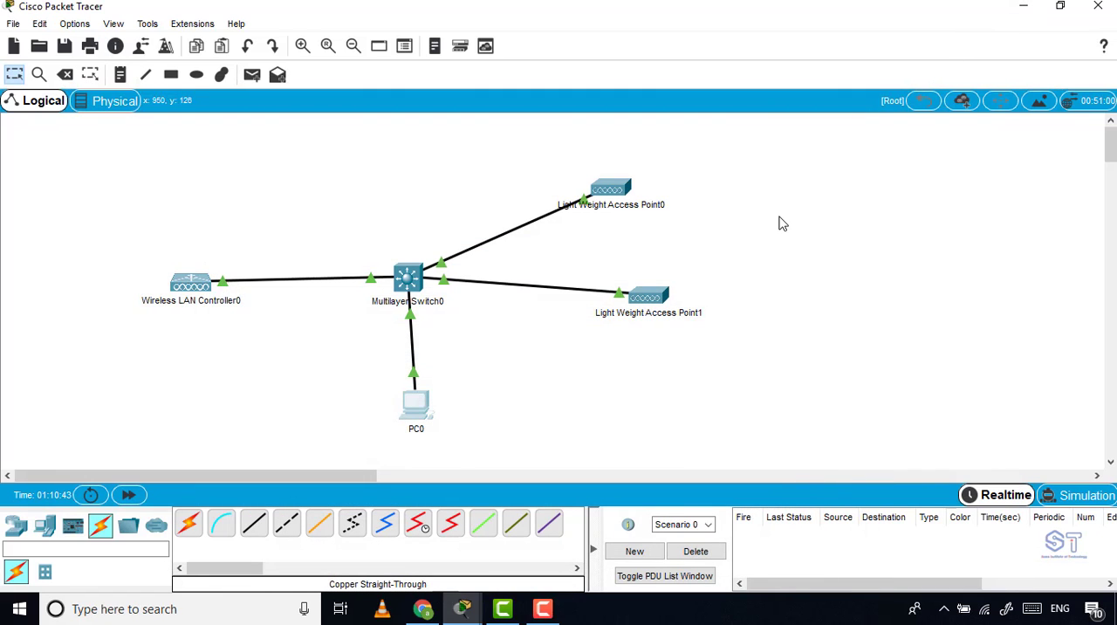
{"action": "left_click", "coordinate": [127, 495]}
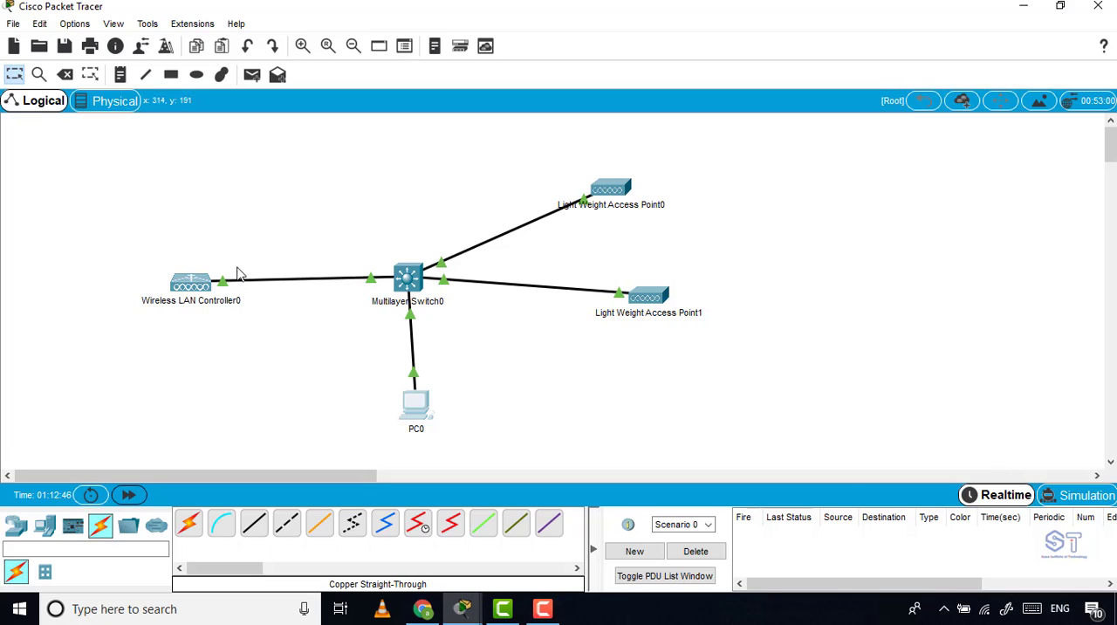
{"action": "left_click", "coordinate": [20, 534]}
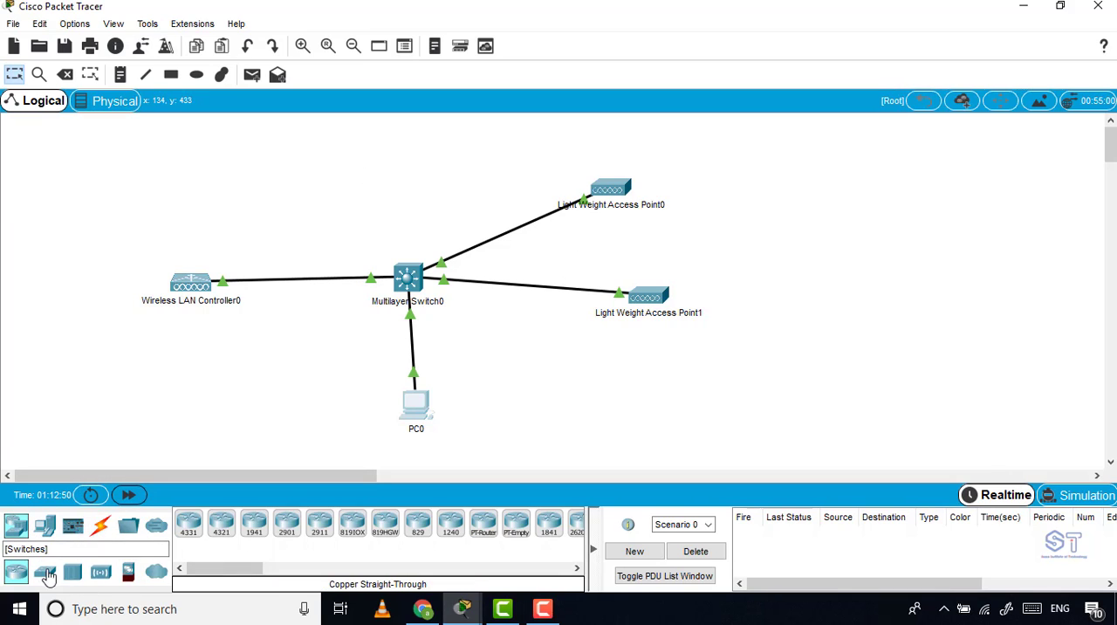
{"action": "left_click", "coordinate": [51, 525]}
{"action": "left_click", "coordinate": [221, 524]}
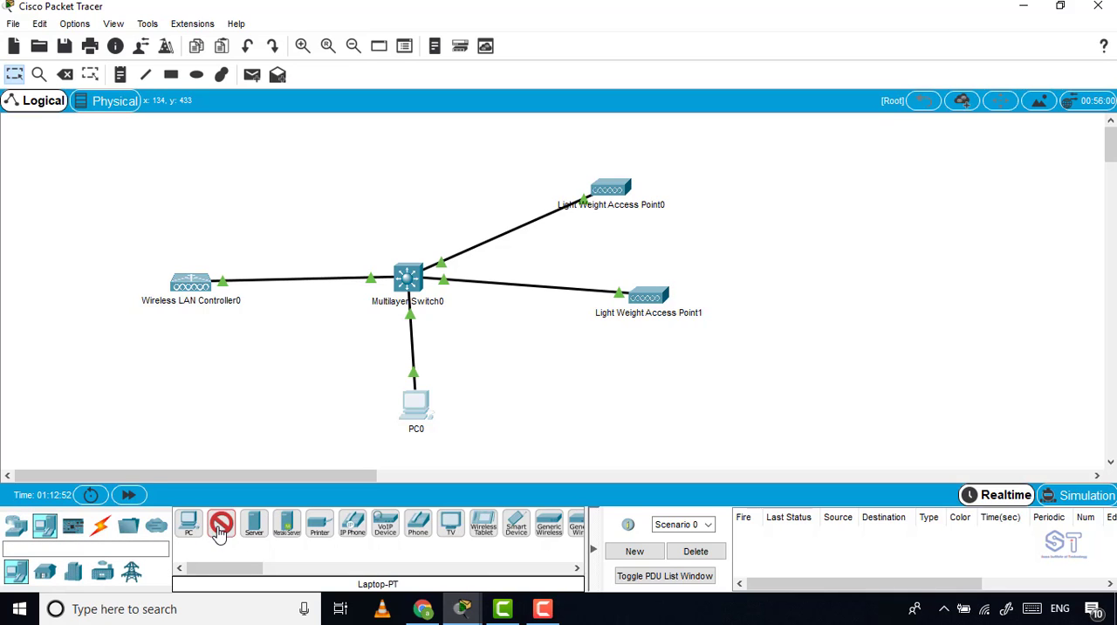
{"action": "left_click", "coordinate": [814, 173]}
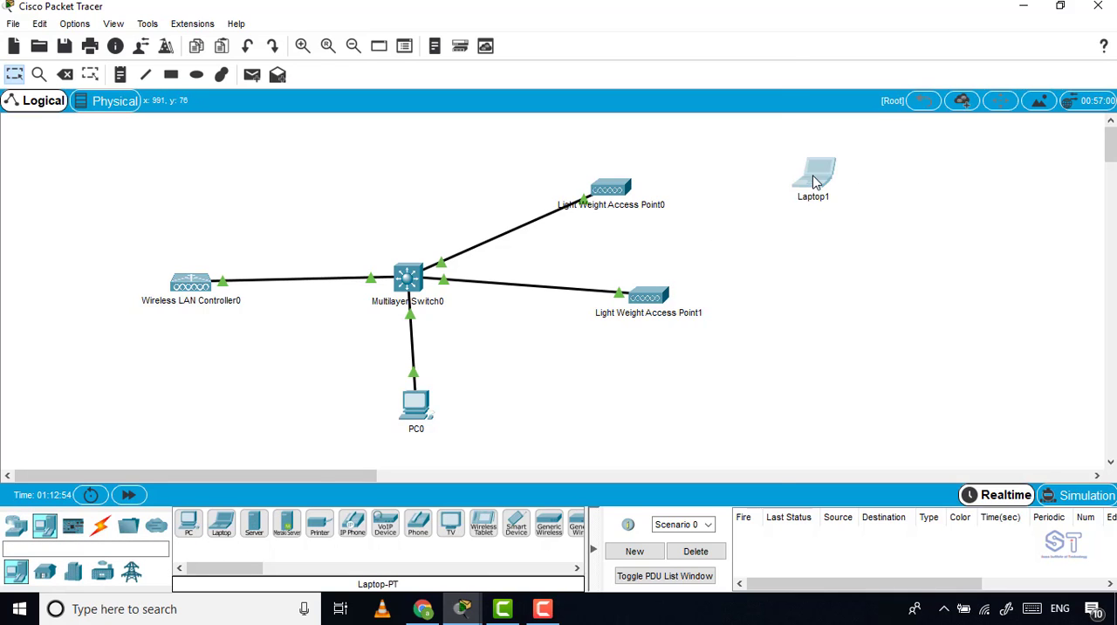
Replace the new laptop's Ethernet module with the WPC300N wireless module and power the laptop on.
{"action": "left_click", "coordinate": [814, 175]}
{"action": "left_click", "coordinate": [732, 71]}
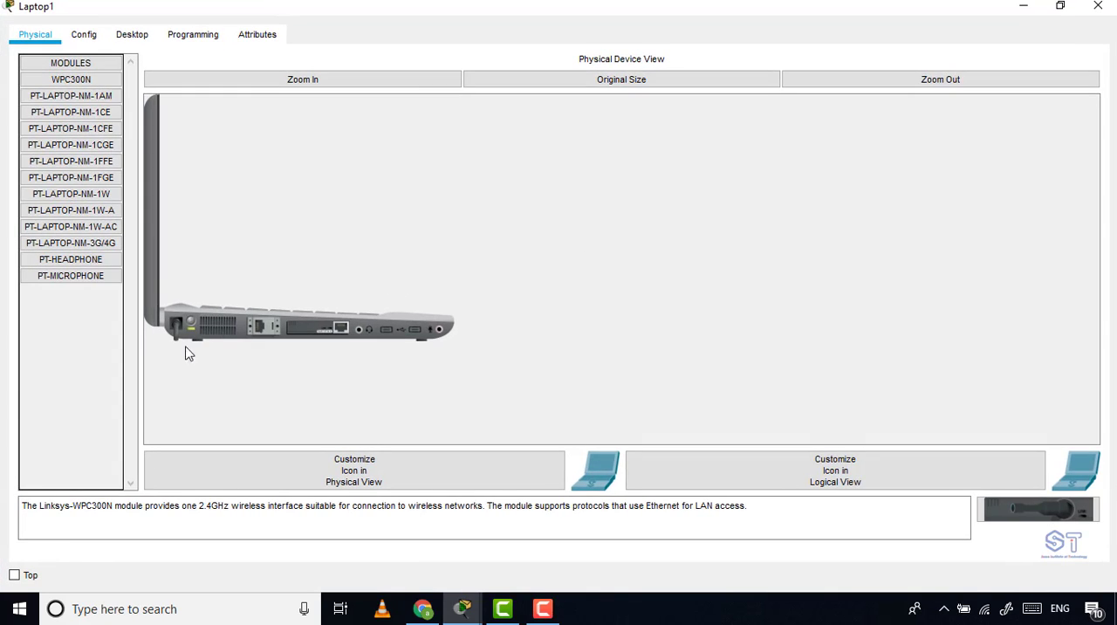
{"action": "left_click", "coordinate": [299, 80]}
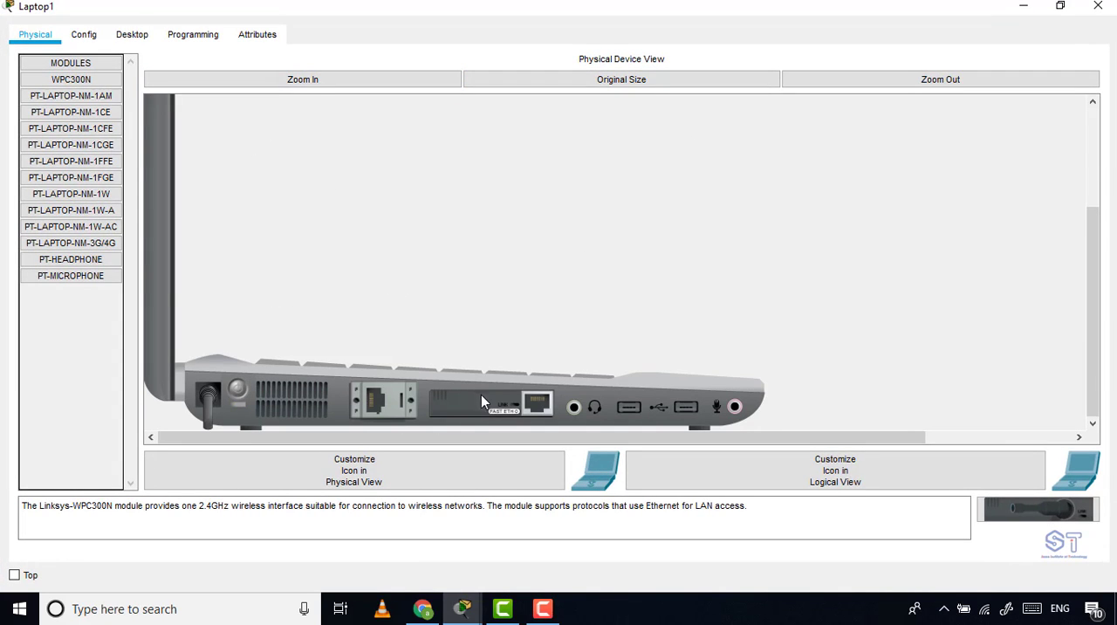
{"action": "mouse_move", "coordinate": [481, 395]}
{"action": "left_mouse_down"}
{"action": "mouse_move", "coordinate": [879, 478]}
{"action": "mouse_move", "coordinate": [1030, 497]}
{"action": "mouse_move", "coordinate": [1025, 515]}
{"action": "mouse_move", "coordinate": [1047, 512]}
{"action": "mouse_move", "coordinate": [715, 494]}
{"action": "mouse_move", "coordinate": [489, 411]}
{"action": "left_mouse_up"}
{"action": "left_click", "coordinate": [761, 149]}
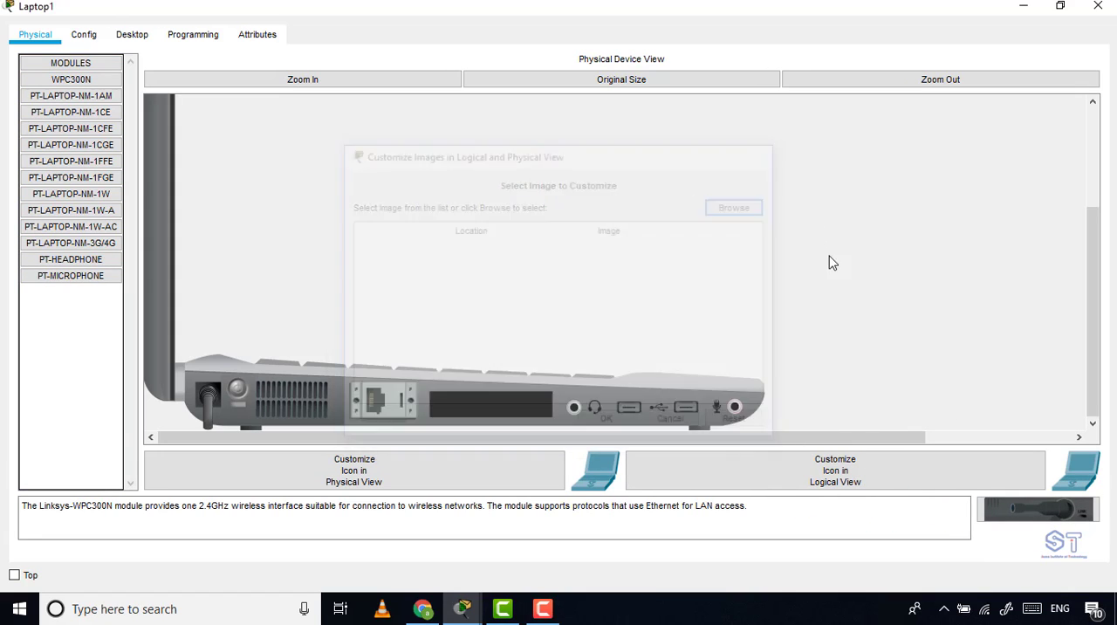
{"action": "left_click_drag", "start_coordinate": [1075, 524], "coordinate": [491, 409]}
{"action": "left_click", "coordinate": [237, 390]}
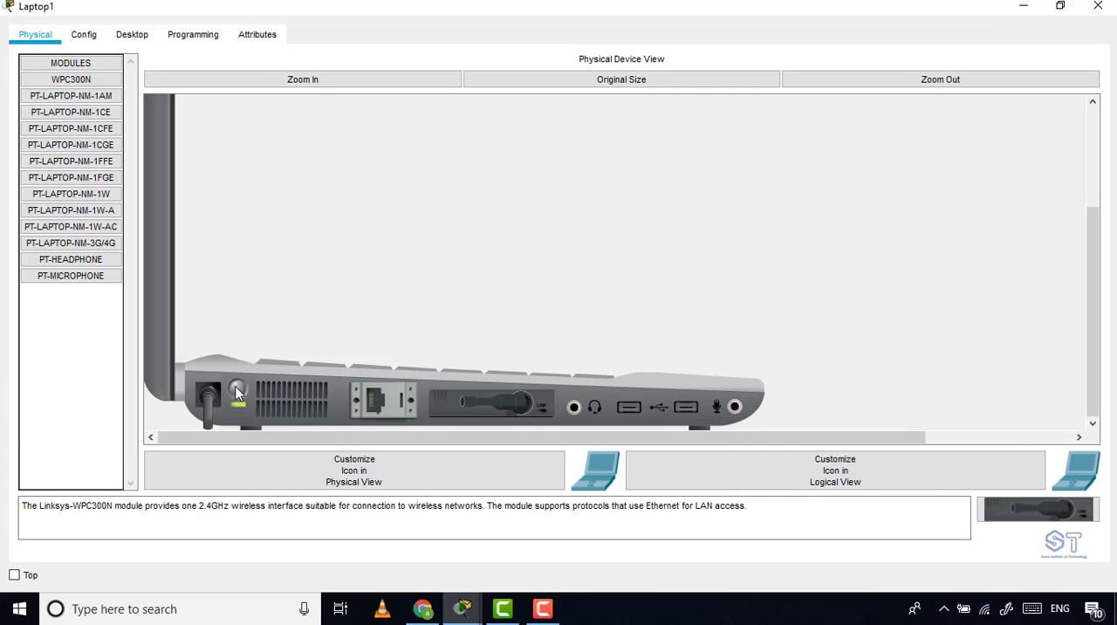
Open the laptop's PC Wireless utility and select the first SOMA entry among the available networks.
{"action": "left_click", "coordinate": [134, 37]}
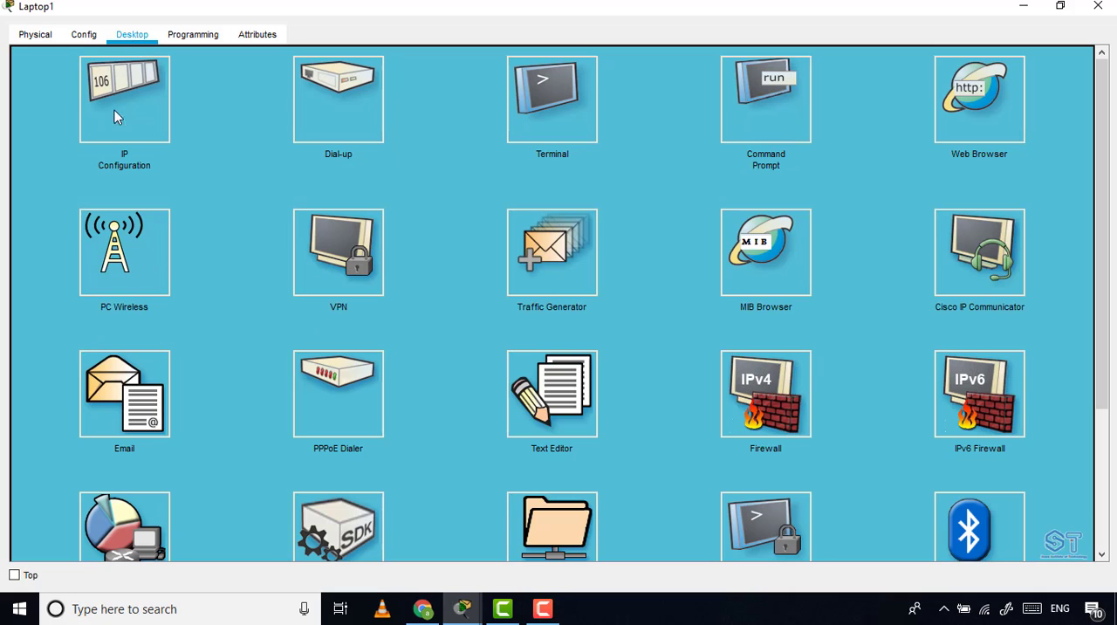
{"action": "left_click", "coordinate": [121, 260]}
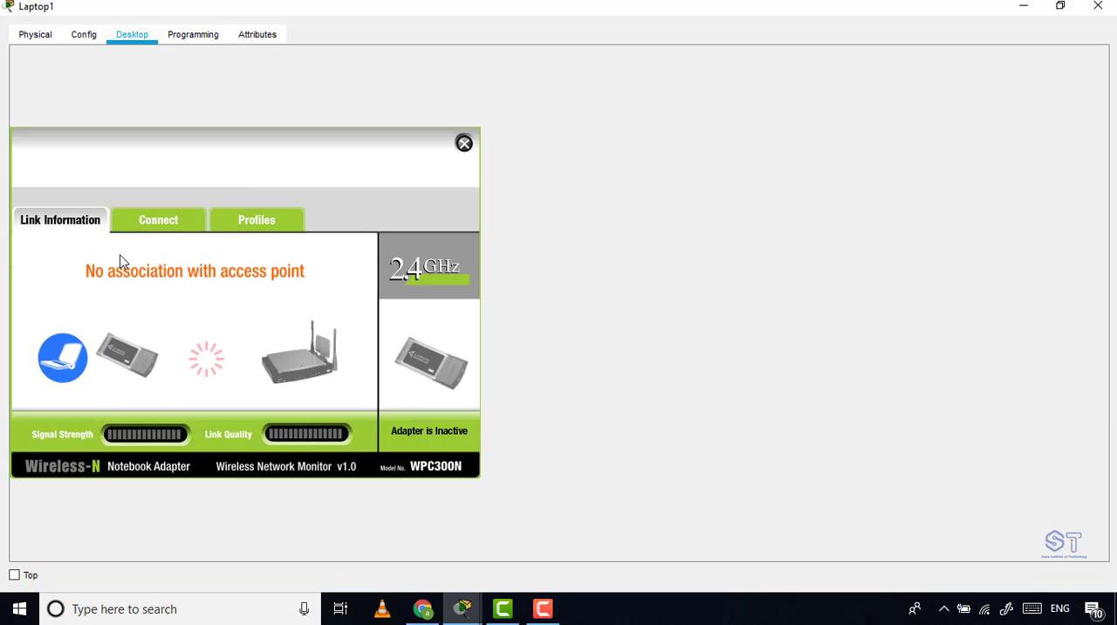
{"action": "left_click", "coordinate": [161, 224]}
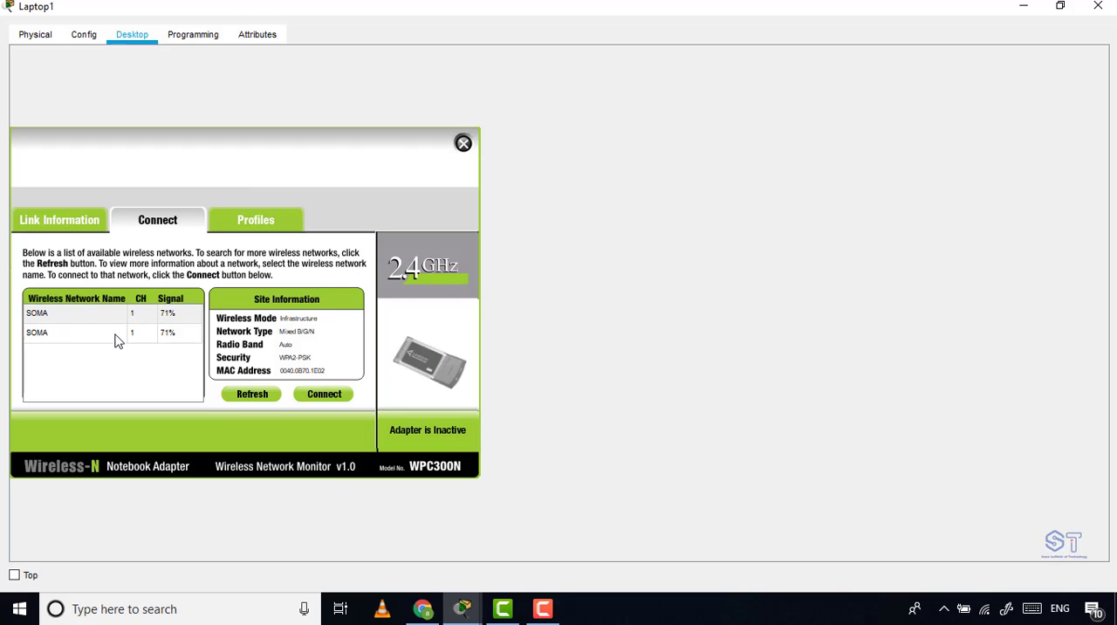
{"action": "left_click", "coordinate": [175, 336]}
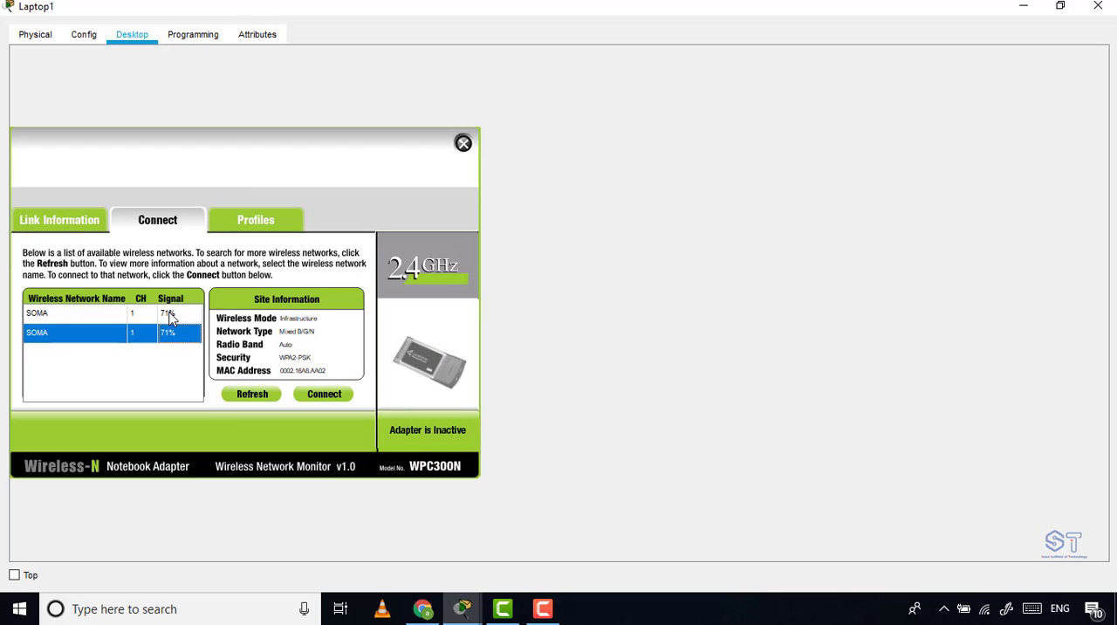
{"action": "left_click", "coordinate": [169, 315]}
{"action": "left_click", "coordinate": [173, 337]}
{"action": "left_click", "coordinate": [39, 321]}
Connect the laptop to the SOMA network with WPA2-Personal security by entering the pre-shared key.
{"action": "left_click", "coordinate": [323, 397]}
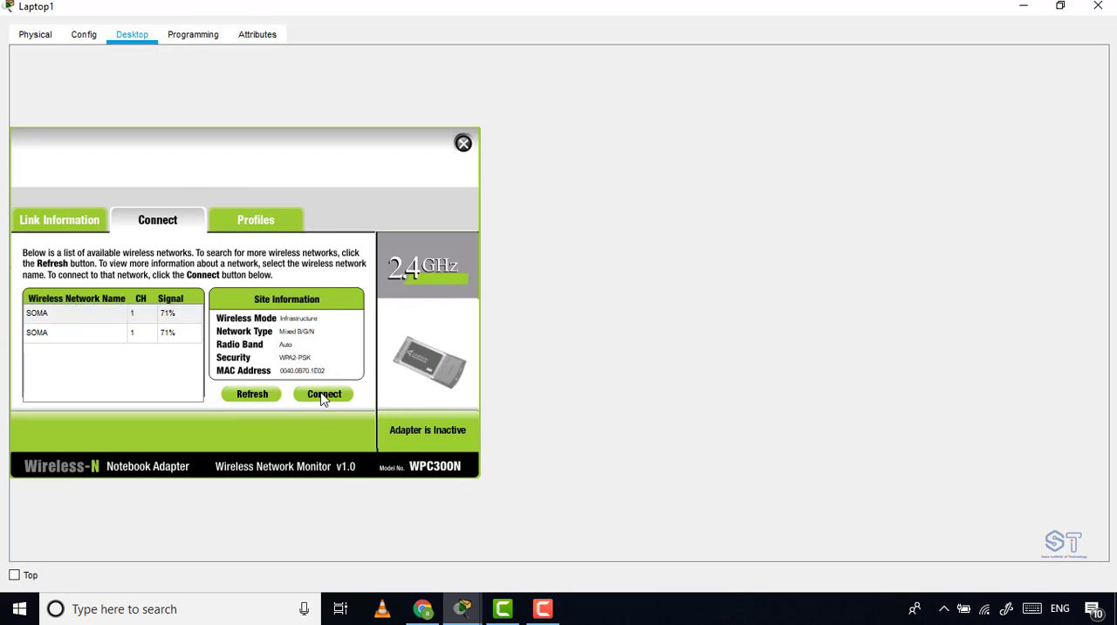
{"action": "left_click", "coordinate": [121, 323]}
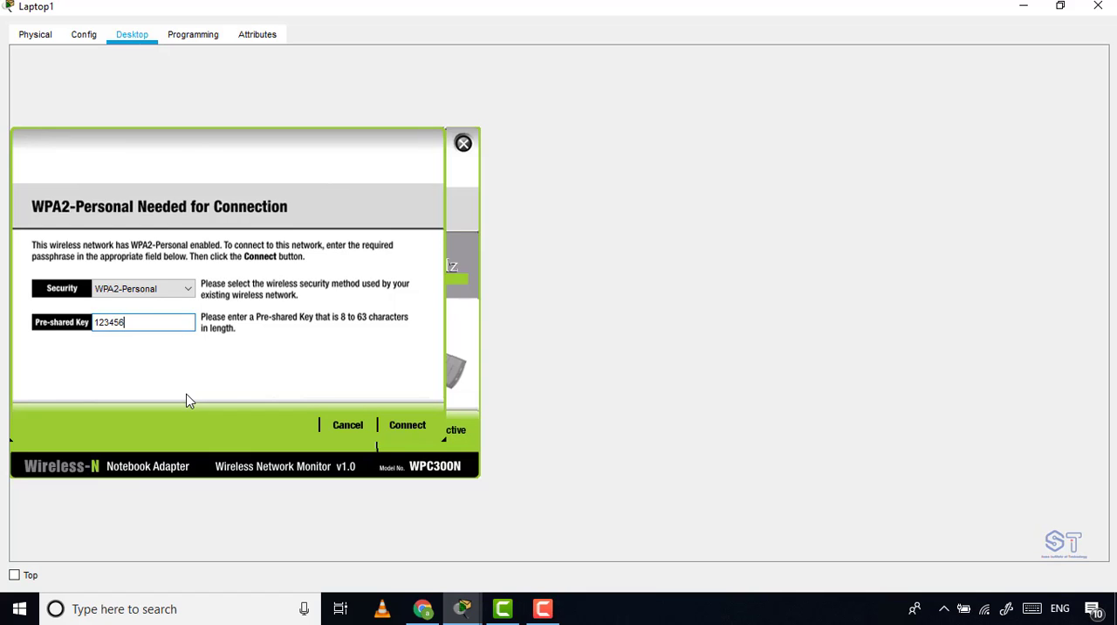
{"action": "left_click", "coordinate": [414, 422]}
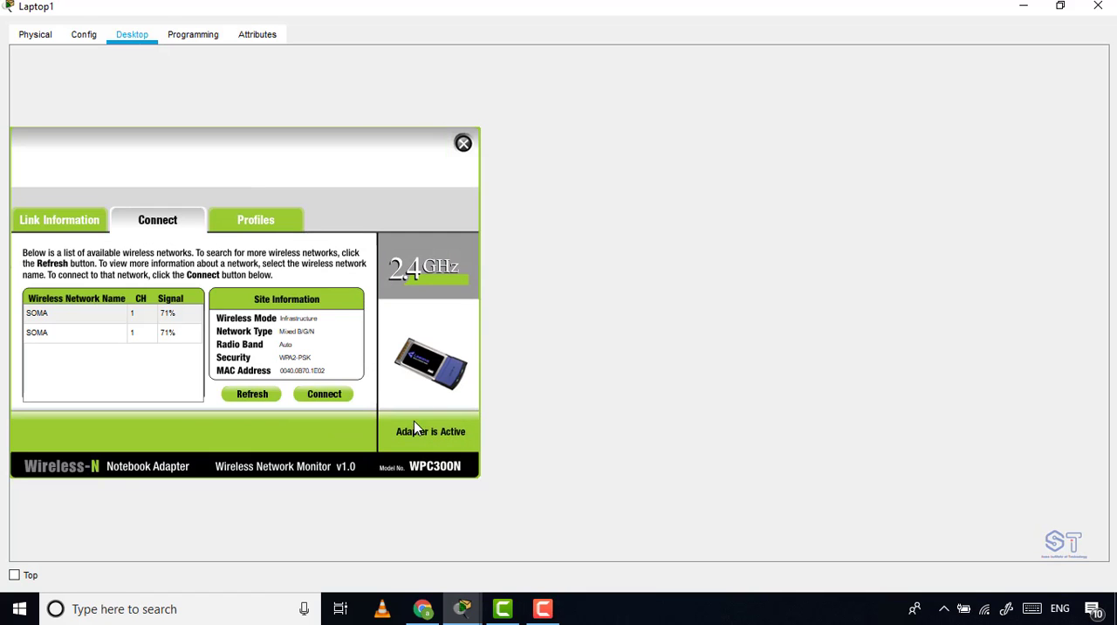
Check the laptop's wireless link in the topology, reopen Laptop1 and close its PC Wireless utility.
{"action": "left_click", "coordinate": [1024, 8]}
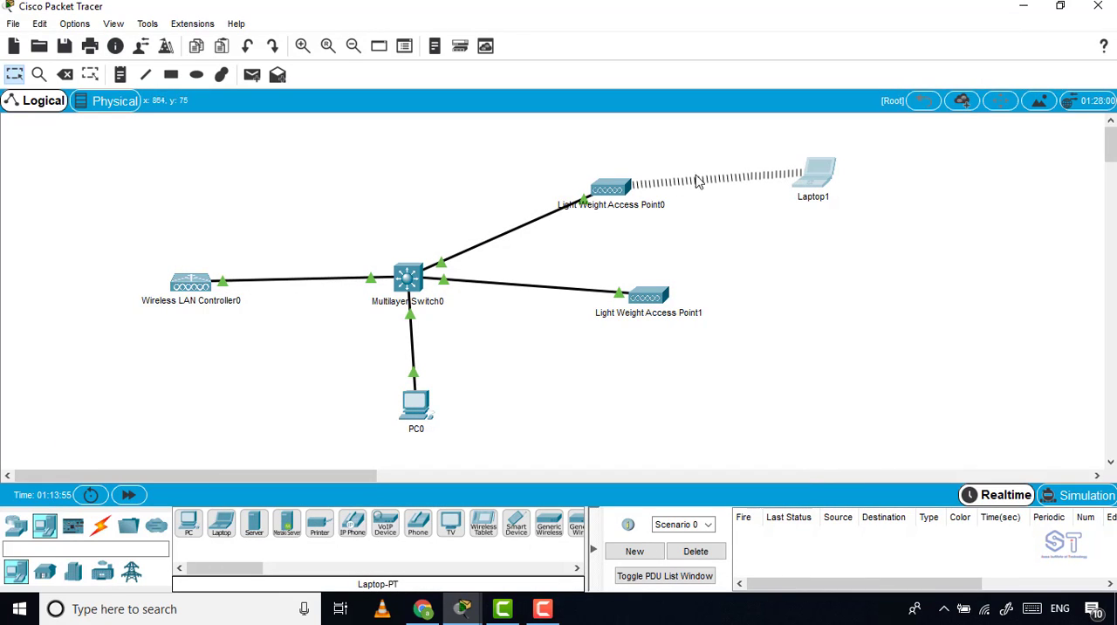
{"action": "left_click", "coordinate": [836, 169]}
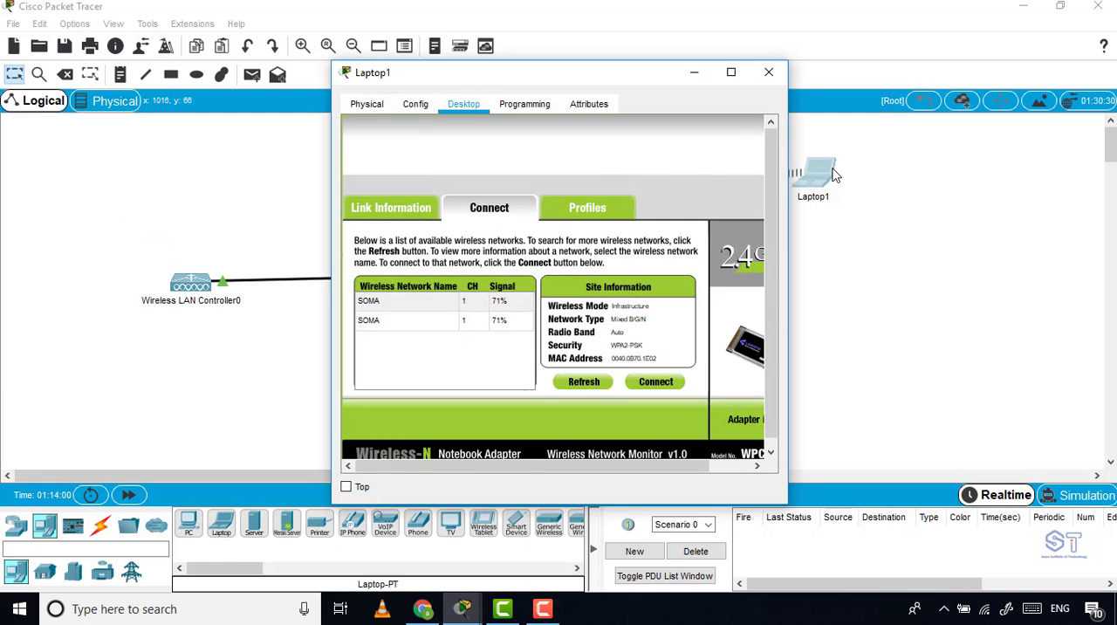
{"action": "left_click", "coordinate": [731, 77]}
{"action": "left_click", "coordinate": [462, 143]}
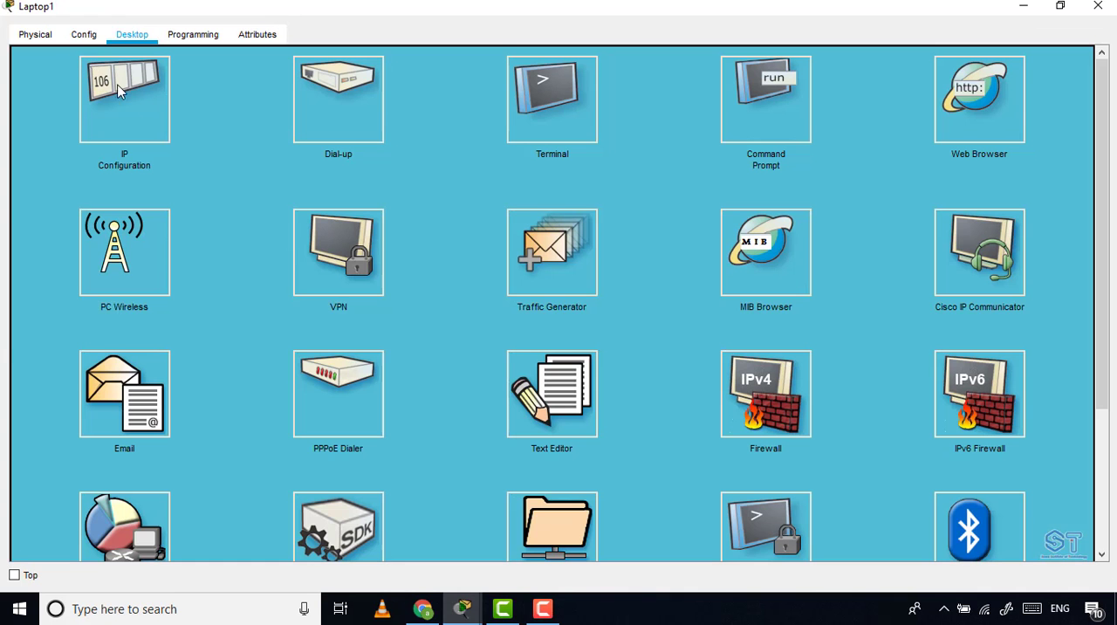
Check the IP configuration of Laptop1's wireless interface and return to the topology.
{"action": "left_click", "coordinate": [122, 92]}
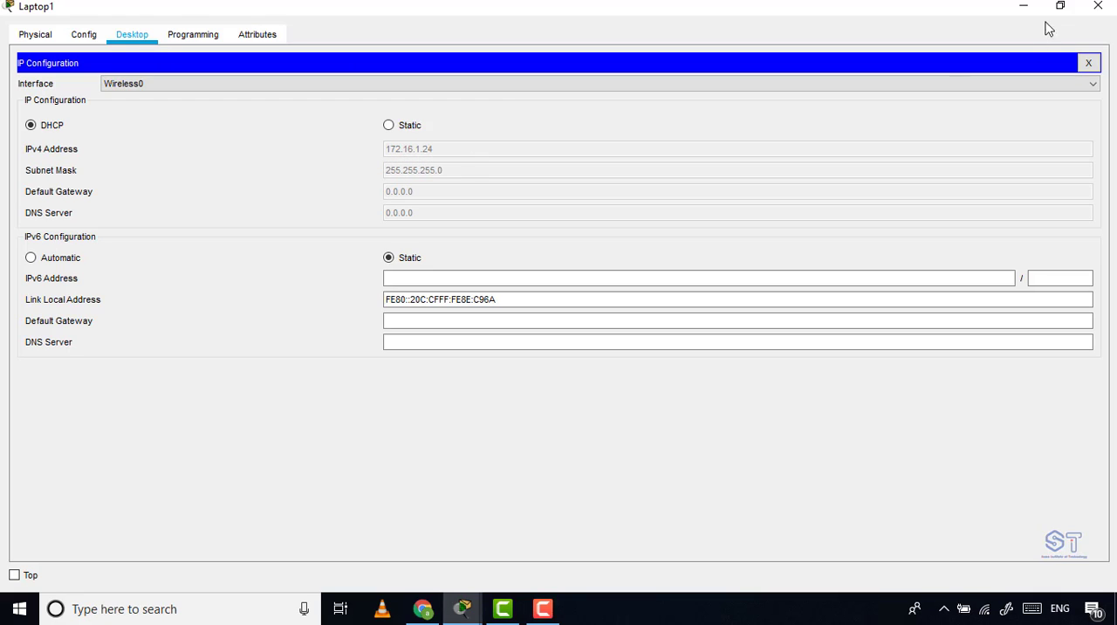
{"action": "left_click", "coordinate": [1024, 5]}
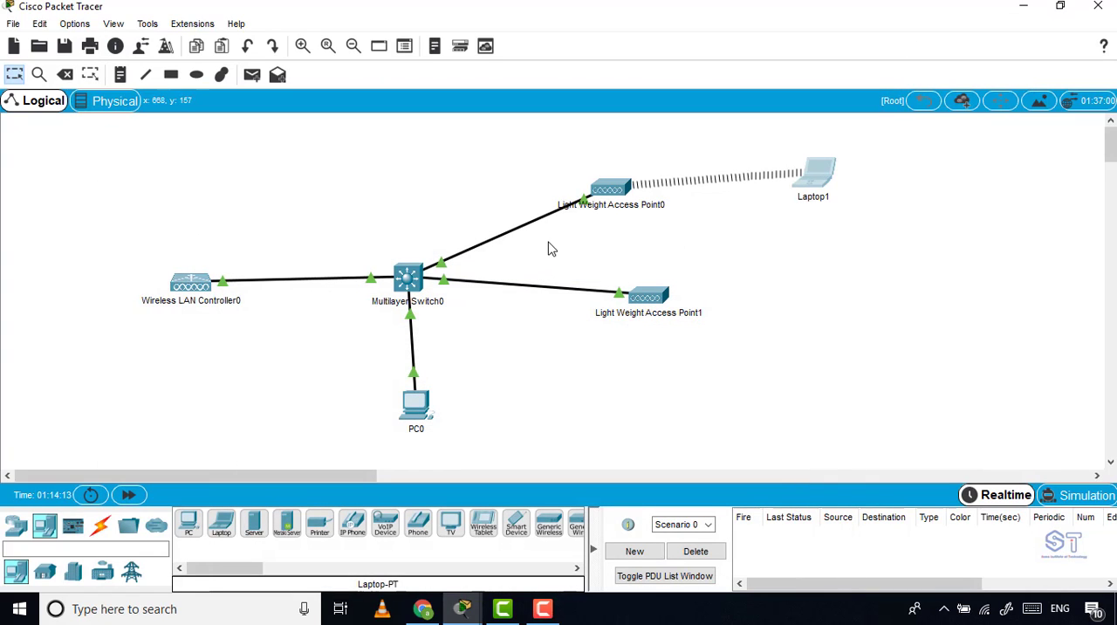
{"action": "left_click_drag", "start_coordinate": [76, 219], "coordinate": [249, 360]}
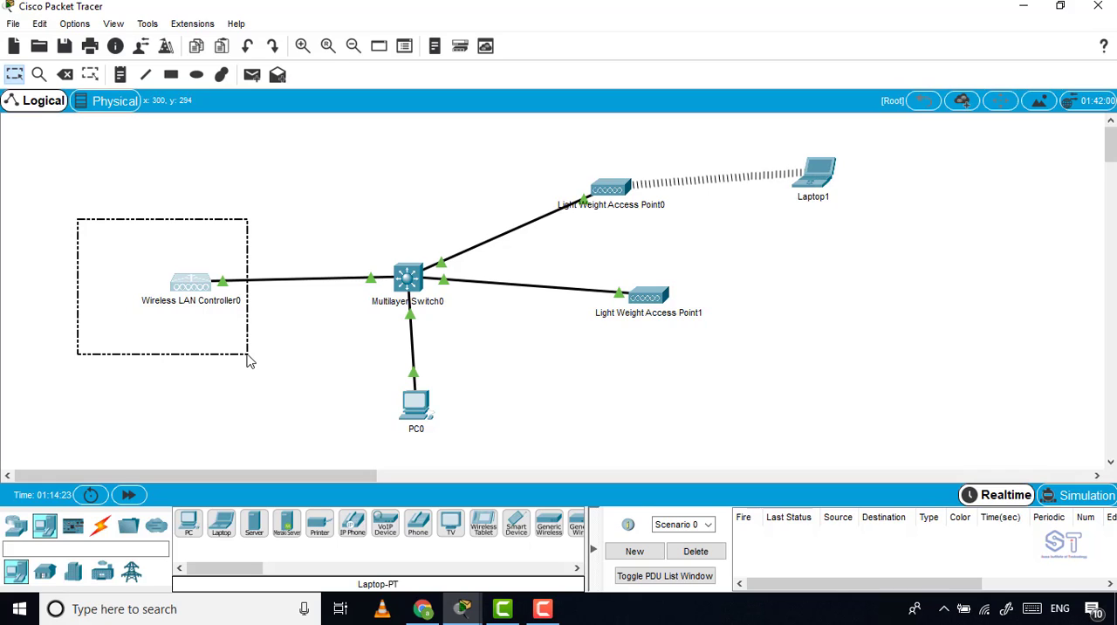
{"action": "left_click_drag", "start_coordinate": [249, 359], "coordinate": [255, 375]}
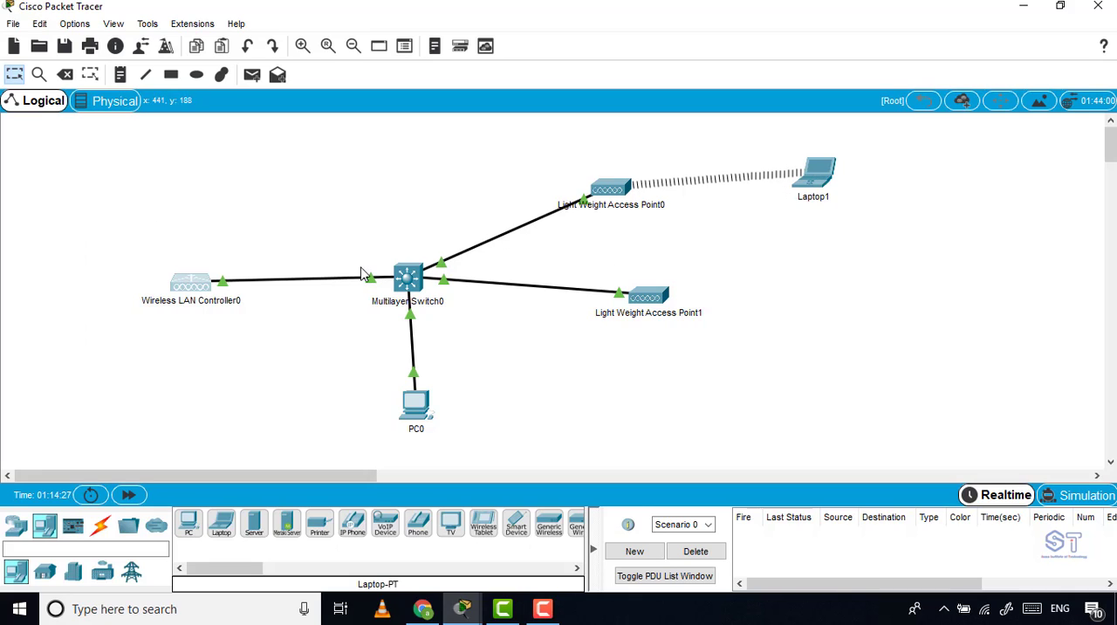
{"action": "left_click_drag", "start_coordinate": [270, 133], "coordinate": [334, 198]}
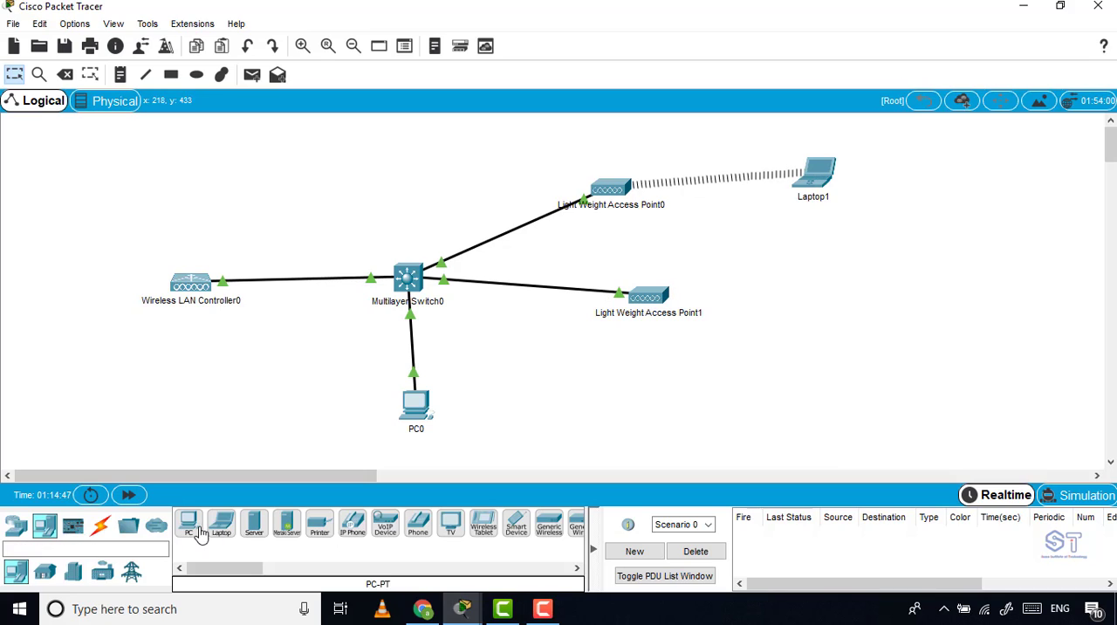
Add a smartphone to the topology, below and to the right of Light Weight Access Point1.
{"action": "left_click", "coordinate": [254, 524]}
{"action": "left_click", "coordinate": [226, 533]}
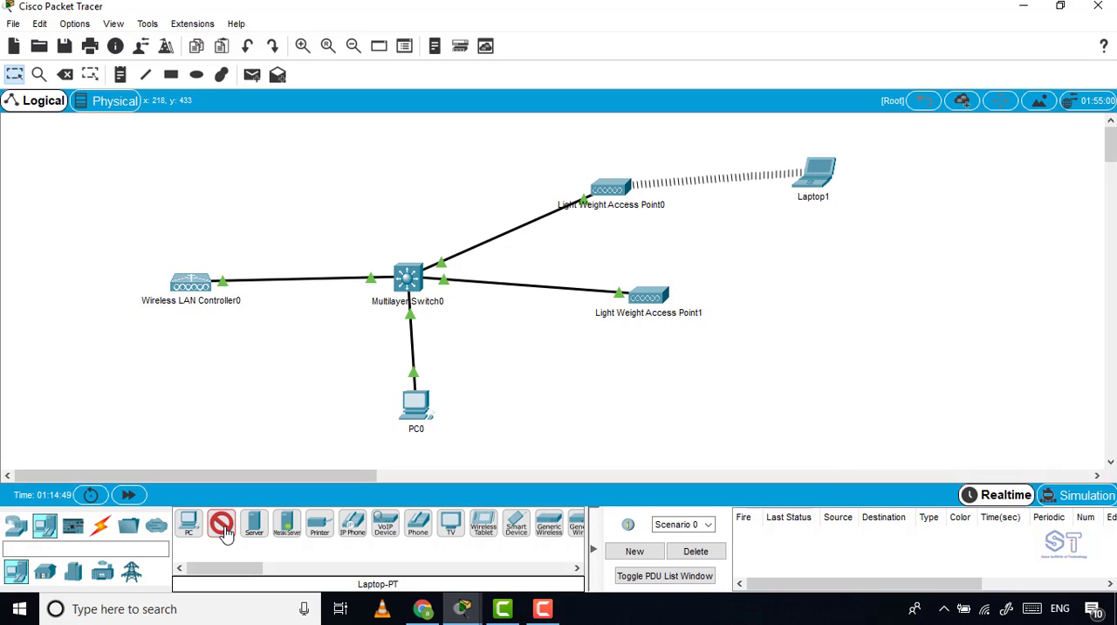
{"action": "left_click", "coordinate": [226, 533]}
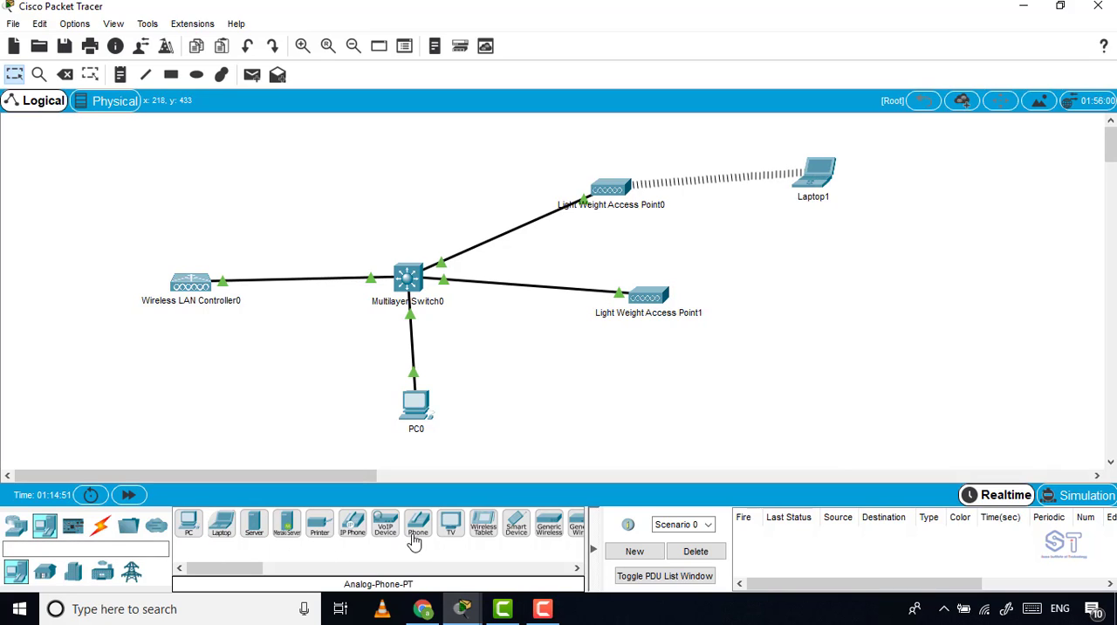
{"action": "left_click", "coordinate": [518, 532]}
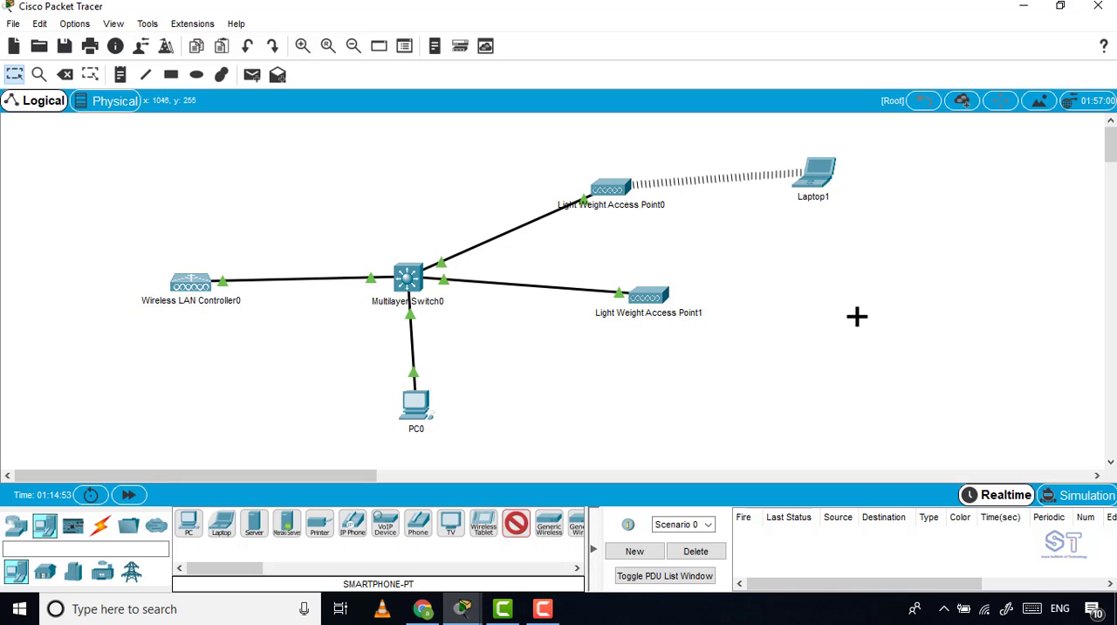
{"action": "left_click", "coordinate": [729, 348]}
{"action": "left_click_drag", "start_coordinate": [733, 355], "coordinate": [775, 354]}
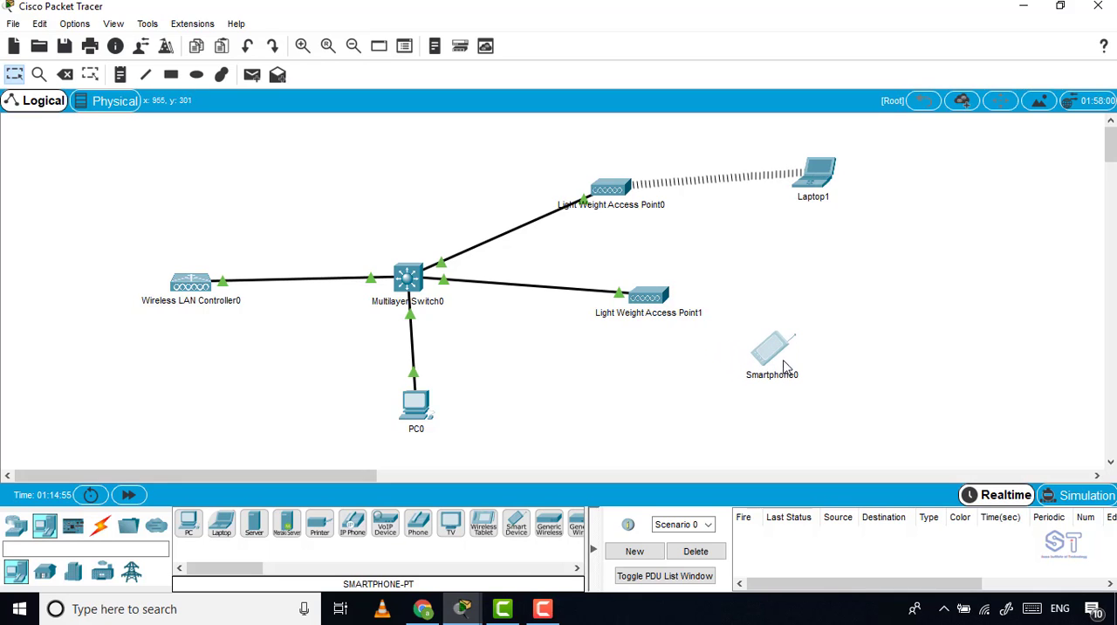
Set the SSID of the smartphone's Wireless0 interface to soma and close its window.
{"action": "left_click", "coordinate": [769, 350]}
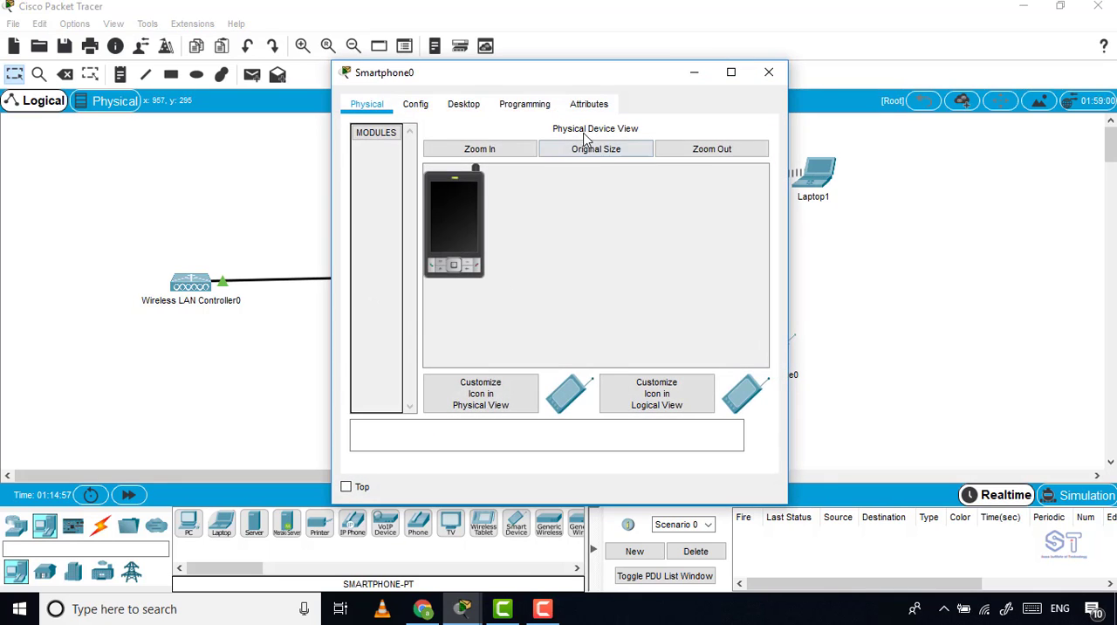
{"action": "left_click", "coordinate": [420, 106]}
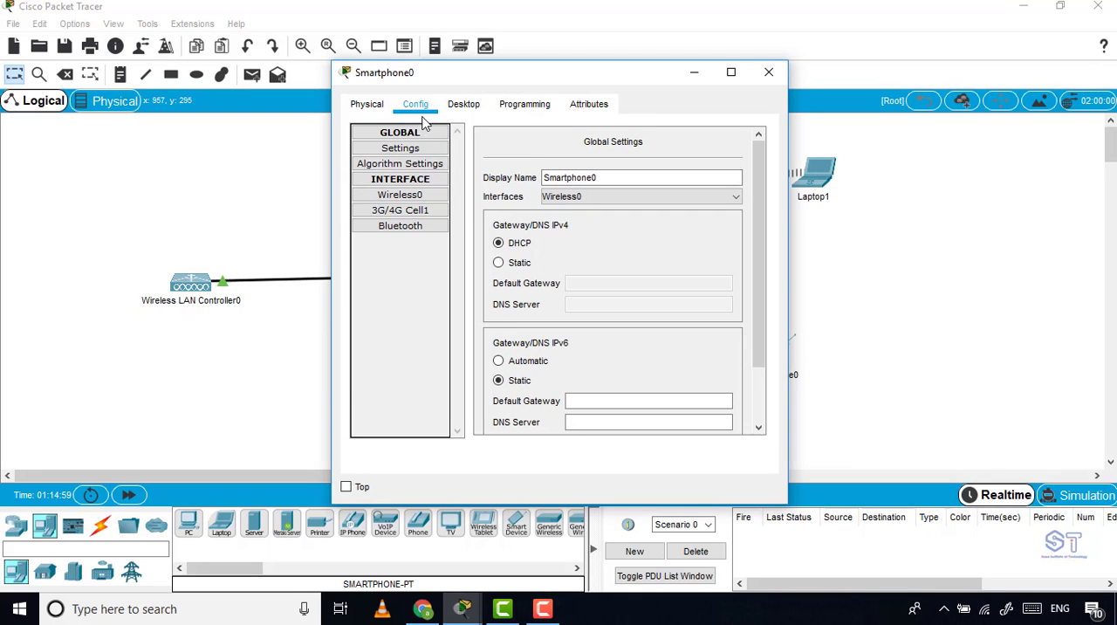
{"action": "left_click", "coordinate": [731, 72]}
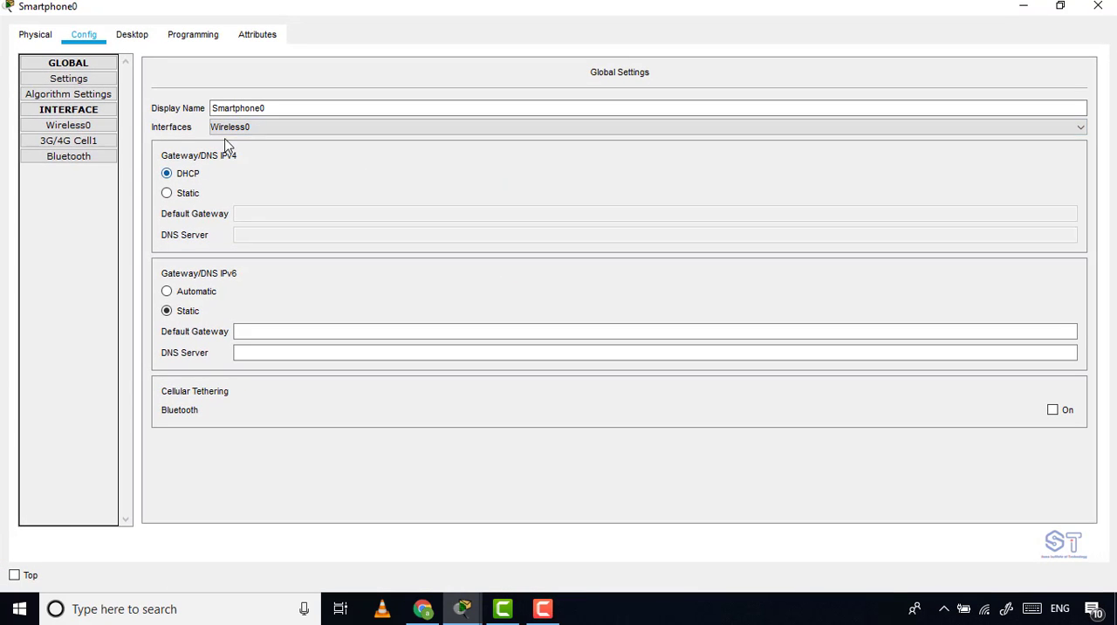
{"action": "left_click", "coordinate": [104, 131]}
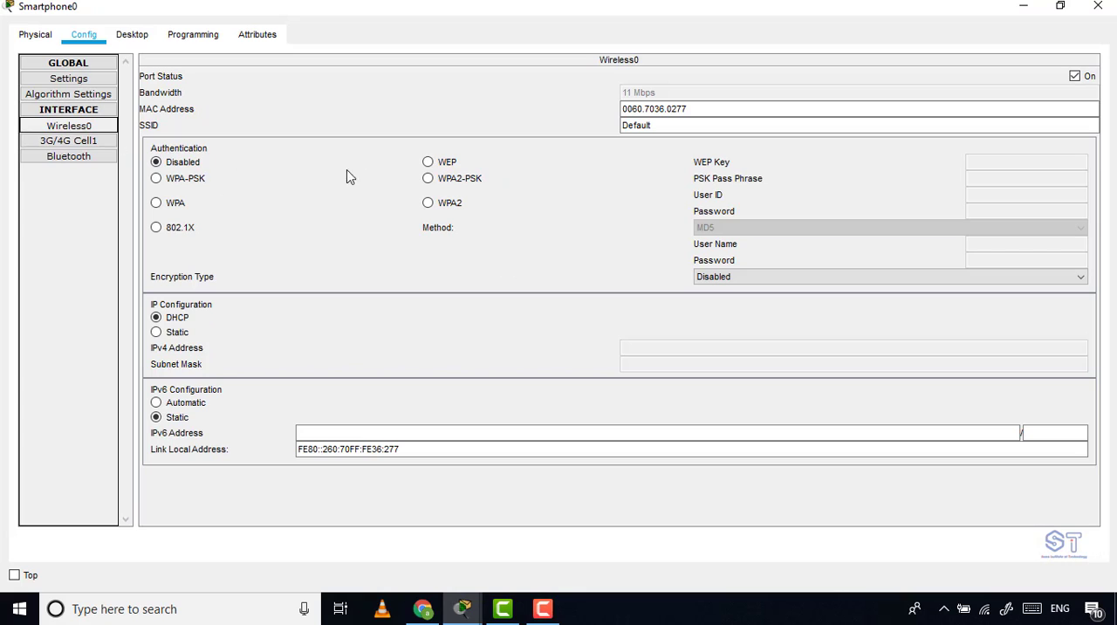
{"action": "left_click_drag", "start_coordinate": [662, 129], "coordinate": [494, 119]}
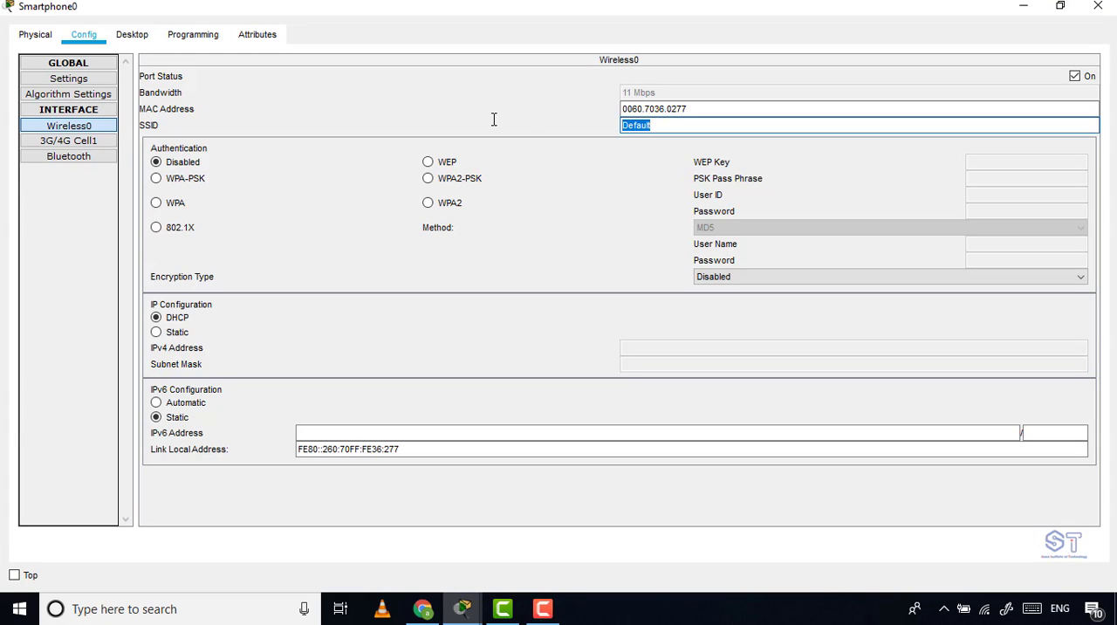
{"action": "type", "text": "soma"}
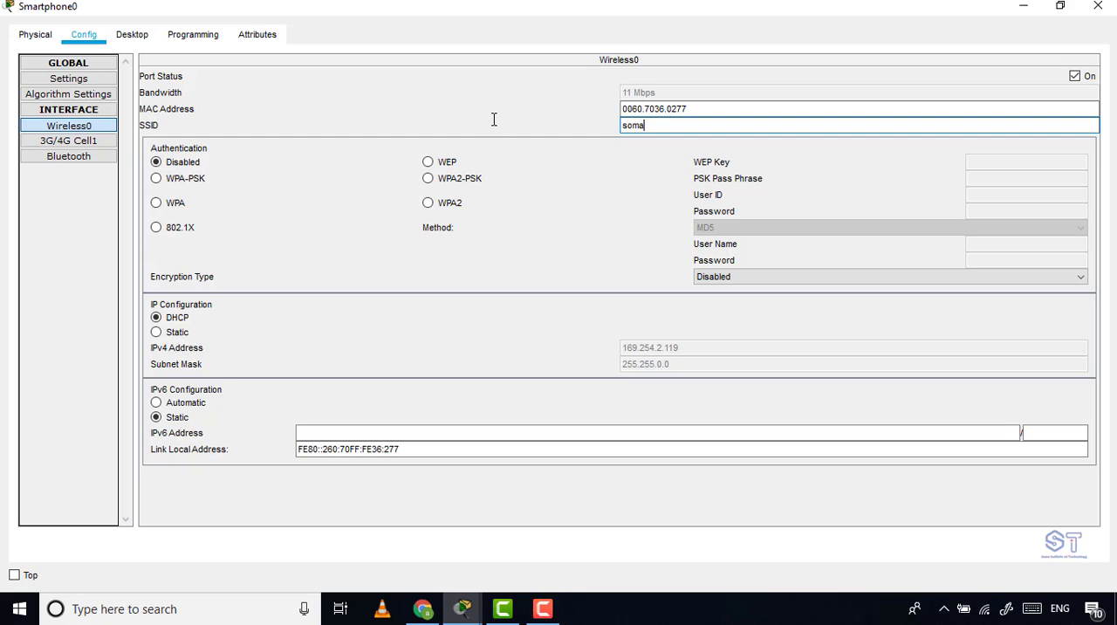
{"action": "left_click", "coordinate": [1096, 9]}
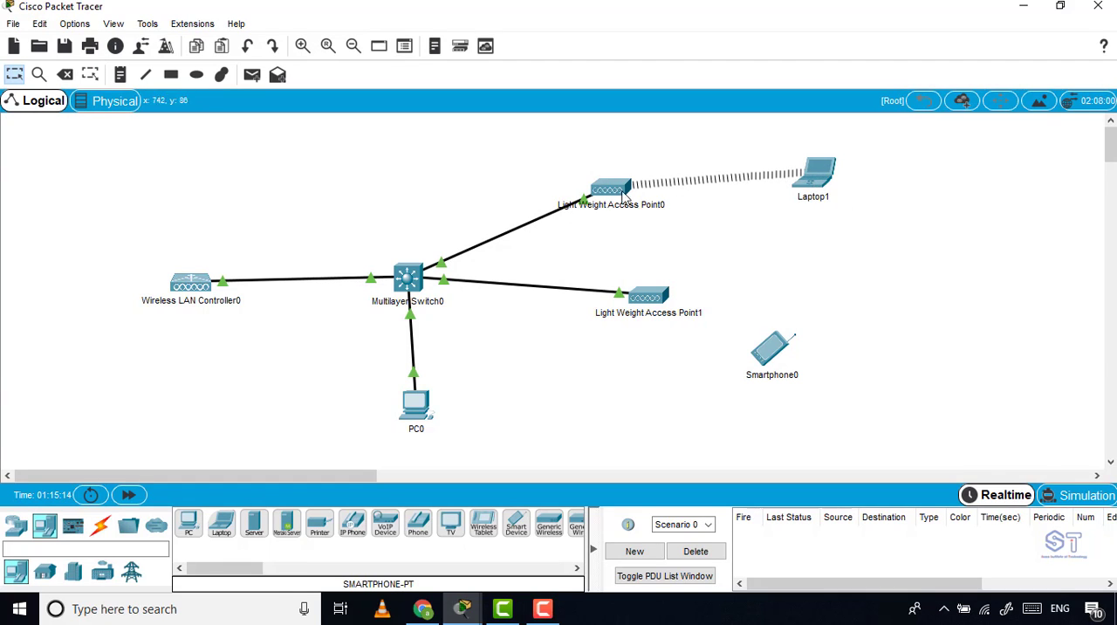
Check the WLAN name on Light Weight Access Point0 and change the smartphone's Wireless0 SSID to SOMA.
{"action": "mouse_move", "coordinate": [623, 200]}
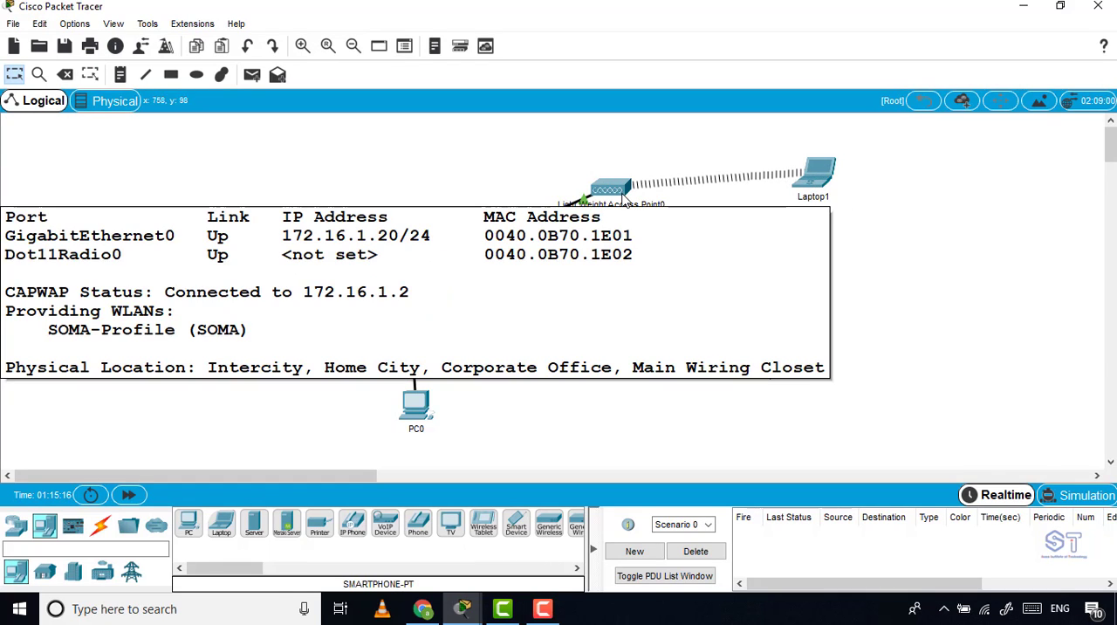
{"action": "left_click", "coordinate": [781, 350]}
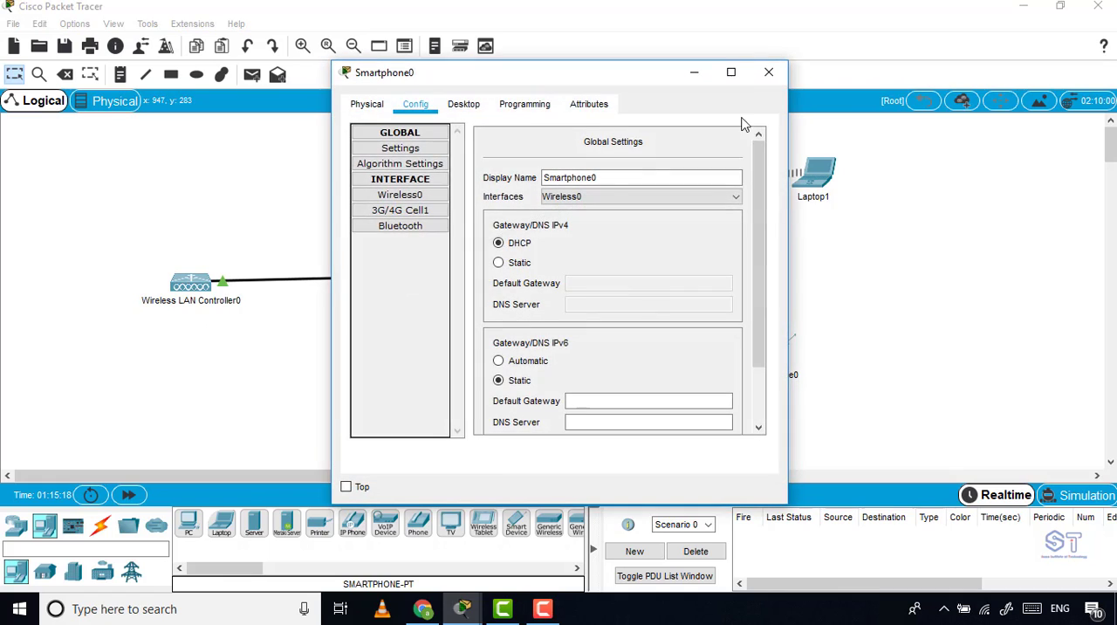
{"action": "left_click", "coordinate": [731, 74]}
{"action": "left_click", "coordinate": [68, 126]}
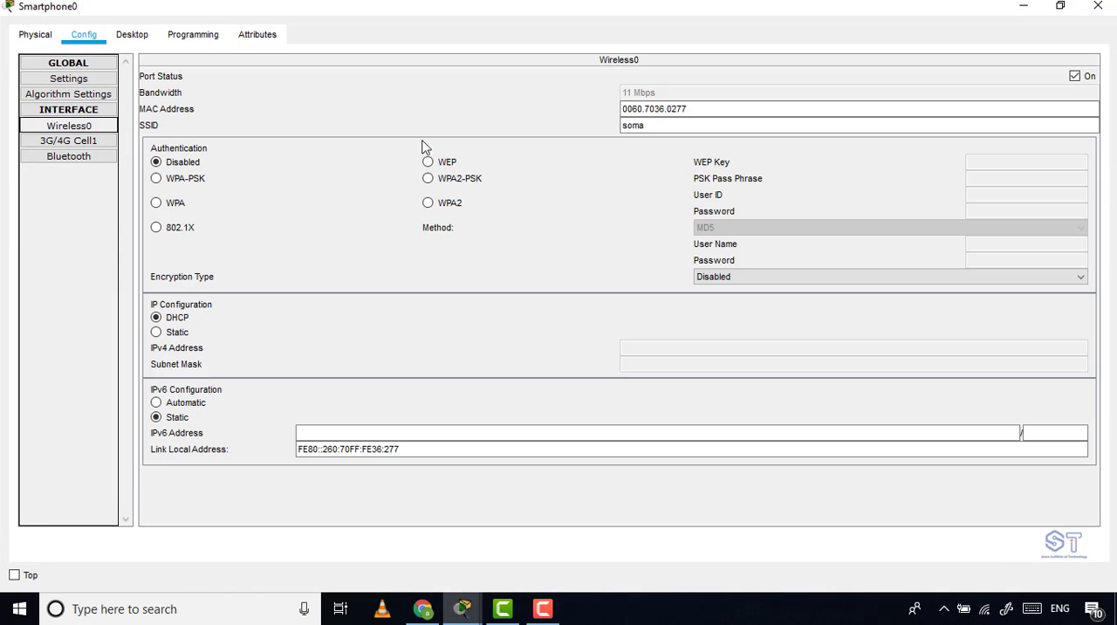
{"action": "left_click", "coordinate": [653, 128]}
{"action": "double_click", "coordinate": [652, 127]}
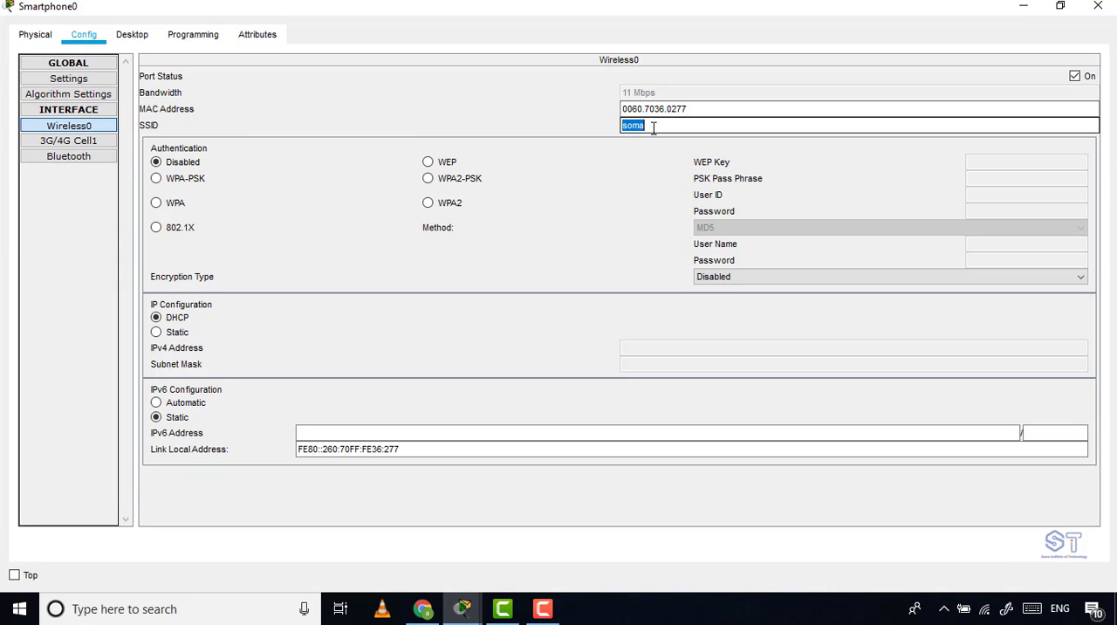
{"action": "type", "text": "SOMA"}
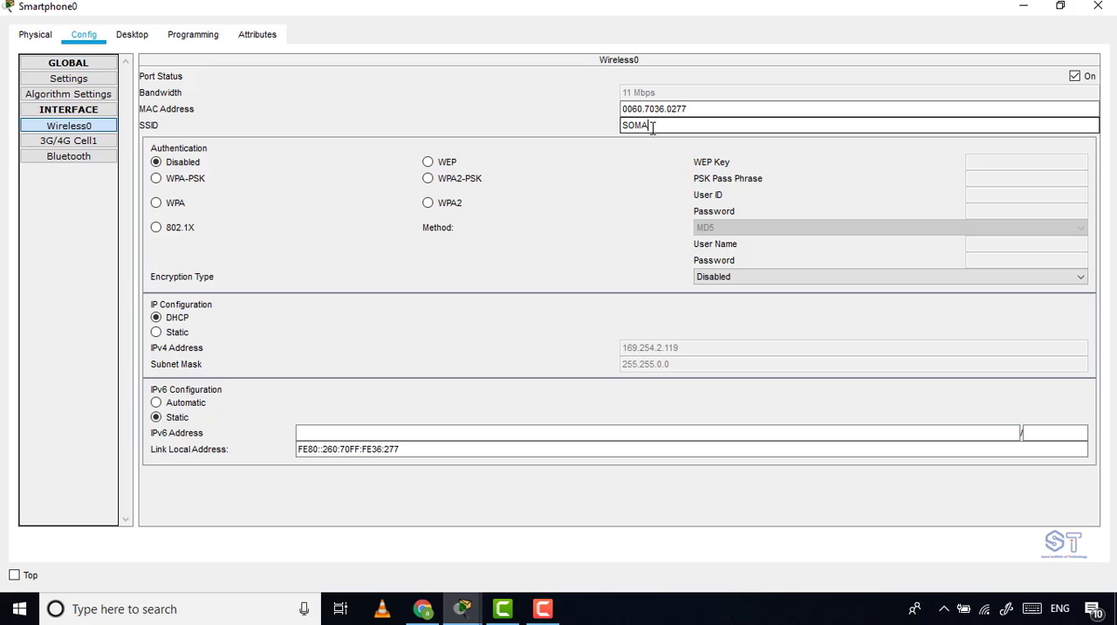
{"action": "left_click", "coordinate": [1095, 10]}
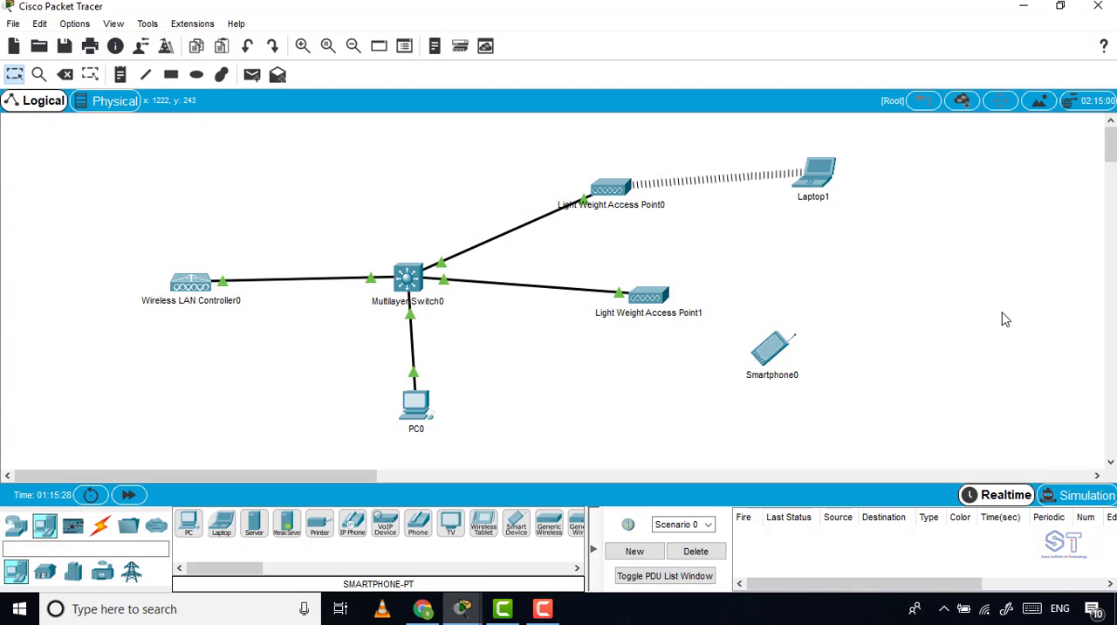
Move the smartphone slightly up and to the right, farther from Light Weight Access Point1.
{"action": "left_click_drag", "start_coordinate": [759, 351], "coordinate": [807, 349]}
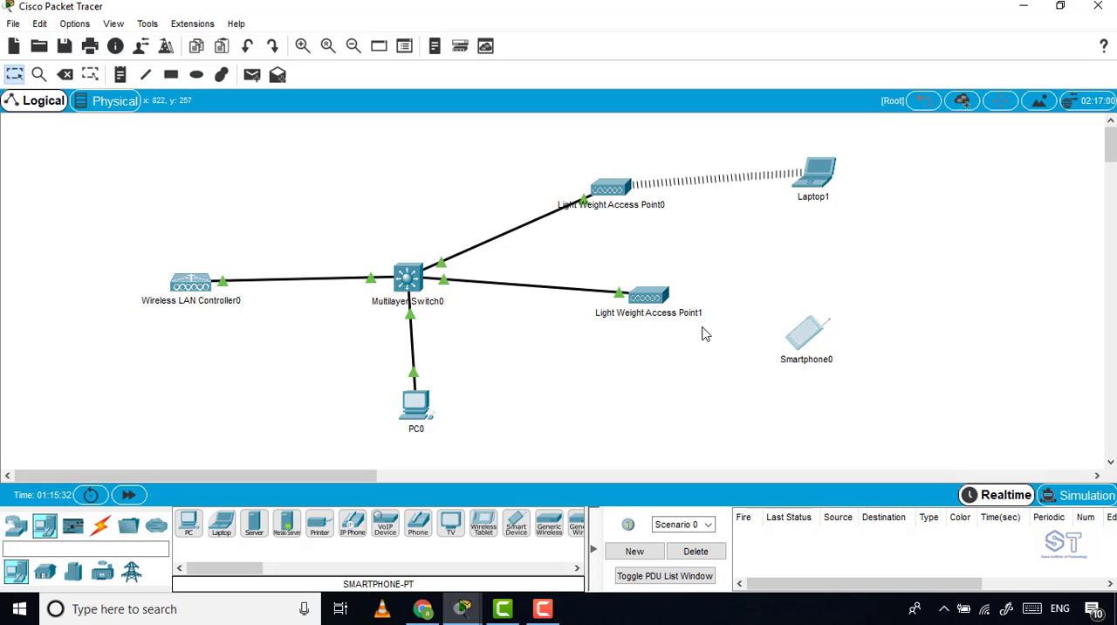
{"action": "mouse_move", "coordinate": [776, 339]}
{"action": "left_click", "coordinate": [812, 342]}
{"action": "left_click", "coordinate": [766, 75]}
Set the smartphone's Wireless0 authentication to WPA2-PSK, enter the PSK pass phrase and close its window.
{"action": "left_click", "coordinate": [806, 335]}
{"action": "left_click", "coordinate": [741, 77]}
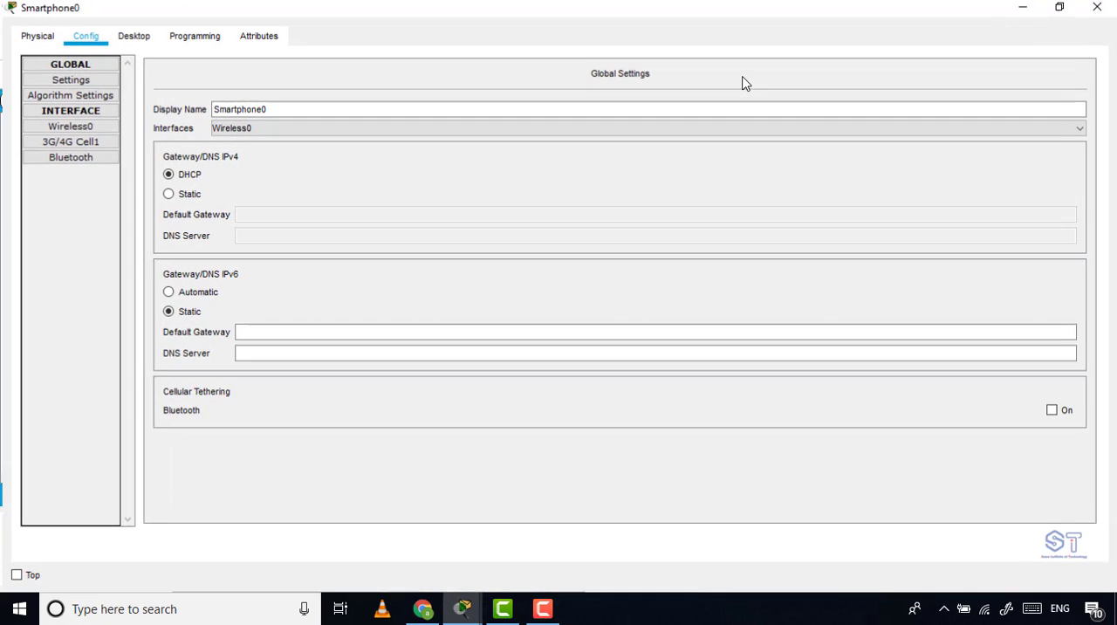
{"action": "left_click", "coordinate": [58, 128]}
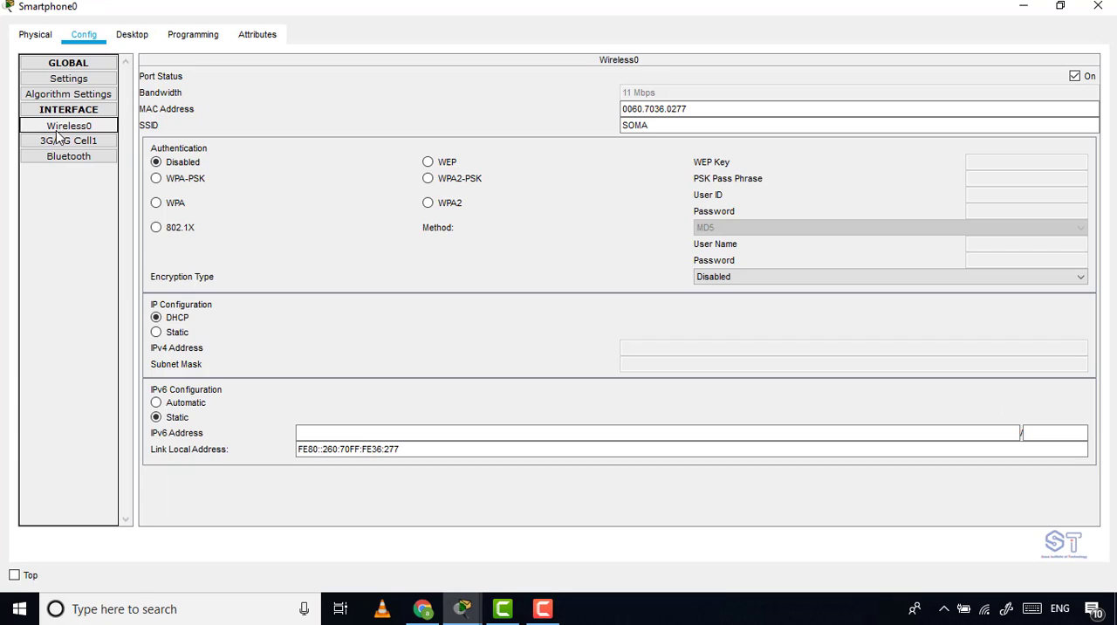
{"action": "left_click", "coordinate": [427, 180]}
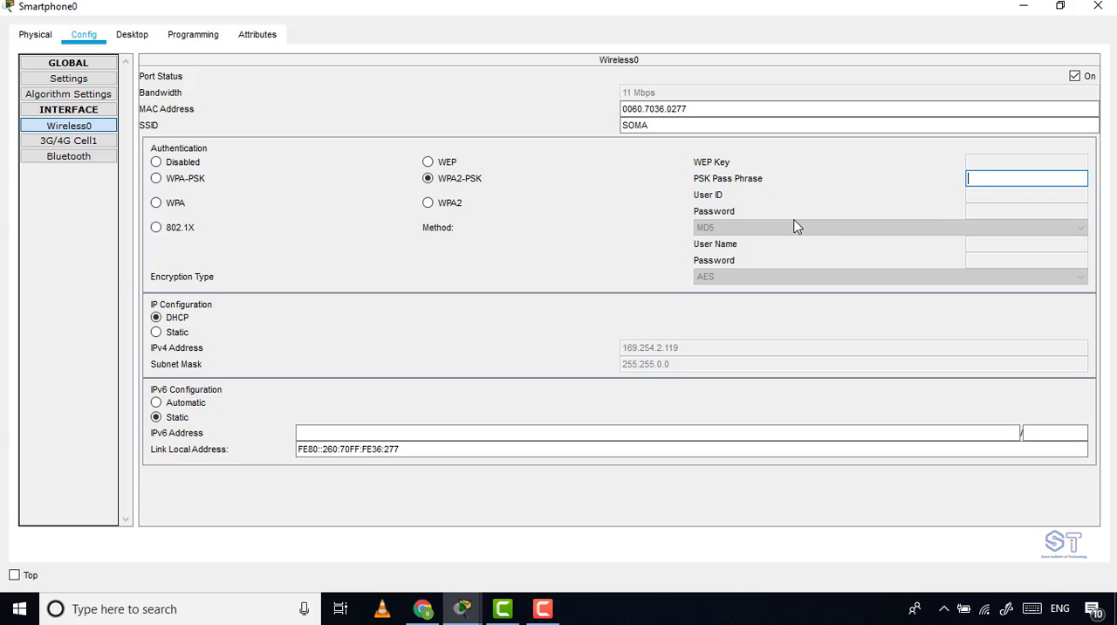
{"action": "type", "text": "123456789"}
{"action": "left_click", "coordinate": [1098, 6]}
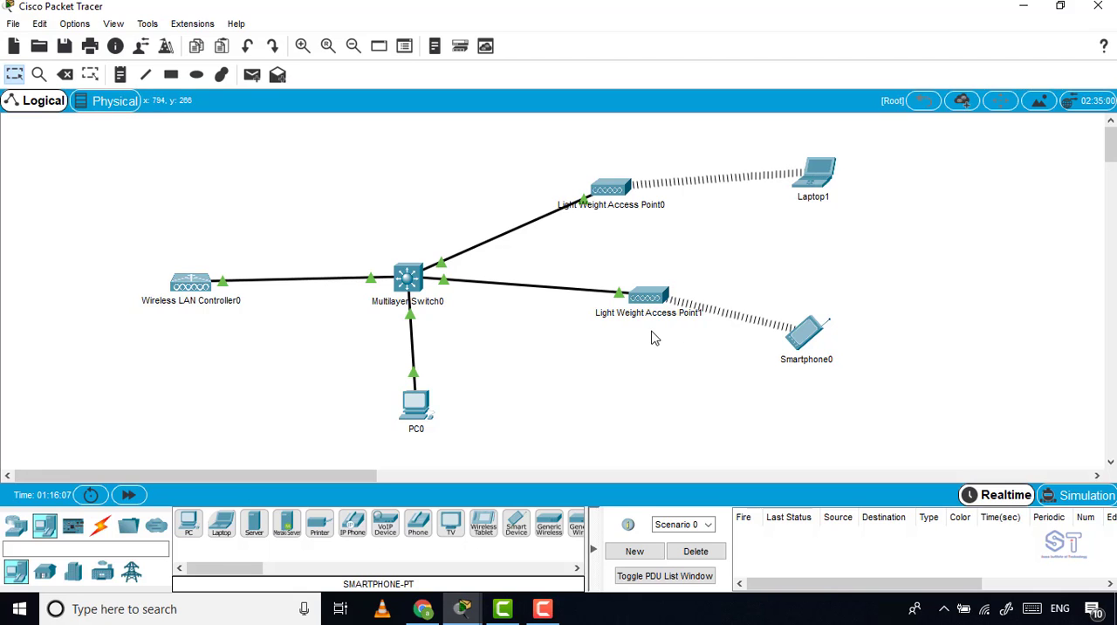
Check the smartphone's wireless link and its Wireless0 IP configuration, and close its window.
{"action": "left_click", "coordinate": [801, 339]}
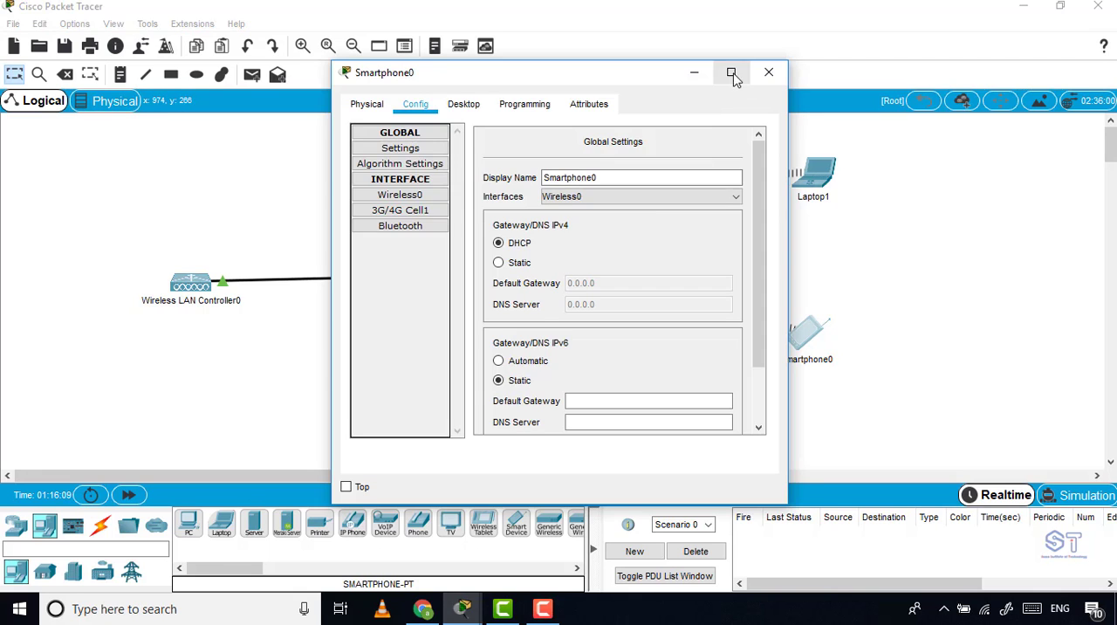
{"action": "left_click", "coordinate": [731, 73]}
{"action": "left_click", "coordinate": [132, 34]}
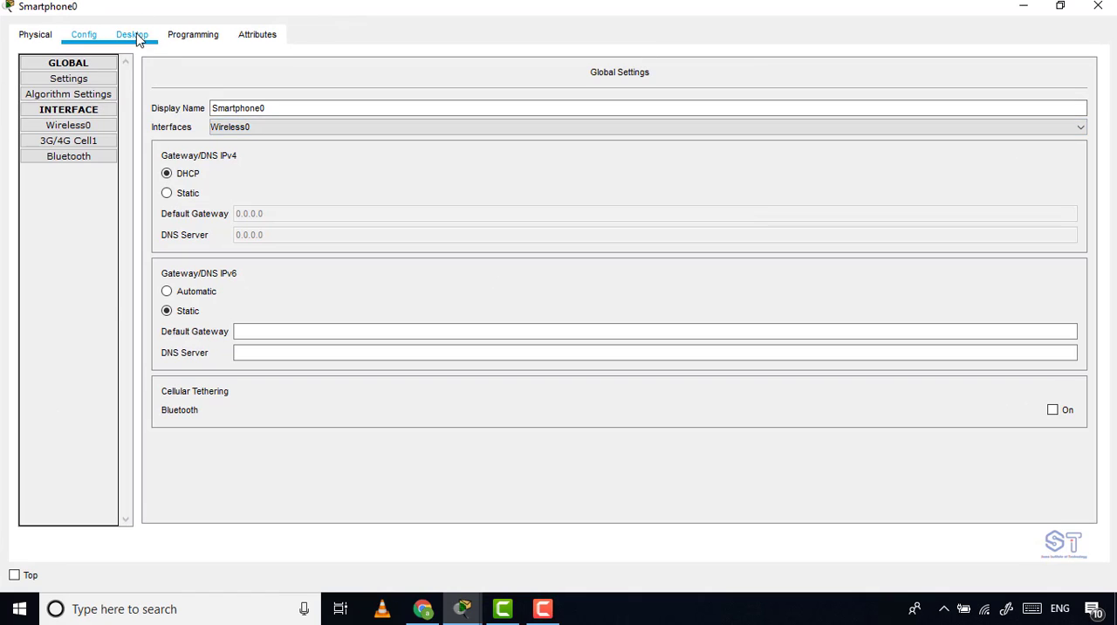
{"action": "left_click", "coordinate": [132, 107]}
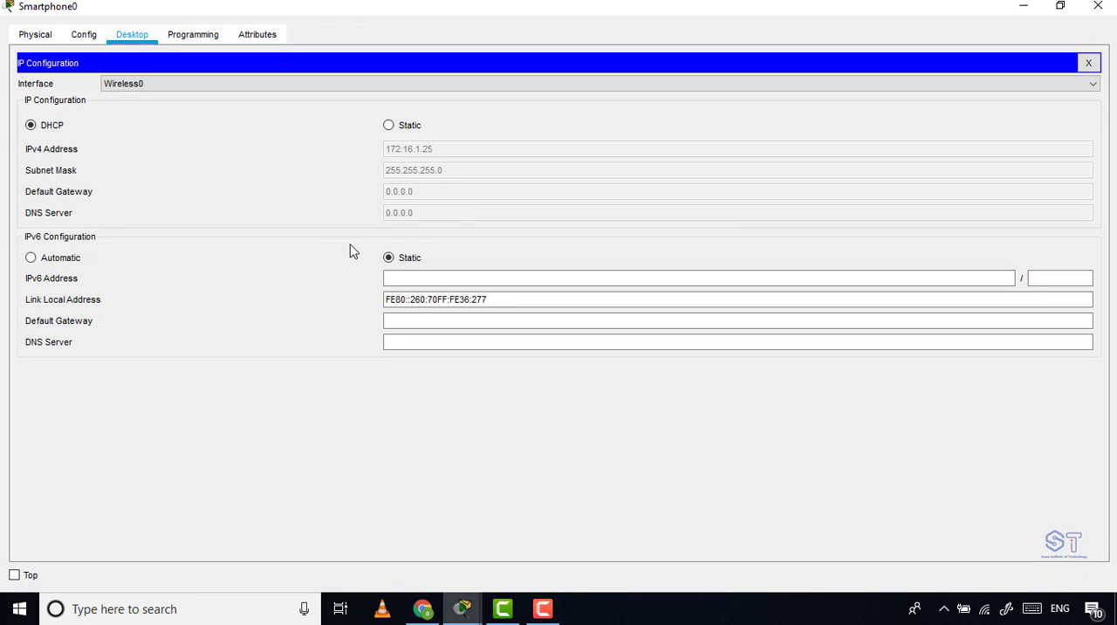
{"action": "left_click", "coordinate": [1098, 6]}
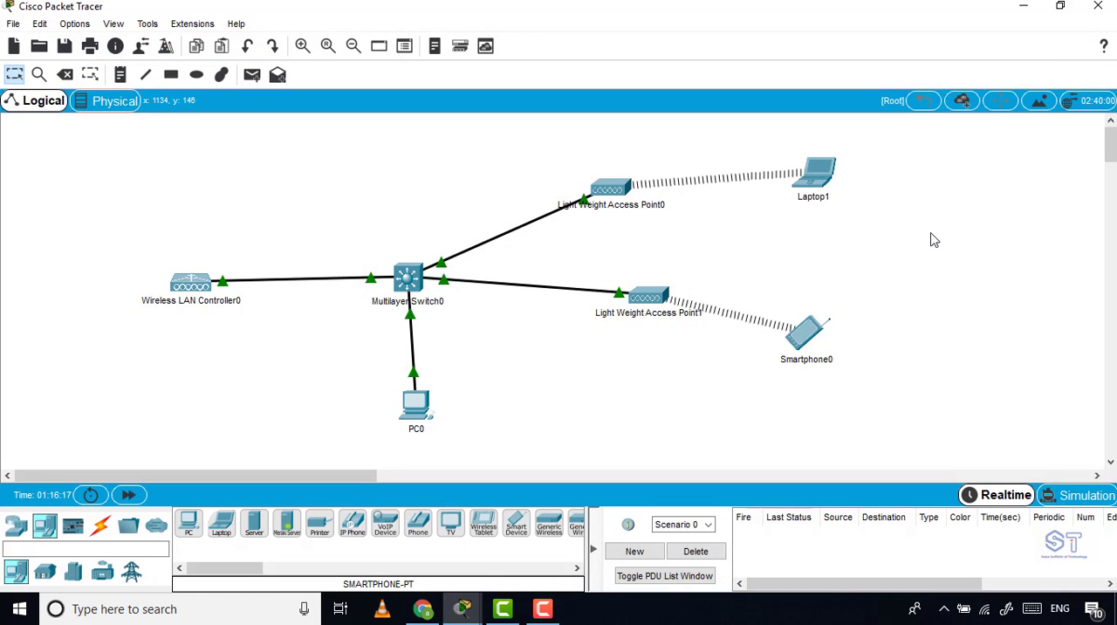